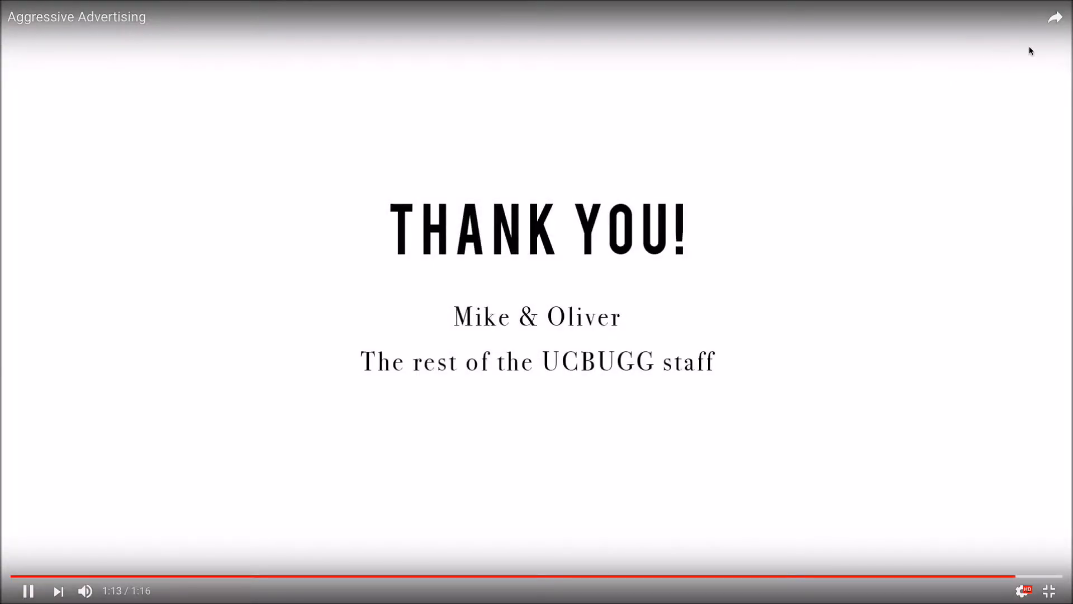
Leave the full-screen video, close its browser window, and switch to Maya.
{"action": "key", "text": "Escape"}
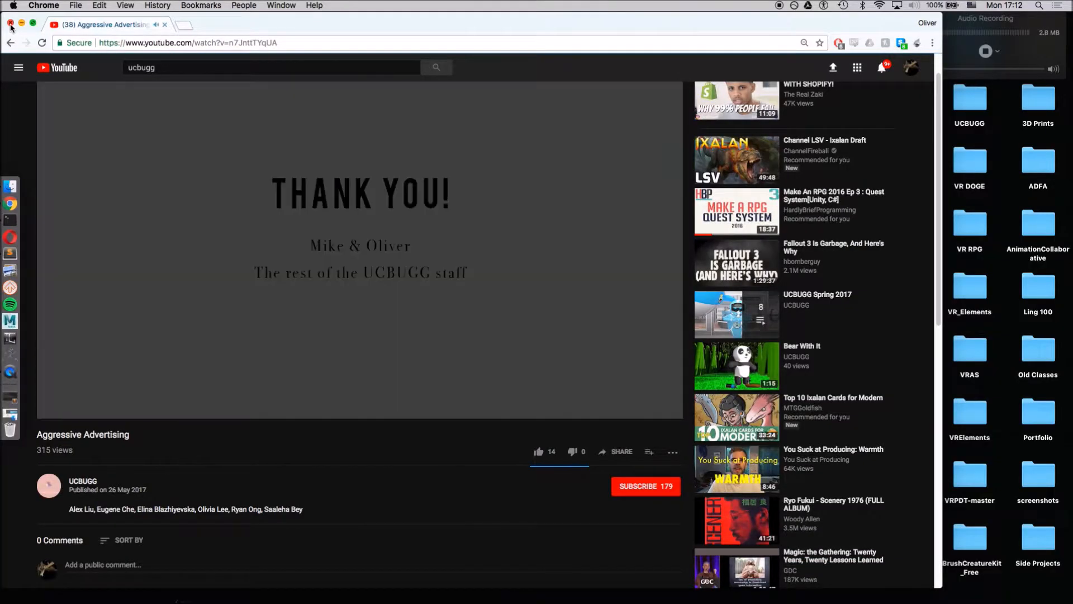
{"action": "left_click", "coordinate": [10, 24]}
{"action": "left_click", "coordinate": [226, 165]}
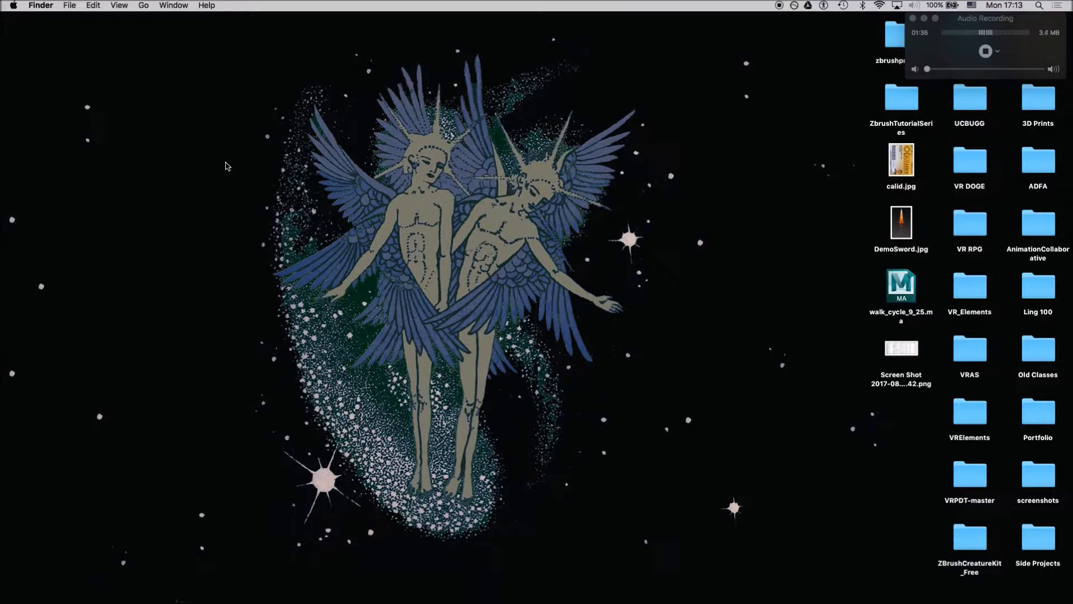
{"action": "mouse_move", "coordinate": [1, 247]}
{"action": "mouse_move", "coordinate": [2, 313]}
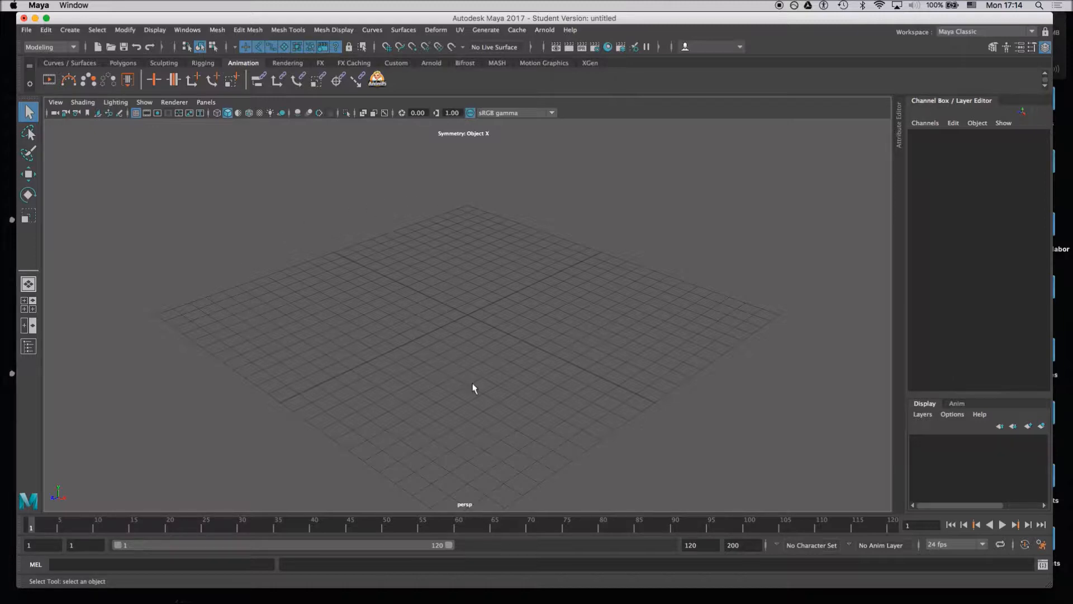
Reposition and widen the Maya window to fill the full width of the screen.
{"action": "left_click_drag", "start_coordinate": [437, 331], "coordinate": [409, 295], "text": "alt"}
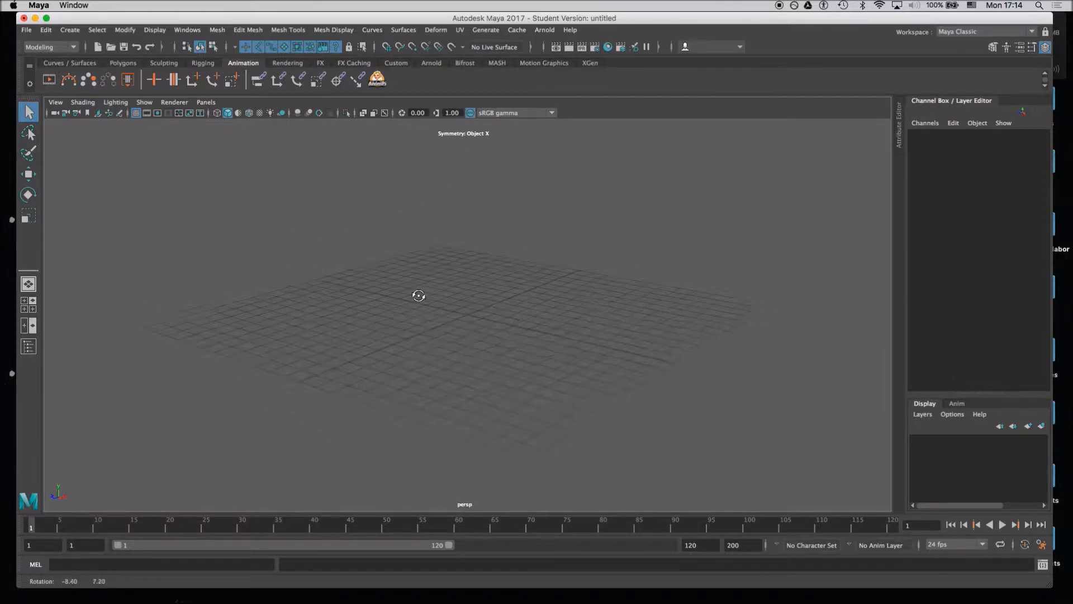
{"action": "left_click_drag", "start_coordinate": [444, 336], "coordinate": [414, 321], "text": "alt"}
{"action": "left_click_drag", "start_coordinate": [265, 279], "coordinate": [435, 246], "text": "alt"}
{"action": "left_click_drag", "start_coordinate": [974, 20], "coordinate": [956, 21]}
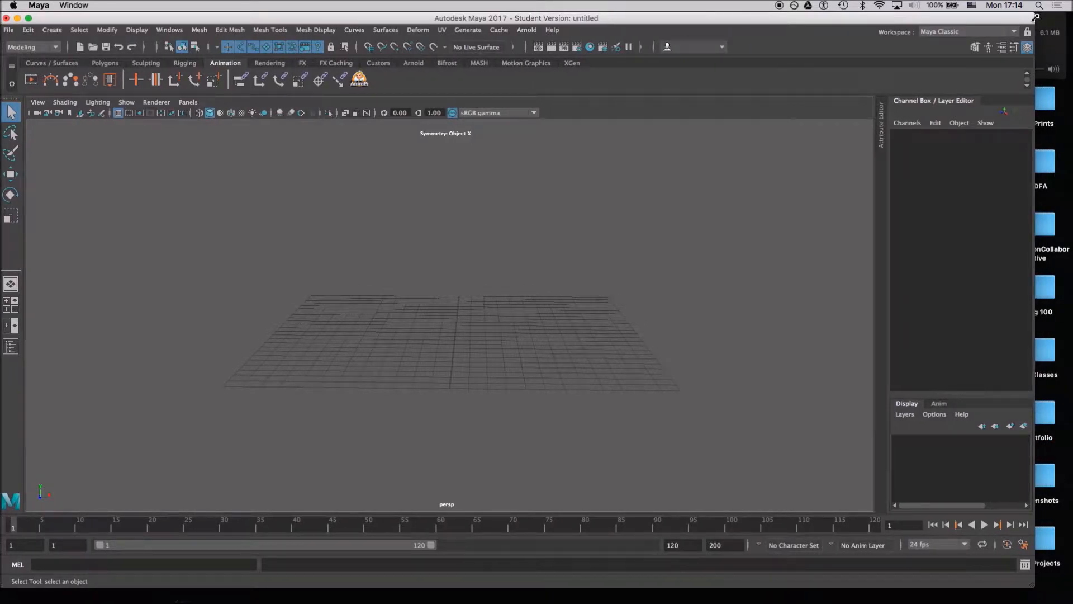
{"action": "left_click_drag", "start_coordinate": [1034, 16], "coordinate": [1072, 16]}
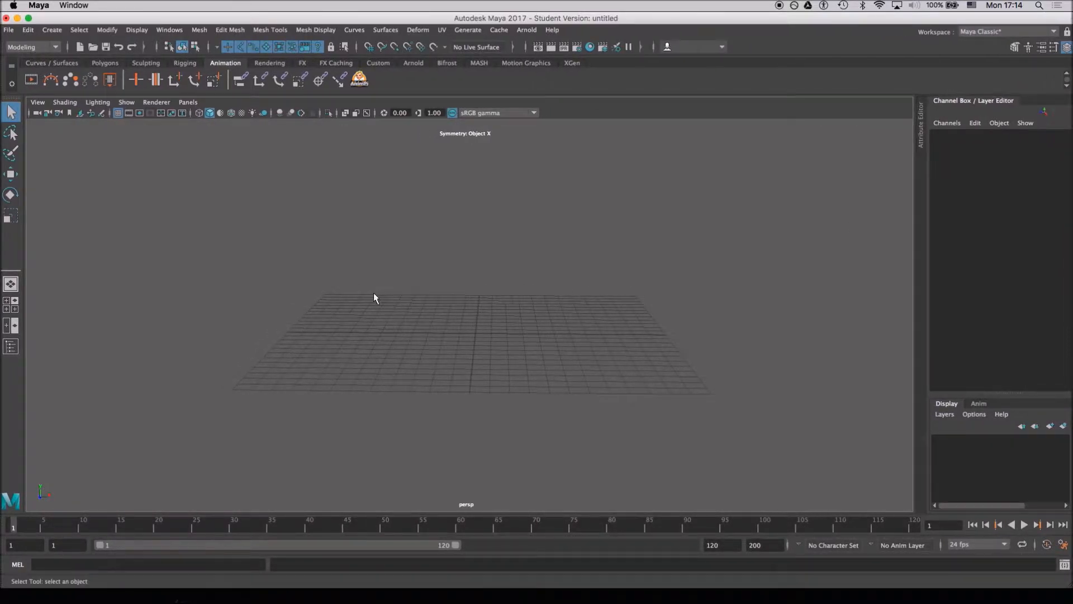
Examine the empty scene's grid from low, angled and overhead viewpoints.
{"action": "middle_click_drag", "start_coordinate": [261, 200], "coordinate": [272, 212], "text": "alt"}
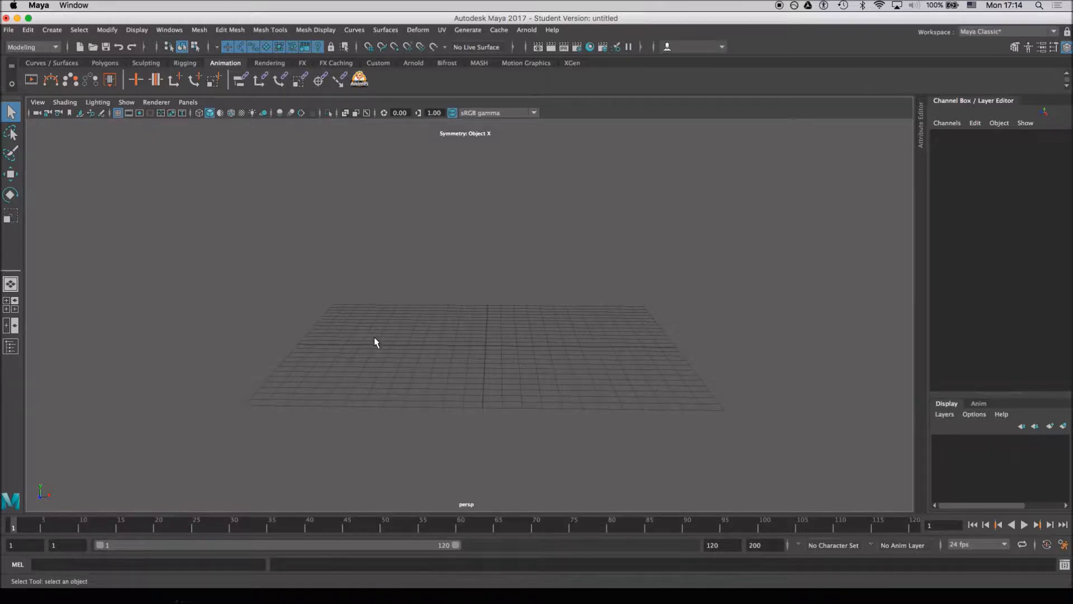
{"action": "left_click_drag", "start_coordinate": [452, 194], "coordinate": [468, 261]}
{"action": "right_click_drag", "start_coordinate": [441, 261], "coordinate": [452, 195]}
{"action": "left_click_drag", "start_coordinate": [497, 256], "coordinate": [539, 371], "text": "alt"}
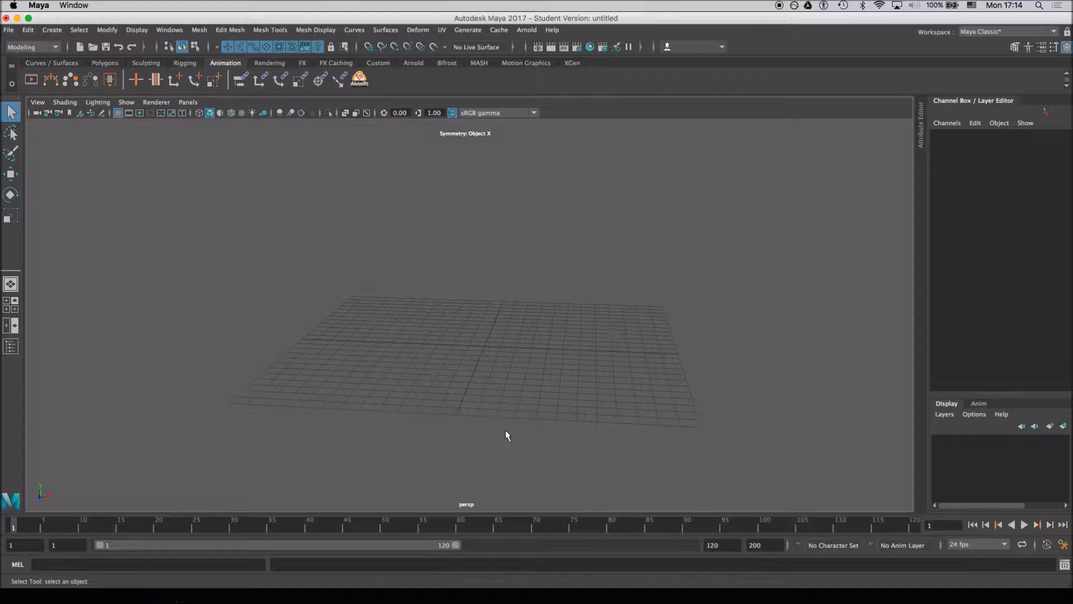
{"action": "middle_click_drag", "start_coordinate": [500, 243], "coordinate": [476, 237], "text": "alt"}
{"action": "left_click_drag", "start_coordinate": [408, 278], "coordinate": [437, 312], "text": "alt"}
{"action": "middle_click_drag", "start_coordinate": [414, 312], "coordinate": [454, 243], "text": "alt"}
{"action": "left_click_drag", "start_coordinate": [475, 258], "coordinate": [455, 273], "text": "alt"}
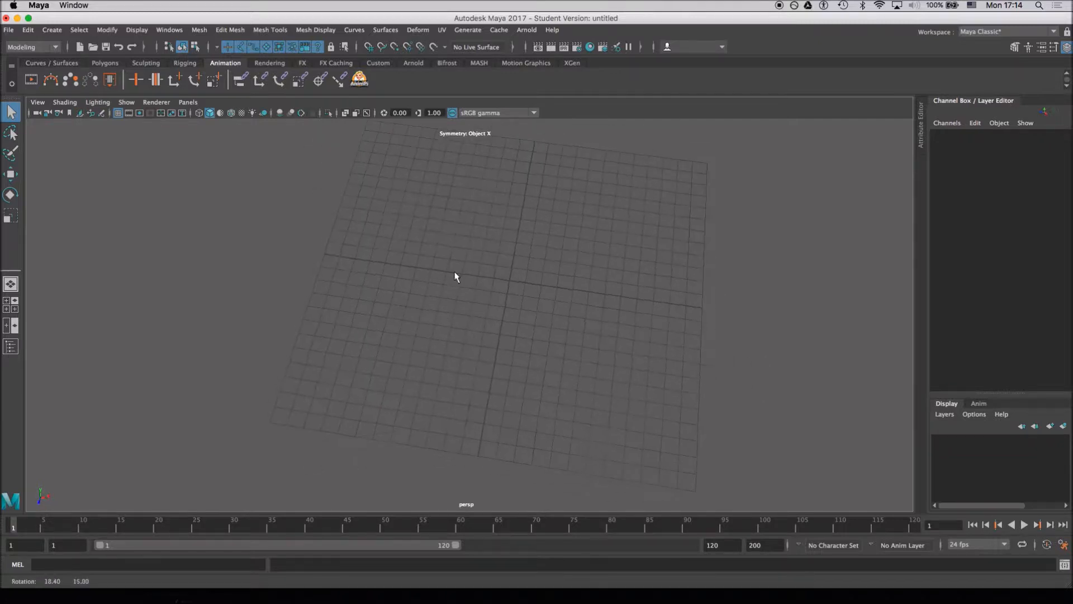
{"action": "middle_click_drag", "start_coordinate": [468, 218], "coordinate": [452, 219], "text": "alt"}
{"action": "left_click_drag", "start_coordinate": [462, 300], "coordinate": [522, 308], "text": "alt"}
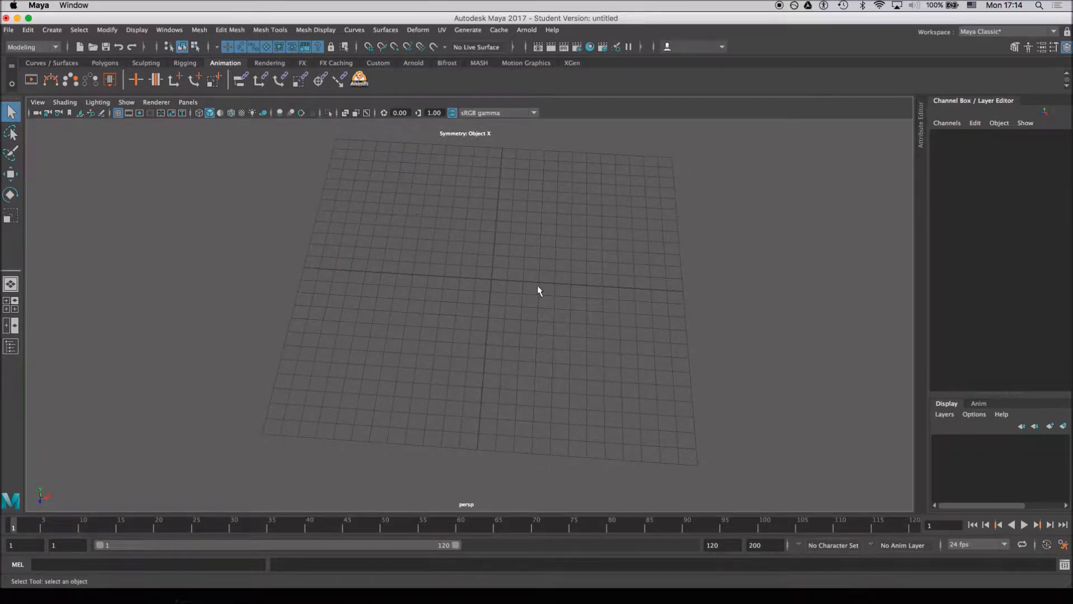
{"action": "left_click_drag", "start_coordinate": [487, 315], "coordinate": [425, 277], "text": "alt"}
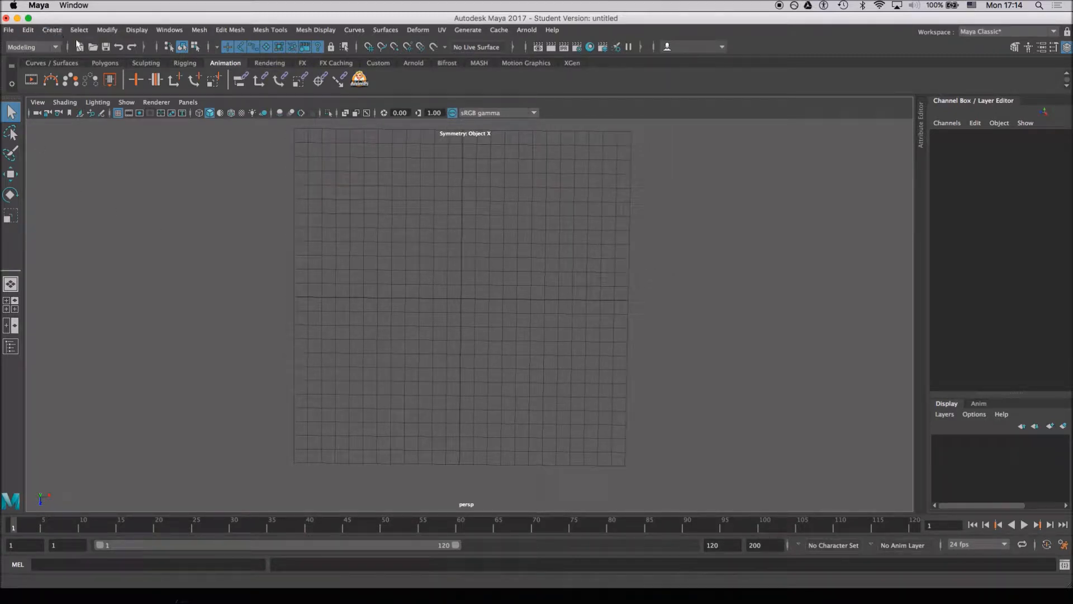
Create a polygon cube primitive at the grid's origin.
{"action": "left_click", "coordinate": [56, 32]}
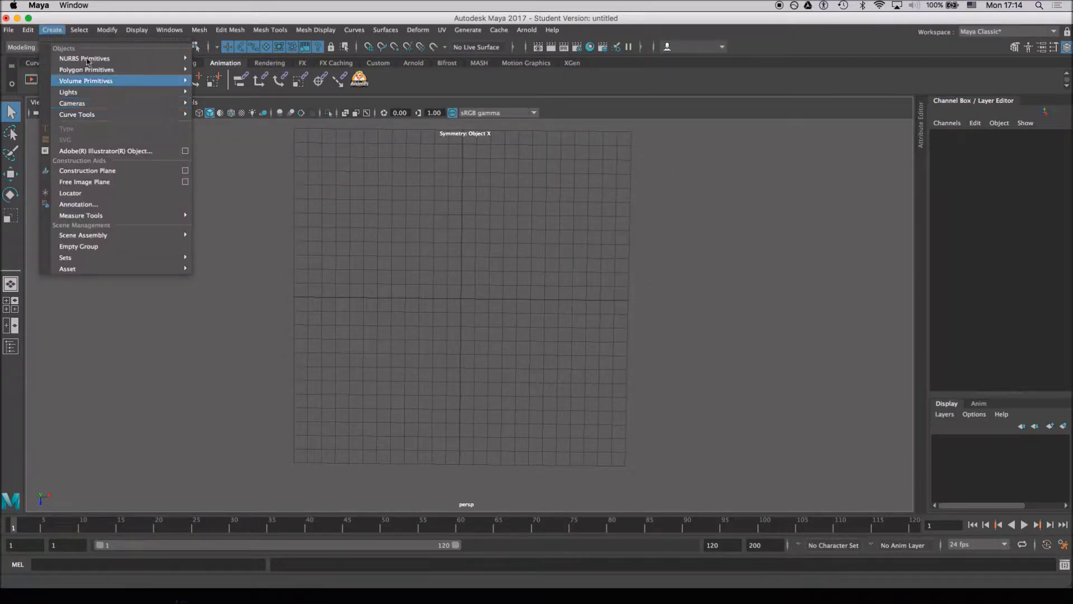
{"action": "left_click", "coordinate": [52, 32]}
{"action": "left_click", "coordinate": [55, 33]}
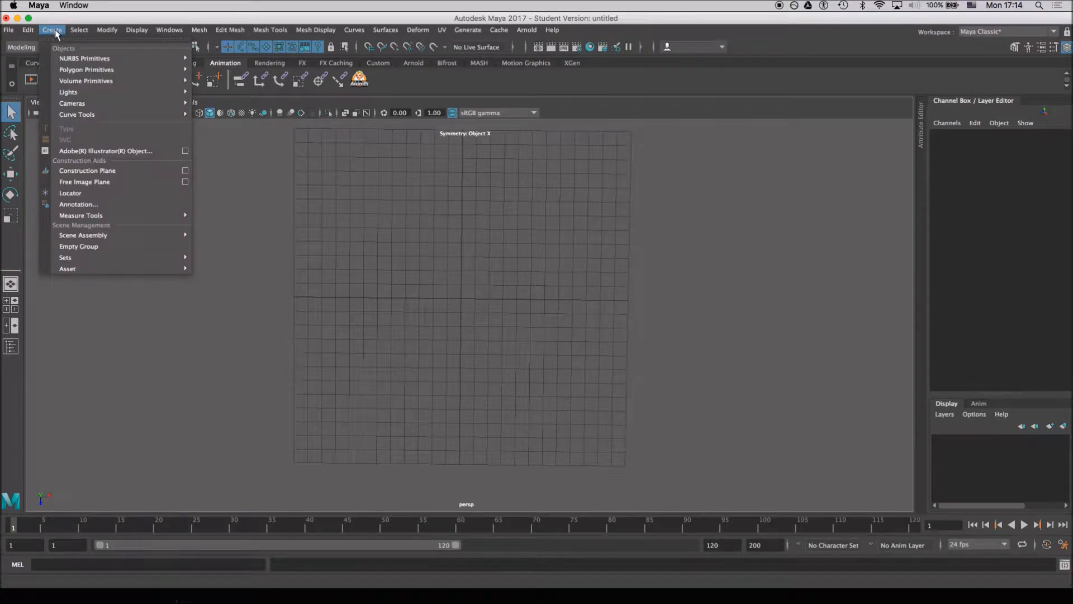
{"action": "mouse_move", "coordinate": [75, 72]}
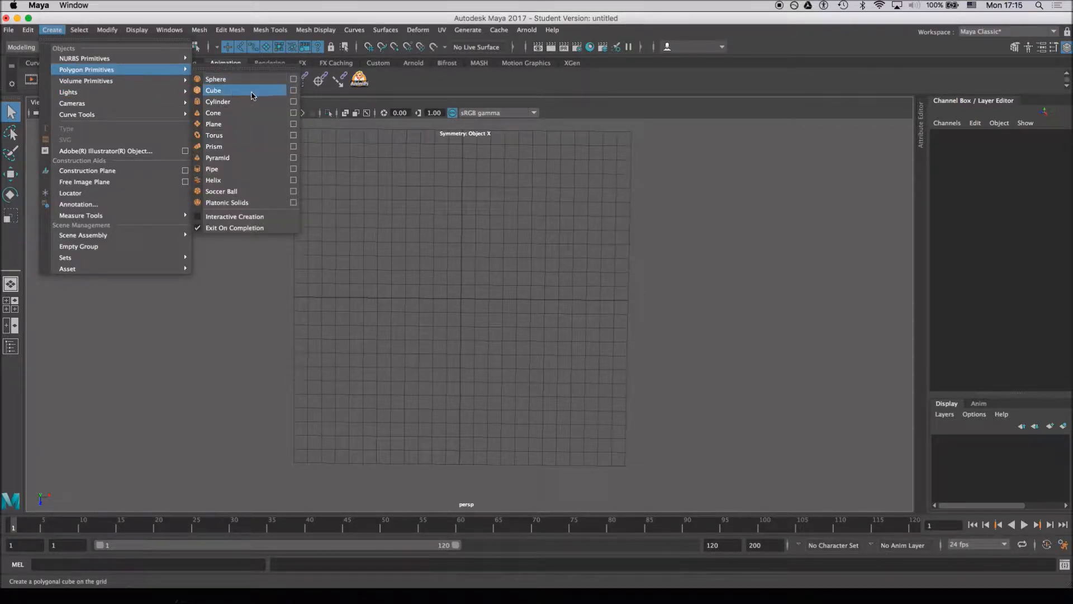
{"action": "left_click", "coordinate": [262, 92]}
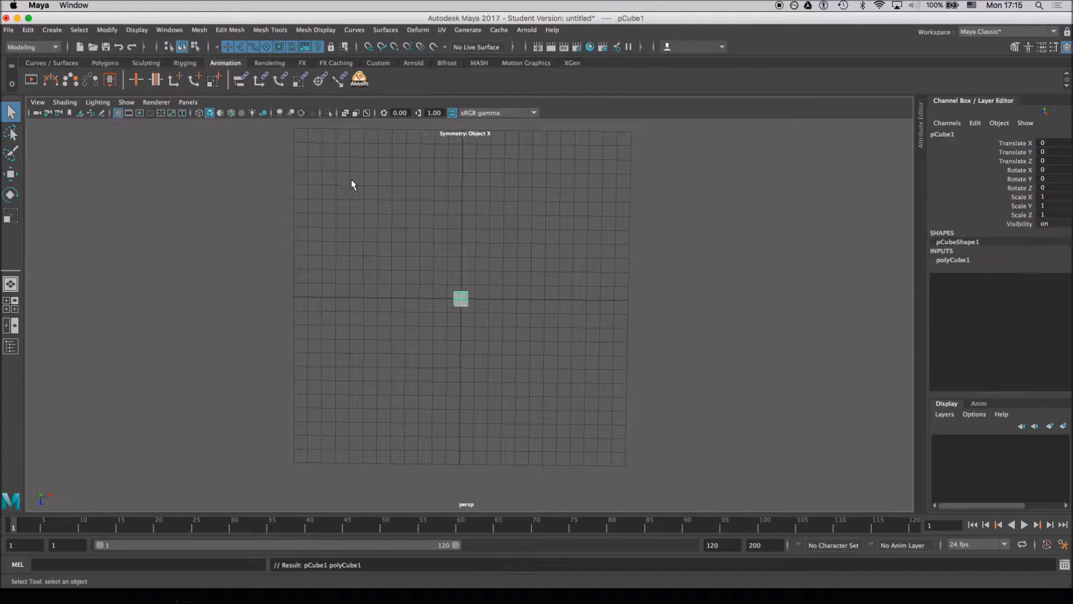
Raise the cube above the grid with the Move tool to a Translate Y of about 1.136.
{"action": "right_click_drag", "start_coordinate": [407, 302], "coordinate": [477, 383], "text": "alt"}
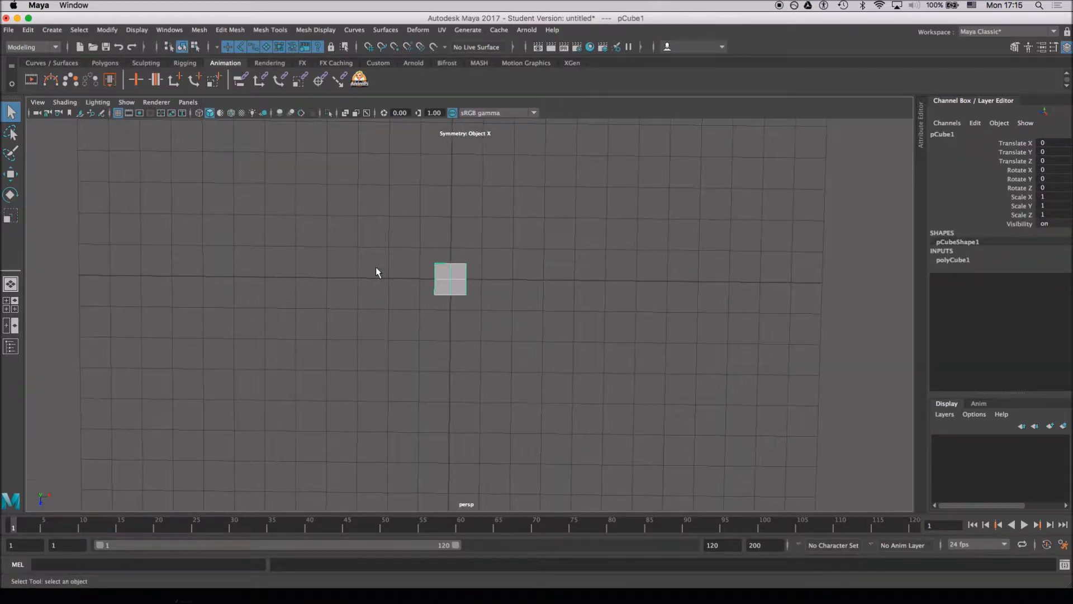
{"action": "right_click_drag", "start_coordinate": [376, 268], "coordinate": [449, 283], "text": "alt"}
{"action": "left_click_drag", "start_coordinate": [455, 334], "coordinate": [470, 302], "text": "alt"}
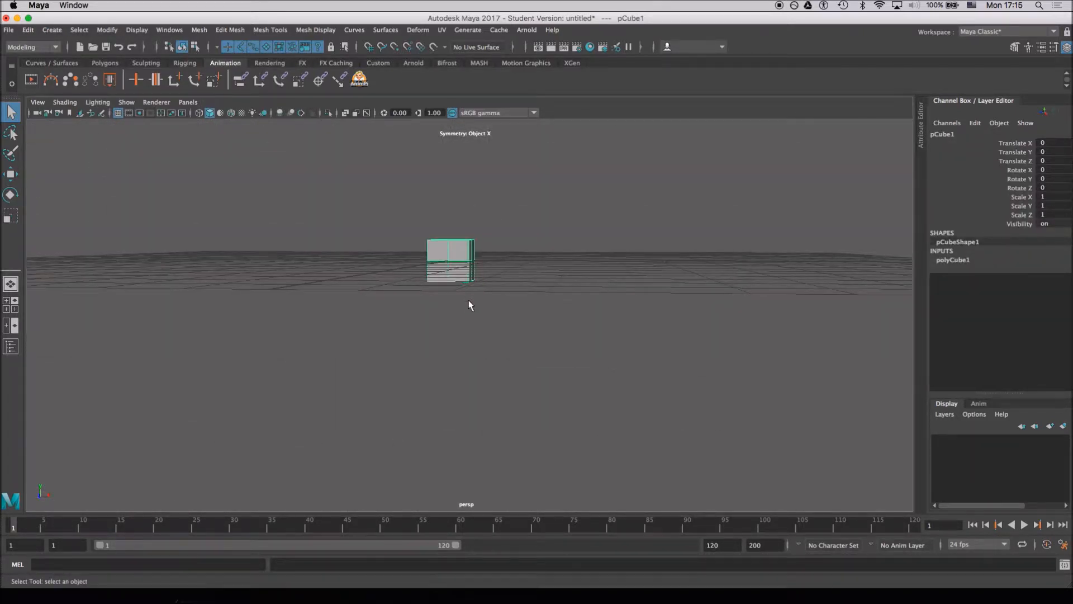
{"action": "key", "text": "w"}
{"action": "left_click_drag", "start_coordinate": [452, 215], "coordinate": [451, 200]}
{"action": "left_click_drag", "start_coordinate": [450, 178], "coordinate": [450, 170]}
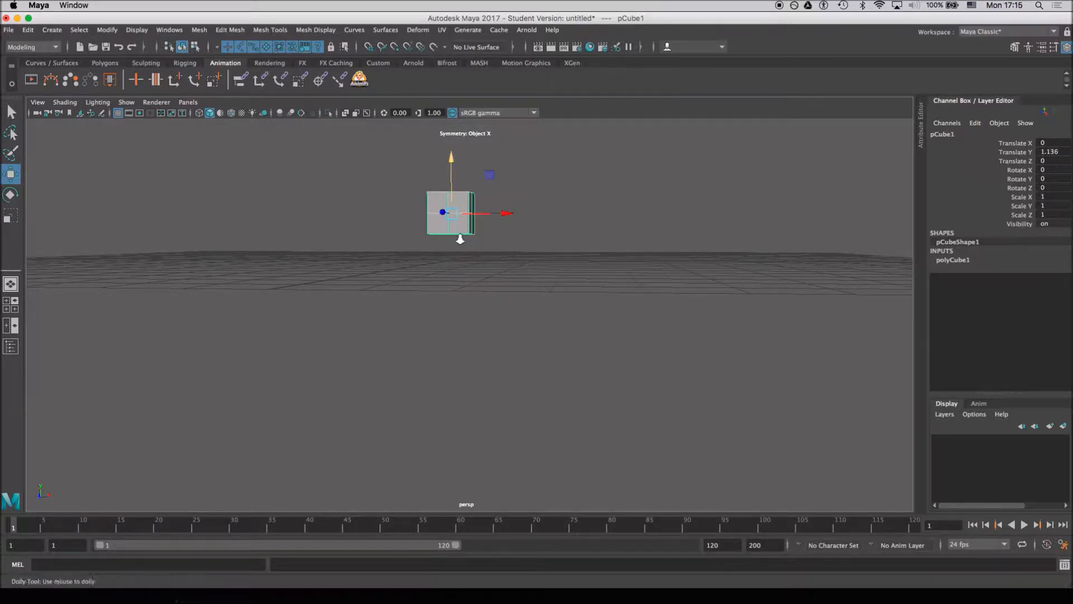
Nudge the cube along its vertical axis to a Translate Y of about 1.143.
{"action": "right_click_drag", "start_coordinate": [465, 242], "coordinate": [494, 213], "text": "alt"}
{"action": "middle_click_drag", "start_coordinate": [493, 213], "coordinate": [521, 302], "text": "alt"}
{"action": "left_click_drag", "start_coordinate": [522, 302], "coordinate": [496, 296], "text": "alt"}
{"action": "right_click_drag", "start_coordinate": [495, 296], "coordinate": [443, 278], "text": "alt"}
{"action": "left_click_drag", "start_coordinate": [557, 341], "coordinate": [471, 258], "text": "alt"}
{"action": "middle_click_drag", "start_coordinate": [445, 221], "coordinate": [454, 262], "text": "alt"}
{"action": "right_click_drag", "start_coordinate": [454, 261], "coordinate": [383, 245], "text": "alt"}
{"action": "left_click_drag", "start_coordinate": [467, 357], "coordinate": [459, 324], "text": "alt"}
{"action": "left_click", "coordinate": [475, 242]}
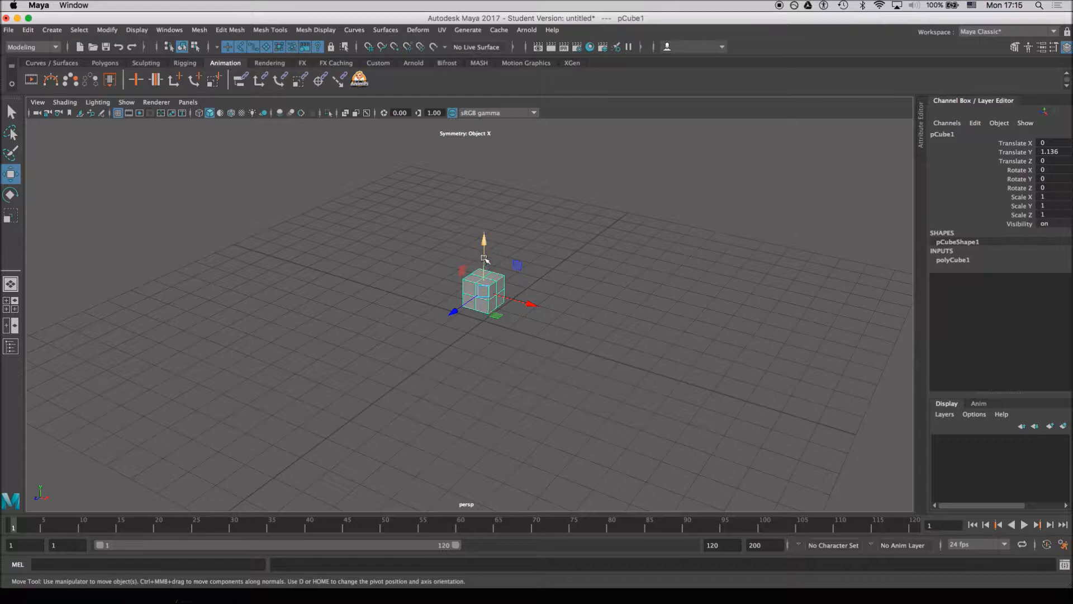
{"action": "left_click_drag", "start_coordinate": [483, 246], "coordinate": [494, 277]}
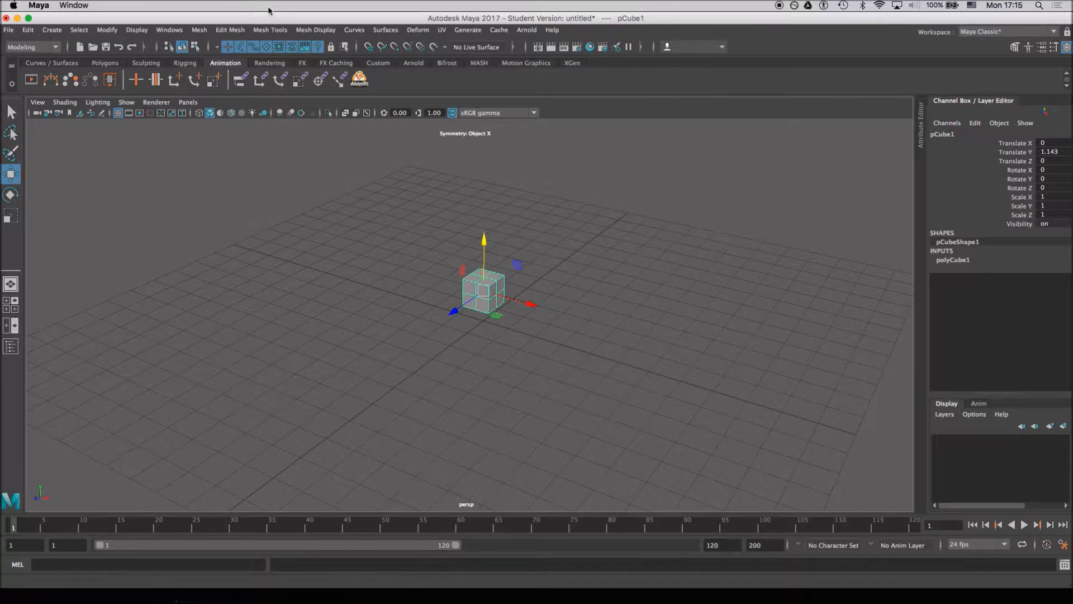
Shift the Maya window sideways so its toolbox clears the edge of the screen.
{"action": "left_click_drag", "start_coordinate": [288, 22], "coordinate": [307, 21]}
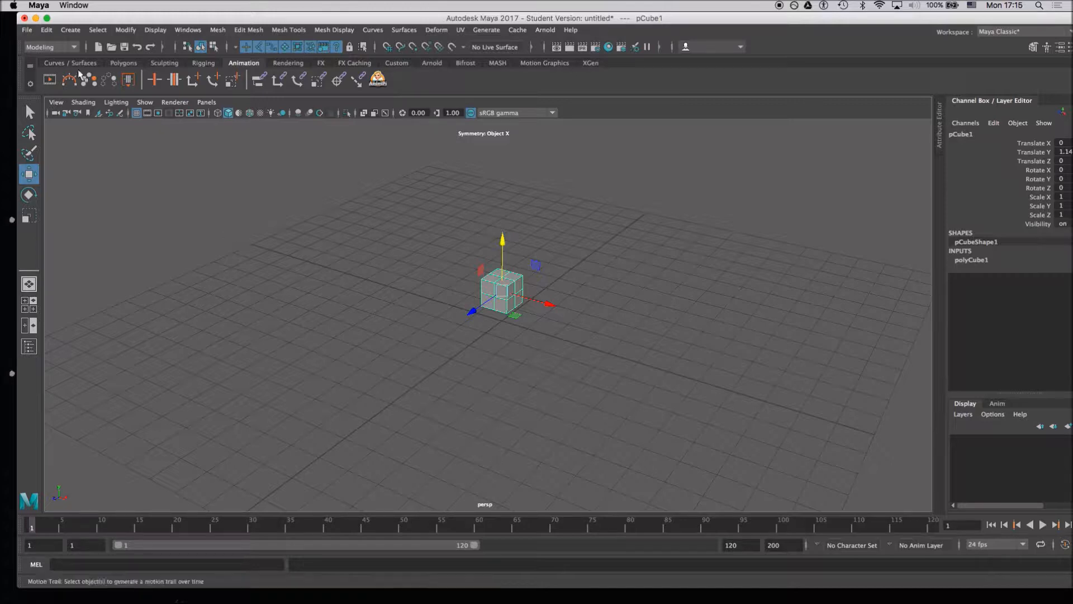
{"action": "left_click", "coordinate": [74, 32]}
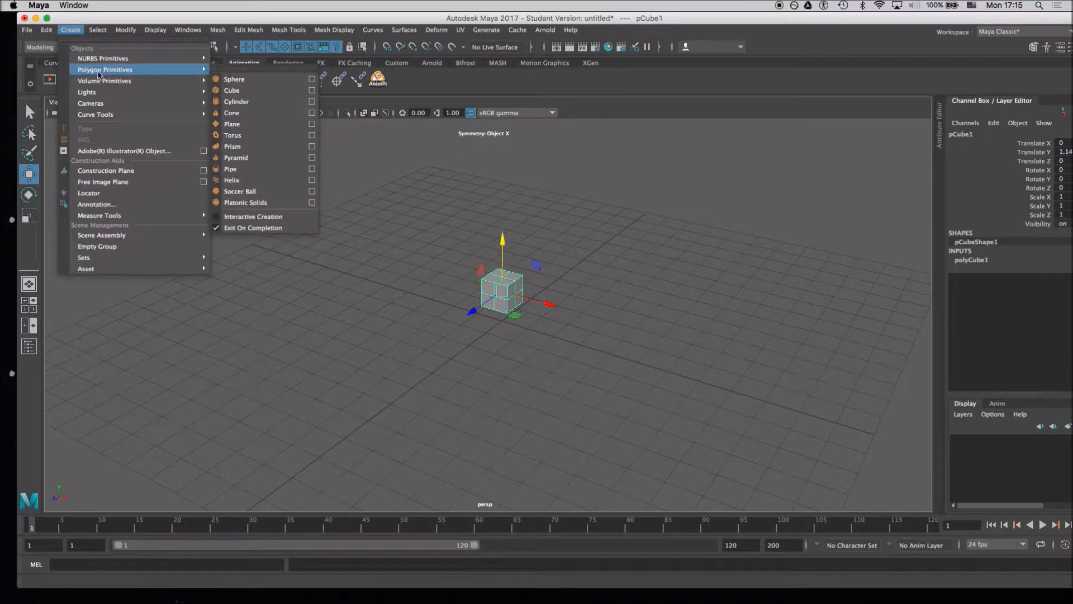
{"action": "left_click", "coordinate": [72, 32]}
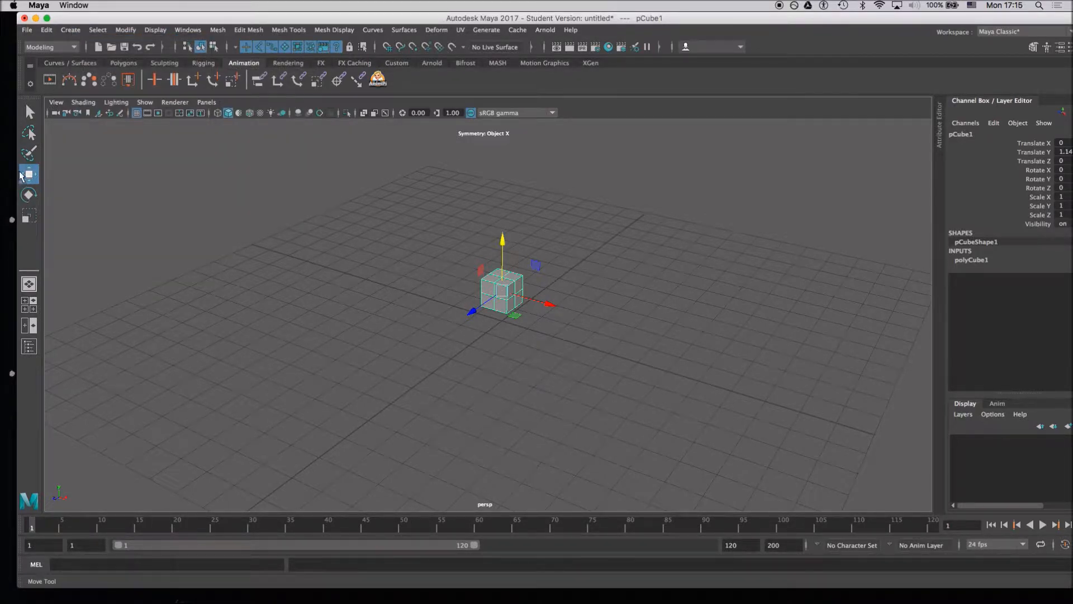
Move the cube along its individual axes to about X 0.345, Y 1.495, Z -0.253.
{"action": "left_click", "coordinate": [501, 243]}
{"action": "left_click", "coordinate": [508, 276]}
{"action": "left_click_drag", "start_coordinate": [498, 242], "coordinate": [498, 232]}
{"action": "left_click_drag", "start_coordinate": [538, 290], "coordinate": [525, 276]}
{"action": "mouse_move", "coordinate": [469, 295]}
{"action": "left_mouse_down"}
{"action": "mouse_move", "coordinate": [422, 327]}
{"action": "mouse_move", "coordinate": [472, 284]}
{"action": "left_mouse_up"}
{"action": "left_click_drag", "start_coordinate": [539, 290], "coordinate": [552, 284]}
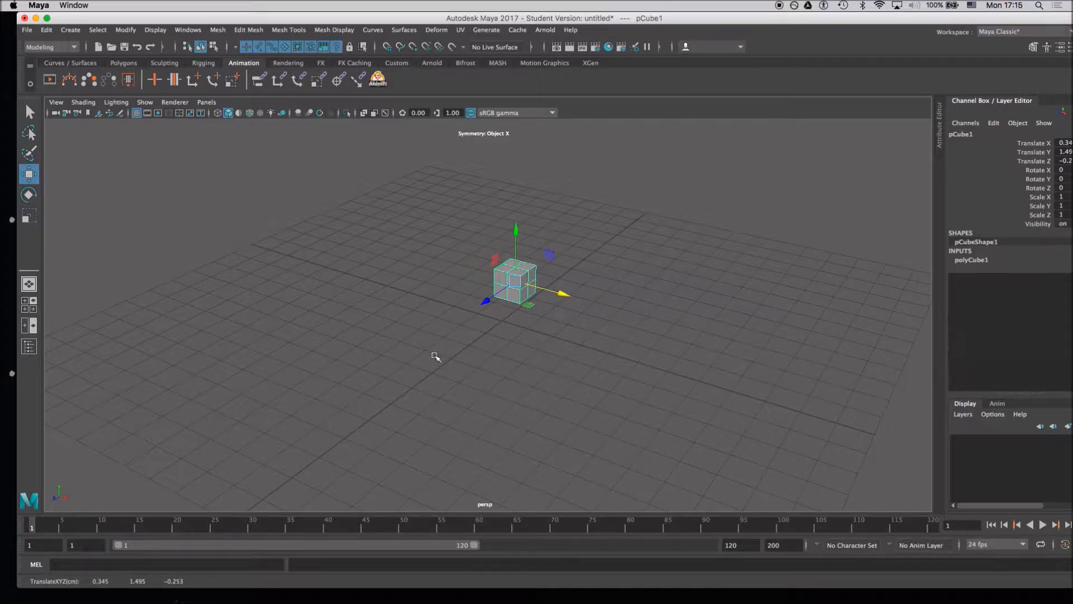
Try rotating the cube with the Rotate tool, and undo back past the last move along X.
{"action": "key", "text": "e"}
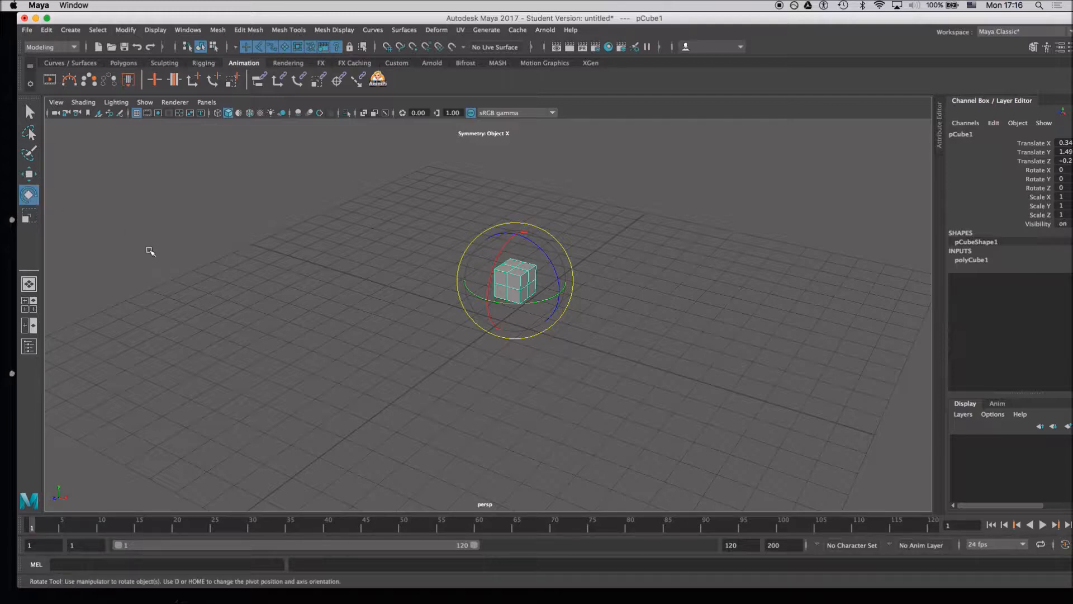
{"action": "mouse_move", "coordinate": [498, 256]}
{"action": "left_mouse_down"}
{"action": "mouse_move", "coordinate": [503, 234]}
{"action": "mouse_move", "coordinate": [536, 258]}
{"action": "mouse_move", "coordinate": [534, 243]}
{"action": "mouse_move", "coordinate": [500, 236]}
{"action": "left_mouse_up"}
{"action": "key", "text": "z"}
{"action": "key", "text": "z"}
{"action": "key", "text": "z"}
{"action": "key", "text": "z"}
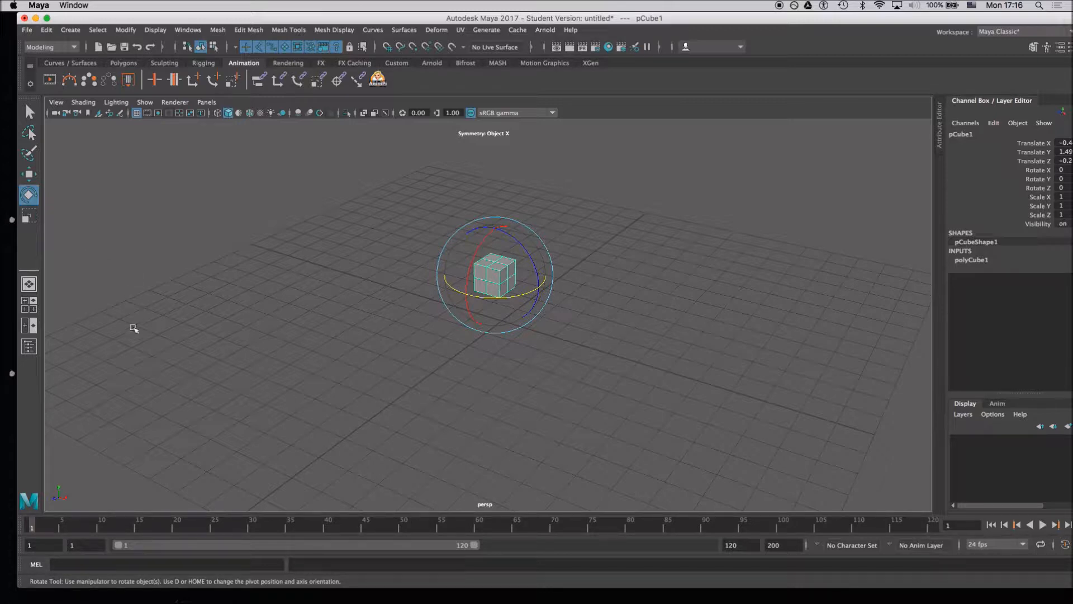
View the Scale tool's settings and scale the cube uniformly to about 3.85 on all axes.
{"action": "key", "text": "r"}
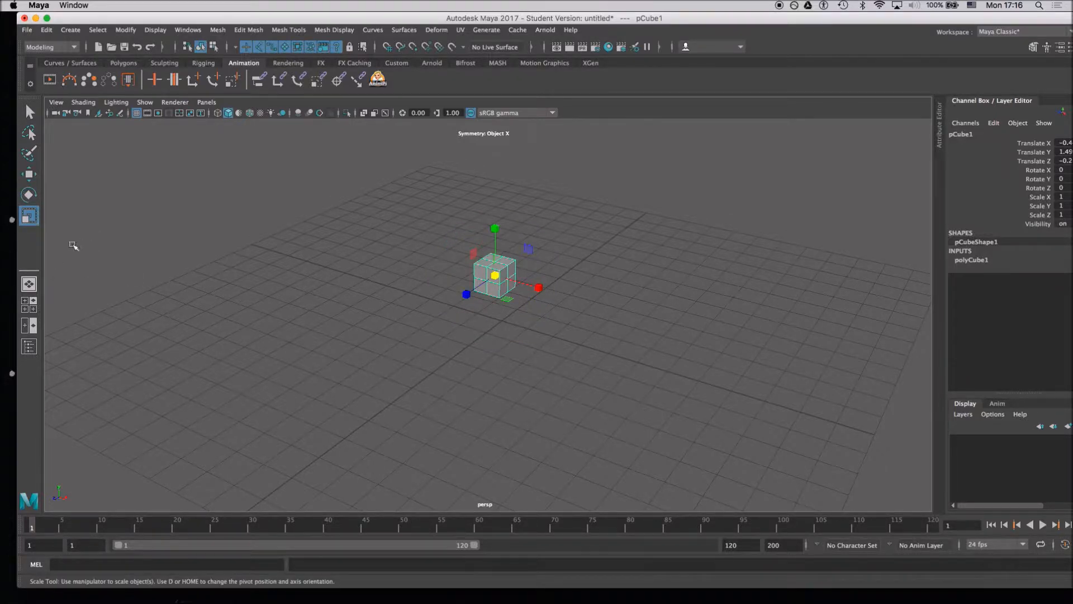
{"action": "double_click", "coordinate": [31, 220]}
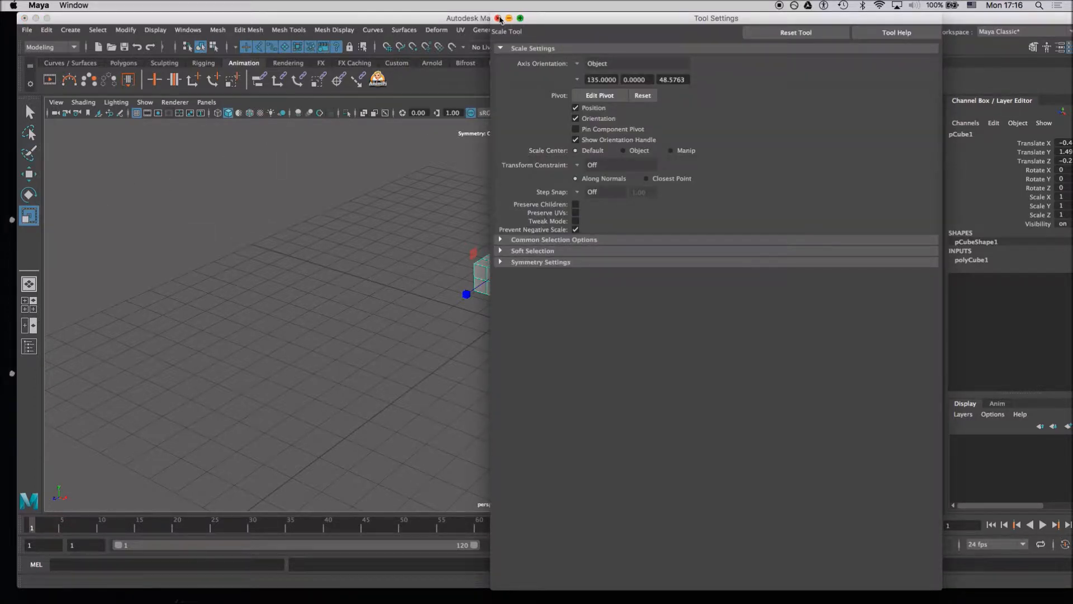
{"action": "left_click", "coordinate": [498, 19]}
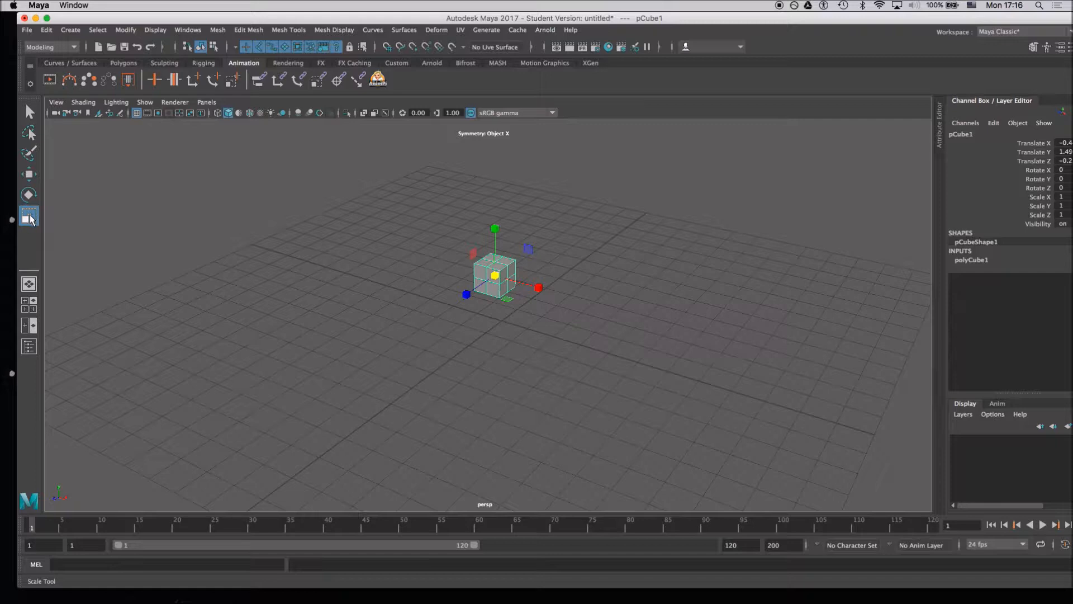
{"action": "left_click_drag", "start_coordinate": [494, 275], "coordinate": [567, 165]}
Try stretching the cube separately along X, Y and Z, and undo the three single-axis scalings.
{"action": "left_click_drag", "start_coordinate": [539, 287], "coordinate": [651, 319]}
{"action": "left_click_drag", "start_coordinate": [495, 229], "coordinate": [496, 176]}
{"action": "left_click_drag", "start_coordinate": [466, 294], "coordinate": [390, 366]}
{"action": "key", "text": "super+z"}
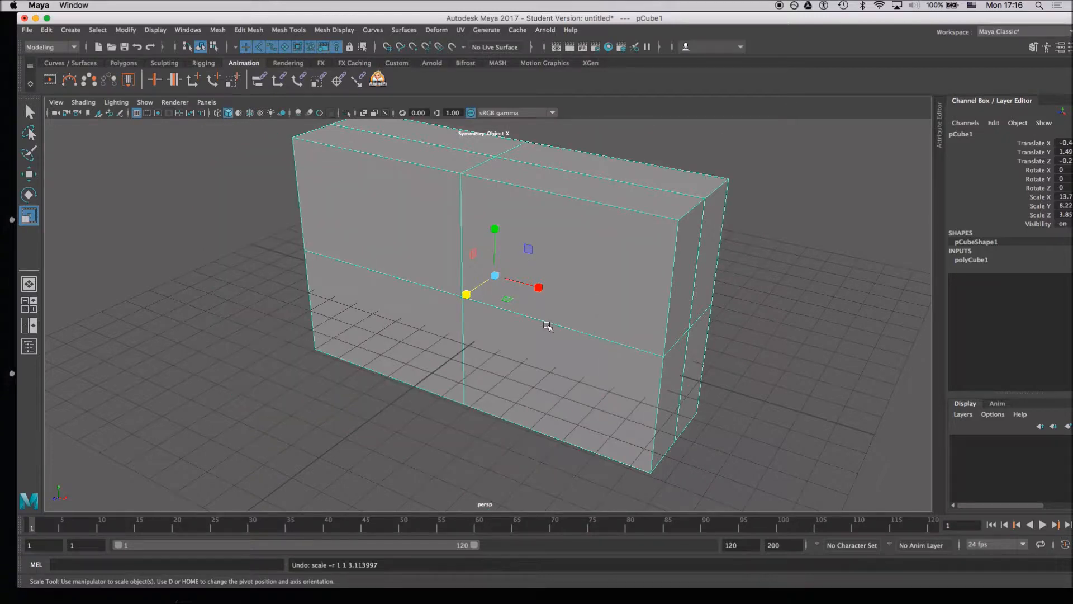
{"action": "key", "text": "super+z"}
{"action": "key", "text": "super+z"}
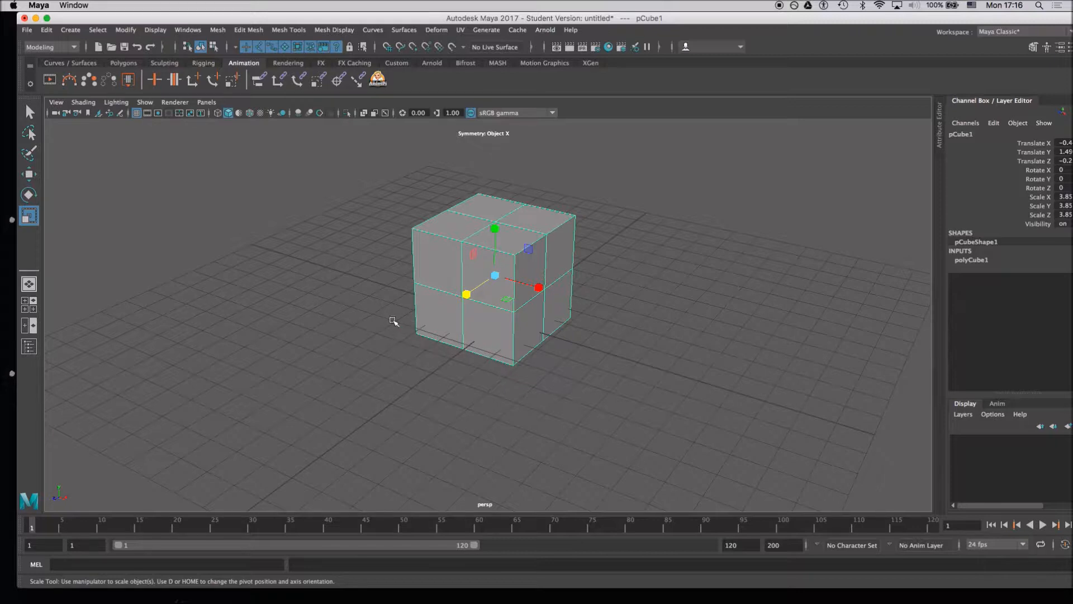
Examine the enlarged cube from several sides, distances and heights.
{"action": "left_click_drag", "start_coordinate": [345, 316], "coordinate": [364, 291], "text": "alt"}
{"action": "middle_click_drag", "start_coordinate": [334, 225], "coordinate": [371, 239], "text": "alt"}
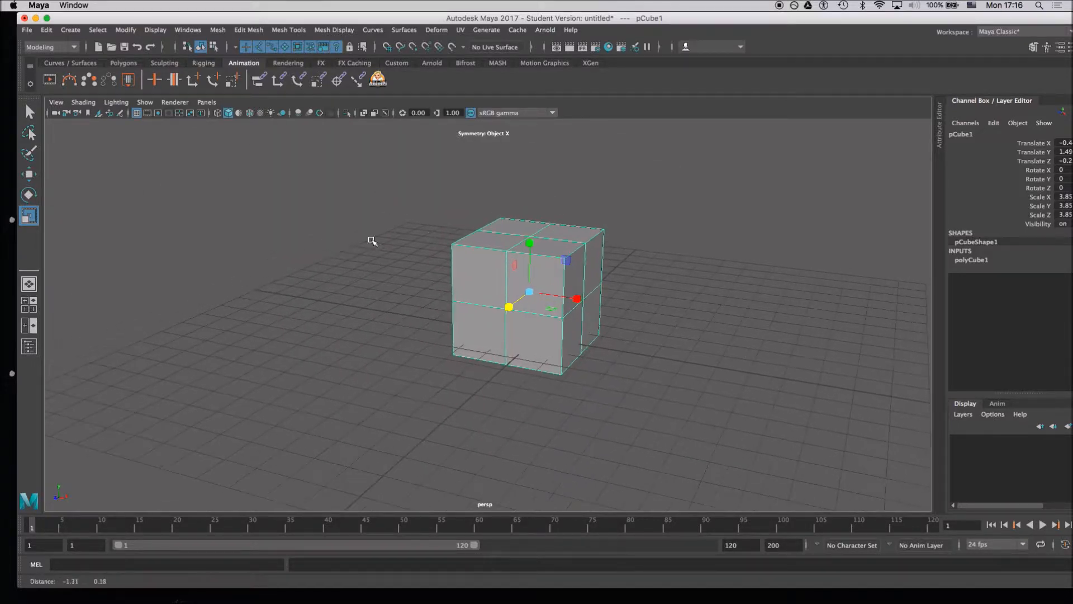
{"action": "left_click_drag", "start_coordinate": [336, 298], "coordinate": [374, 278], "text": "alt"}
{"action": "mouse_move", "coordinate": [372, 281]}
{"action": "right_mouse_down", "text": "alt"}
{"action": "mouse_move", "coordinate": [319, 263]}
{"action": "mouse_move", "coordinate": [380, 296]}
{"action": "right_mouse_up", "text": "alt"}
{"action": "mouse_move", "coordinate": [380, 296]}
{"action": "left_mouse_down", "text": "alt"}
{"action": "mouse_move", "coordinate": [412, 297]}
{"action": "mouse_move", "coordinate": [352, 278]}
{"action": "mouse_move", "coordinate": [355, 313]}
{"action": "mouse_move", "coordinate": [385, 248]}
{"action": "mouse_move", "coordinate": [436, 309]}
{"action": "mouse_move", "coordinate": [337, 294]}
{"action": "mouse_move", "coordinate": [395, 313]}
{"action": "mouse_move", "coordinate": [369, 289]}
{"action": "left_mouse_up", "text": "alt"}
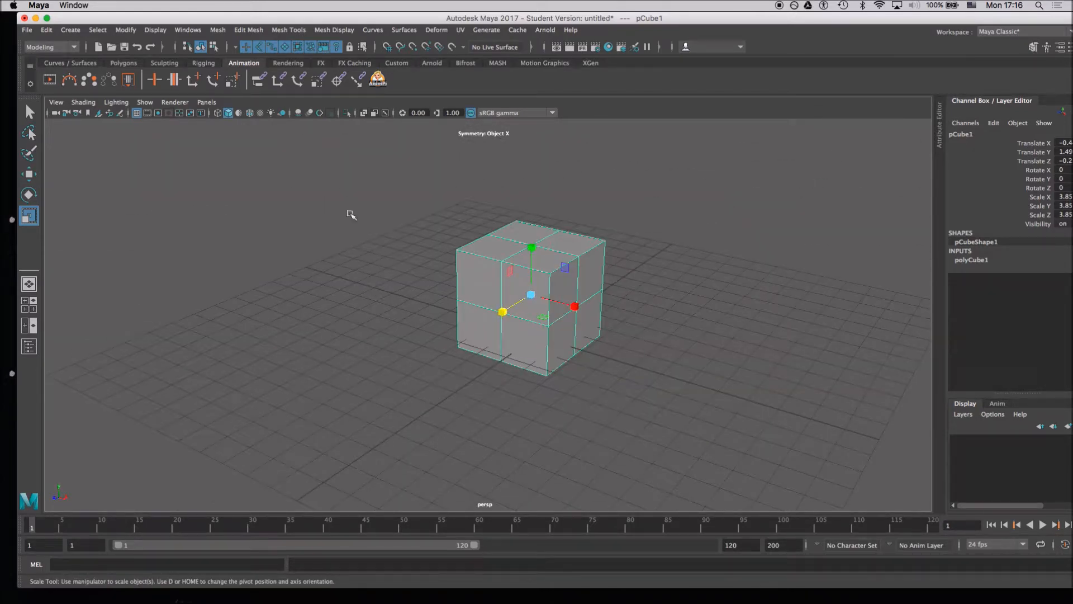
{"action": "left_click_drag", "start_coordinate": [351, 285], "coordinate": [377, 293], "text": "alt"}
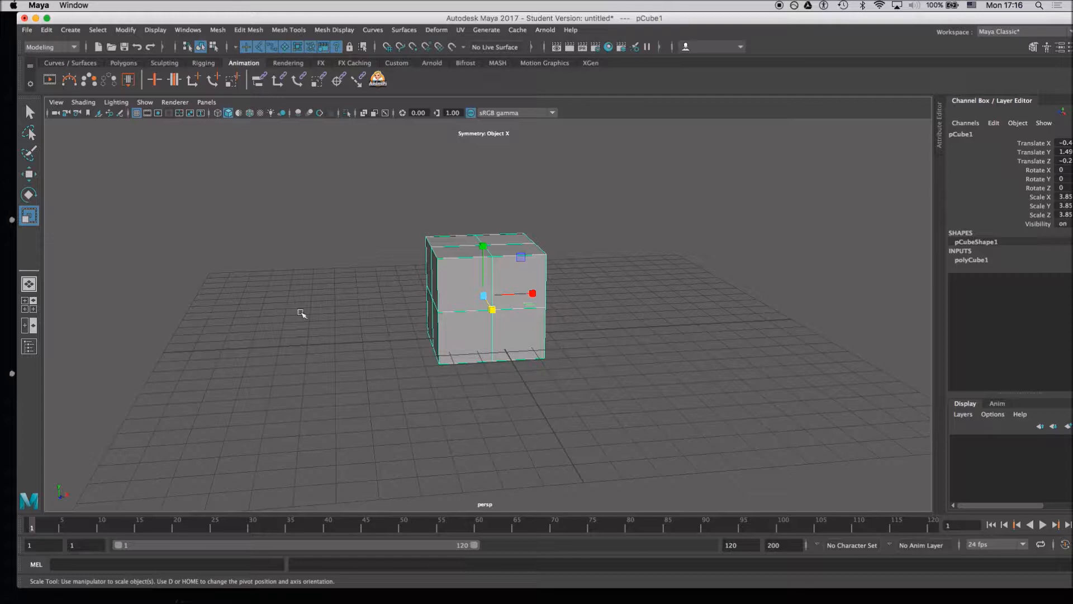
{"action": "left_click_drag", "start_coordinate": [400, 263], "coordinate": [378, 319], "text": "alt"}
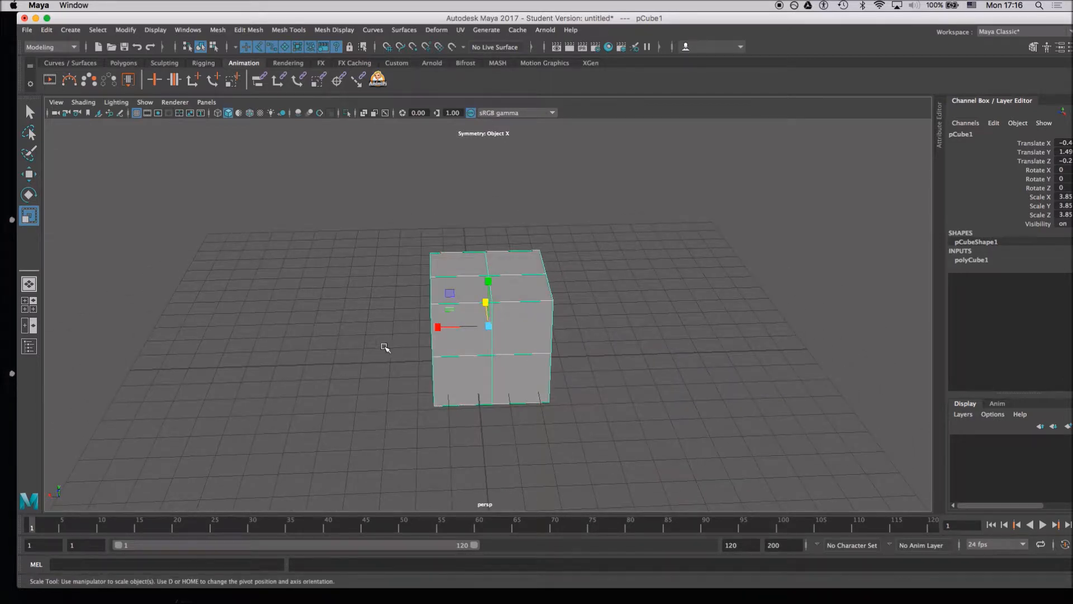
Inspect the enlarged cube from closer and farther away, then from a higher, slightly turned angle.
{"action": "scroll", "coordinate": [380, 295], "scroll_direction": "up", "scroll_amount": 10}
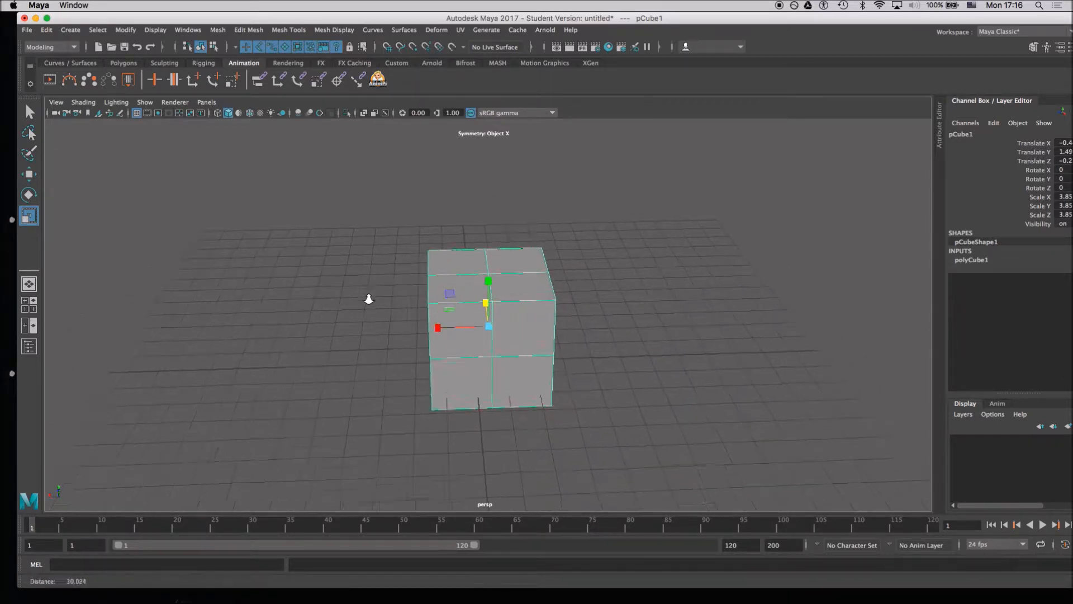
{"action": "scroll", "coordinate": [374, 312], "scroll_direction": "down", "scroll_amount": 8}
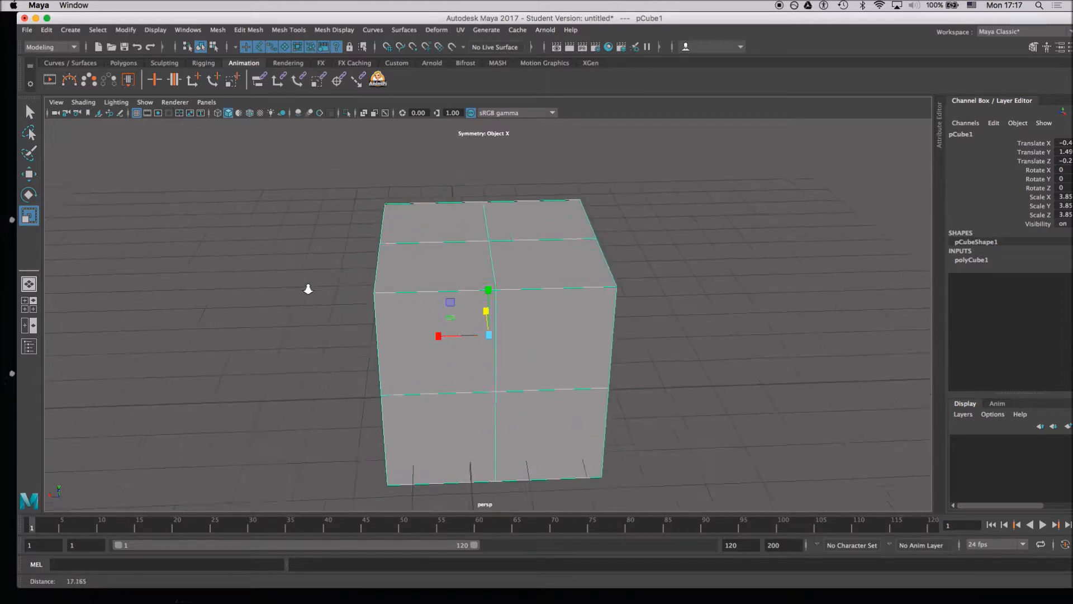
{"action": "right_click_drag", "start_coordinate": [484, 363], "coordinate": [531, 385], "text": "alt"}
{"action": "right_click_drag", "start_coordinate": [388, 338], "coordinate": [344, 329], "text": "alt"}
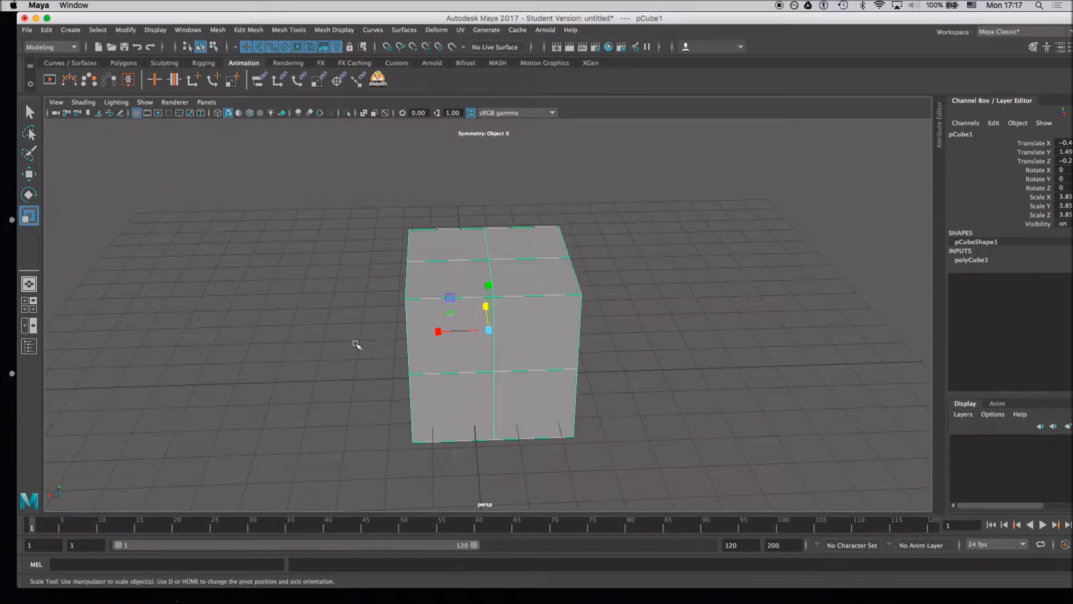
{"action": "left_click_drag", "start_coordinate": [307, 220], "coordinate": [378, 322], "text": "alt"}
{"action": "middle_click_drag", "start_coordinate": [377, 323], "coordinate": [435, 335], "text": "alt"}
{"action": "left_click_drag", "start_coordinate": [335, 305], "coordinate": [391, 319], "text": "alt"}
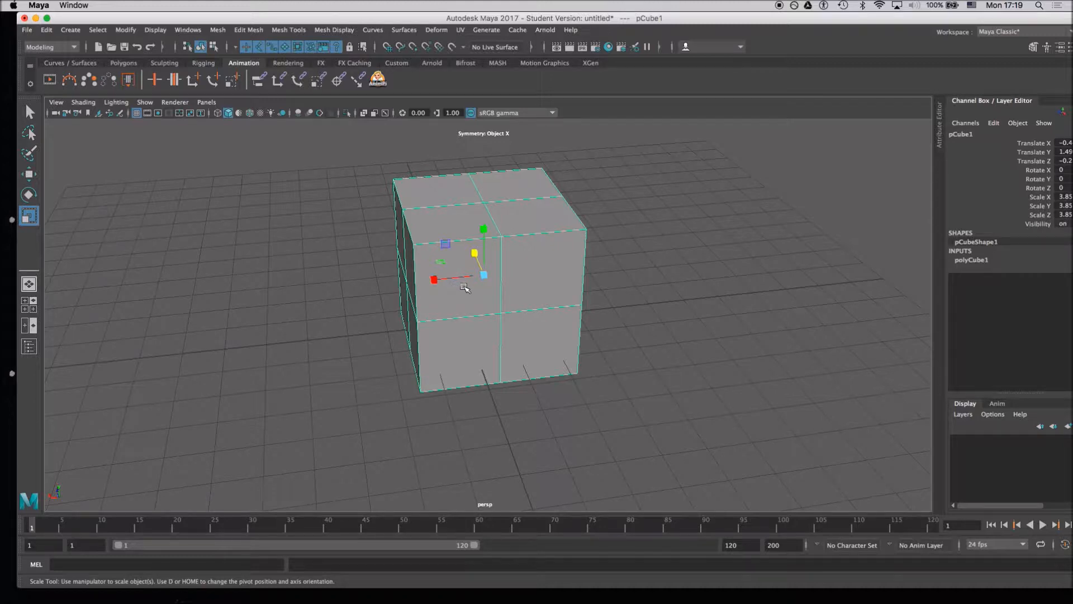
Stretch the cube into a tall box by scaling it to about 7.235 along Y and about 2.056 along X.
{"action": "left_click_drag", "start_coordinate": [441, 245], "coordinate": [476, 249]}
{"action": "mouse_move", "coordinate": [435, 278]}
{"action": "left_mouse_down"}
{"action": "mouse_move", "coordinate": [387, 277]}
{"action": "mouse_move", "coordinate": [435, 270]}
{"action": "left_mouse_up"}
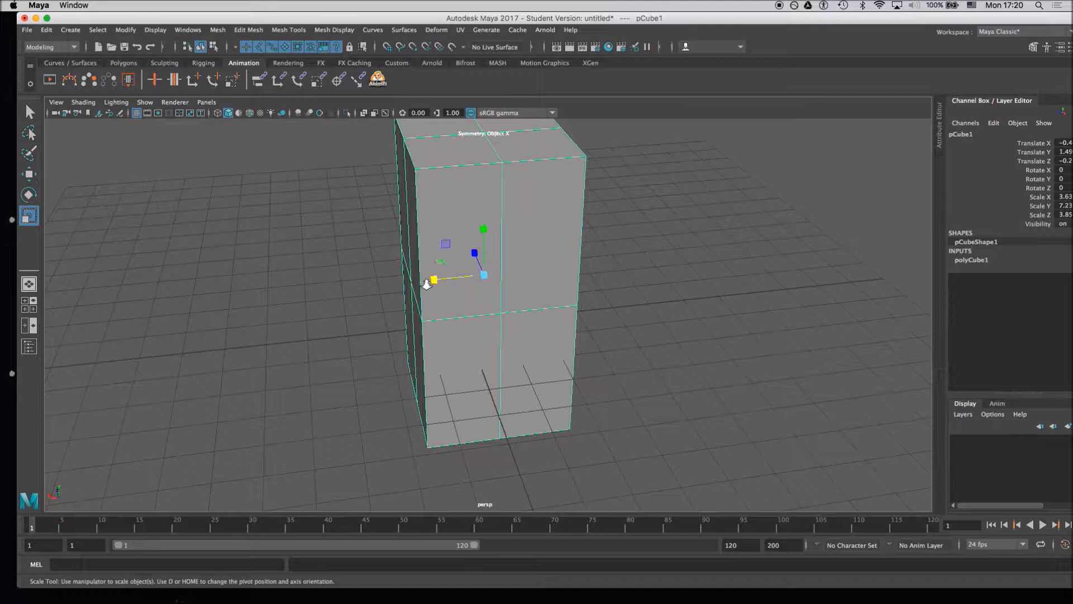
{"action": "left_click_drag", "start_coordinate": [434, 281], "coordinate": [456, 277]}
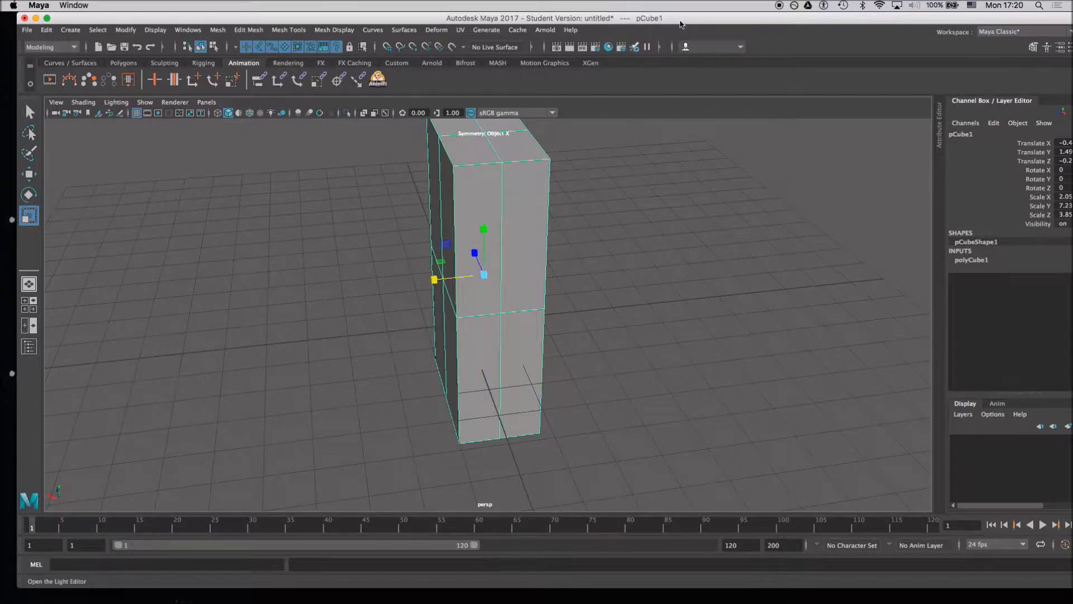
Reposition the program window so that the Channel Box values are fully in view.
{"action": "left_click_drag", "start_coordinate": [679, 24], "coordinate": [661, 24]}
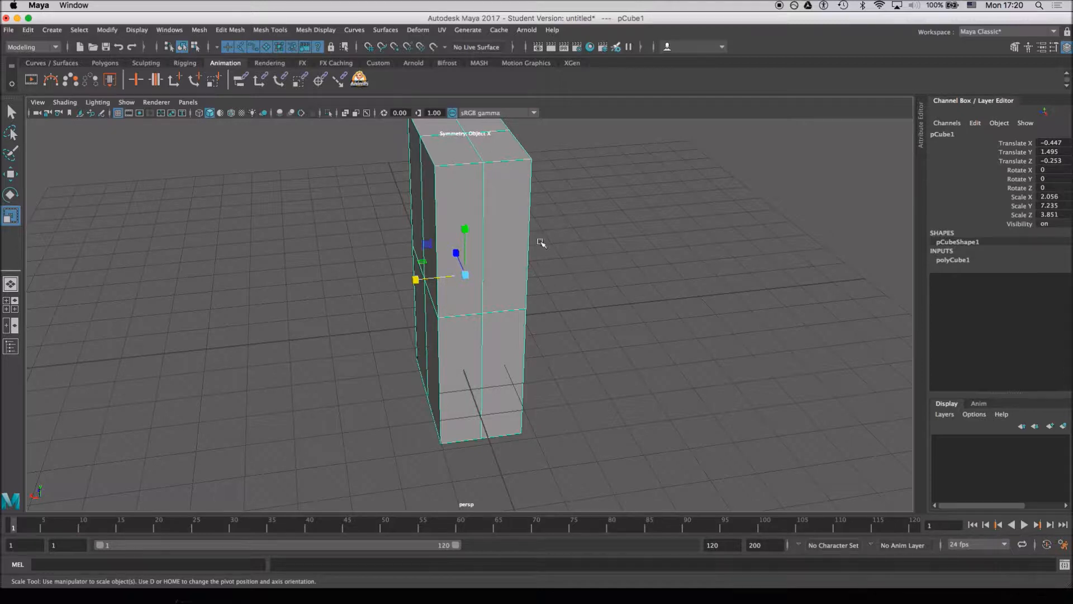
{"action": "left_click_drag", "start_coordinate": [617, 19], "coordinate": [641, 18]}
{"action": "left_click_drag", "start_coordinate": [22, 13], "coordinate": [76, 14]}
{"action": "left_click_drag", "start_coordinate": [447, 22], "coordinate": [420, 21]}
Switch the tall box to edge selection and try picking individual edges on its sides.
{"action": "left_click_drag", "start_coordinate": [481, 163], "coordinate": [527, 302], "text": "alt"}
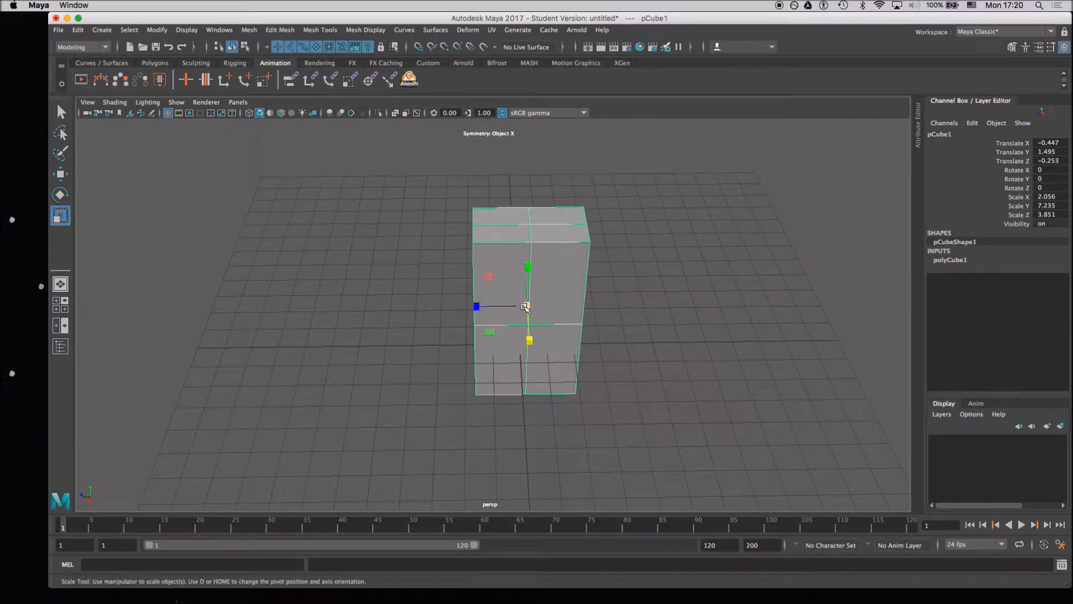
{"action": "left_click_drag", "start_coordinate": [499, 263], "coordinate": [442, 241], "text": "alt"}
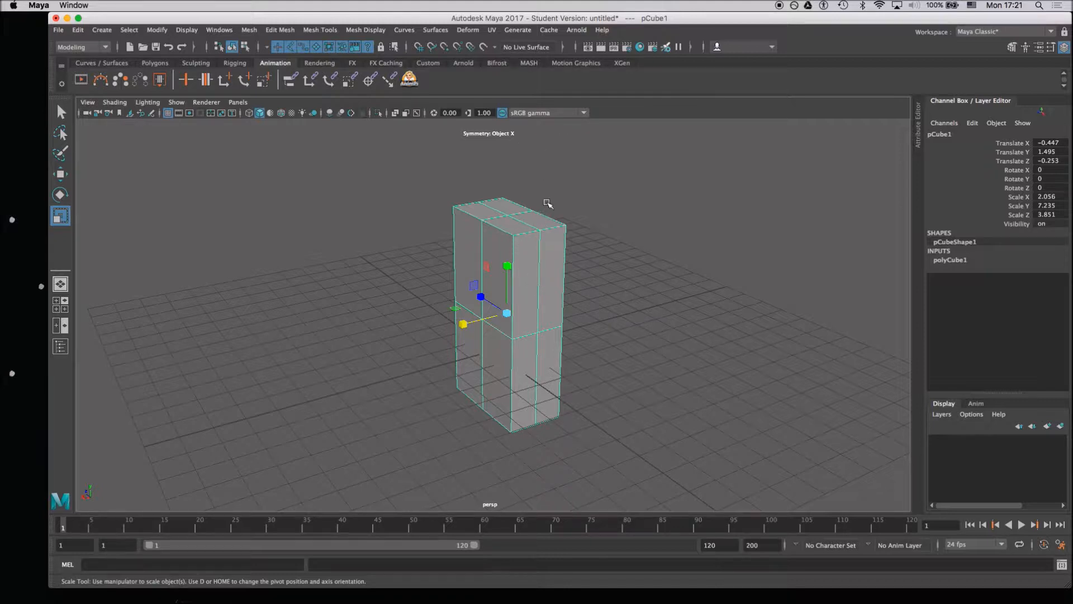
{"action": "right_click", "coordinate": [543, 214]}
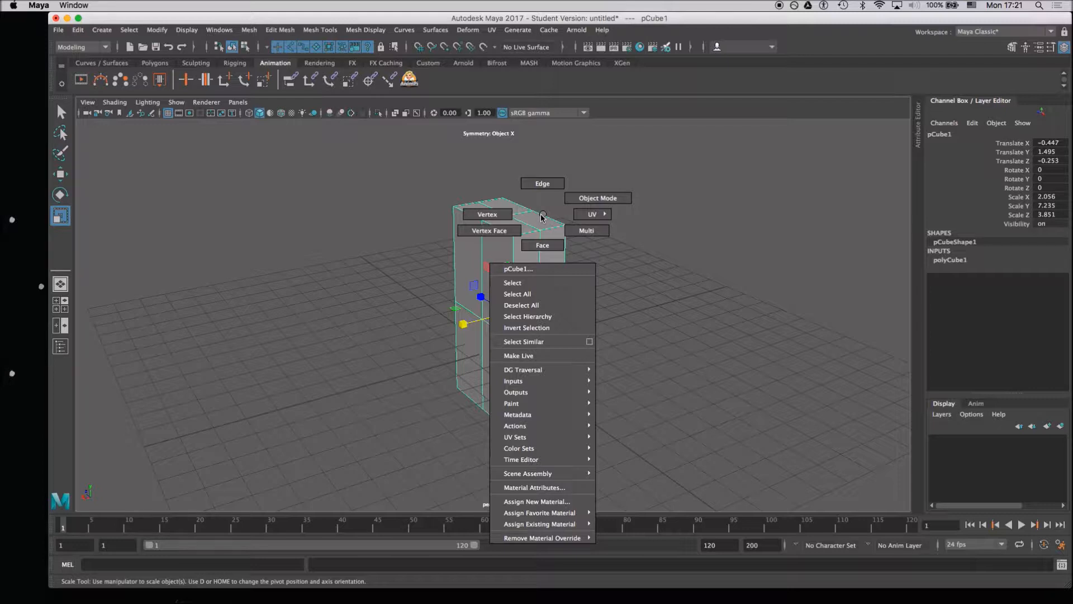
{"action": "right_click_drag", "start_coordinate": [543, 216], "coordinate": [577, 205]}
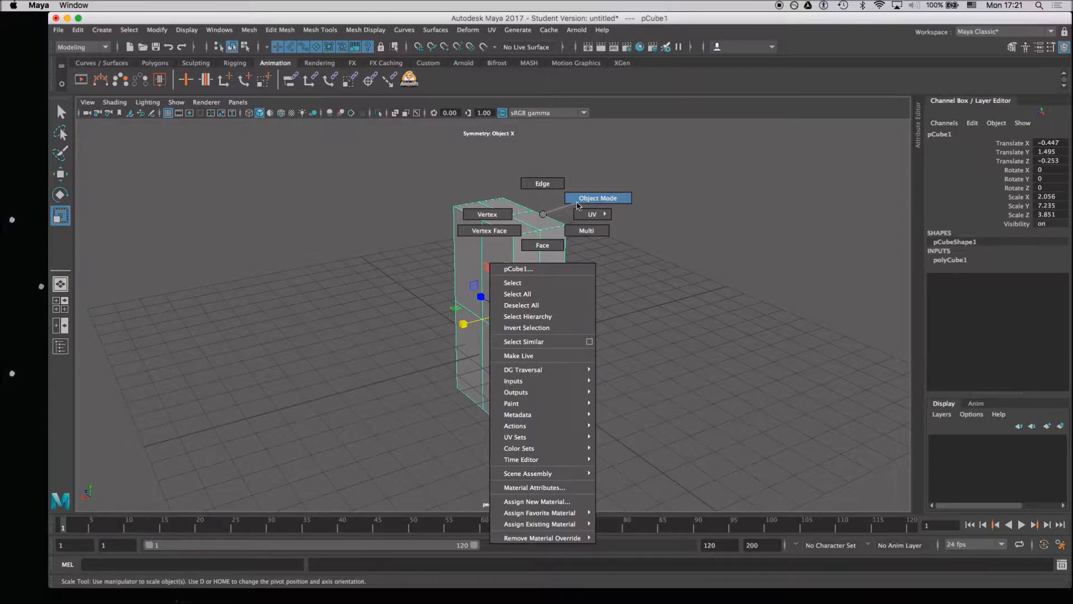
{"action": "right_click_drag", "start_coordinate": [577, 203], "coordinate": [542, 186]}
{"action": "left_click", "coordinate": [510, 289]}
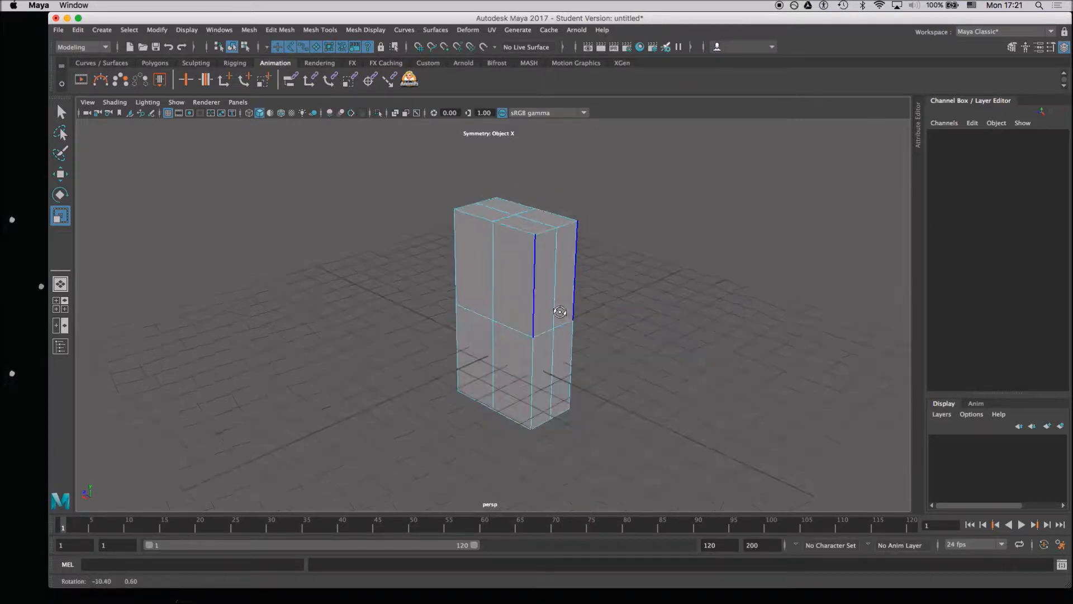
{"action": "left_click", "coordinate": [511, 290]}
{"action": "left_click", "coordinate": [508, 336]}
{"action": "left_click", "coordinate": [505, 265]}
Switch to vertex selection, try moving a top corner vertex along X with the Move tool, and undo both moves.
{"action": "right_click_drag", "start_coordinate": [542, 254], "coordinate": [500, 253]}
{"action": "left_click", "coordinate": [562, 229]}
{"action": "left_click_drag", "start_coordinate": [589, 287], "coordinate": [544, 280], "text": "alt"}
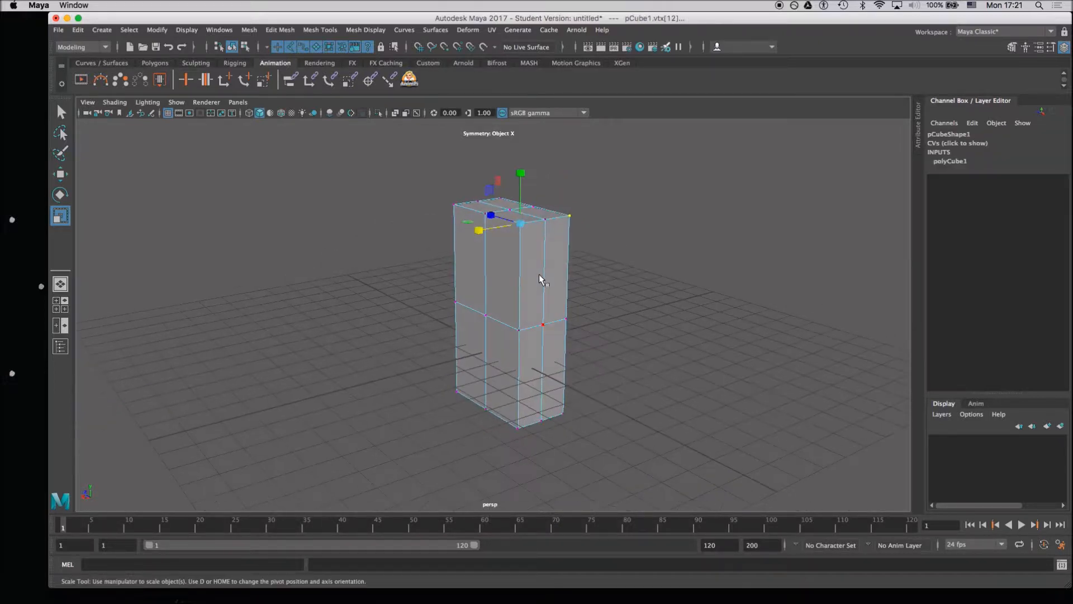
{"action": "key", "text": "w"}
{"action": "left_click_drag", "start_coordinate": [500, 237], "coordinate": [476, 236]}
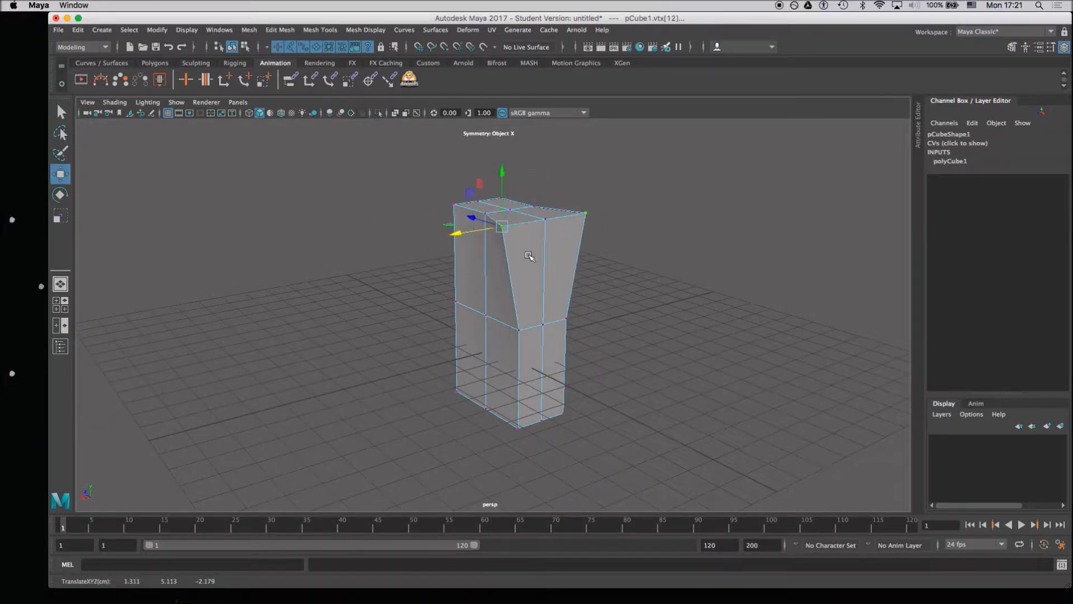
{"action": "key", "text": "super+z"}
{"action": "left_click_drag", "start_coordinate": [476, 230], "coordinate": [420, 240]}
{"action": "key", "text": "super+z"}
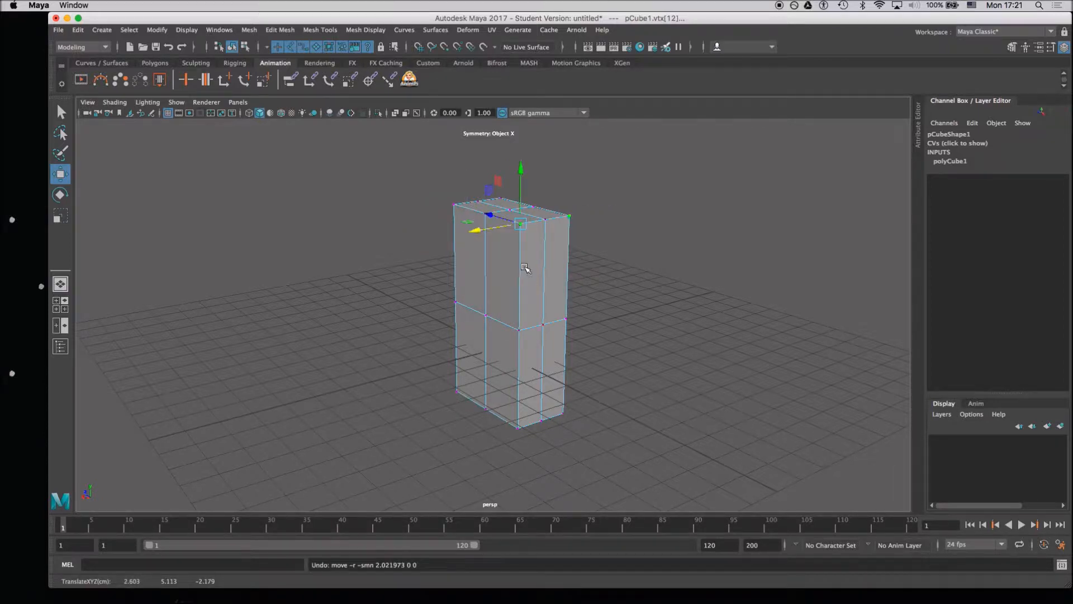
Switch to face selection, try moving the upper face on the box's narrow side, and undo the move.
{"action": "left_click_drag", "start_coordinate": [527, 270], "coordinate": [532, 278], "text": "alt"}
{"action": "right_click", "coordinate": [546, 241]}
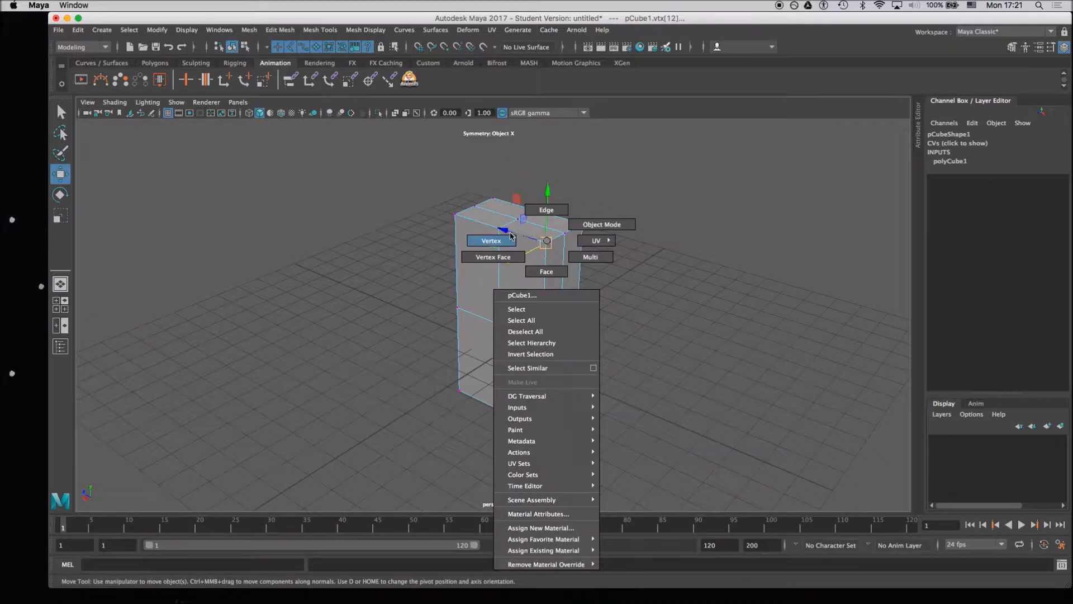
{"action": "left_click", "coordinate": [546, 271]}
{"action": "left_click", "coordinate": [561, 317]}
{"action": "left_click_drag", "start_coordinate": [566, 339], "coordinate": [521, 336], "text": "alt"}
{"action": "mouse_move", "coordinate": [460, 289]}
{"action": "left_mouse_down"}
{"action": "mouse_move", "coordinate": [413, 294]}
{"action": "mouse_move", "coordinate": [447, 292]}
{"action": "mouse_move", "coordinate": [502, 324]}
{"action": "mouse_move", "coordinate": [486, 283]}
{"action": "mouse_move", "coordinate": [460, 299]}
{"action": "mouse_move", "coordinate": [511, 276]}
{"action": "mouse_move", "coordinate": [458, 309]}
{"action": "left_mouse_up"}
{"action": "key", "text": "super+z"}
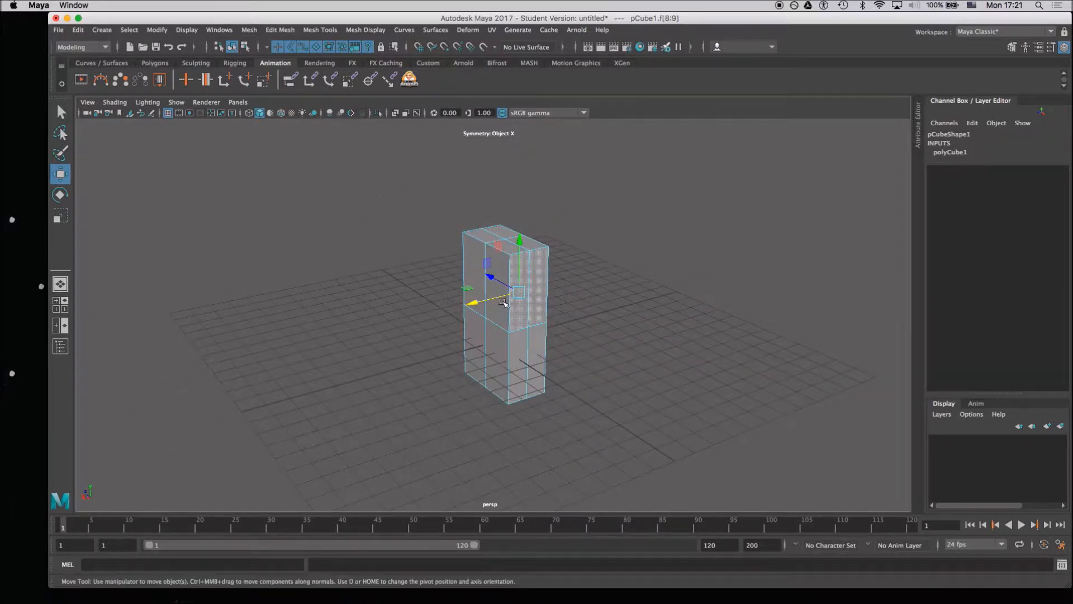
Select an upper face on the box's wide side and inspect the mirrored selection from both sides.
{"action": "right_click_drag", "start_coordinate": [499, 263], "coordinate": [497, 286]}
{"action": "left_click", "coordinate": [504, 268]}
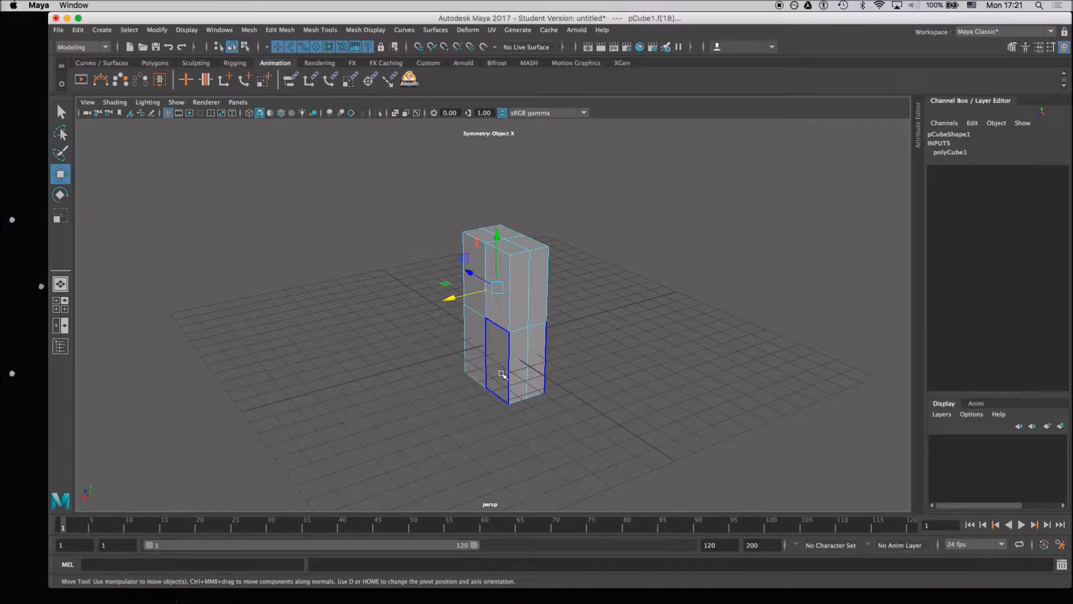
{"action": "mouse_move", "coordinate": [466, 320]}
{"action": "left_mouse_down", "text": "alt"}
{"action": "mouse_move", "coordinate": [515, 324]}
{"action": "mouse_move", "coordinate": [476, 302]}
{"action": "mouse_move", "coordinate": [537, 294]}
{"action": "mouse_move", "coordinate": [444, 259]}
{"action": "mouse_move", "coordinate": [515, 252]}
{"action": "mouse_move", "coordinate": [529, 313]}
{"action": "mouse_move", "coordinate": [513, 262]}
{"action": "mouse_move", "coordinate": [438, 301]}
{"action": "mouse_move", "coordinate": [503, 308]}
{"action": "mouse_move", "coordinate": [423, 293]}
{"action": "left_mouse_up", "text": "alt"}
{"action": "mouse_move", "coordinate": [551, 323]}
{"action": "left_mouse_down", "text": "alt"}
{"action": "mouse_move", "coordinate": [415, 326]}
{"action": "mouse_move", "coordinate": [553, 300]}
{"action": "mouse_move", "coordinate": [454, 315]}
{"action": "left_mouse_up", "text": "alt"}
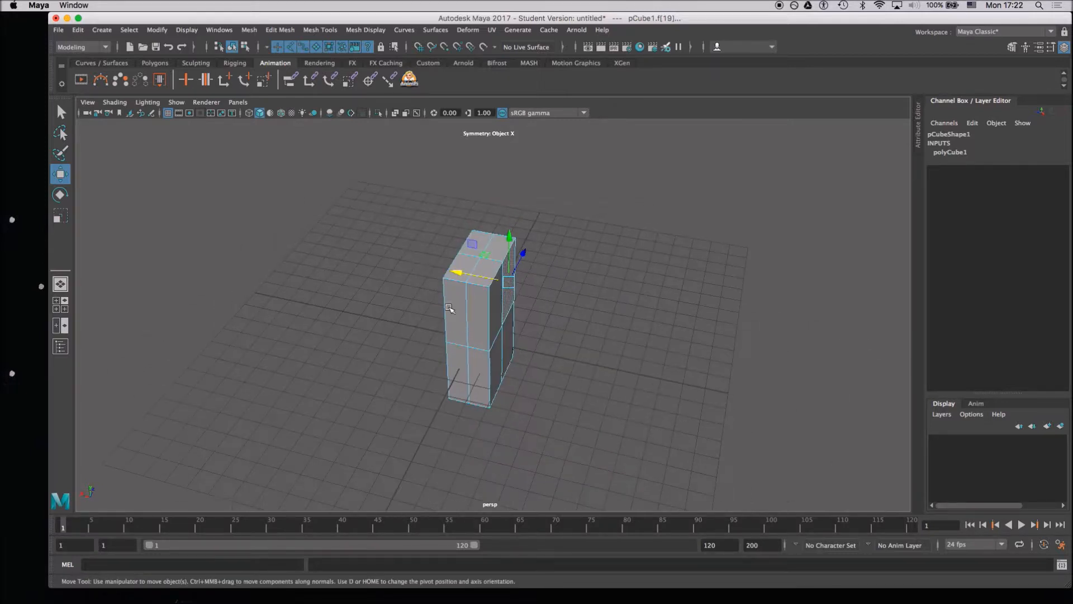
{"action": "mouse_move", "coordinate": [562, 318]}
{"action": "left_mouse_down", "text": "alt"}
{"action": "mouse_move", "coordinate": [490, 321]}
{"action": "mouse_move", "coordinate": [429, 269]}
{"action": "left_mouse_up", "text": "alt"}
{"action": "right_click_drag", "start_coordinate": [430, 267], "coordinate": [453, 275], "text": "alt"}
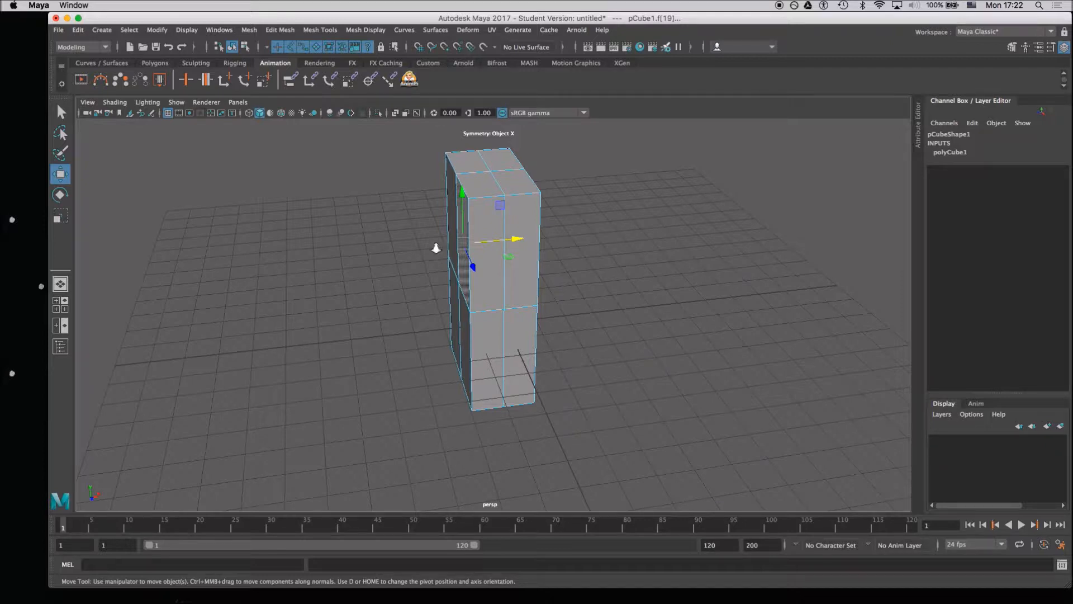
{"action": "left_click_drag", "start_coordinate": [431, 318], "coordinate": [390, 314], "text": "alt"}
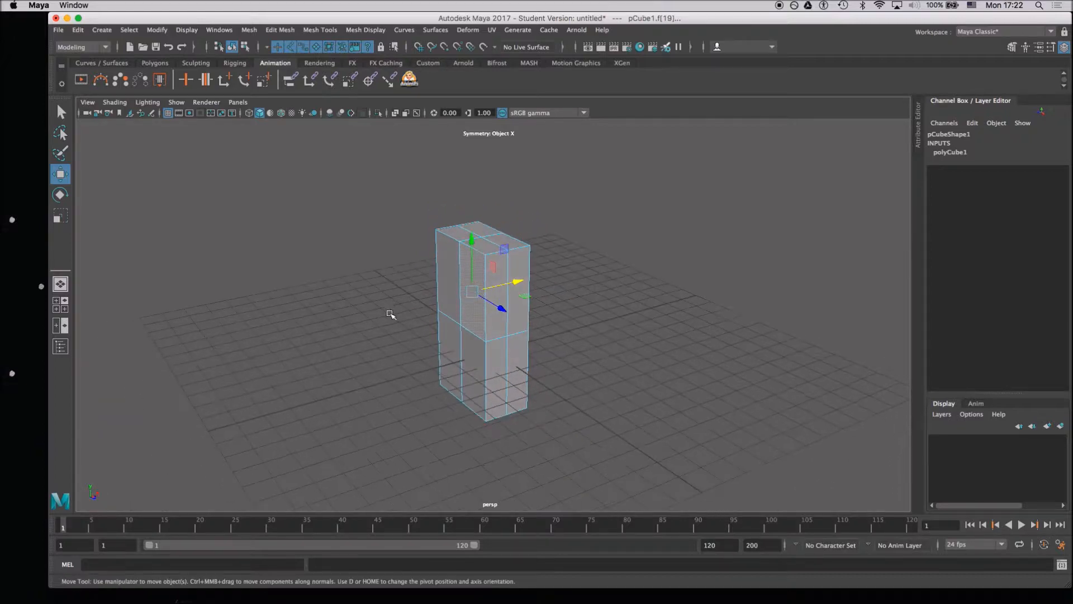
{"action": "left_click_drag", "start_coordinate": [445, 335], "coordinate": [476, 372], "text": "alt"}
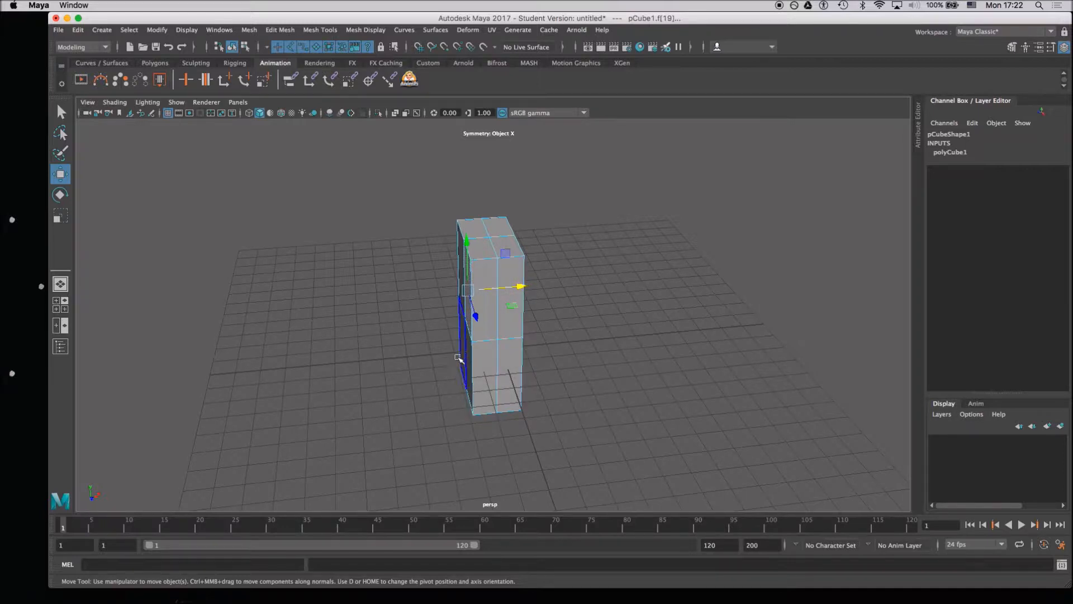
{"action": "left_click_drag", "start_coordinate": [419, 375], "coordinate": [474, 349], "text": "alt"}
{"action": "right_click_drag", "start_coordinate": [472, 271], "coordinate": [472, 301]}
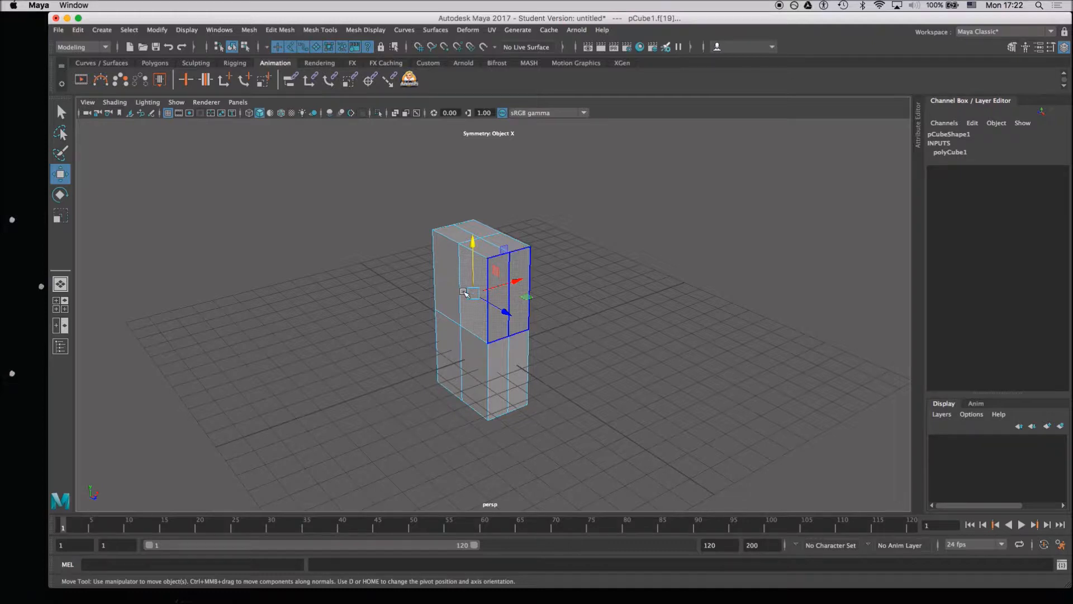
Turn off the Object X symmetry in the Move tool's settings.
{"action": "double_click", "coordinate": [61, 175]}
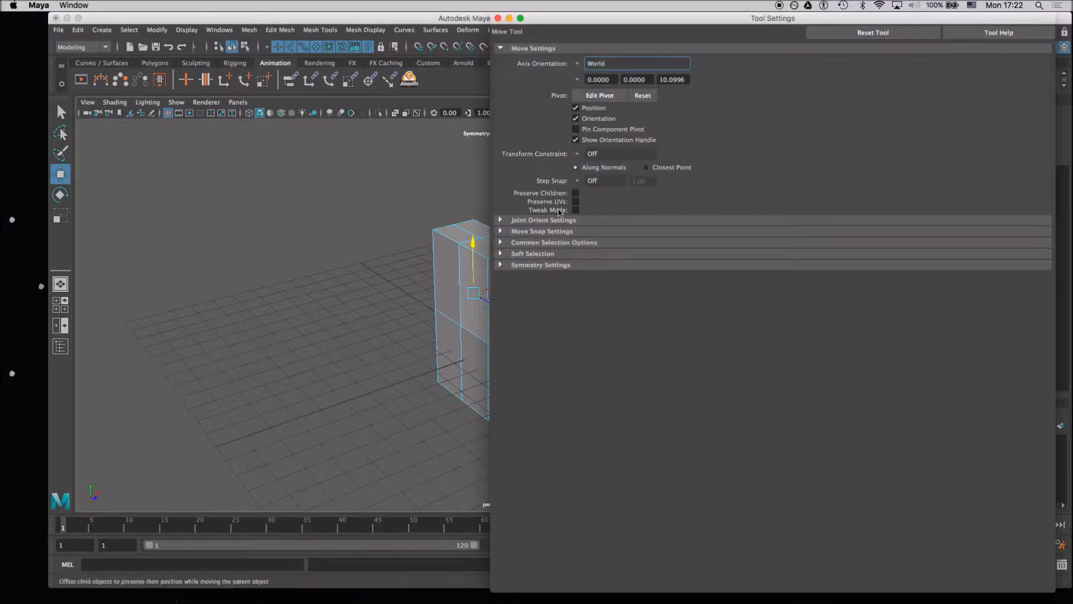
{"action": "left_click", "coordinate": [510, 266]}
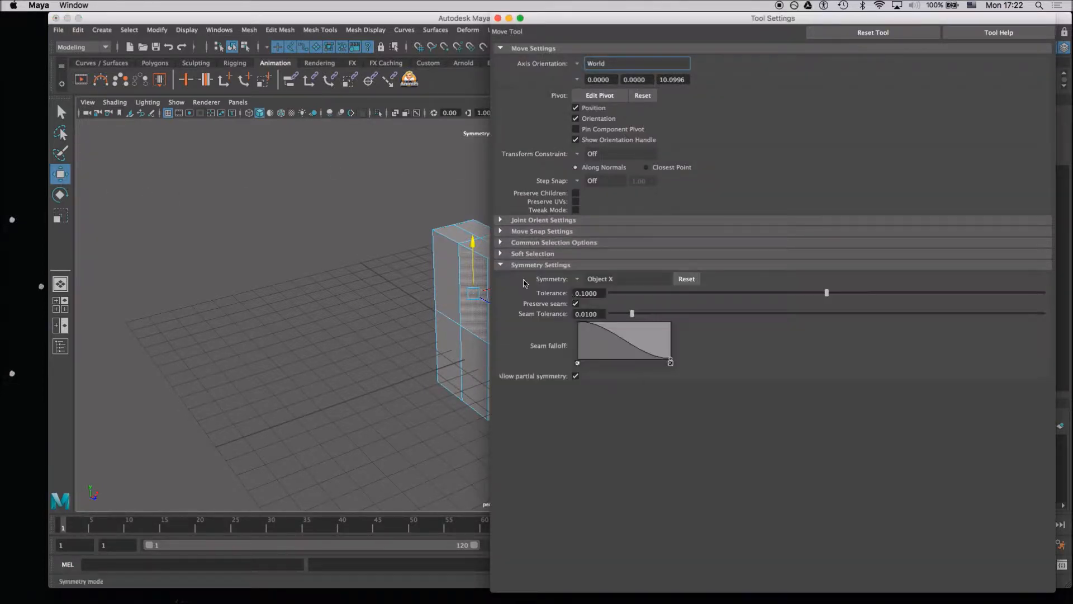
{"action": "left_click", "coordinate": [595, 279]}
{"action": "left_click", "coordinate": [594, 282]}
{"action": "left_click", "coordinate": [497, 18]}
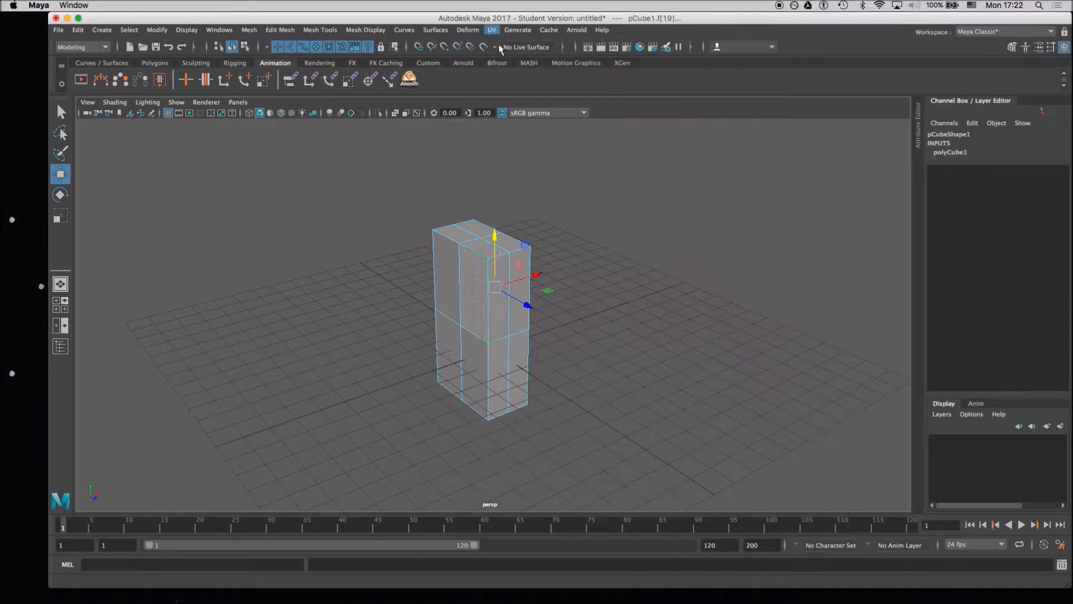
Select two upper faces on the sides of the box, checking them from several angles.
{"action": "left_click", "coordinate": [476, 299]}
{"action": "left_click_drag", "start_coordinate": [527, 383], "coordinate": [459, 366], "text": "alt"}
{"action": "left_click", "coordinate": [410, 315]}
{"action": "left_click_drag", "start_coordinate": [410, 315], "coordinate": [463, 362], "text": "alt"}
{"action": "left_click", "coordinate": [499, 313]}
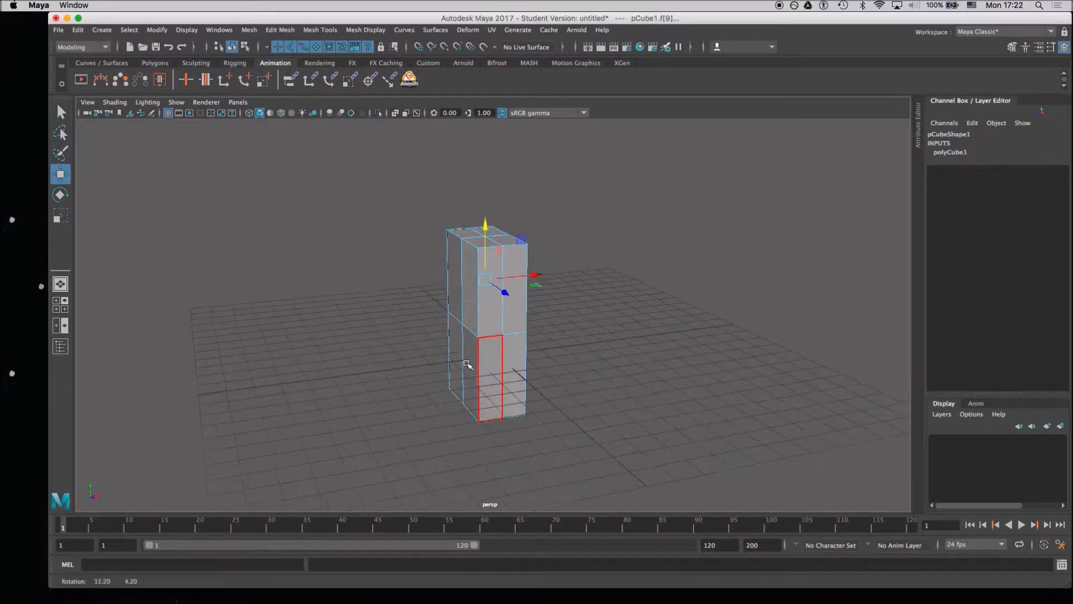
Try extruding the selected upper faces, and undo the extrusion together with the face selection.
{"action": "left_click", "coordinate": [328, 31]}
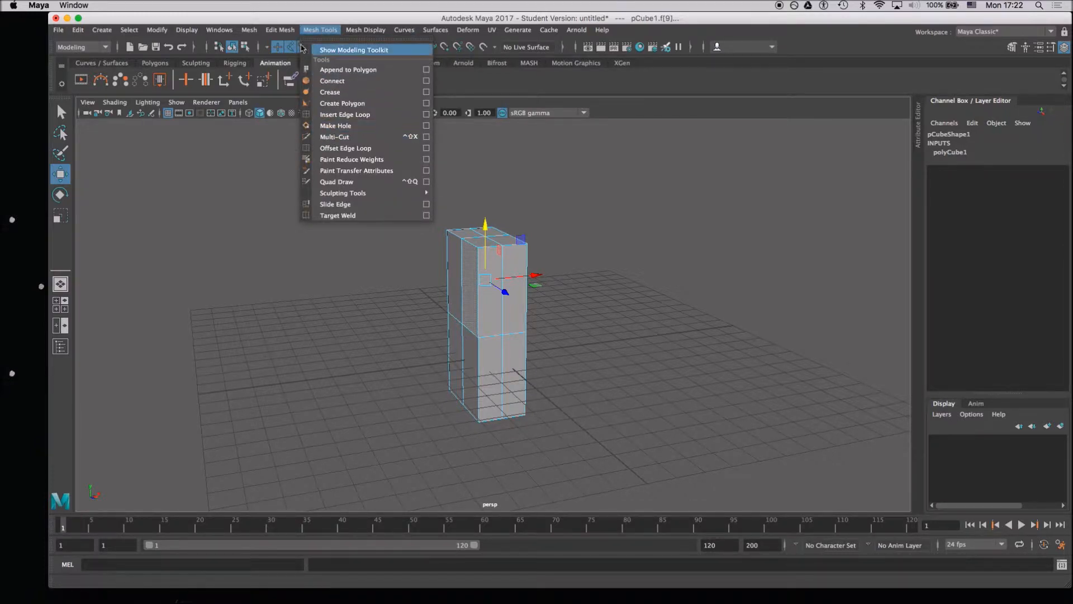
{"action": "mouse_move", "coordinate": [292, 30]}
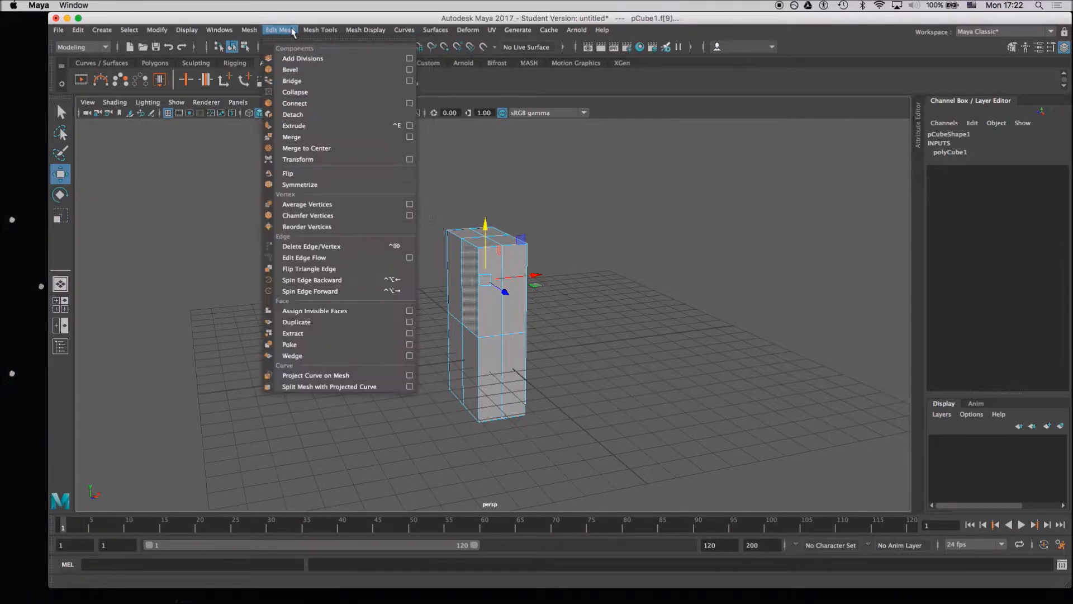
{"action": "left_click", "coordinate": [313, 129]}
{"action": "mouse_move", "coordinate": [407, 348]}
{"action": "left_mouse_down", "text": "alt"}
{"action": "mouse_move", "coordinate": [388, 352]}
{"action": "mouse_move", "coordinate": [372, 340]}
{"action": "mouse_move", "coordinate": [398, 400]}
{"action": "mouse_move", "coordinate": [319, 366]}
{"action": "mouse_move", "coordinate": [345, 290]}
{"action": "mouse_move", "coordinate": [416, 365]}
{"action": "left_mouse_up", "text": "alt"}
{"action": "left_click_drag", "start_coordinate": [568, 289], "coordinate": [551, 250], "text": "alt"}
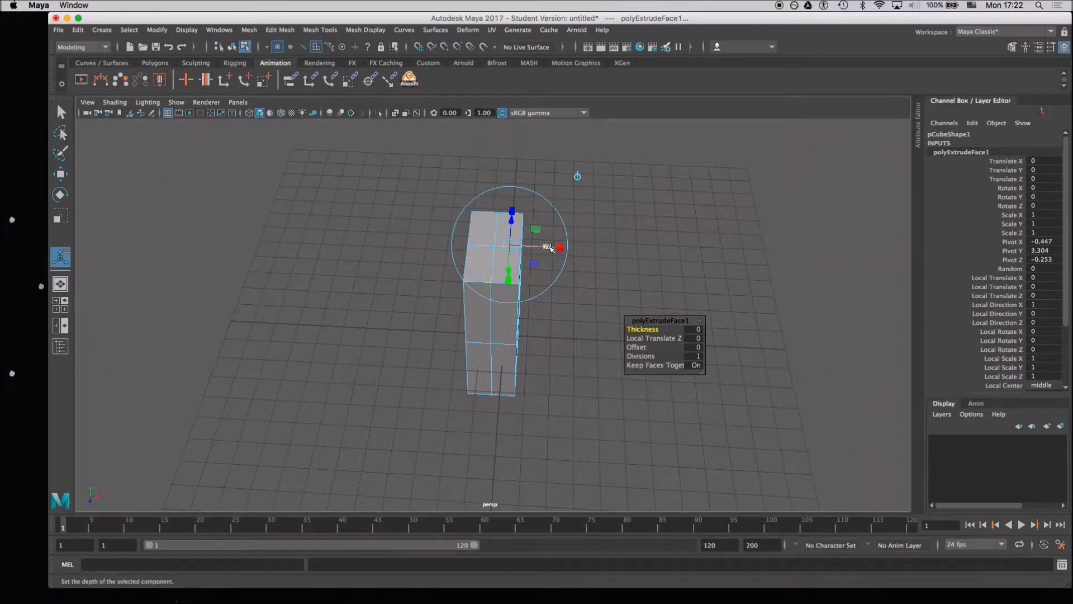
{"action": "left_click_drag", "start_coordinate": [548, 247], "coordinate": [683, 234]}
{"action": "key", "text": "z"}
{"action": "key", "text": "z"}
{"action": "key", "text": "z"}
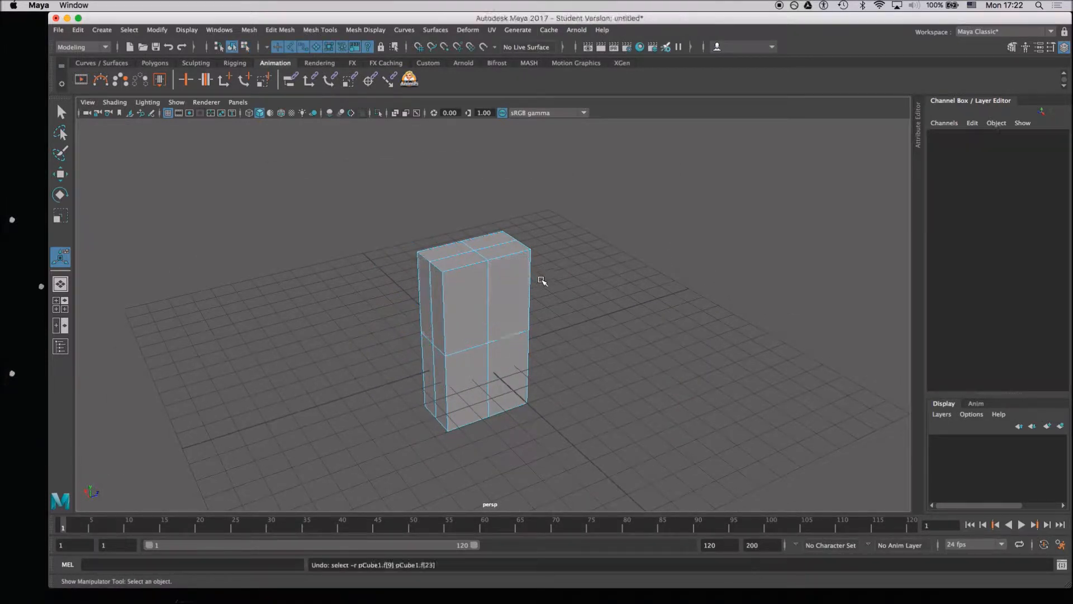
Select a single upper face on the box's wide side and extrude it outward by a Local Translate Z of about 2.28.
{"action": "left_click_drag", "start_coordinate": [575, 318], "coordinate": [531, 302], "text": "alt"}
{"action": "left_click", "coordinate": [498, 293]}
{"action": "left_click_drag", "start_coordinate": [574, 339], "coordinate": [484, 364], "text": "alt"}
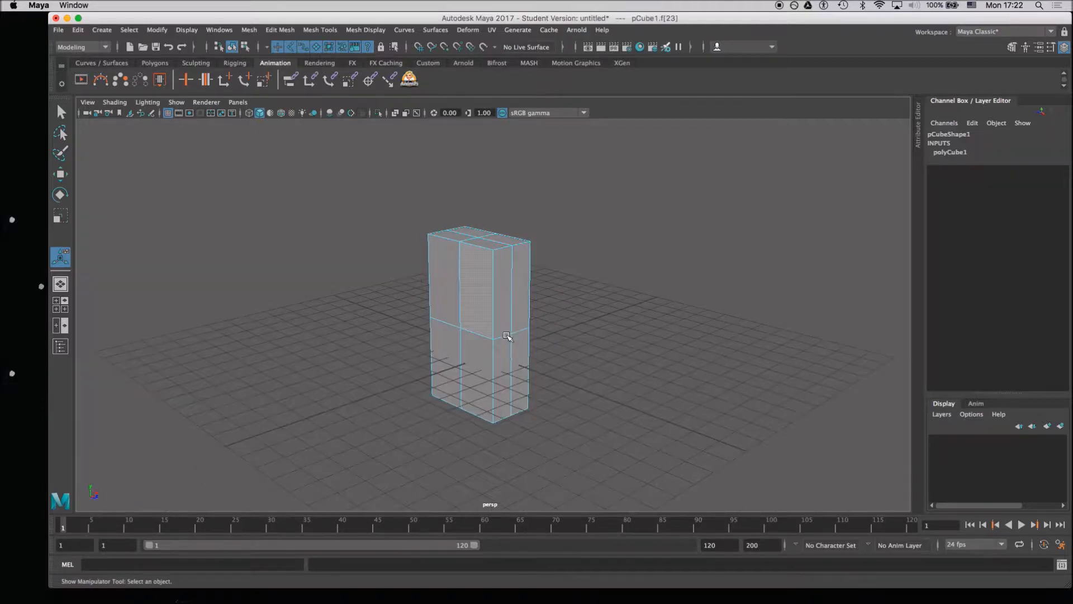
{"action": "key", "text": "ctrl+e"}
{"action": "left_click_drag", "start_coordinate": [457, 316], "coordinate": [455, 374], "text": "alt"}
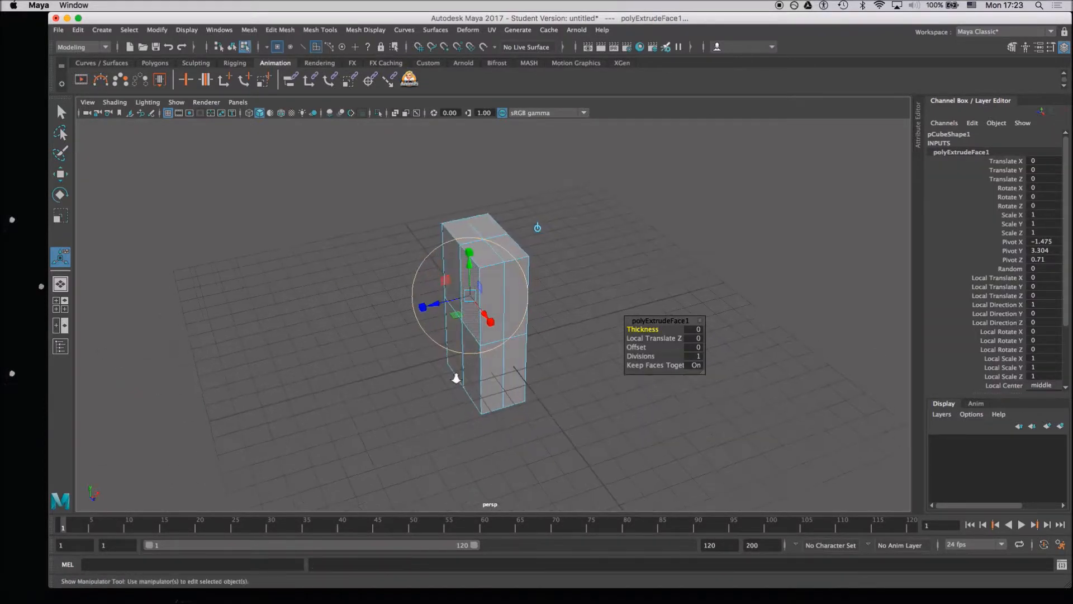
{"action": "left_click_drag", "start_coordinate": [436, 302], "coordinate": [402, 311]}
{"action": "left_click_drag", "start_coordinate": [470, 381], "coordinate": [419, 363], "text": "alt"}
{"action": "left_click_drag", "start_coordinate": [407, 306], "coordinate": [383, 314]}
{"action": "left_click_drag", "start_coordinate": [353, 370], "coordinate": [511, 291], "text": "alt"}
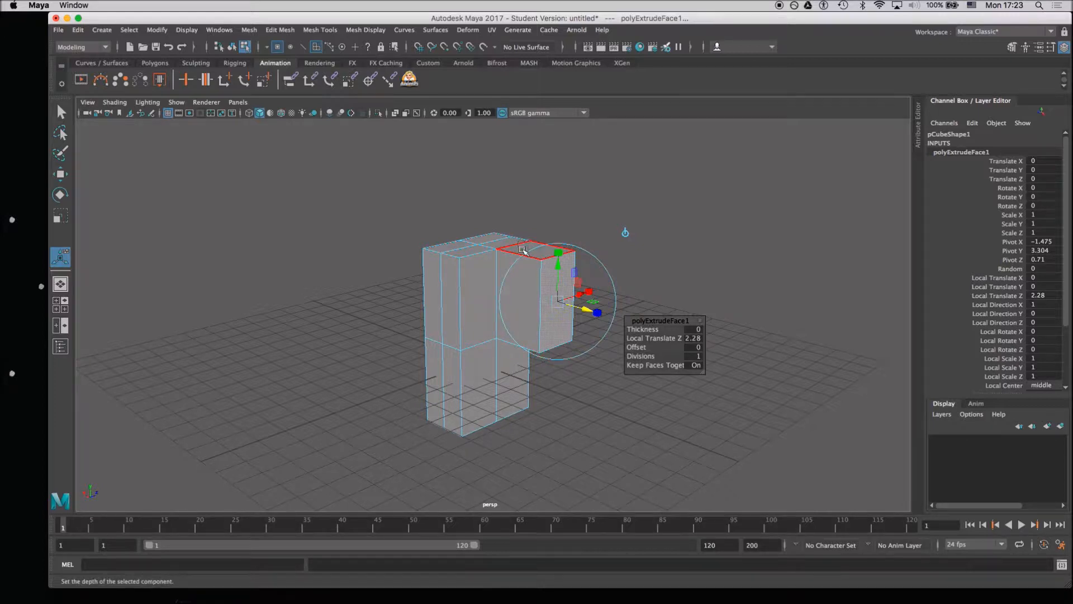
{"action": "left_click_drag", "start_coordinate": [508, 280], "coordinate": [503, 313], "text": "alt"}
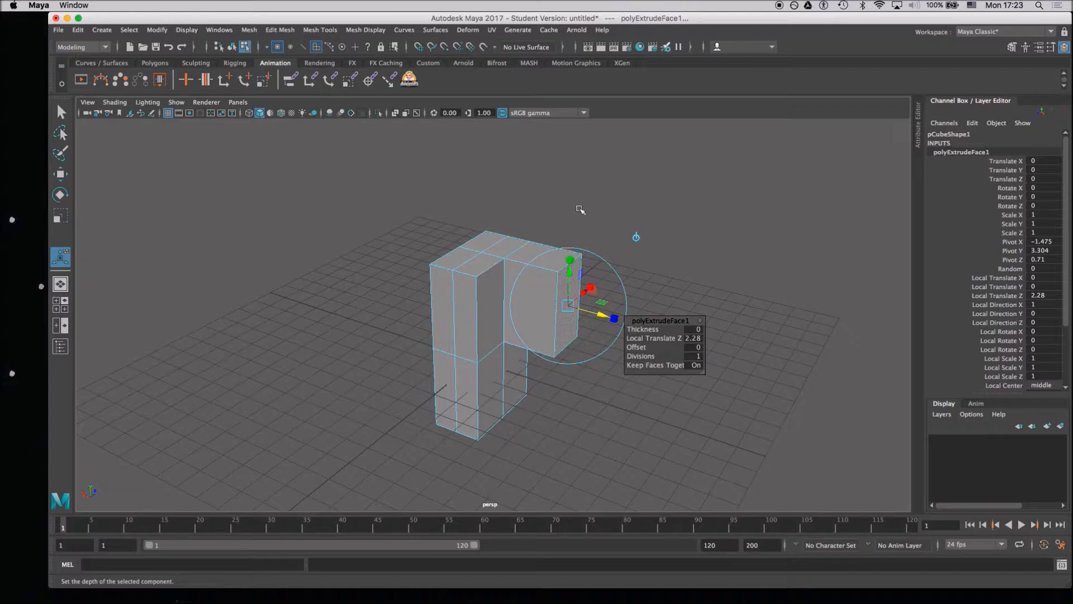
Open the polygon cube's creation options, examine its size and division settings, and close them without creating anything.
{"action": "left_click_drag", "start_coordinate": [598, 349], "coordinate": [465, 334], "text": "alt"}
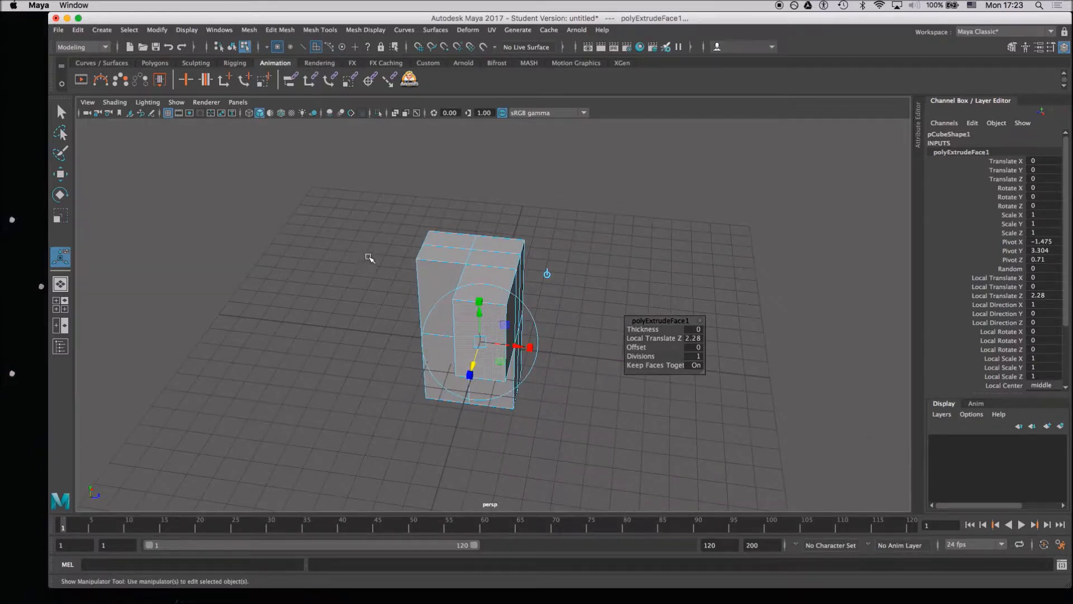
{"action": "left_click_drag", "start_coordinate": [374, 296], "coordinate": [503, 346], "text": "alt"}
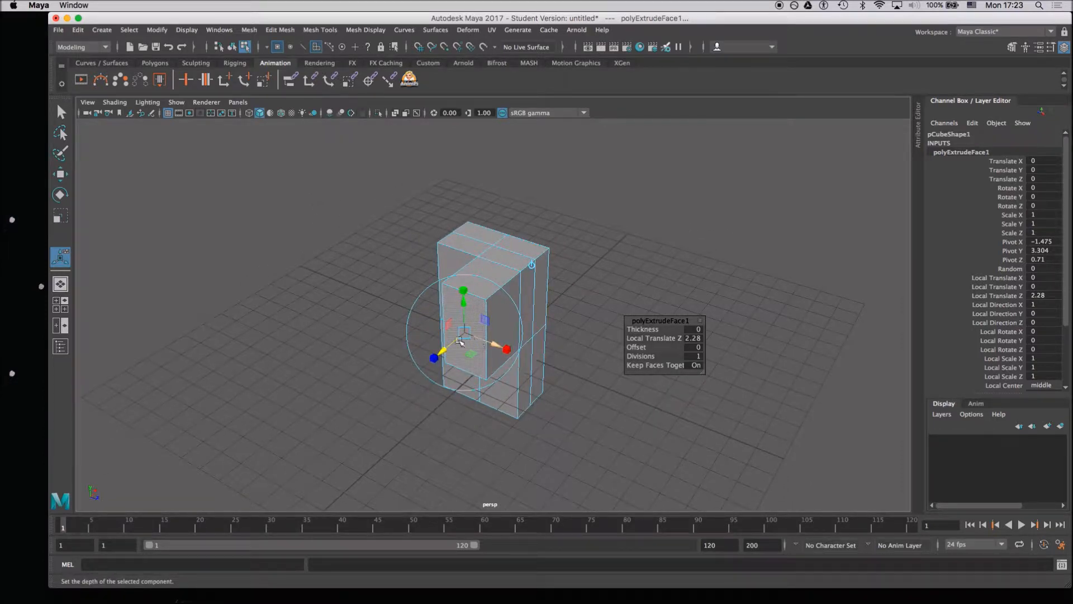
{"action": "left_click_drag", "start_coordinate": [393, 318], "coordinate": [340, 266], "text": "alt"}
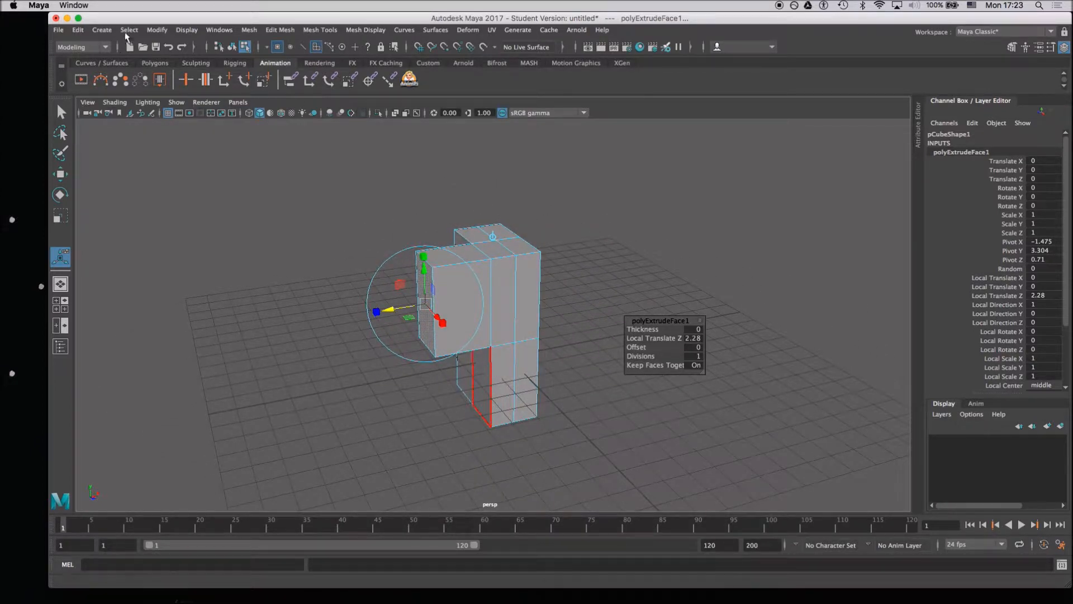
{"action": "left_click", "coordinate": [103, 30]}
{"action": "mouse_move", "coordinate": [196, 71]}
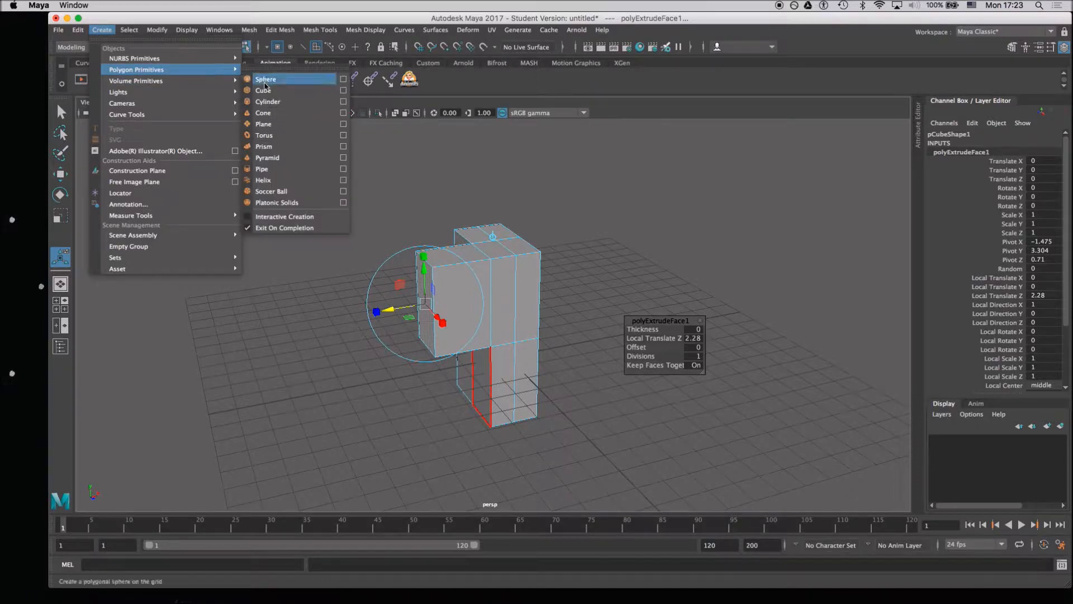
{"action": "left_click", "coordinate": [344, 91]}
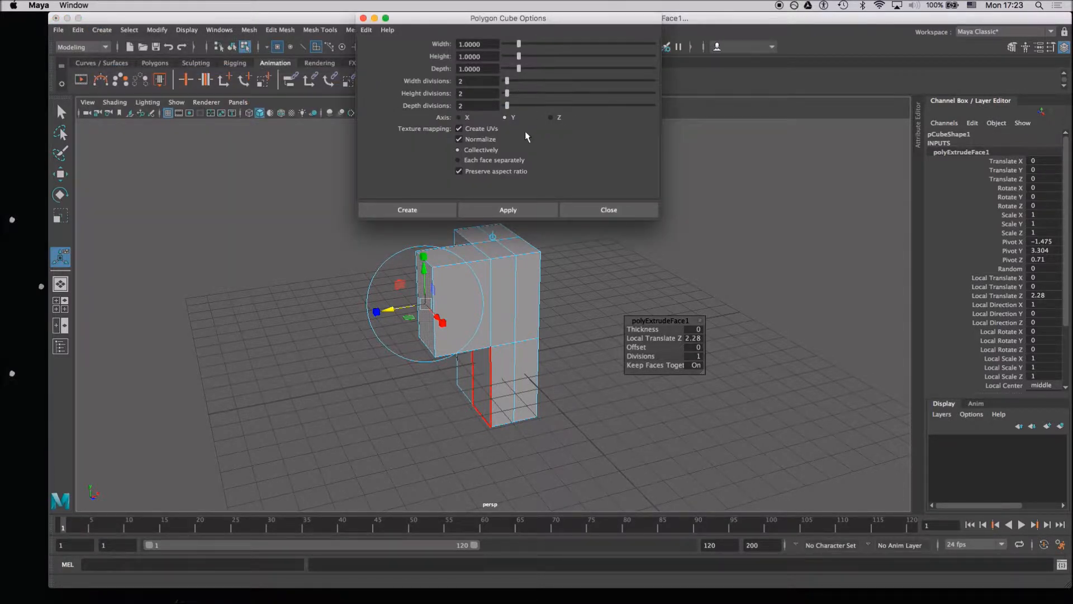
{"action": "left_click_drag", "start_coordinate": [660, 219], "coordinate": [906, 387]}
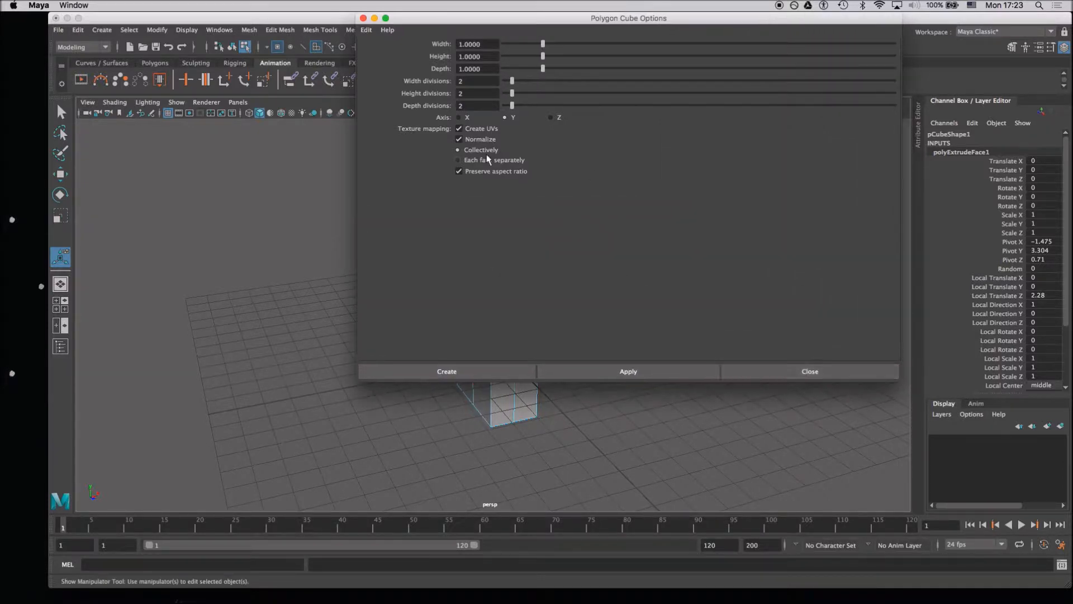
{"action": "left_click_drag", "start_coordinate": [428, 18], "coordinate": [604, 3]}
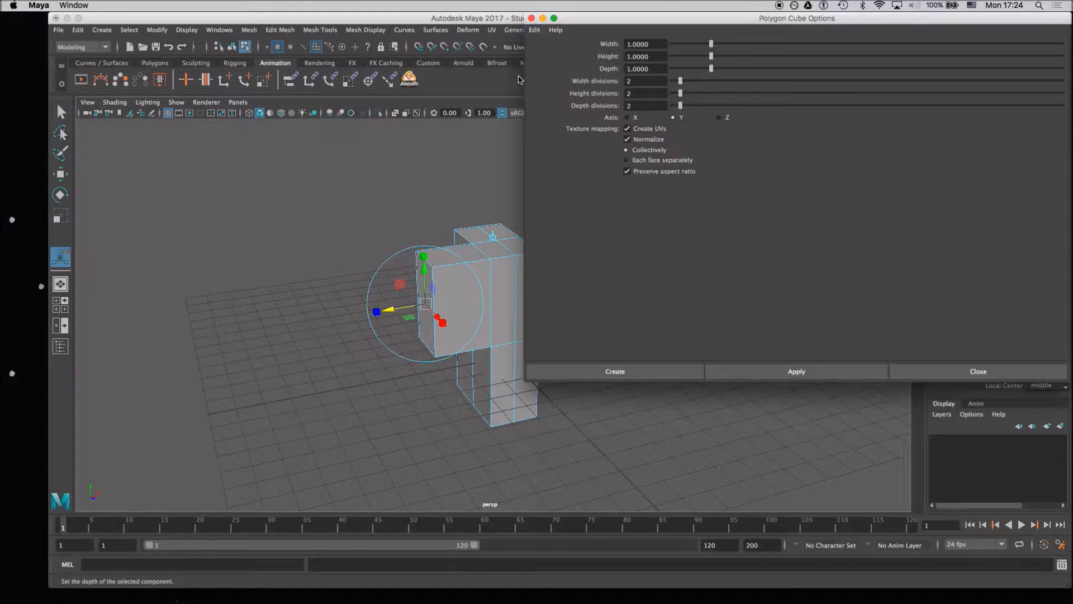
{"action": "left_click", "coordinate": [531, 18]}
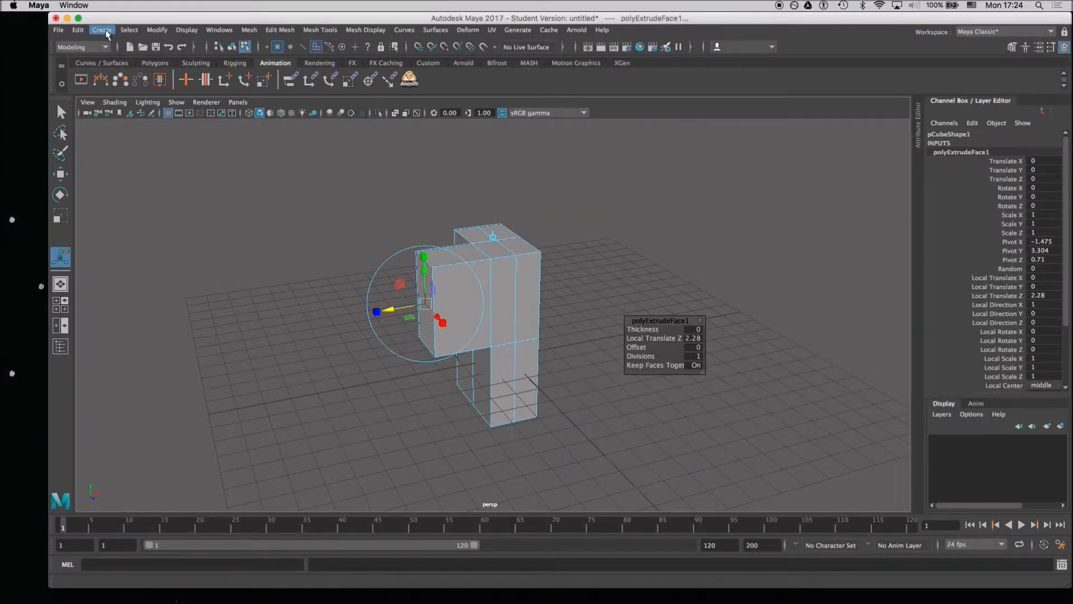
Reopen the polygon cube's creation options to examine the width, height and depth divisions, clear the face selection, and close them.
{"action": "left_click", "coordinate": [105, 30]}
{"action": "mouse_move", "coordinate": [152, 74]}
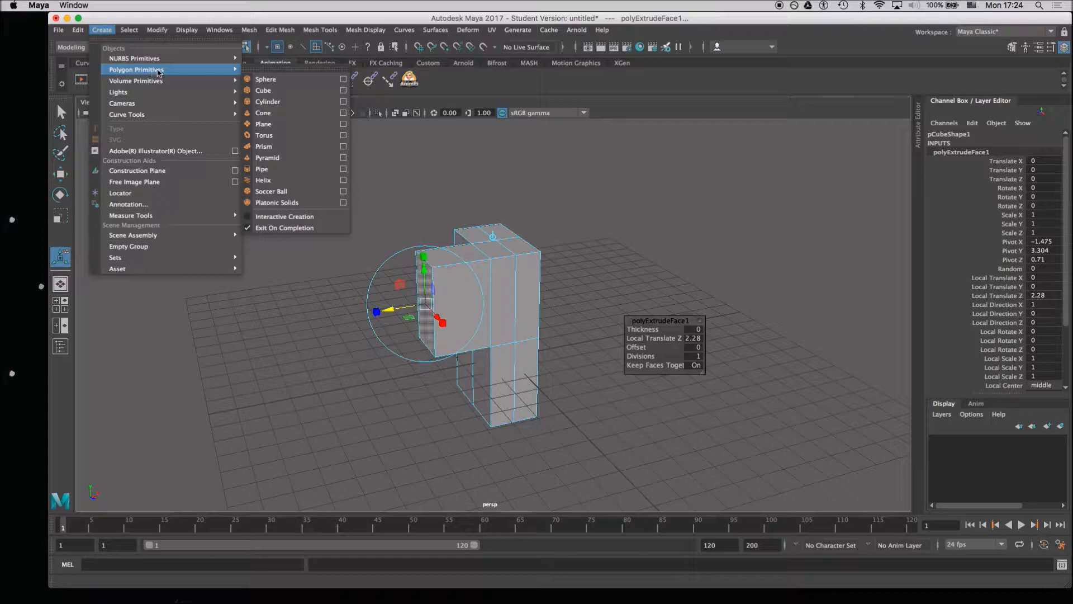
{"action": "left_click", "coordinate": [343, 91]}
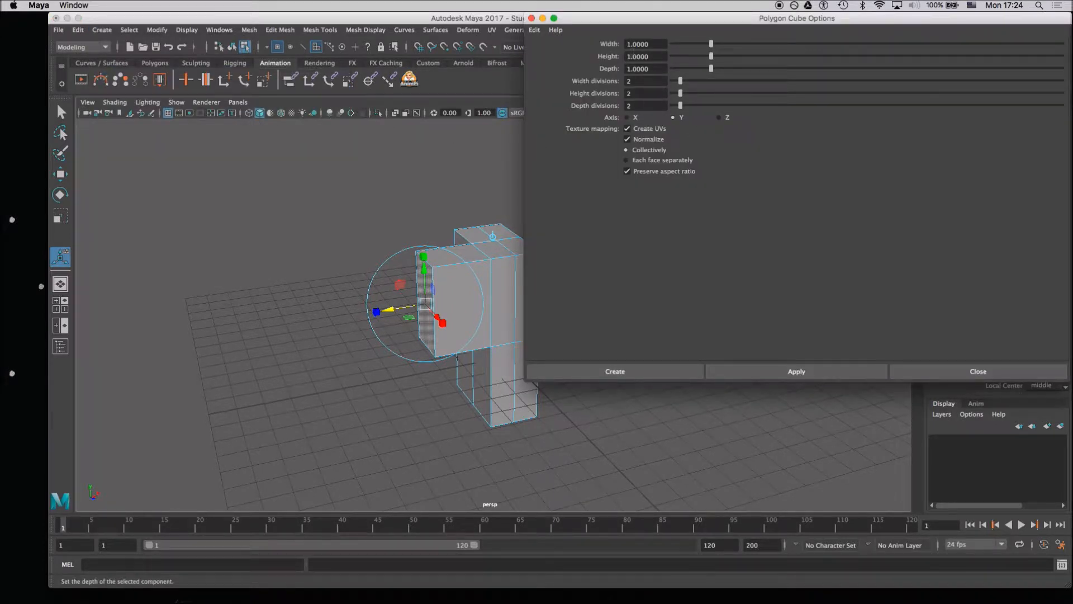
{"action": "left_click", "coordinate": [637, 81]}
{"action": "left_click", "coordinate": [646, 93]}
{"action": "left_click", "coordinate": [643, 106]}
{"action": "left_click", "coordinate": [643, 81]}
{"action": "left_click", "coordinate": [438, 182]}
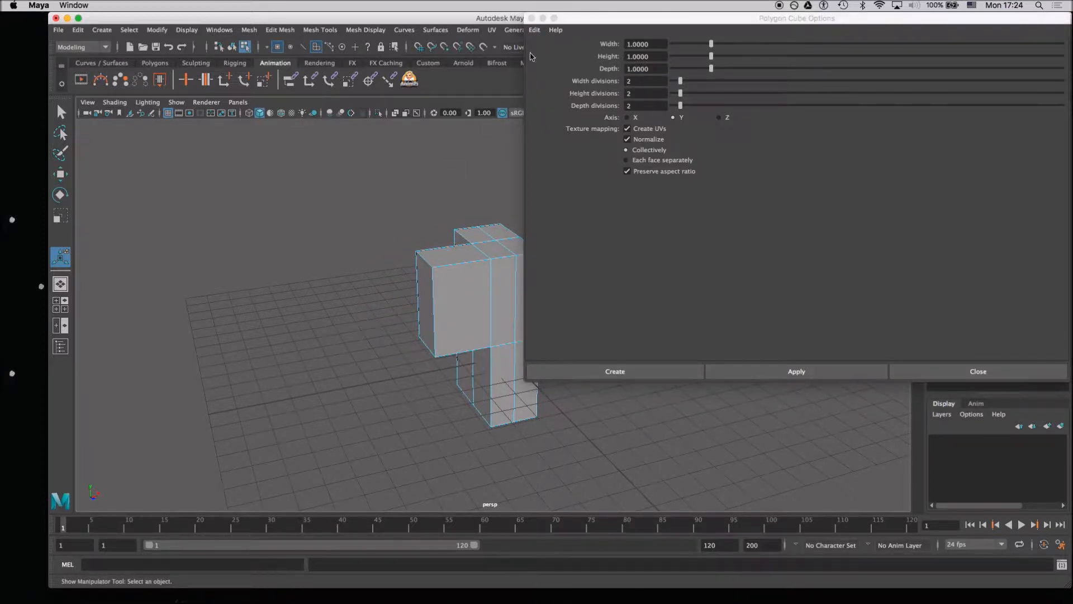
{"action": "left_click", "coordinate": [531, 18]}
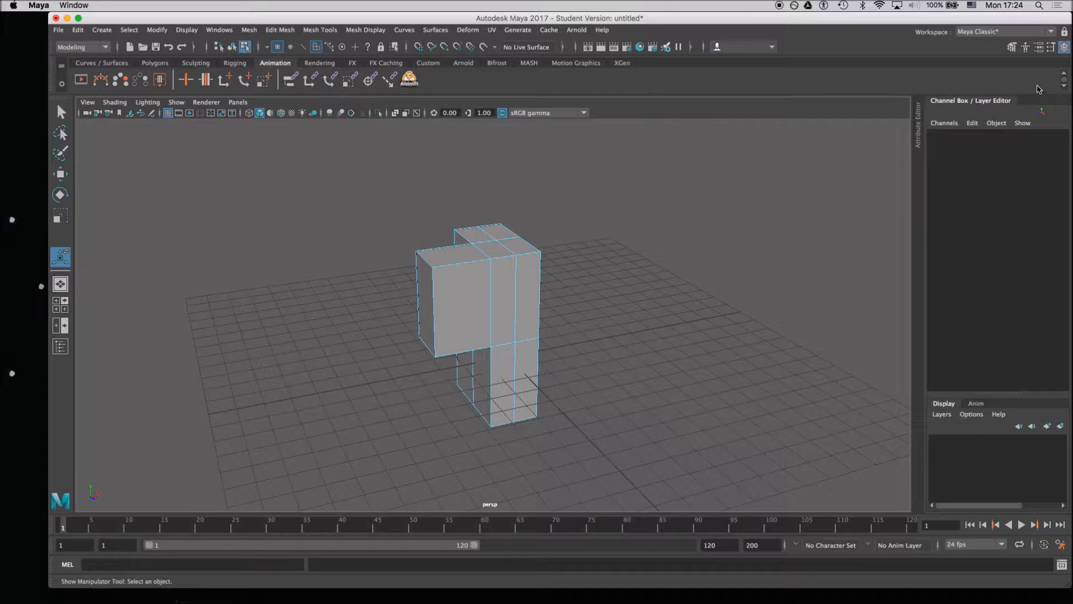
Show the Attribute Editor and hide it again to return to the perspective view of the extruded box.
{"action": "left_click", "coordinate": [1038, 48]}
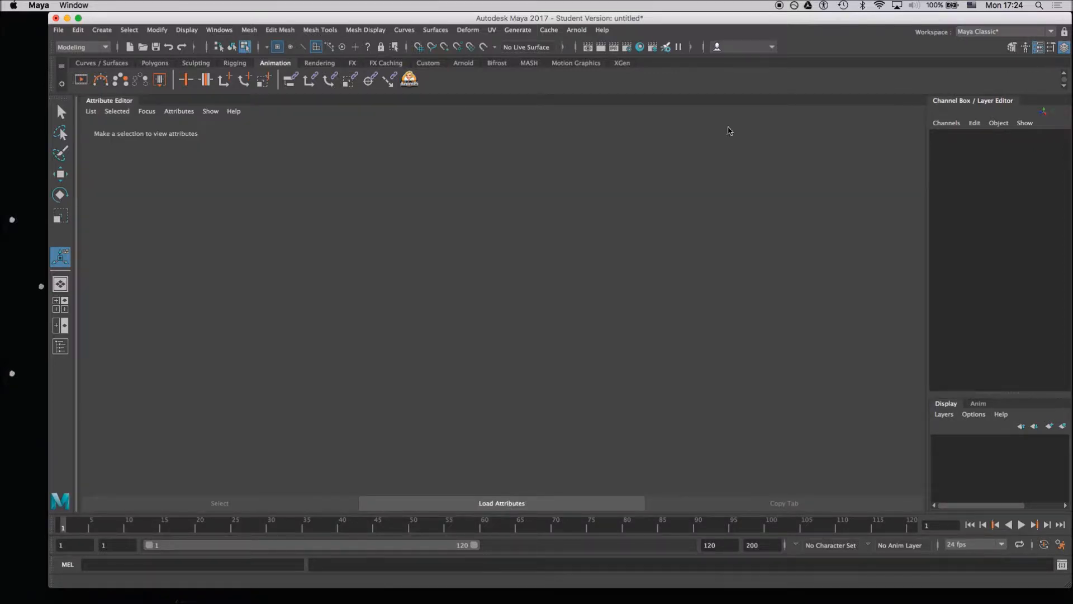
{"action": "left_click", "coordinate": [1039, 47]}
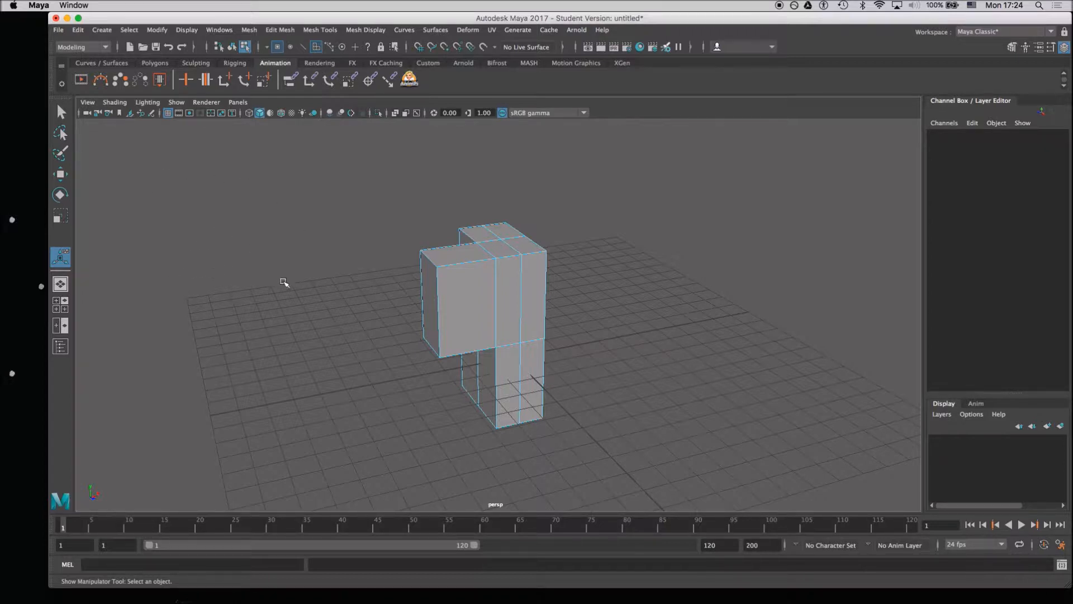
{"action": "mouse_move", "coordinate": [220, 255]}
{"action": "left_mouse_down", "text": "alt"}
{"action": "mouse_move", "coordinate": [232, 228]}
{"action": "mouse_move", "coordinate": [287, 268]}
{"action": "mouse_move", "coordinate": [237, 252]}
{"action": "left_mouse_up", "text": "alt"}
{"action": "left_click_drag", "start_coordinate": [357, 287], "coordinate": [302, 252], "text": "alt"}
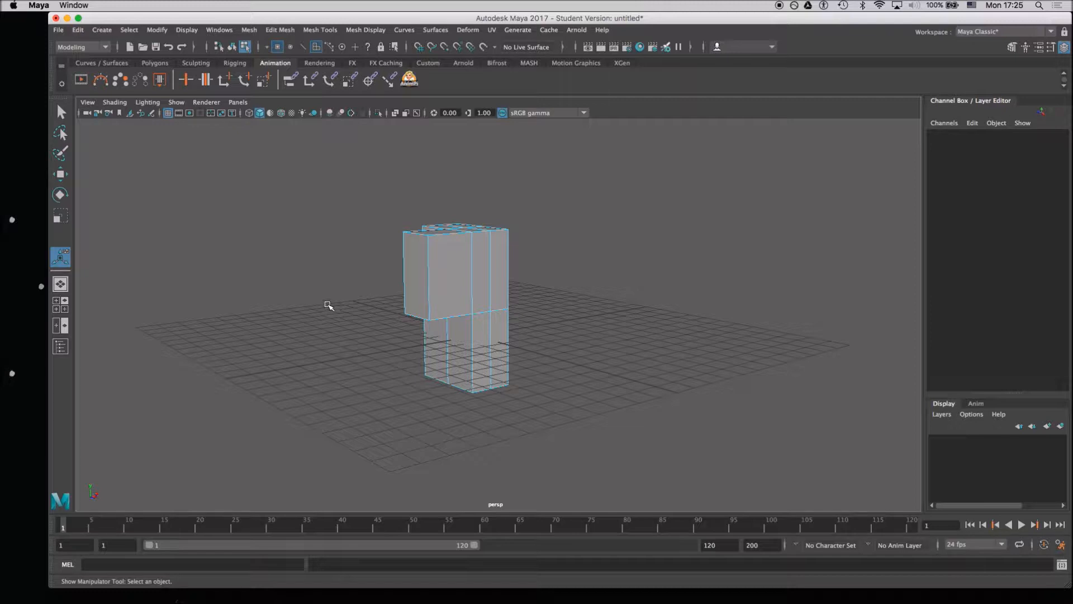
{"action": "left_click_drag", "start_coordinate": [400, 139], "coordinate": [399, 189], "text": "alt"}
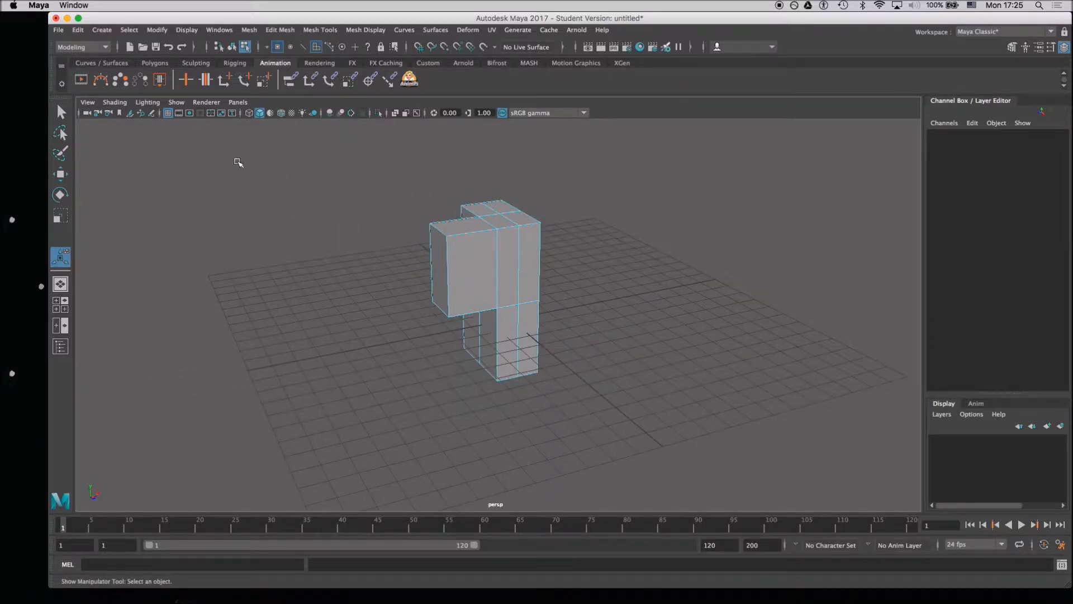
Switch the extruded box from component selection back to Object Mode.
{"action": "left_click", "coordinate": [102, 31]}
{"action": "key", "text": "Escape"}
{"action": "right_click_drag", "start_coordinate": [366, 220], "coordinate": [418, 207]}
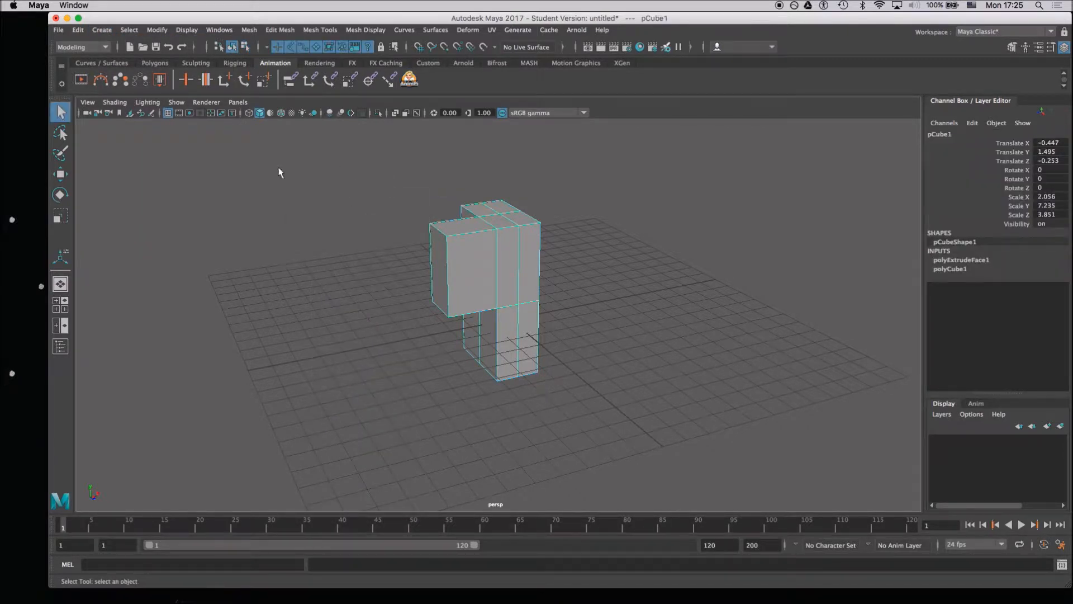
{"action": "right_click", "coordinate": [320, 239]}
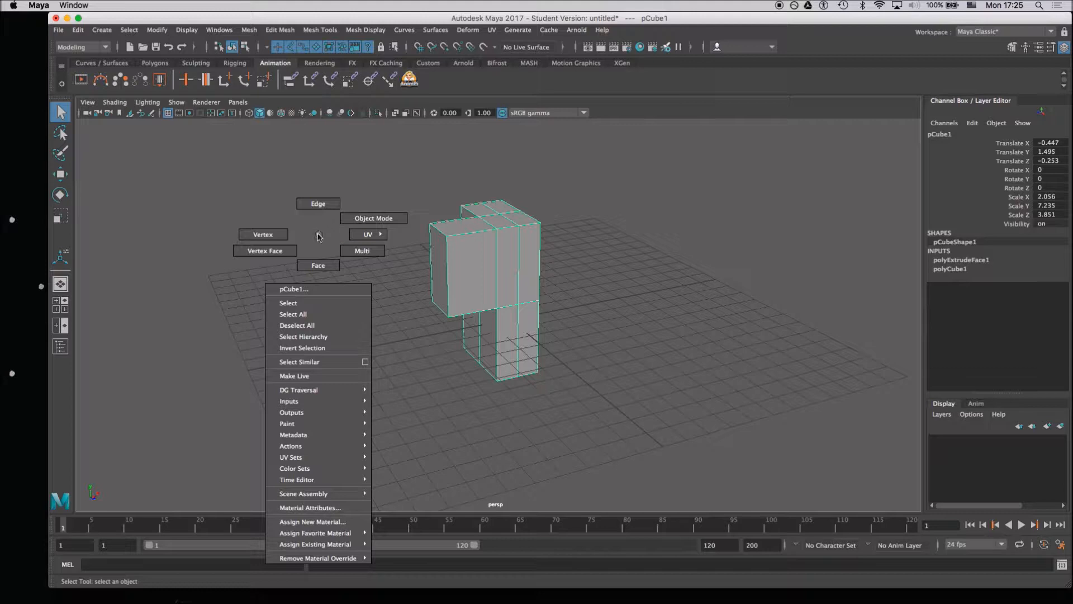
{"action": "left_click", "coordinate": [363, 219]}
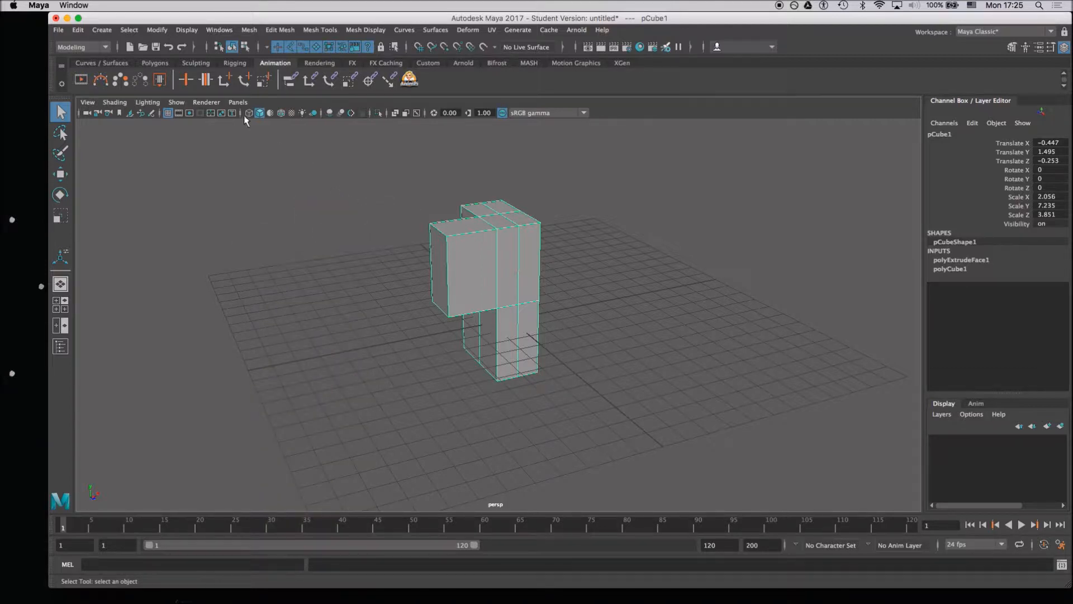
Create a second polygon cube, move it along the X axis clear of the extruded box, and deselect it.
{"action": "left_click", "coordinate": [101, 30]}
{"action": "mouse_move", "coordinate": [168, 69]}
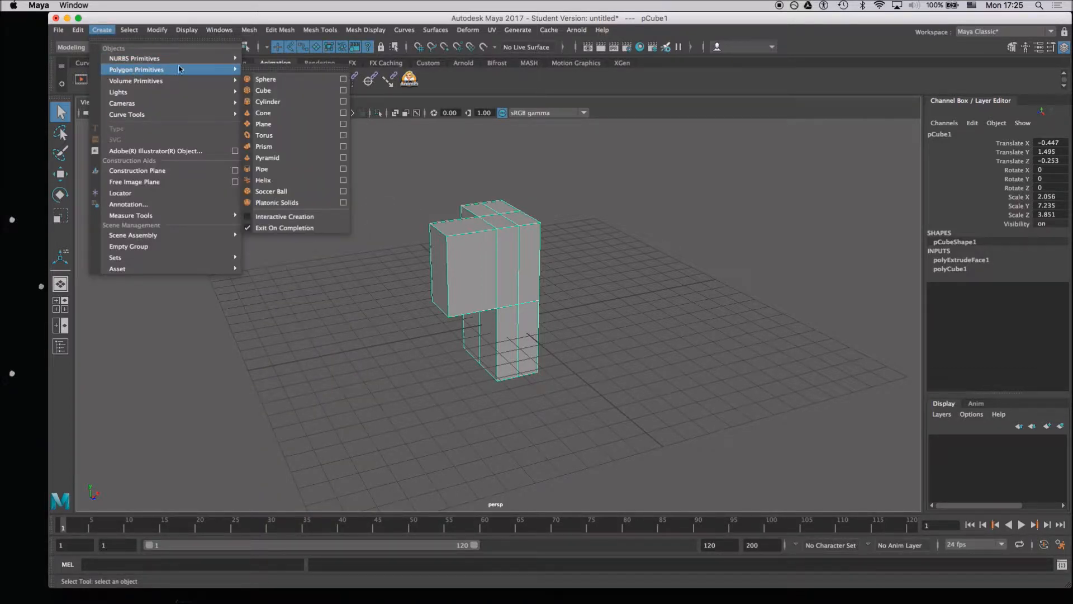
{"action": "left_click", "coordinate": [291, 97]}
{"action": "key", "text": "w"}
{"action": "left_click_drag", "start_coordinate": [559, 310], "coordinate": [419, 307]}
{"action": "left_click", "coordinate": [392, 222]}
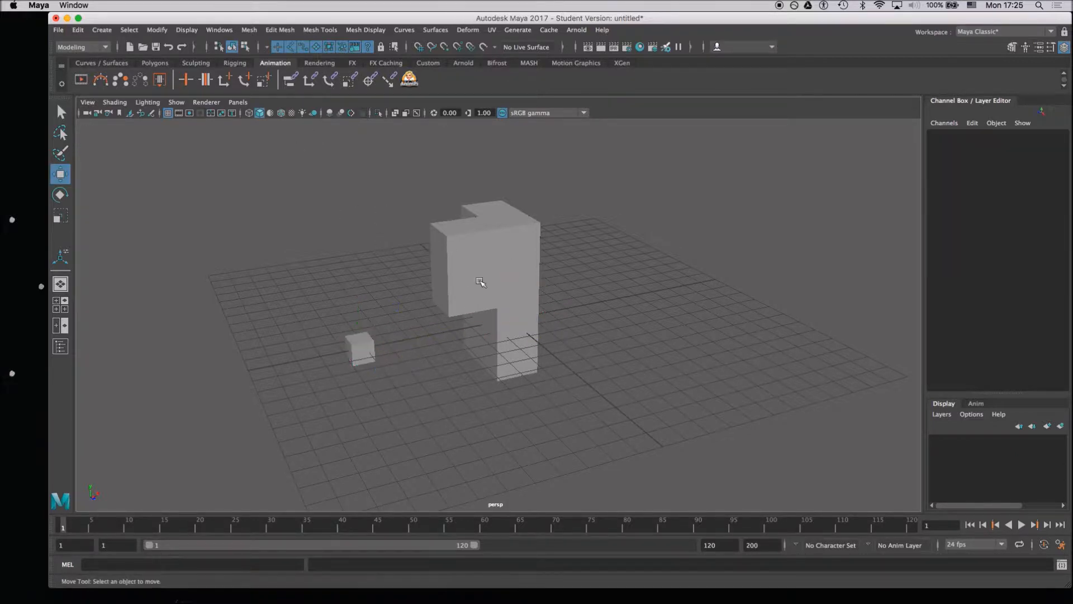
Move the small cube farther from the extruded box to a Translate X of about -8.96, and clear the selection.
{"action": "left_click_drag", "start_coordinate": [361, 269], "coordinate": [371, 242], "text": "alt"}
{"action": "left_click", "coordinate": [486, 280]}
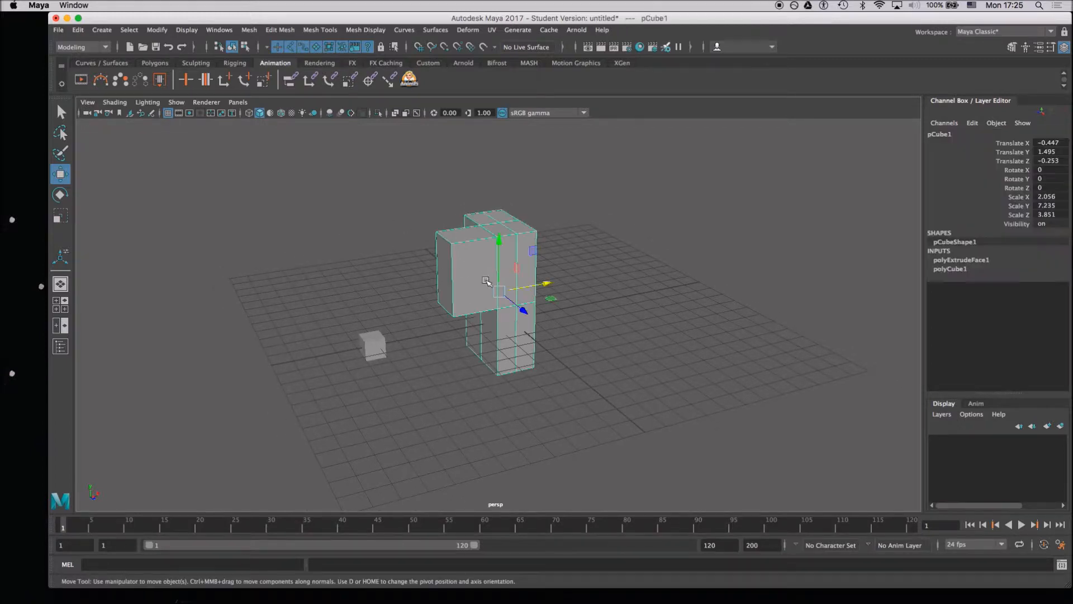
{"action": "left_click", "coordinate": [373, 346]}
{"action": "left_click_drag", "start_coordinate": [417, 337], "coordinate": [360, 323]}
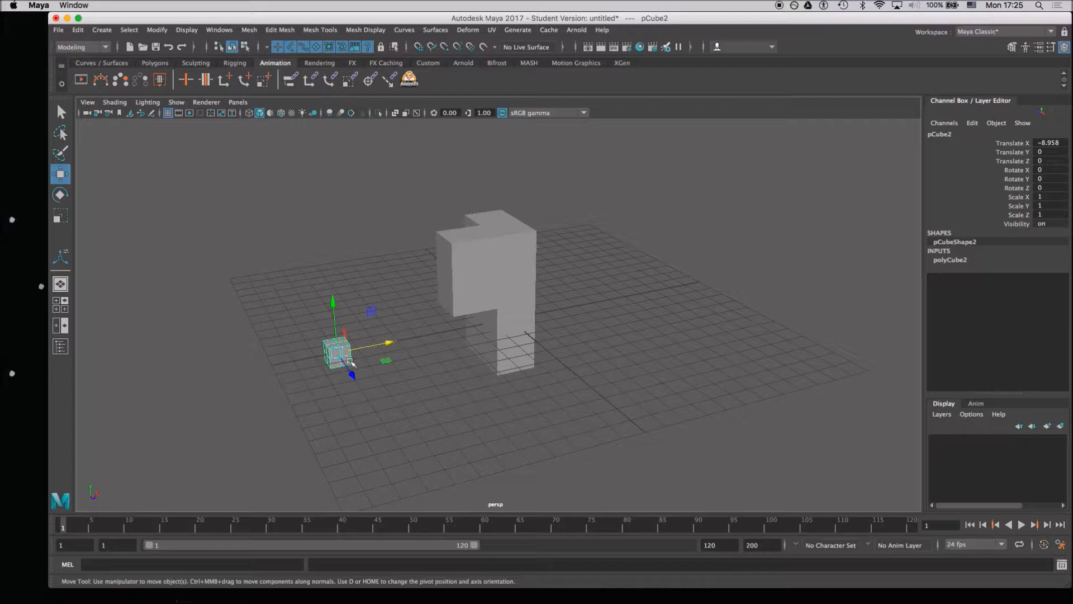
{"action": "left_click_drag", "start_coordinate": [362, 254], "coordinate": [328, 255], "text": "alt"}
{"action": "left_click", "coordinate": [485, 237]}
{"action": "left_click", "coordinate": [416, 168]}
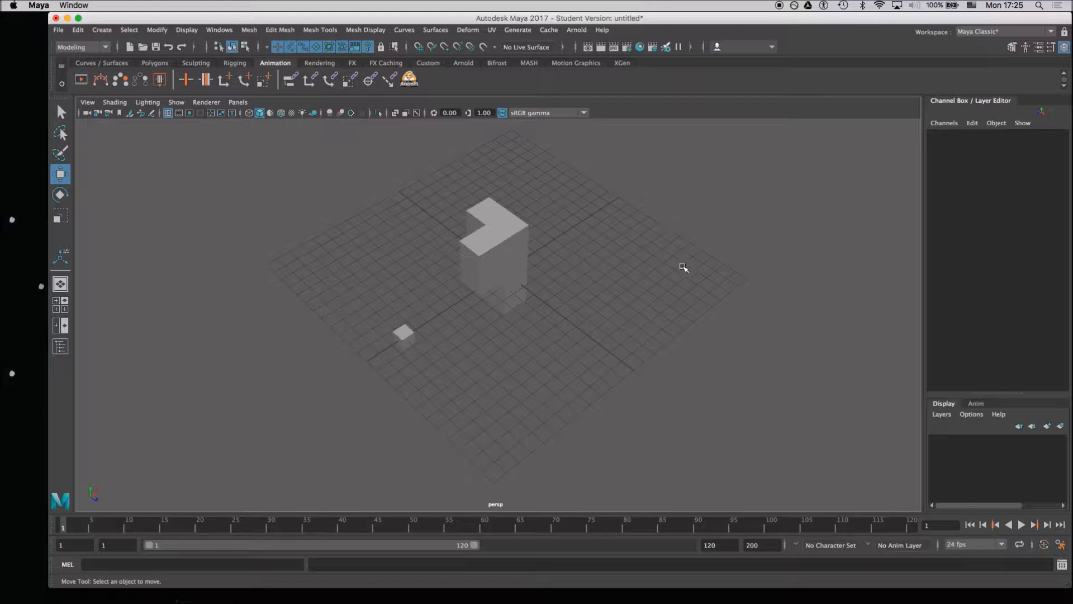
Open the Outliner and arrange its window so that both objects in the viewport stay visible.
{"action": "left_click", "coordinate": [229, 31]}
{"action": "left_click", "coordinate": [227, 29]}
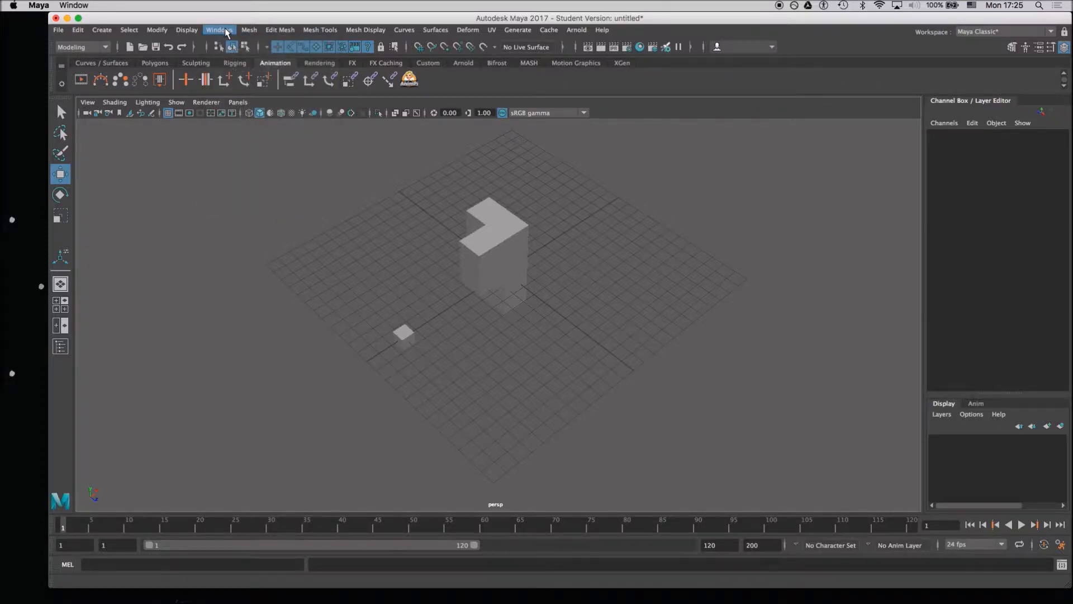
{"action": "left_click", "coordinate": [225, 31]}
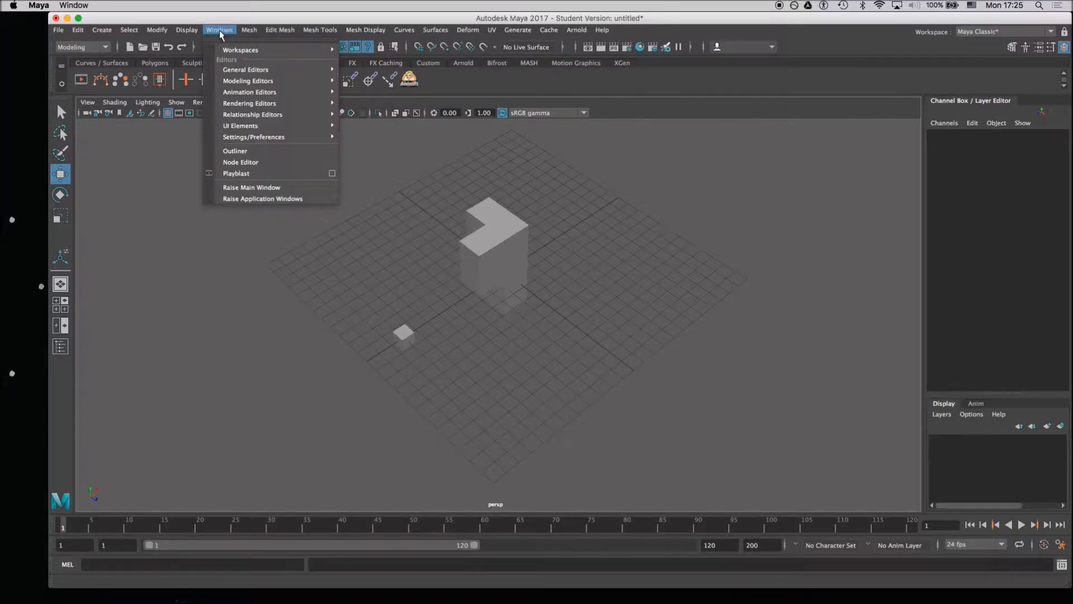
{"action": "left_click", "coordinate": [238, 151]}
{"action": "left_click_drag", "start_coordinate": [593, 20], "coordinate": [874, 20]}
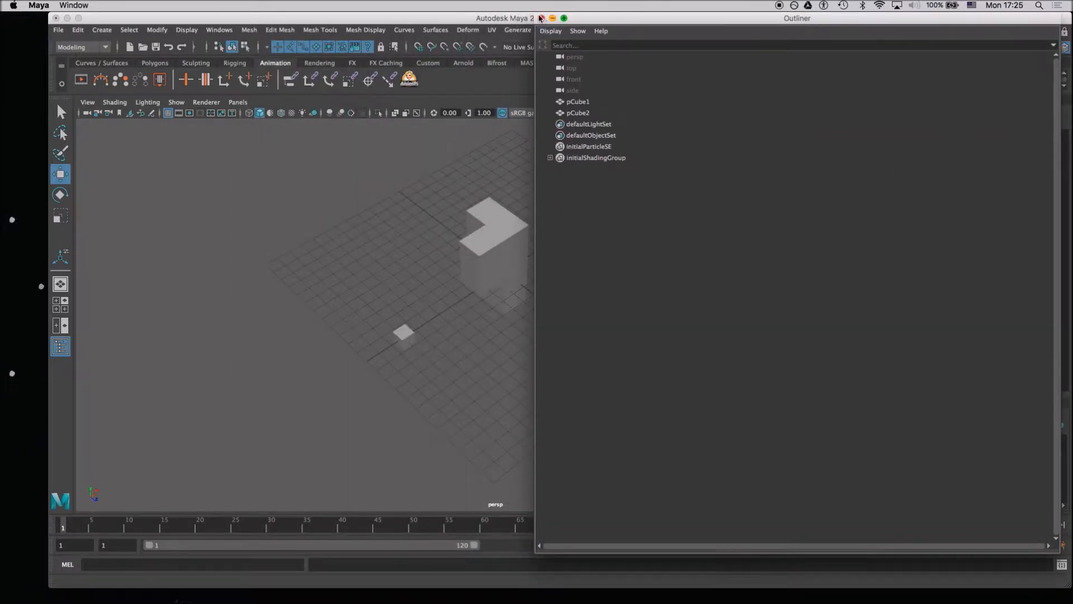
{"action": "left_click_drag", "start_coordinate": [534, 14], "coordinate": [673, 16]}
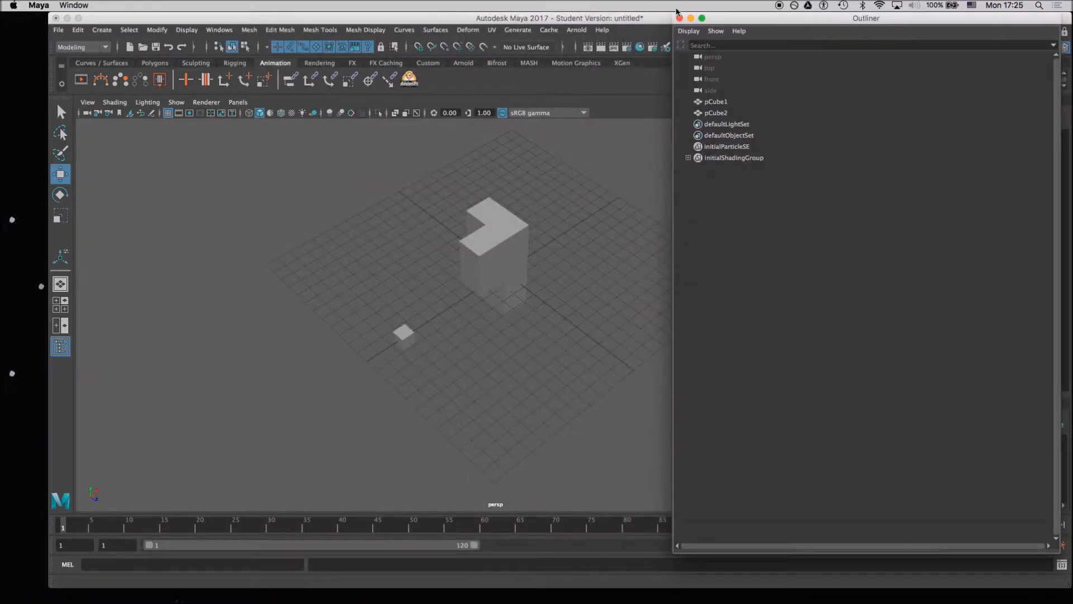
Select pCube1 and pCube2 alternately in the Outliner to identify which object each belongs to, ending on pCube1.
{"action": "left_click", "coordinate": [721, 103]}
{"action": "left_click", "coordinate": [734, 113]}
{"action": "left_click", "coordinate": [735, 102]}
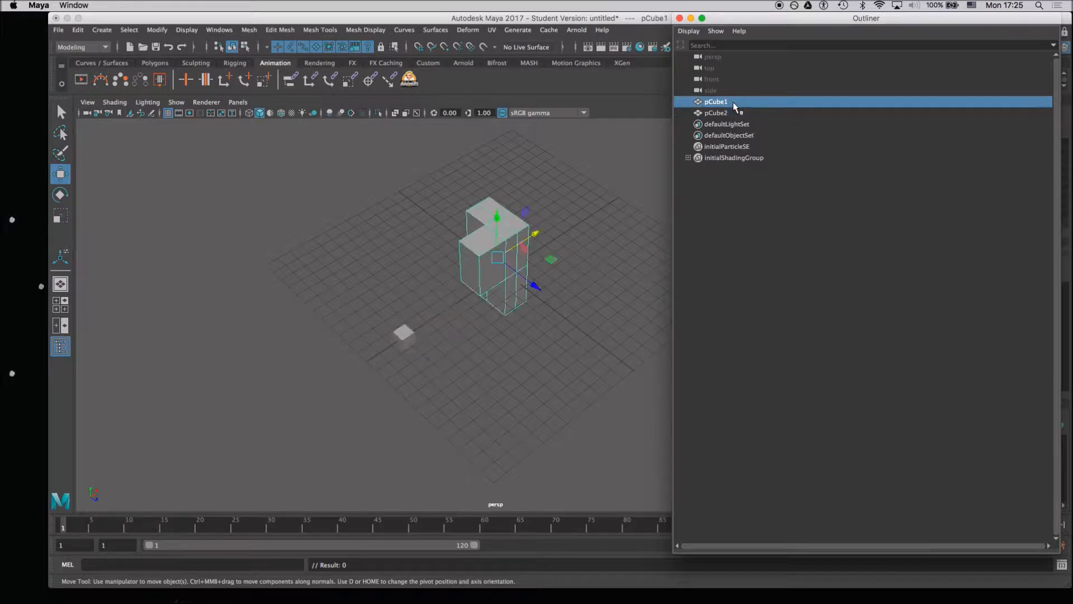
{"action": "left_click", "coordinate": [739, 113]}
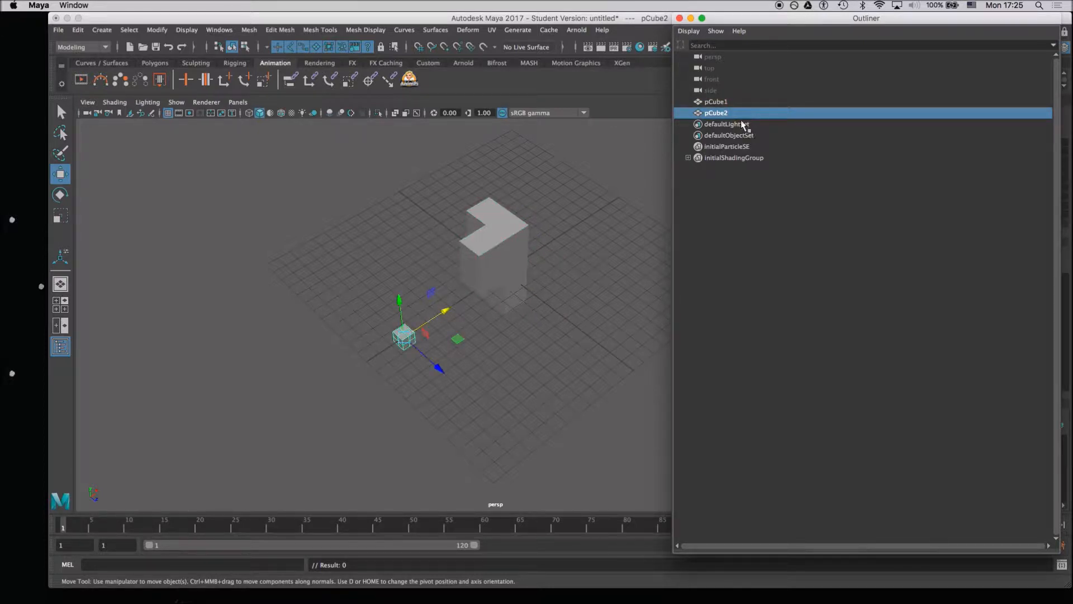
{"action": "left_click", "coordinate": [726, 103]}
{"action": "left_click", "coordinate": [723, 112]}
{"action": "left_click", "coordinate": [732, 102]}
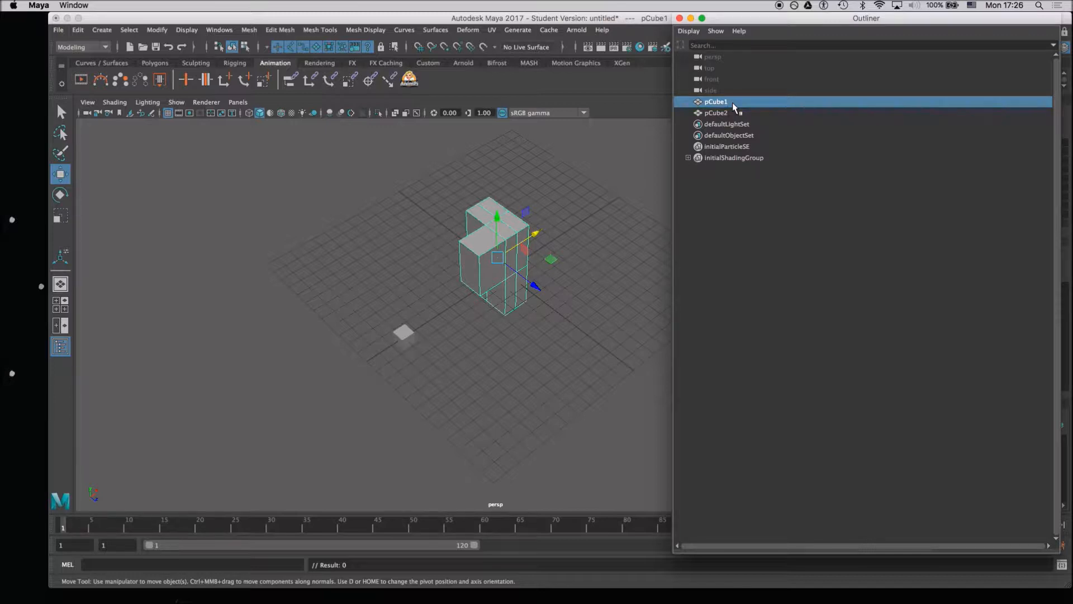
Rename pCube1 in the Outliner as demo_cube, keeping the Outliner window clear of the model.
{"action": "left_click_drag", "start_coordinate": [747, 19], "coordinate": [712, 19]}
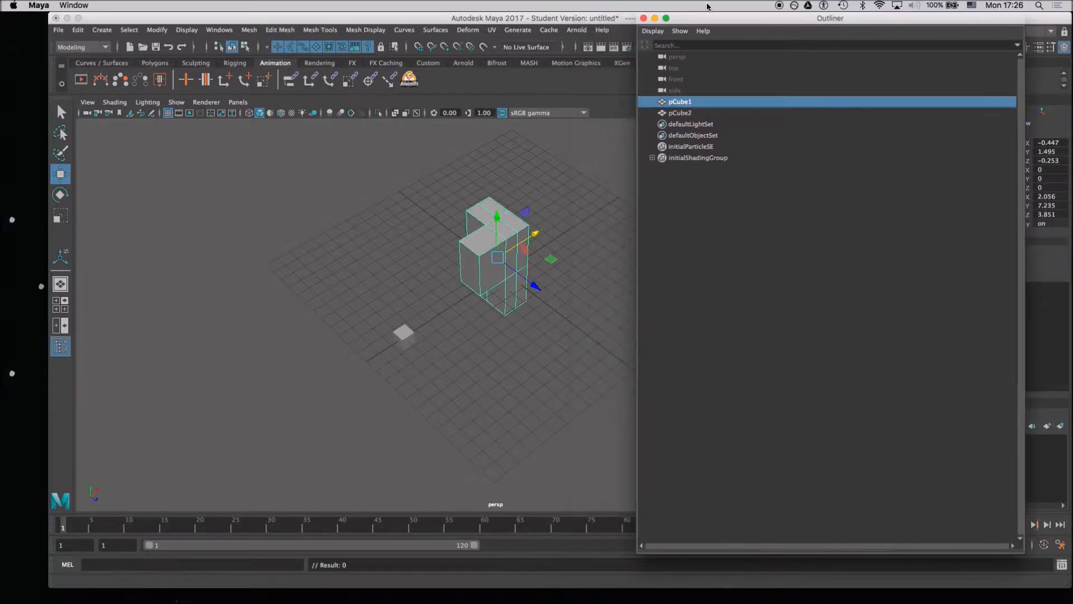
{"action": "double_click", "coordinate": [679, 102]}
{"action": "key", "text": "BackSpace"}
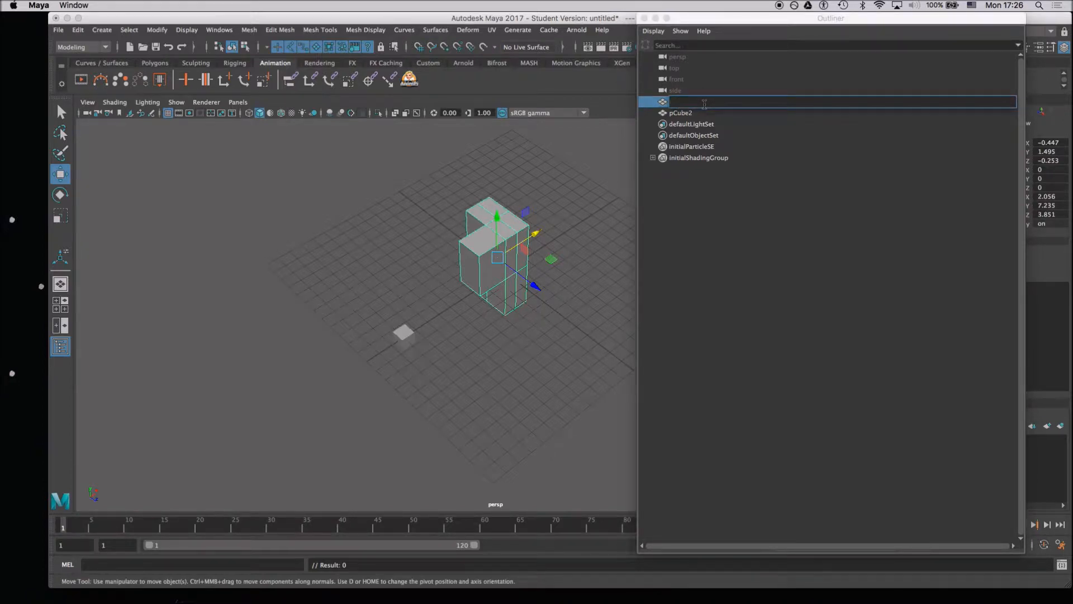
{"action": "type", "text": "demo_cube"}
{"action": "key", "text": "Return"}
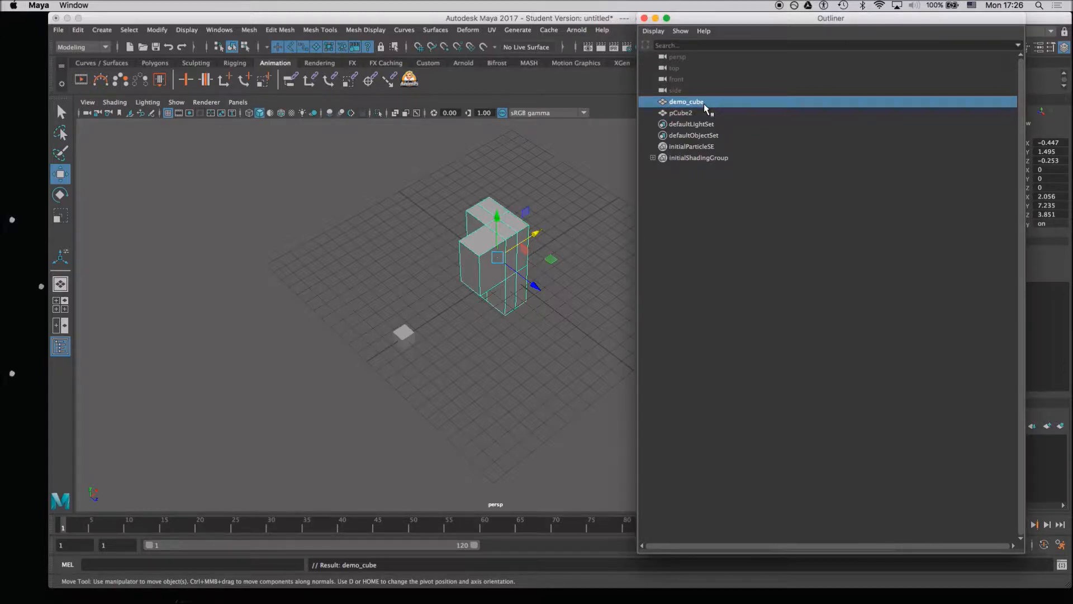
{"action": "left_click_drag", "start_coordinate": [737, 19], "coordinate": [781, 10]}
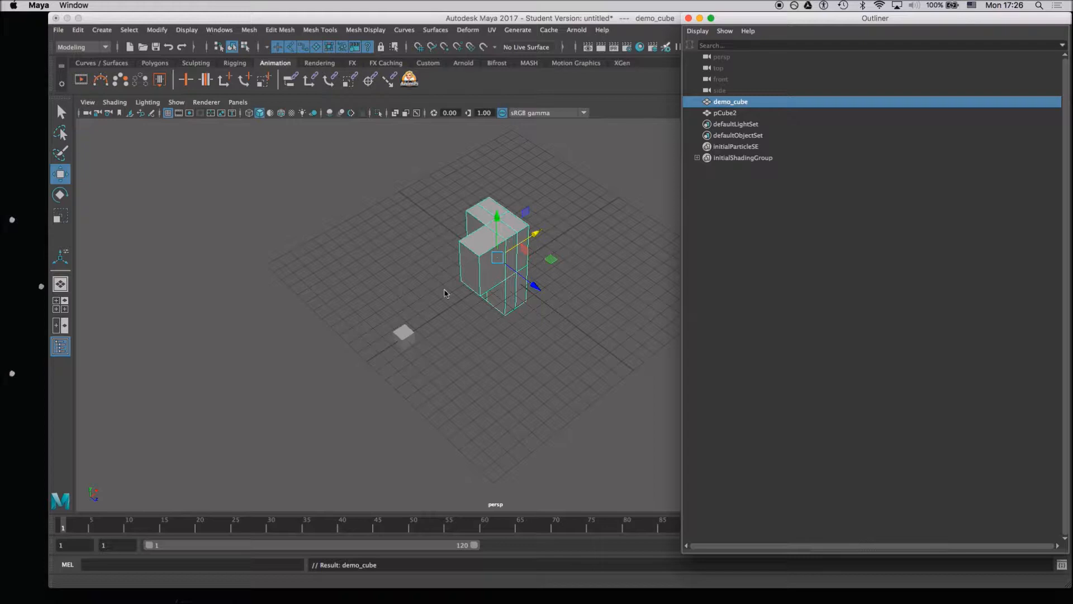
Raise the small cube pCube2 to a height of about 8.76 cm and scale it up uniformly.
{"action": "left_click", "coordinate": [410, 336]}
{"action": "left_click_drag", "start_coordinate": [399, 300], "coordinate": [385, 196]}
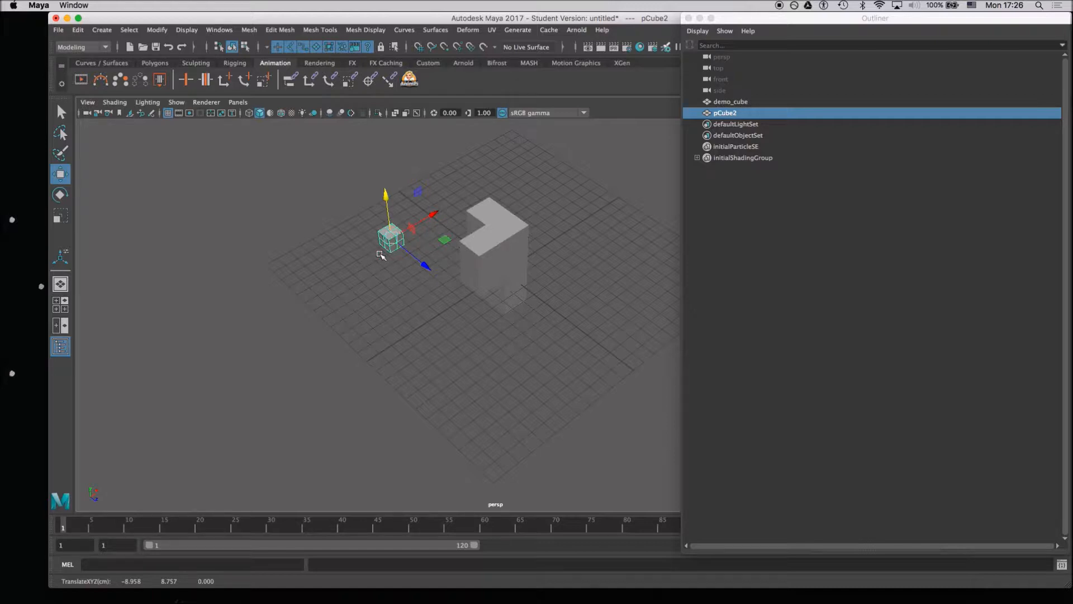
{"action": "key", "text": "r"}
{"action": "left_click_drag", "start_coordinate": [391, 238], "coordinate": [419, 225]}
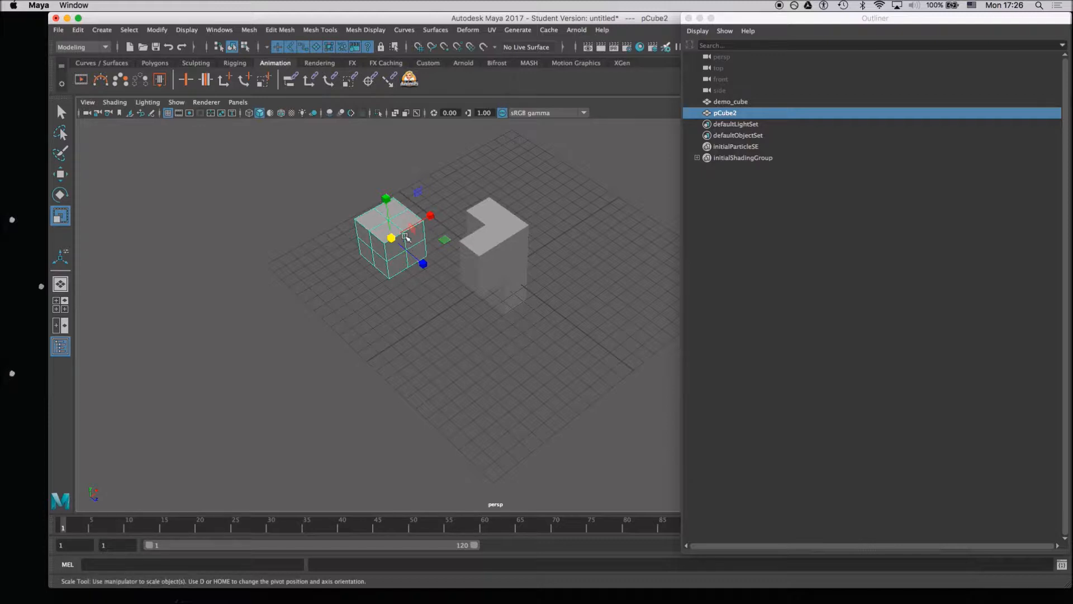
Insert a horizontal edge loop around the upper half of pCube2 with the Insert Edge Loop tool.
{"action": "left_click_drag", "start_coordinate": [352, 267], "coordinate": [376, 235], "text": "alt"}
{"action": "right_click_drag", "start_coordinate": [376, 235], "coordinate": [420, 304], "text": "alt"}
{"action": "middle_click_drag", "start_coordinate": [383, 201], "coordinate": [461, 345], "text": "alt"}
{"action": "left_click_drag", "start_coordinate": [402, 352], "coordinate": [395, 311], "text": "alt"}
{"action": "middle_click_drag", "start_coordinate": [358, 230], "coordinate": [390, 253], "text": "alt"}
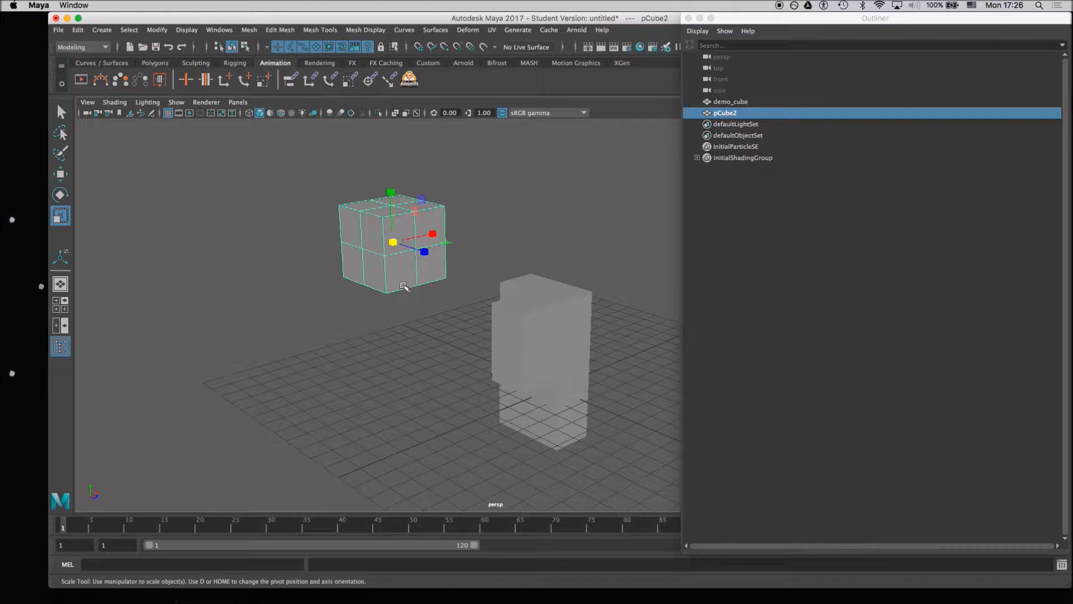
{"action": "right_click_drag", "start_coordinate": [354, 282], "coordinate": [374, 296], "text": "alt"}
{"action": "middle_click_drag", "start_coordinate": [345, 267], "coordinate": [399, 278], "text": "alt"}
{"action": "left_click_drag", "start_coordinate": [398, 277], "coordinate": [391, 311], "text": "alt"}
{"action": "key", "text": "q"}
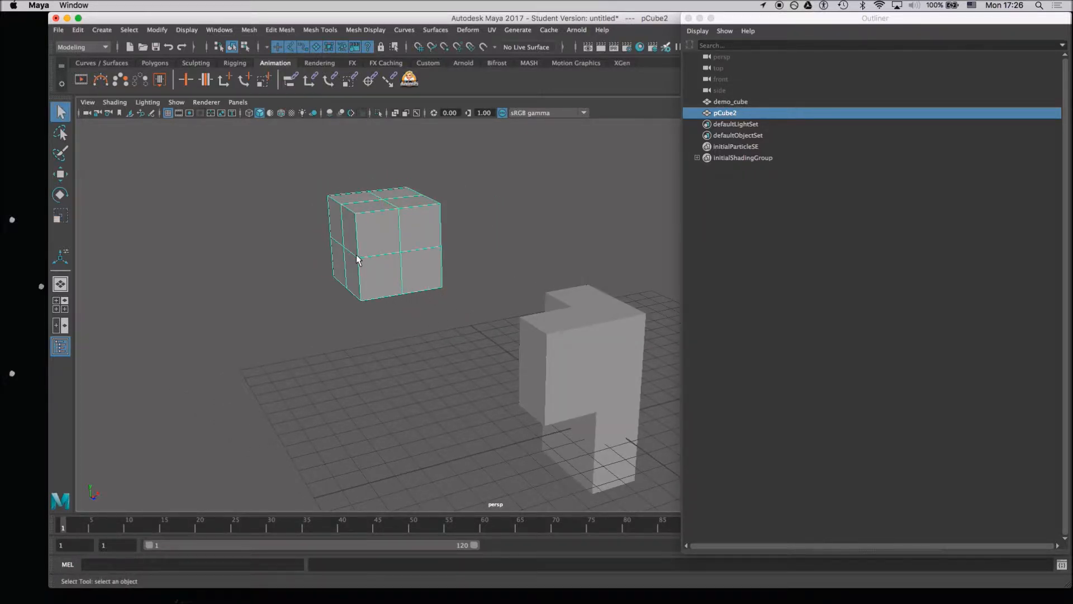
{"action": "middle_click_drag", "start_coordinate": [359, 260], "coordinate": [407, 272], "text": "alt"}
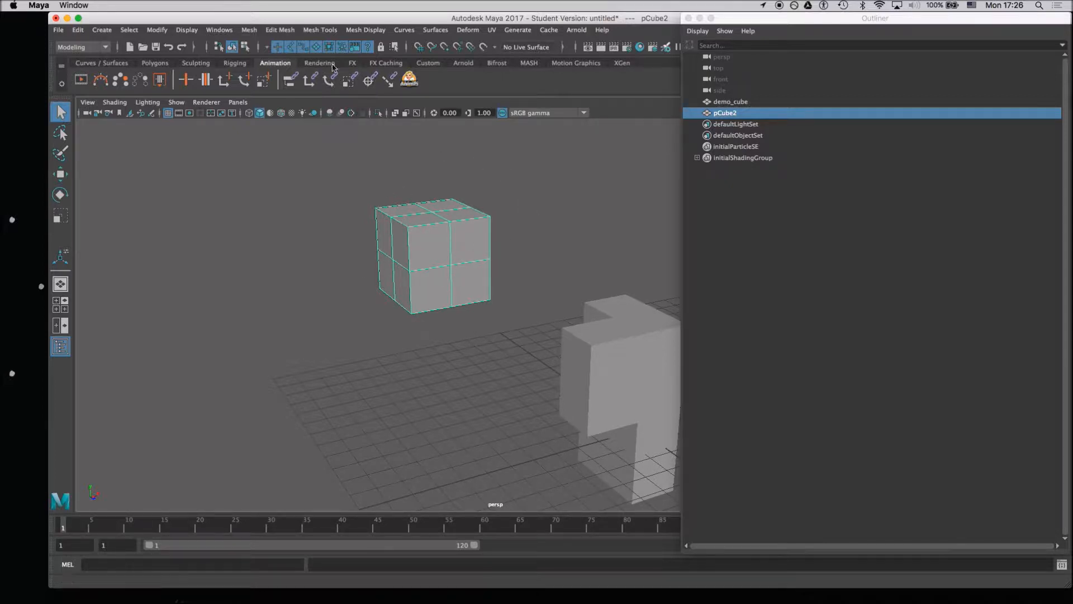
{"action": "left_click", "coordinate": [325, 30]}
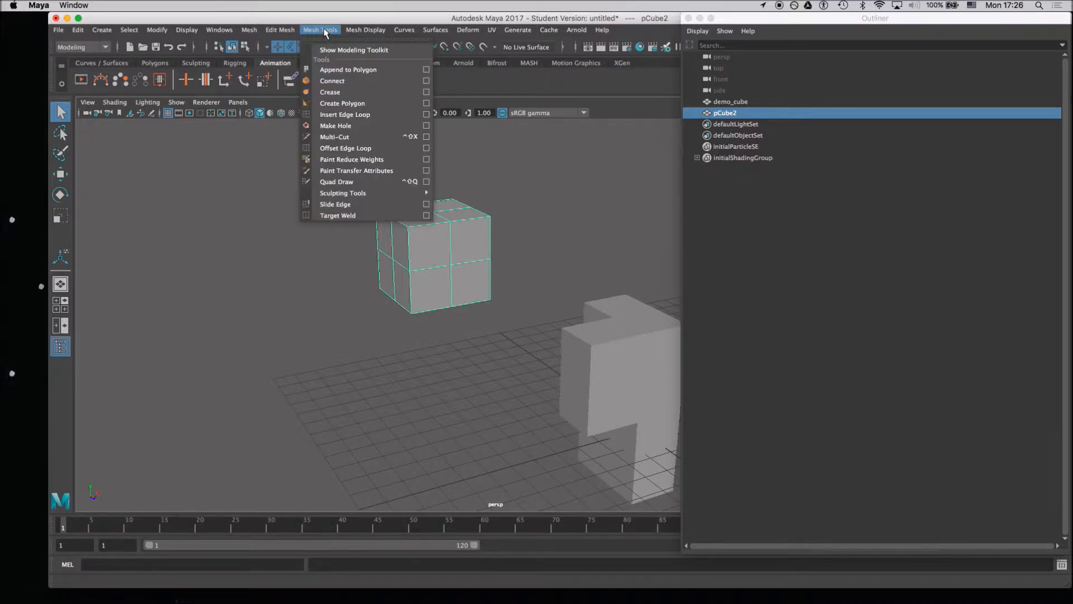
{"action": "left_click", "coordinate": [355, 115]}
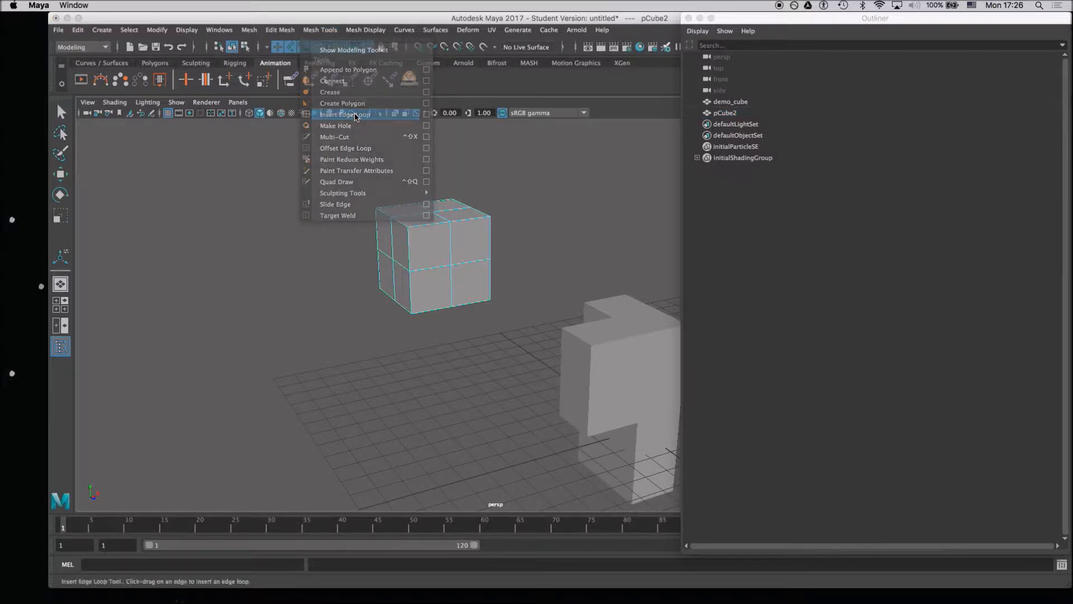
{"action": "right_click", "coordinate": [449, 246]}
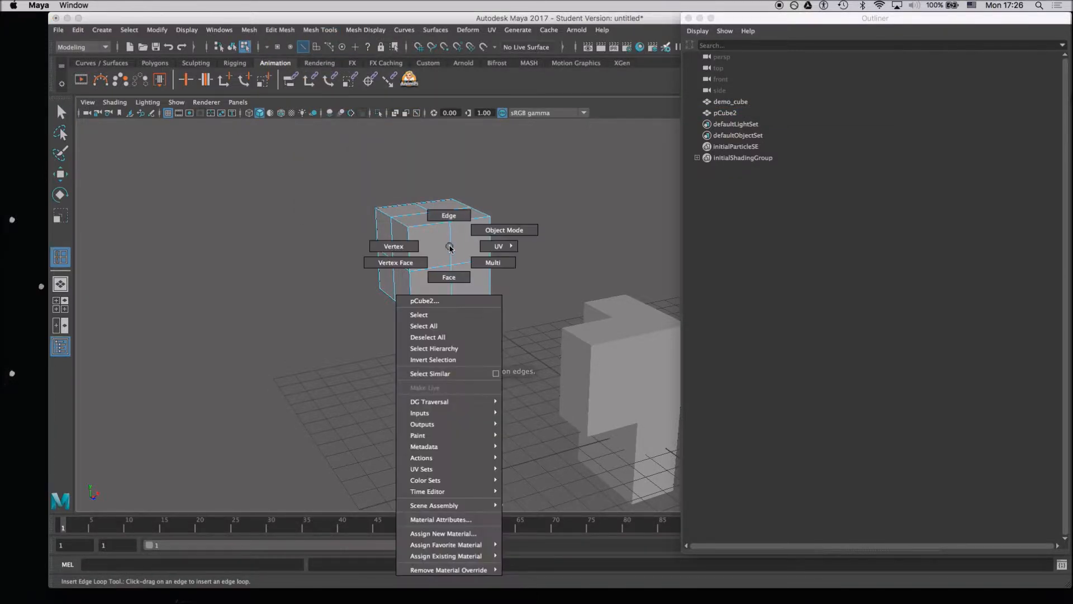
{"action": "left_click", "coordinate": [450, 215]}
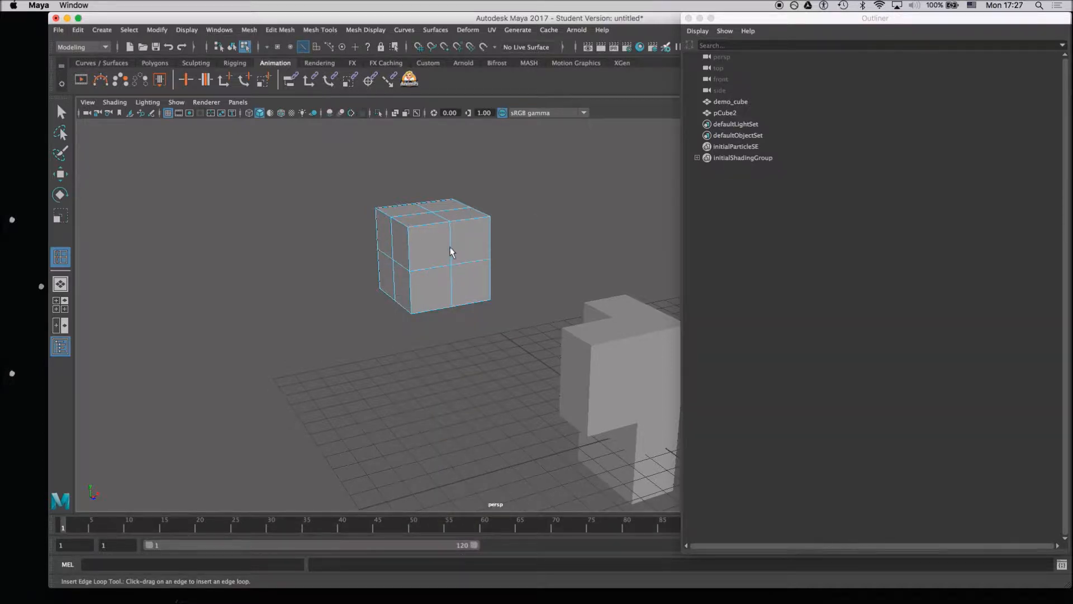
{"action": "left_click_drag", "start_coordinate": [451, 250], "coordinate": [450, 238]}
{"action": "left_click_drag", "start_coordinate": [451, 246], "coordinate": [452, 248]}
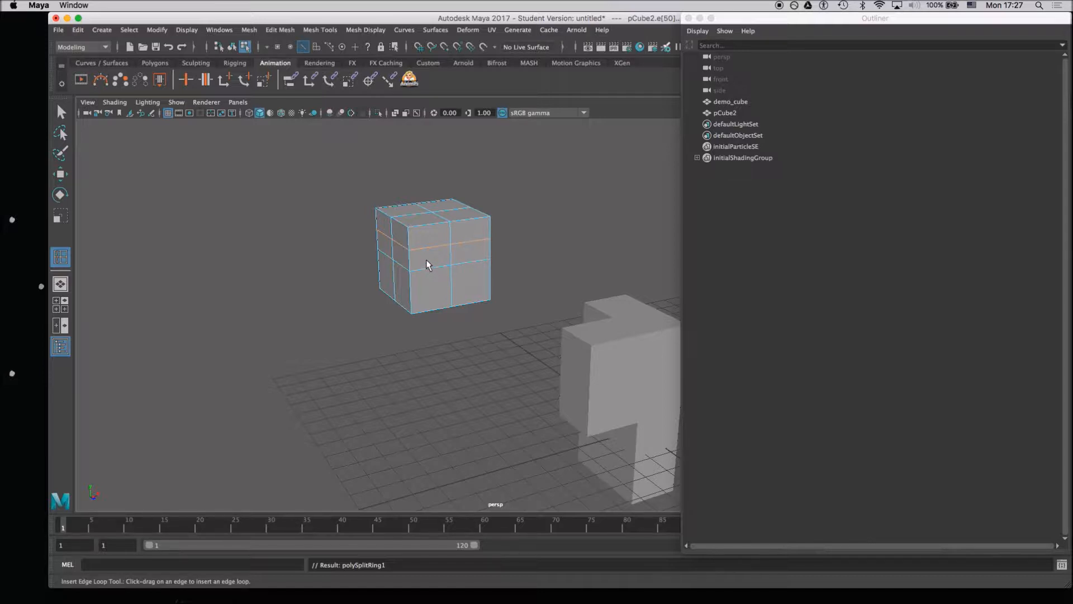
Insert more edge loops on pCube2 in both directions to divide its faces into a four-by-four grid.
{"action": "left_click_drag", "start_coordinate": [415, 263], "coordinate": [487, 235], "text": "alt"}
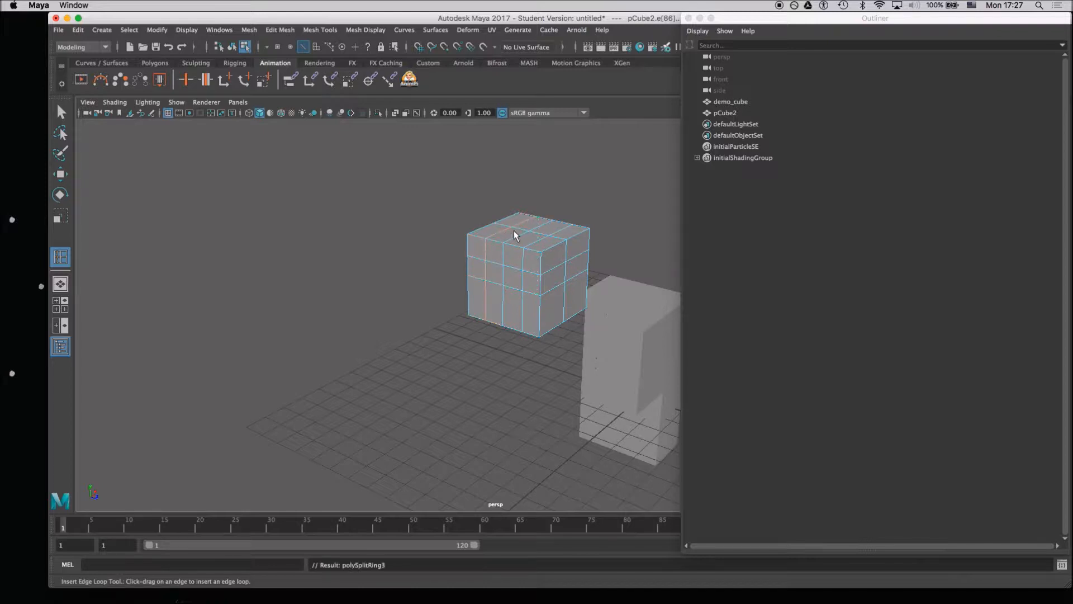
{"action": "left_click", "coordinate": [500, 305]}
{"action": "left_click_drag", "start_coordinate": [487, 316], "coordinate": [370, 296], "text": "alt"}
{"action": "left_click", "coordinate": [367, 258]}
In vertex mode, select the three inner vertices of one row on pCube2's front face and pull them outward.
{"action": "right_click_drag", "start_coordinate": [386, 255], "coordinate": [337, 257]}
{"action": "left_click", "coordinate": [361, 256]}
{"action": "key", "text": "q"}
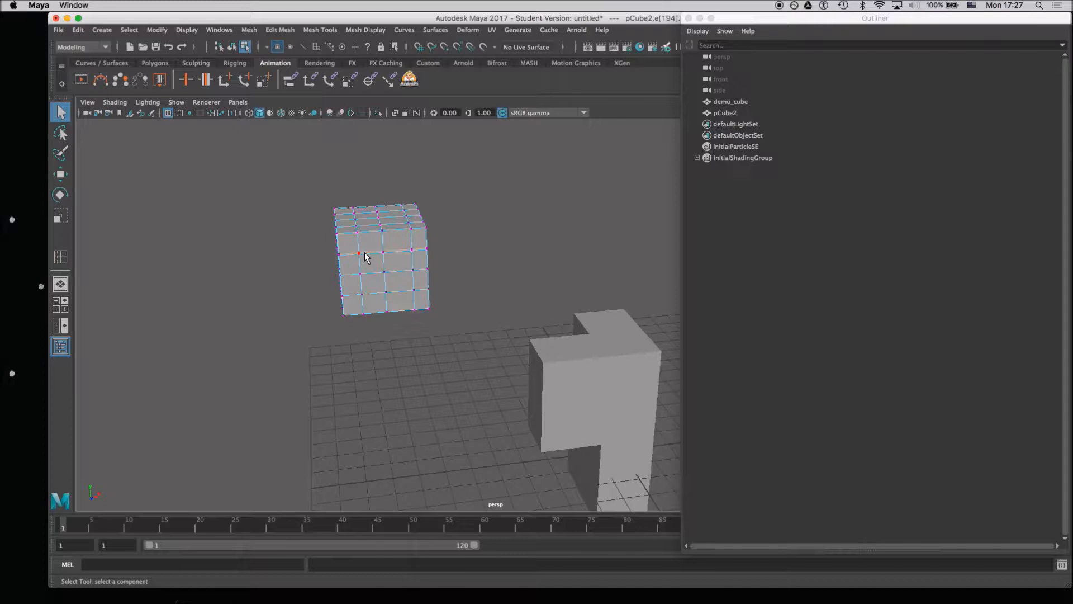
{"action": "left_click", "coordinate": [364, 274]}
{"action": "left_click", "coordinate": [386, 274], "text": "shift"}
{"action": "left_click", "coordinate": [413, 271], "text": "shift"}
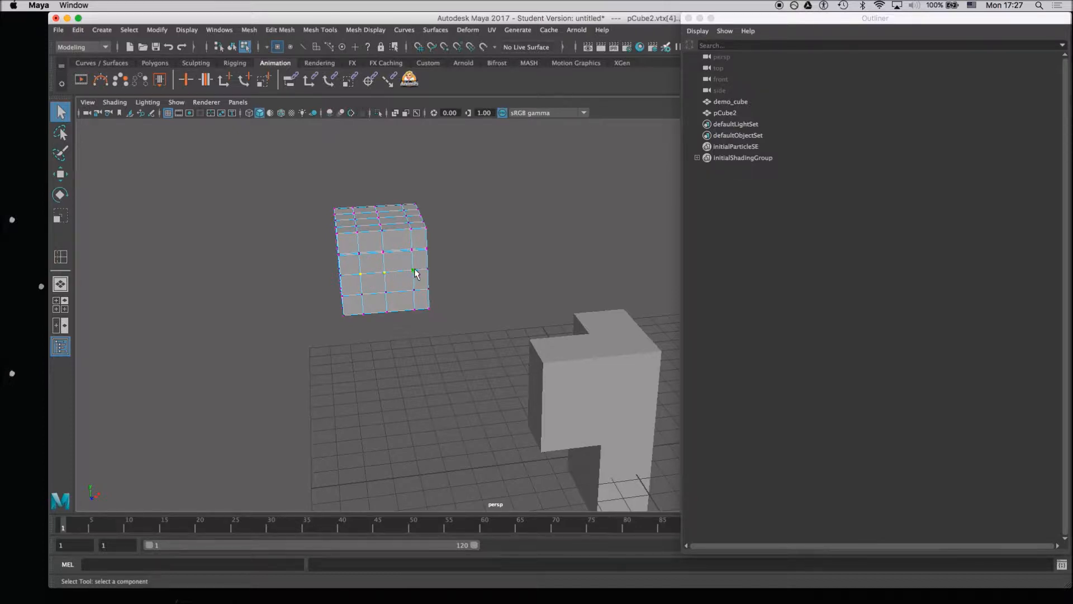
{"action": "key", "text": "w"}
{"action": "left_click_drag", "start_coordinate": [391, 291], "coordinate": [525, 273]}
Move a top front corner vertex of pCube2 up and outward to about -7.07, 10.49, 1.38.
{"action": "left_click", "coordinate": [482, 272]}
{"action": "left_click", "coordinate": [530, 265]}
{"action": "left_click", "coordinate": [467, 233]}
{"action": "left_click_drag", "start_coordinate": [503, 193], "coordinate": [516, 181]}
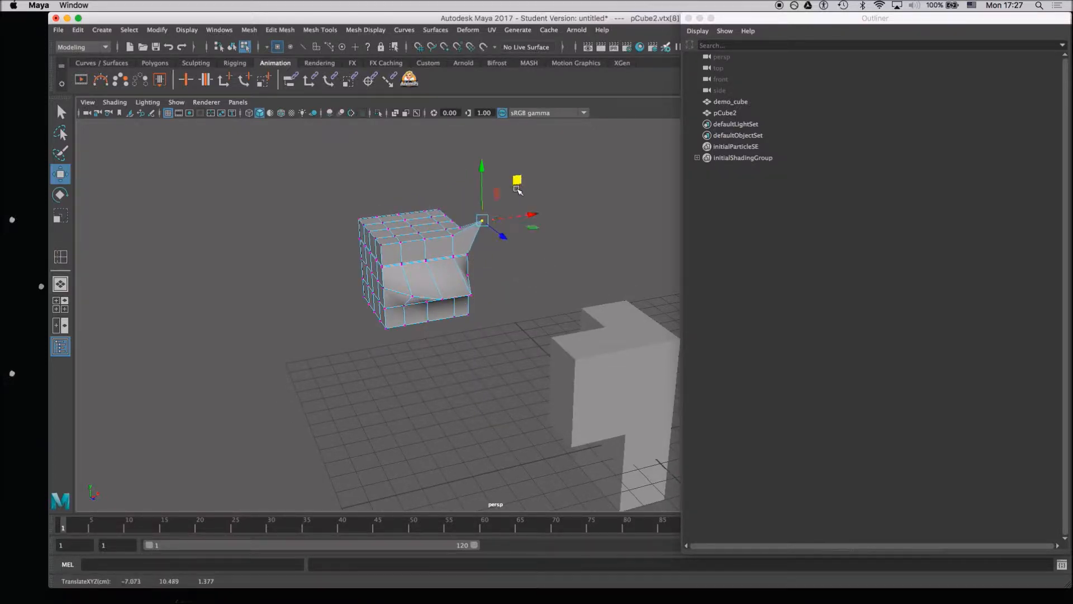
Pull another top corner vertex of pCube2 outward to form a second spike.
{"action": "left_click_drag", "start_coordinate": [467, 261], "coordinate": [509, 249], "text": "alt"}
{"action": "left_click", "coordinate": [433, 206]}
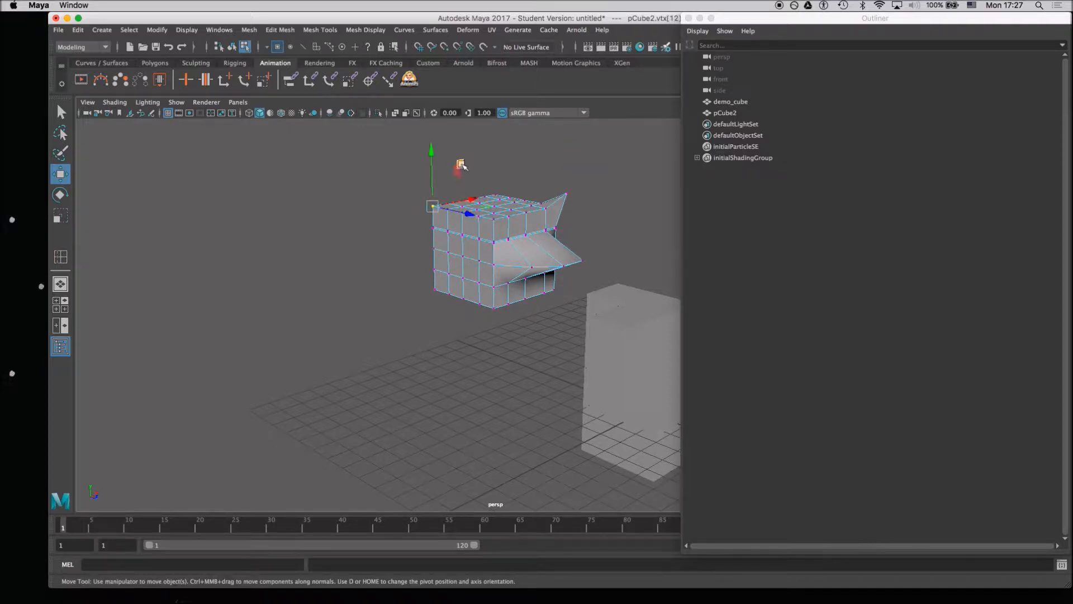
{"action": "left_click_drag", "start_coordinate": [484, 203], "coordinate": [392, 241]}
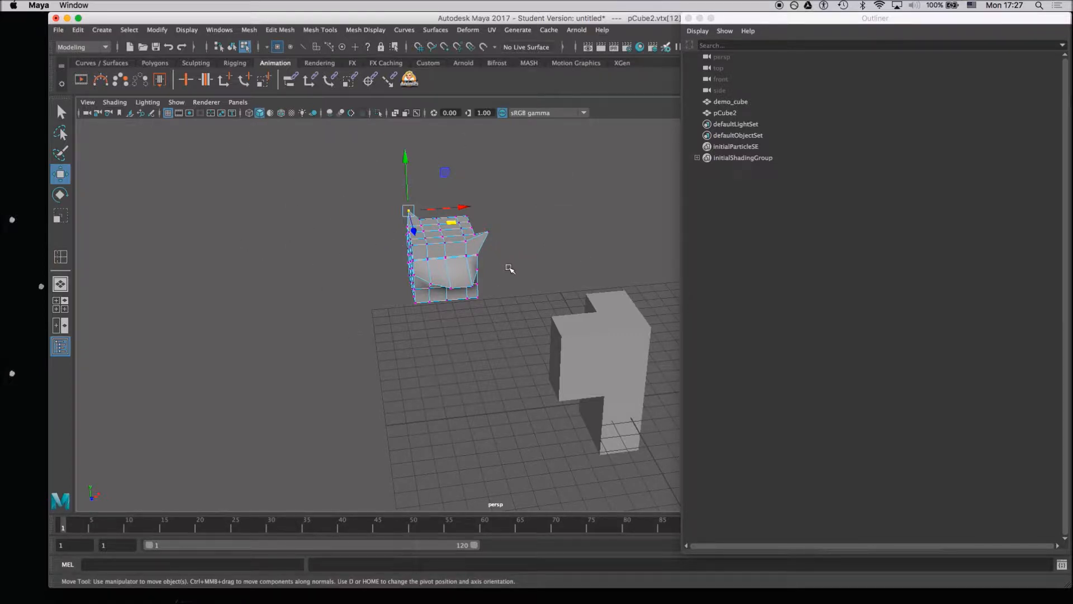
In edge mode, select the vertical edge loop nearest pCube2's front face and move it back to about Z 0.5.
{"action": "right_click_drag", "start_coordinate": [383, 319], "coordinate": [364, 299], "text": "alt"}
{"action": "left_click_drag", "start_coordinate": [364, 299], "coordinate": [345, 275], "text": "alt"}
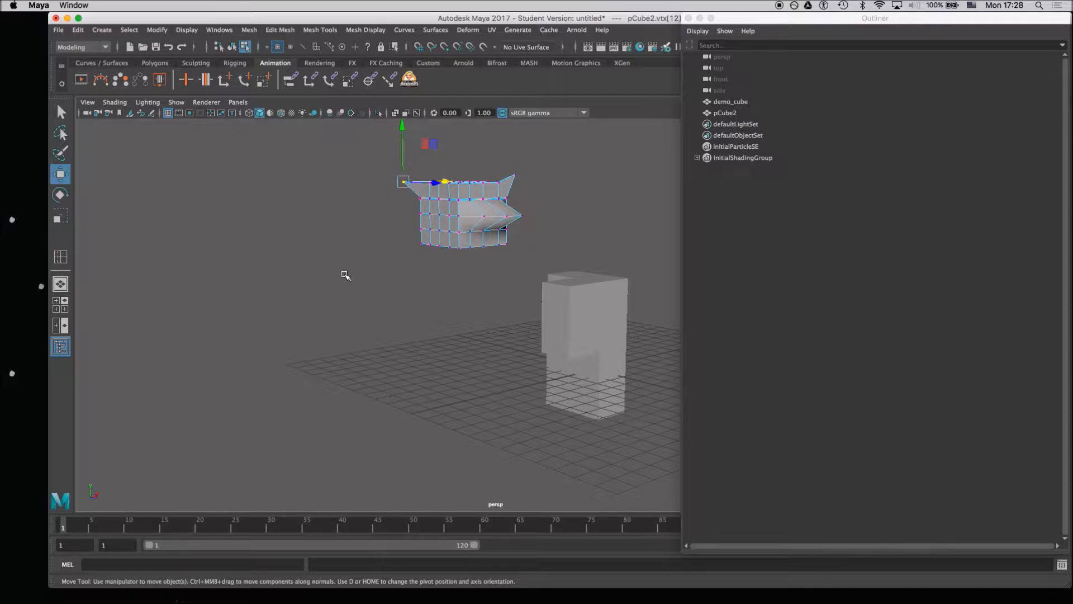
{"action": "mouse_move", "coordinate": [443, 270]}
{"action": "right_mouse_down", "text": "alt"}
{"action": "mouse_move", "coordinate": [518, 333]}
{"action": "mouse_move", "coordinate": [445, 255]}
{"action": "right_mouse_up", "text": "alt"}
{"action": "middle_click_drag", "start_coordinate": [446, 255], "coordinate": [466, 289], "text": "alt"}
{"action": "left_click_drag", "start_coordinate": [466, 290], "coordinate": [560, 300], "text": "alt"}
{"action": "right_click_drag", "start_coordinate": [560, 301], "coordinate": [606, 295], "text": "alt"}
{"action": "middle_click_drag", "start_coordinate": [605, 295], "coordinate": [538, 271], "text": "alt"}
{"action": "right_click_drag", "start_coordinate": [538, 268], "coordinate": [556, 223]}
{"action": "double_click", "coordinate": [541, 267]}
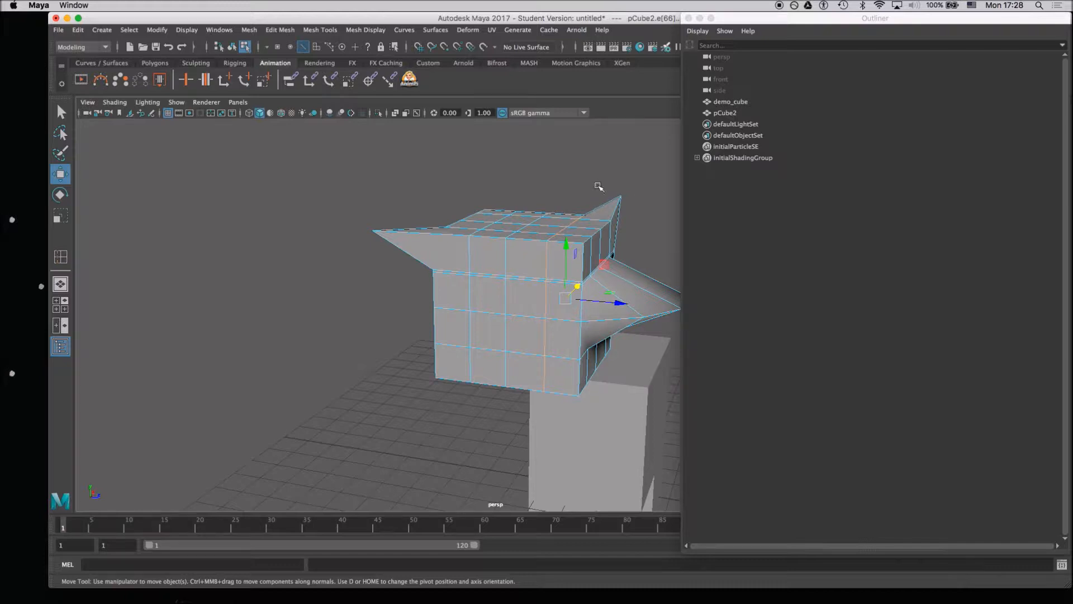
{"action": "left_click", "coordinate": [545, 275]}
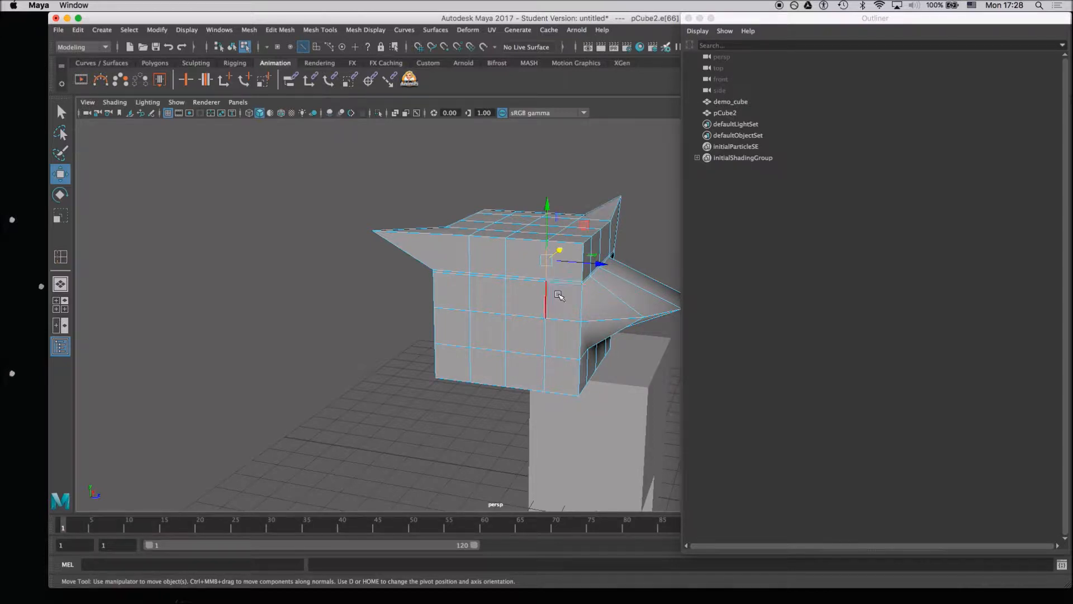
{"action": "left_click", "coordinate": [546, 296], "text": "shift"}
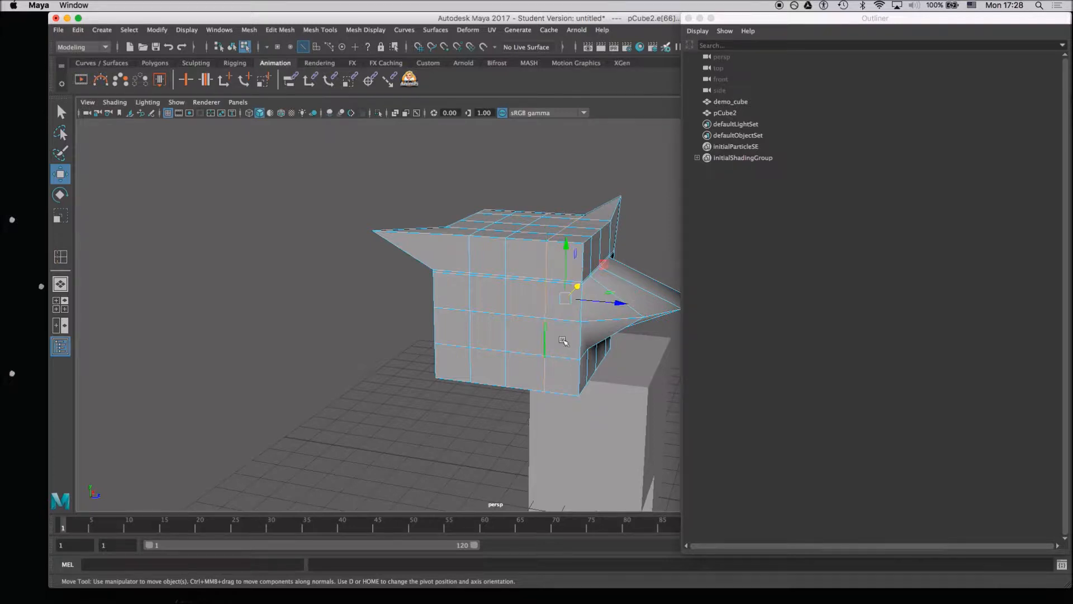
{"action": "mouse_move", "coordinate": [522, 352]}
{"action": "right_mouse_down", "text": "alt"}
{"action": "mouse_move", "coordinate": [429, 317]}
{"action": "mouse_move", "coordinate": [532, 361]}
{"action": "right_mouse_up", "text": "alt"}
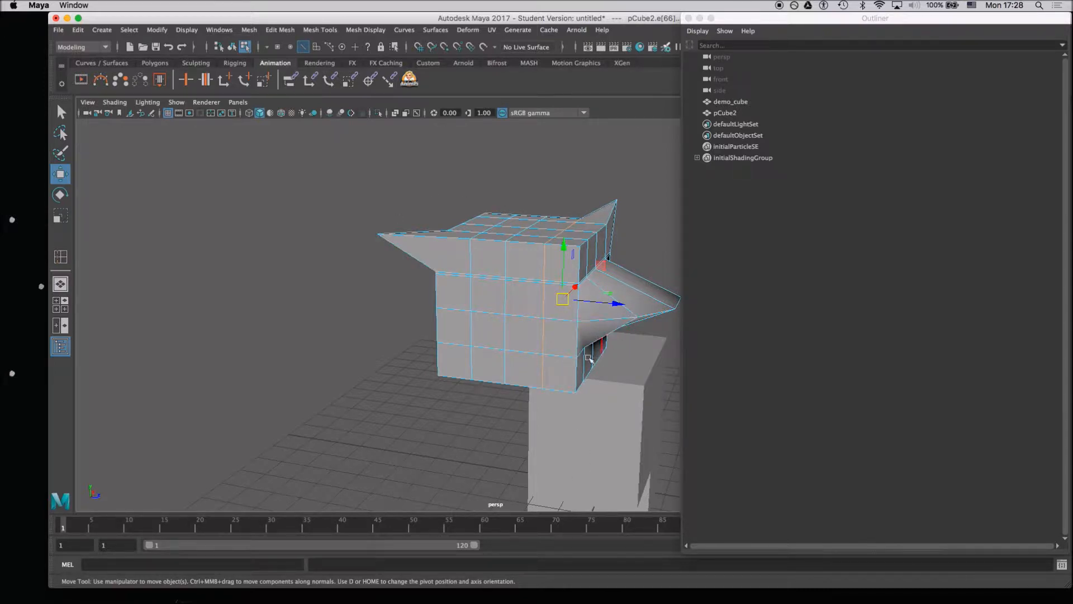
{"action": "left_click_drag", "start_coordinate": [613, 300], "coordinate": [579, 300]}
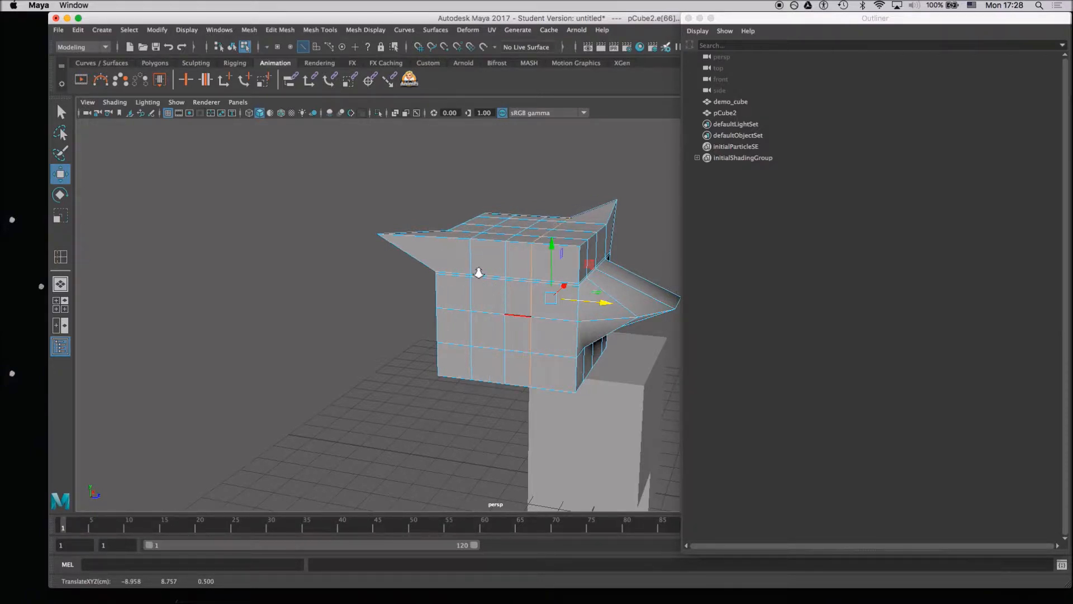
Select a complete horizontal edge loop around the middle of pCube2 and shift it slightly along the vertical axis.
{"action": "scroll", "coordinate": [481, 276], "scroll_direction": "up", "scroll_amount": 2}
{"action": "left_click_drag", "start_coordinate": [486, 277], "coordinate": [505, 315], "text": "alt"}
{"action": "middle_click_drag", "start_coordinate": [505, 315], "coordinate": [471, 145], "text": "alt"}
{"action": "left_click_drag", "start_coordinate": [573, 314], "coordinate": [517, 298], "text": "alt"}
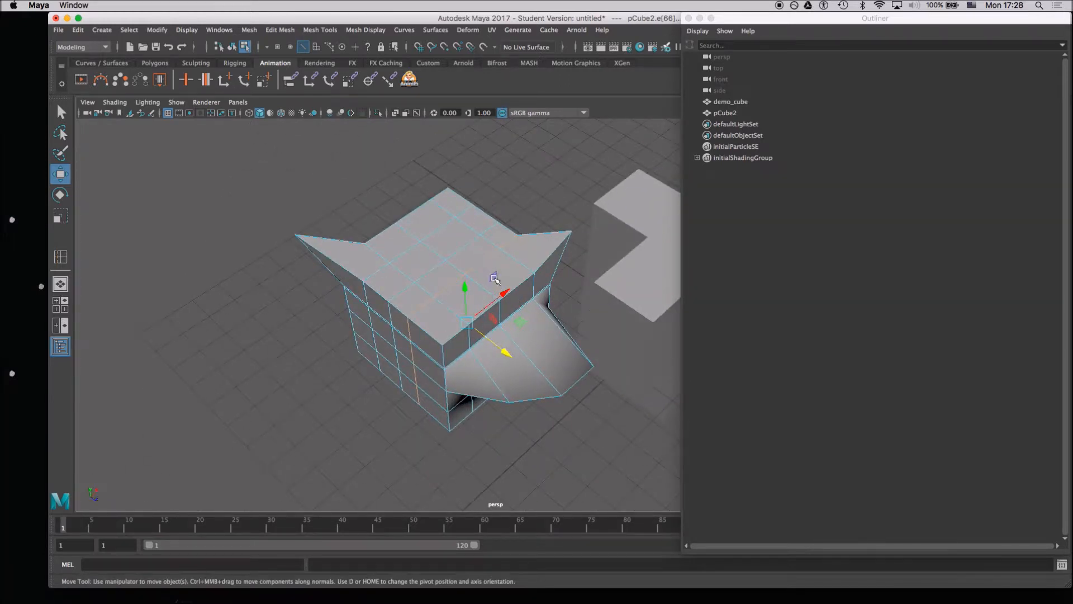
{"action": "right_click_drag", "start_coordinate": [507, 355], "coordinate": [390, 302], "text": "alt"}
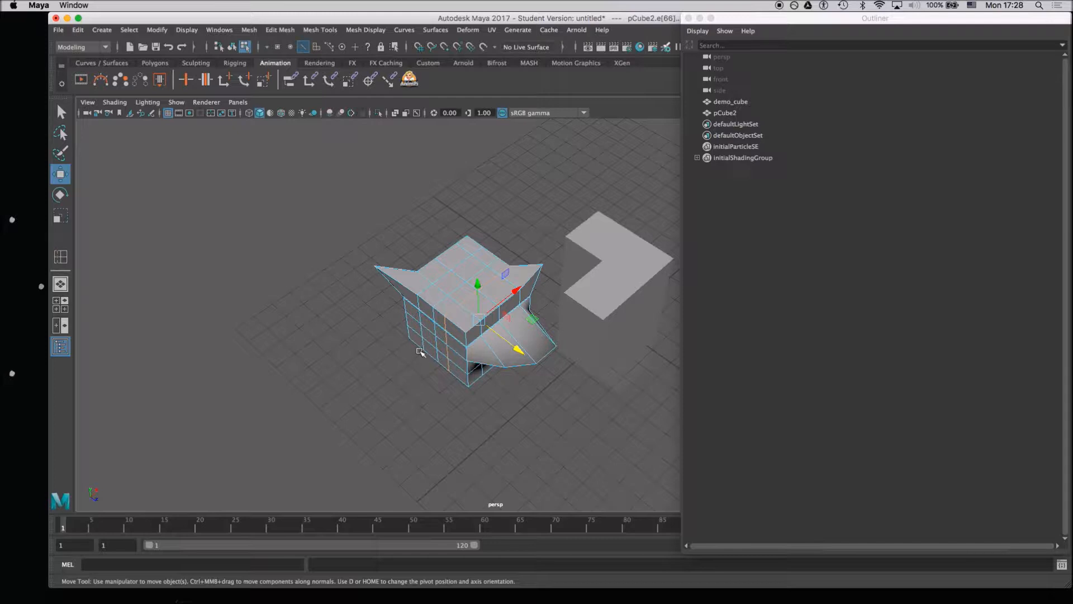
{"action": "left_click_drag", "start_coordinate": [441, 324], "coordinate": [459, 306], "text": "alt"}
{"action": "double_click", "coordinate": [472, 258]}
{"action": "double_click", "coordinate": [493, 291]}
{"action": "mouse_move", "coordinate": [512, 226]}
{"action": "left_mouse_down"}
{"action": "mouse_move", "coordinate": [511, 210]}
{"action": "mouse_move", "coordinate": [511, 241]}
{"action": "mouse_move", "coordinate": [512, 218]}
{"action": "mouse_move", "coordinate": [510, 229]}
{"action": "left_mouse_up"}
{"action": "left_click_drag", "start_coordinate": [510, 277], "coordinate": [464, 190], "text": "alt"}
{"action": "left_click_drag", "start_coordinate": [438, 255], "coordinate": [484, 257], "text": "alt"}
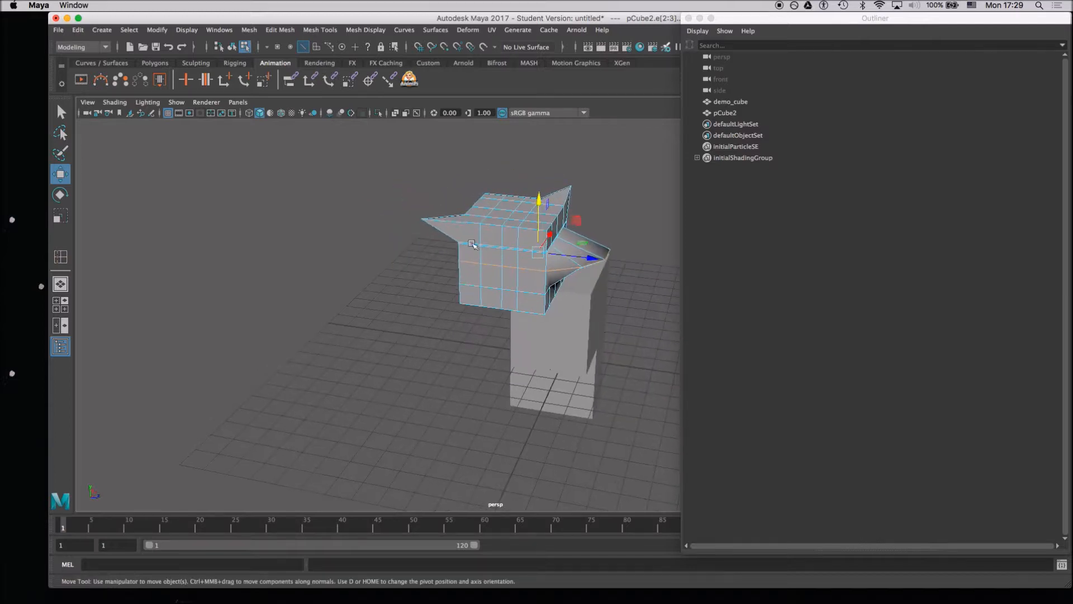
Lower the edge selection running through pCube2's rear spike slightly, and scale it along the Z axis.
{"action": "left_click", "coordinate": [461, 222]}
{"action": "left_click_drag", "start_coordinate": [483, 174], "coordinate": [483, 178]}
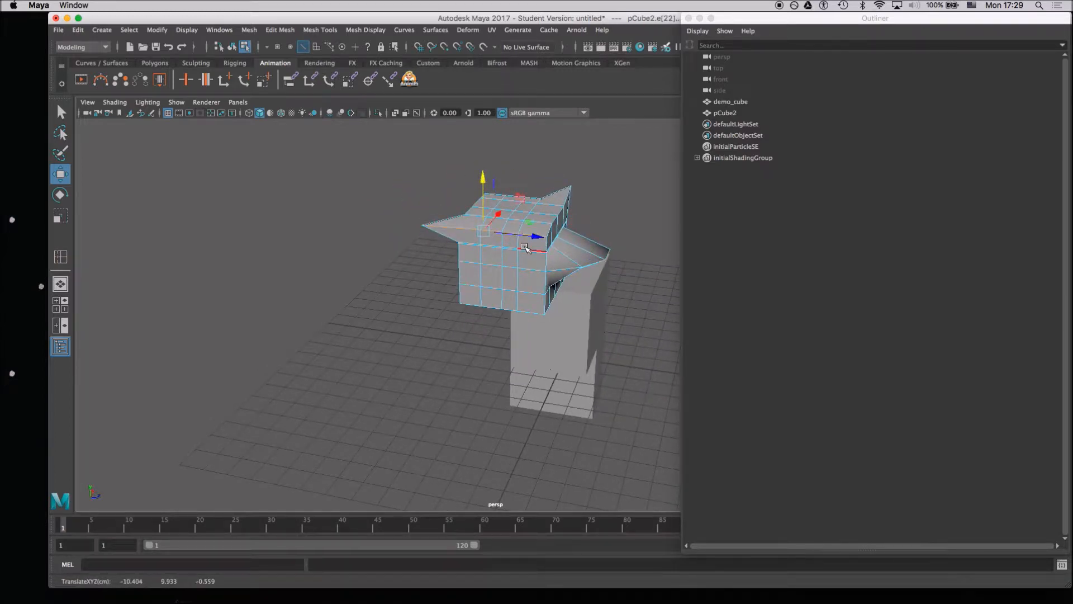
{"action": "key", "text": "r"}
{"action": "left_click_drag", "start_coordinate": [493, 229], "coordinate": [551, 266]}
{"action": "left_click_drag", "start_coordinate": [548, 341], "coordinate": [451, 331], "text": "alt"}
{"action": "left_click_drag", "start_coordinate": [408, 255], "coordinate": [418, 261], "text": "alt"}
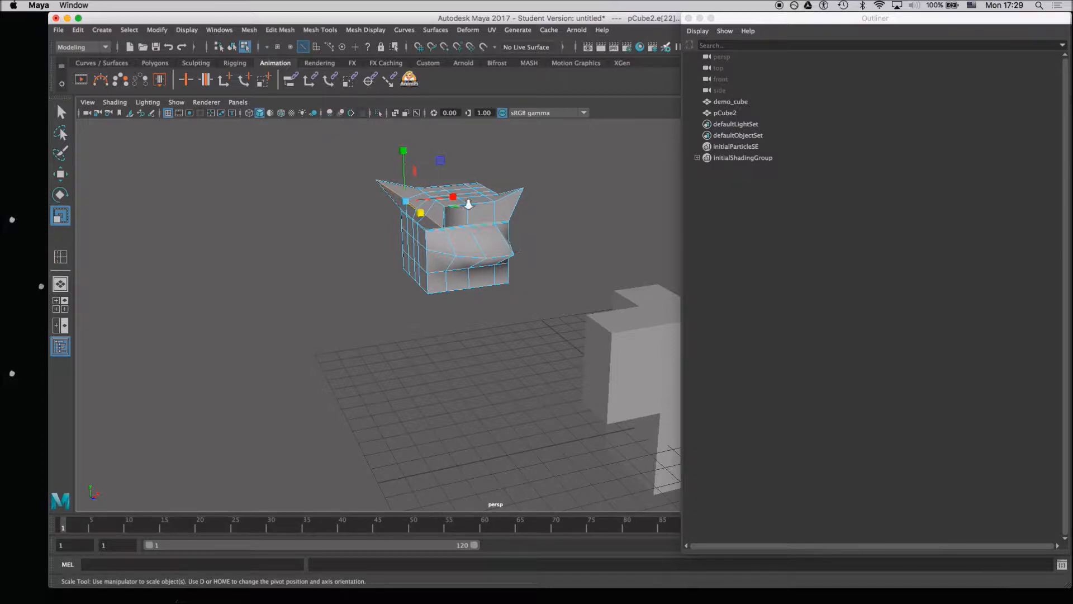
Close the Outliner and reposition the main window so the whole workspace is visible.
{"action": "middle_click_drag", "start_coordinate": [560, 211], "coordinate": [475, 175], "text": "alt"}
{"action": "right_click_drag", "start_coordinate": [531, 221], "coordinate": [479, 209], "text": "alt"}
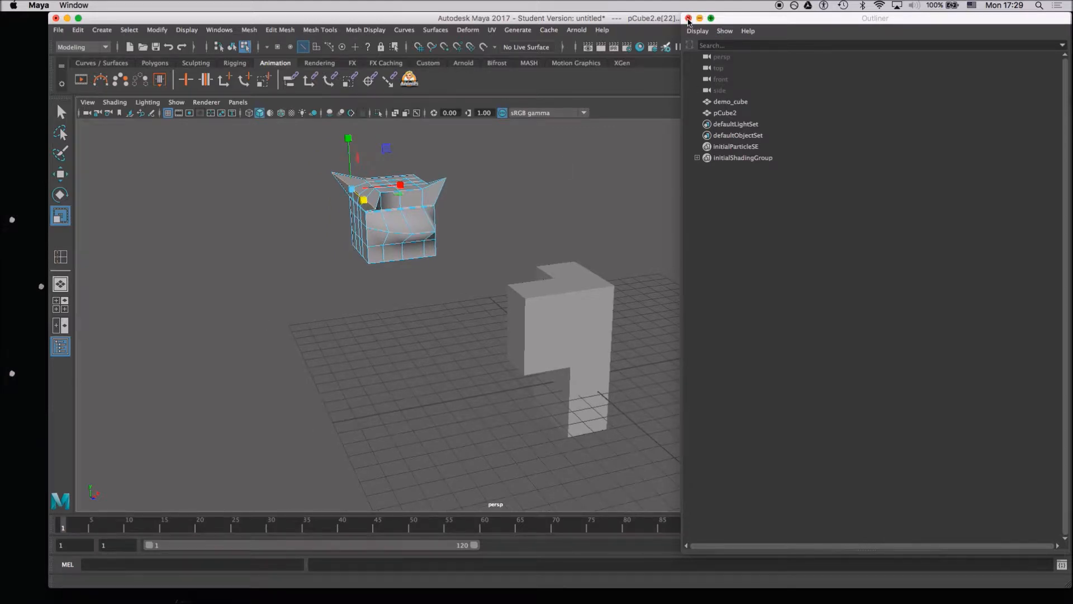
{"action": "left_click", "coordinate": [688, 18]}
{"action": "left_click_drag", "start_coordinate": [730, 19], "coordinate": [725, 16]}
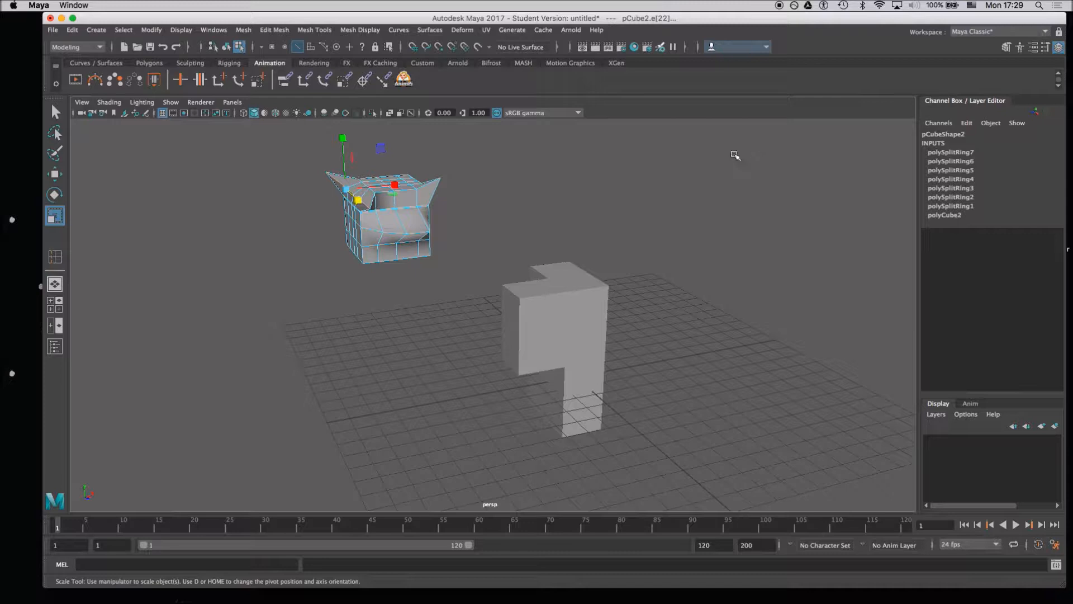
Return the extruded demo_cube to object mode and clear the selection.
{"action": "left_click", "coordinate": [585, 306]}
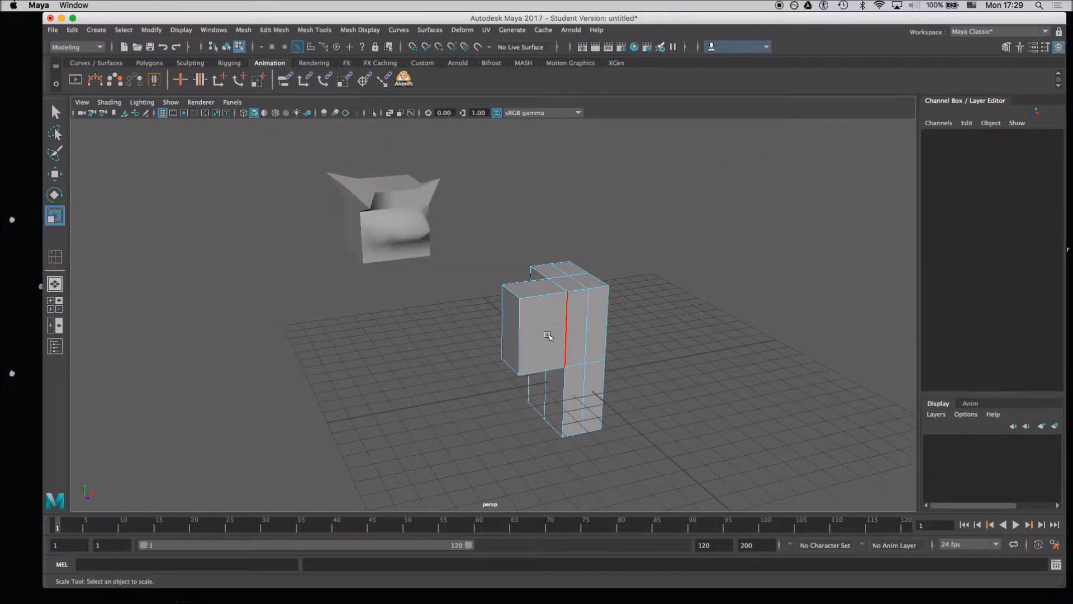
{"action": "right_click_drag", "start_coordinate": [552, 321], "coordinate": [601, 261]}
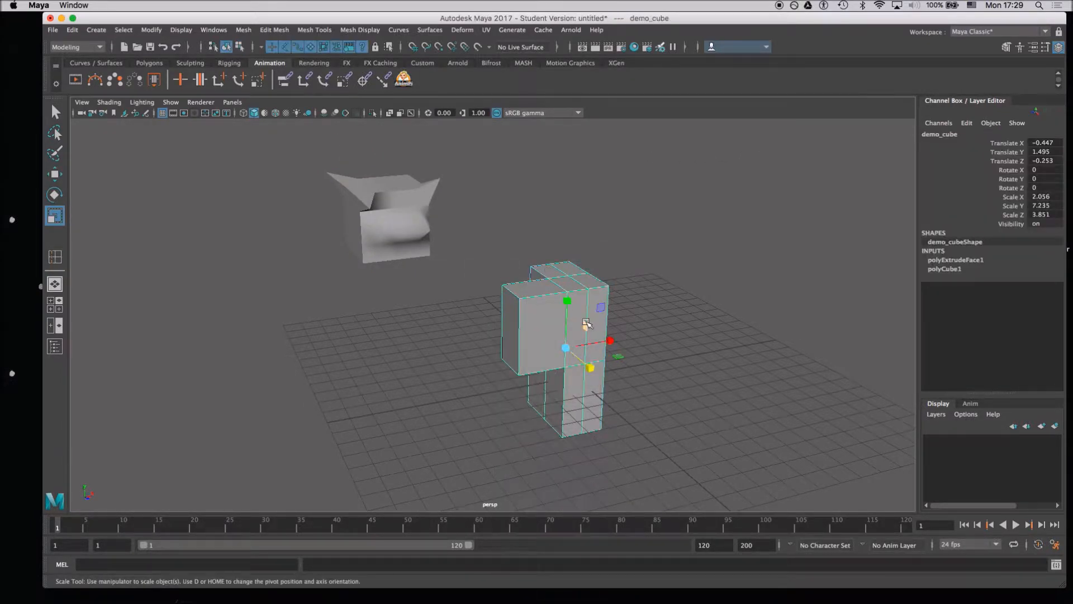
{"action": "left_click", "coordinate": [648, 296]}
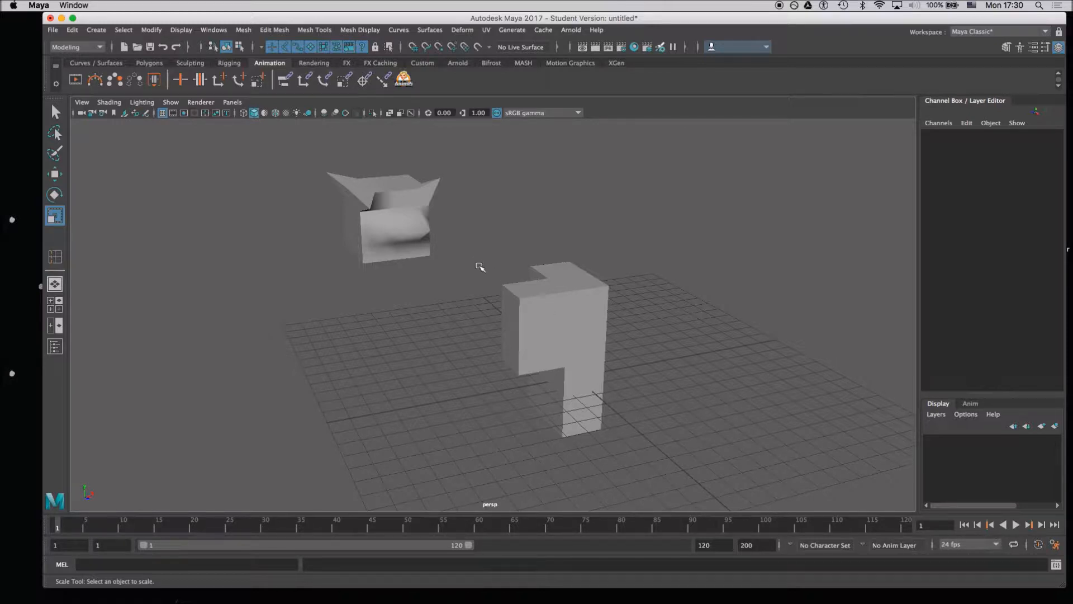
Select demo_cube and open the options of the Insert Edge Loop tool.
{"action": "mouse_move", "coordinate": [438, 296]}
{"action": "left_mouse_down", "text": "alt"}
{"action": "mouse_move", "coordinate": [470, 290]}
{"action": "mouse_move", "coordinate": [455, 309]}
{"action": "left_mouse_up", "text": "alt"}
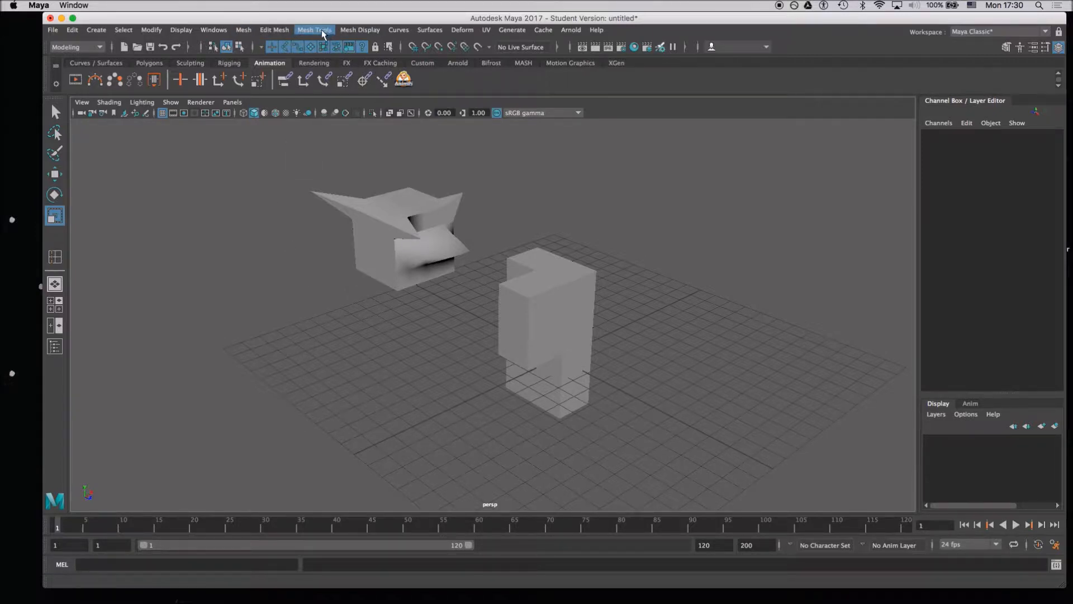
{"action": "left_click", "coordinate": [566, 291]}
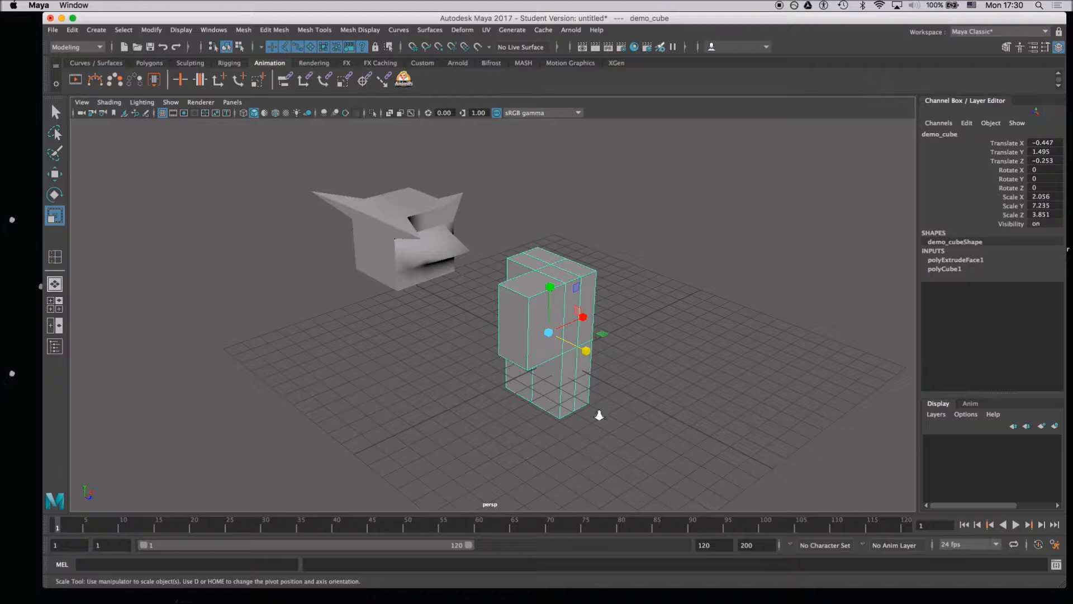
{"action": "left_click_drag", "start_coordinate": [519, 335], "coordinate": [506, 310], "text": "alt"}
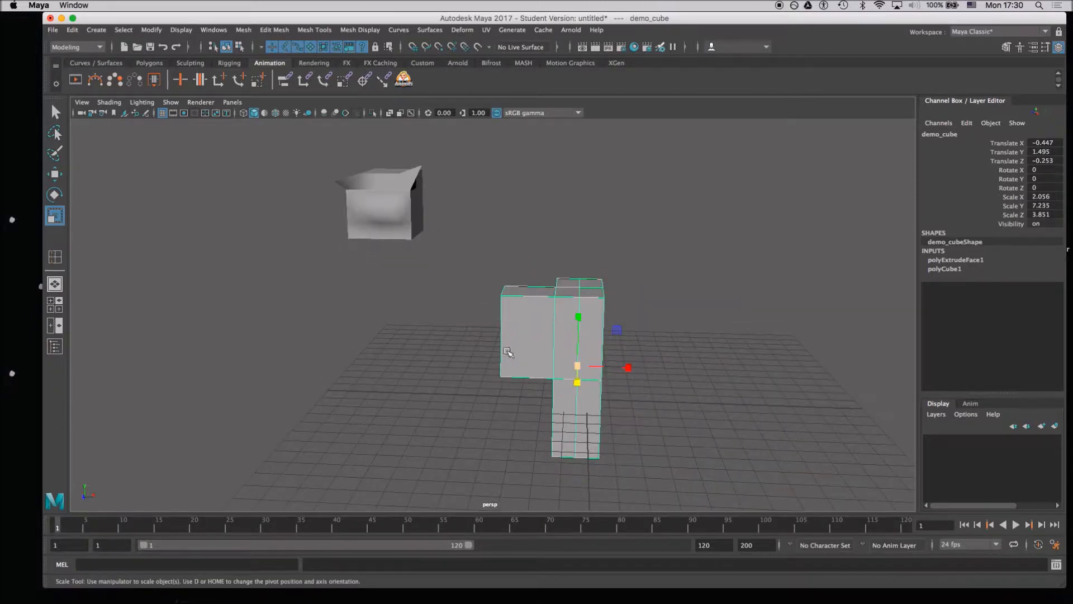
{"action": "right_click_drag", "start_coordinate": [495, 296], "coordinate": [551, 287], "text": "alt"}
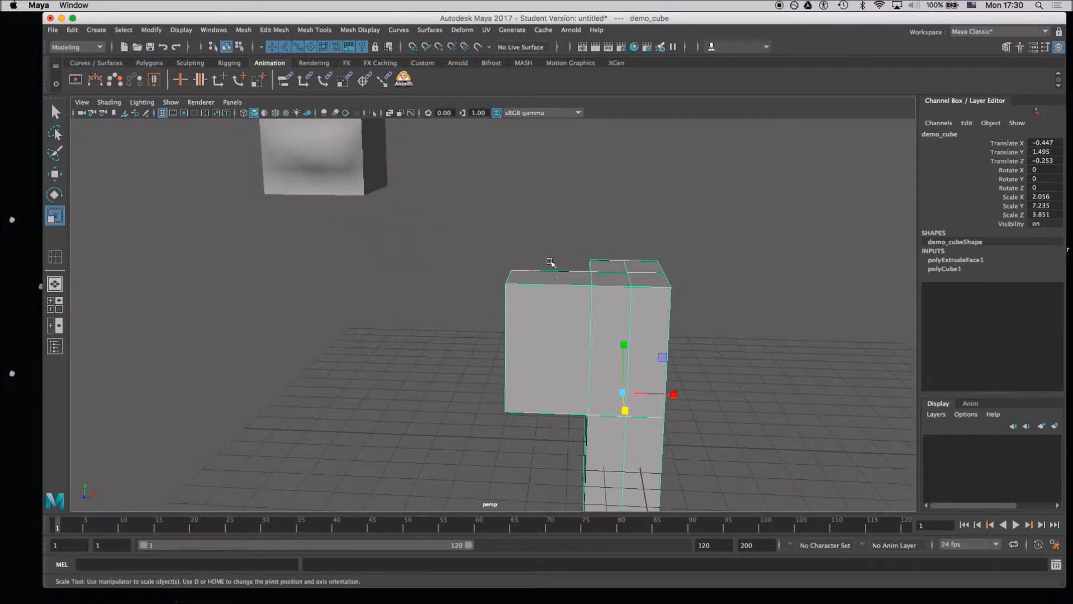
{"action": "left_click", "coordinate": [348, 31]}
{"action": "mouse_move", "coordinate": [314, 30]}
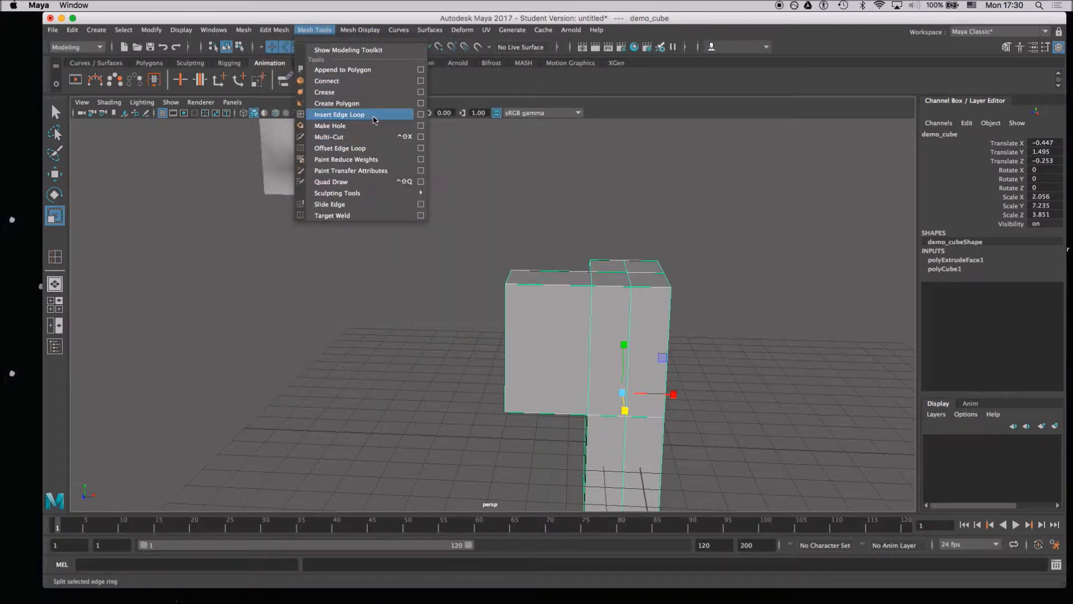
{"action": "left_click", "coordinate": [421, 118]}
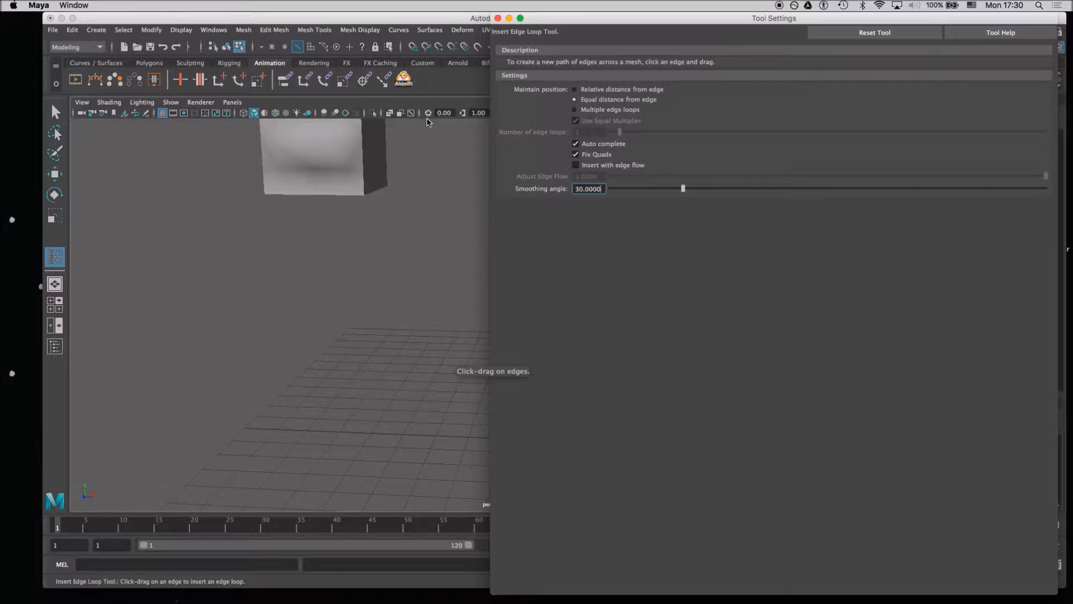
Arrange the Tool Settings and main windows so the extruded arm of demo_cube stays visible beside the settings.
{"action": "left_click_drag", "start_coordinate": [559, 18], "coordinate": [147, 7]}
{"action": "left_click_drag", "start_coordinate": [650, 15], "coordinate": [523, 23]}
{"action": "left_click_drag", "start_coordinate": [259, 21], "coordinate": [800, 24]}
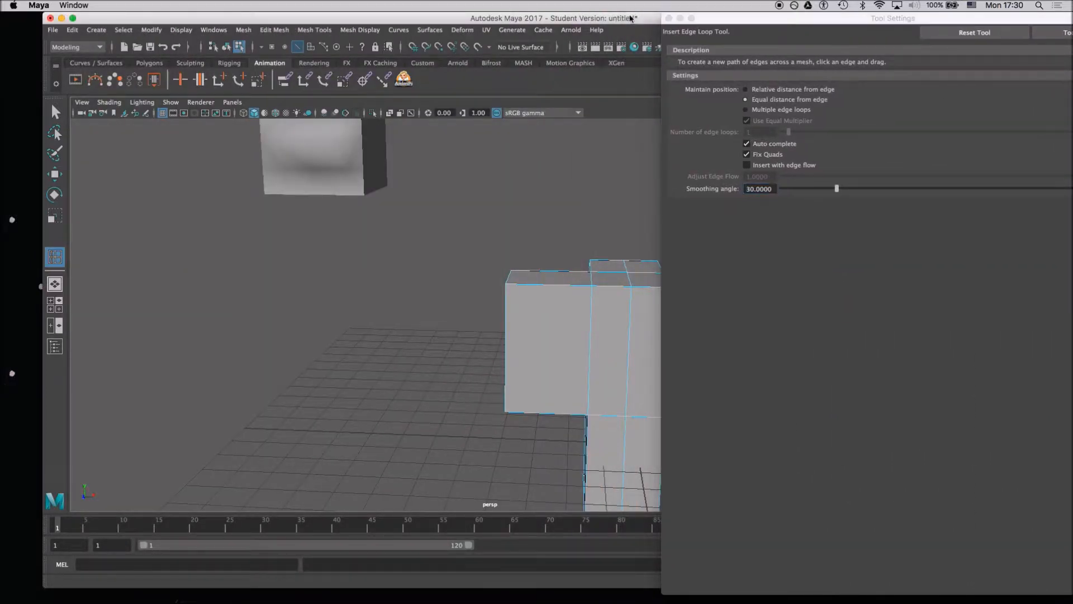
{"action": "left_click_drag", "start_coordinate": [632, 18], "coordinate": [626, 19]}
{"action": "left_click_drag", "start_coordinate": [765, 22], "coordinate": [774, 21]}
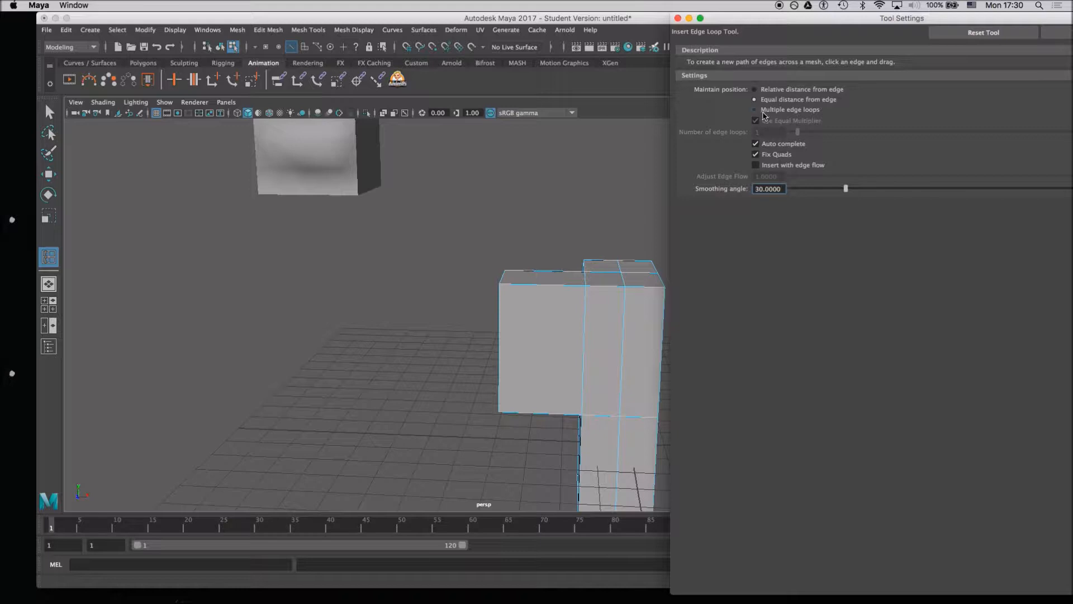
Set the edge loop tool to multiple edge loops and insert one loop across the middle of demo_cube's extruded arm.
{"action": "left_click", "coordinate": [756, 110]}
{"action": "left_click", "coordinate": [770, 132]}
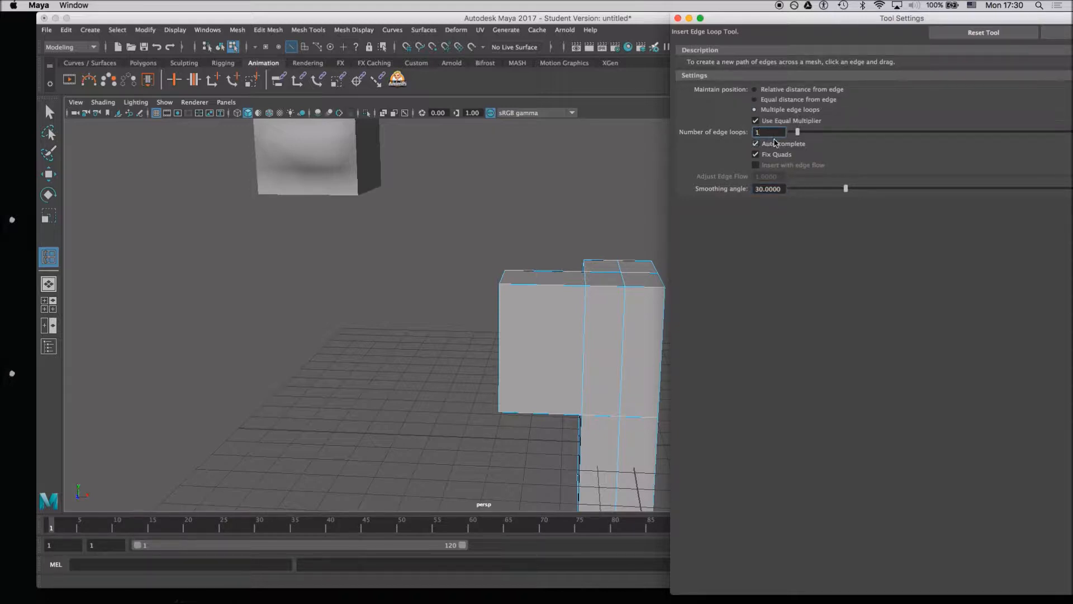
{"action": "right_click_drag", "start_coordinate": [542, 271], "coordinate": [550, 244]}
{"action": "left_click_drag", "start_coordinate": [550, 287], "coordinate": [550, 287]}
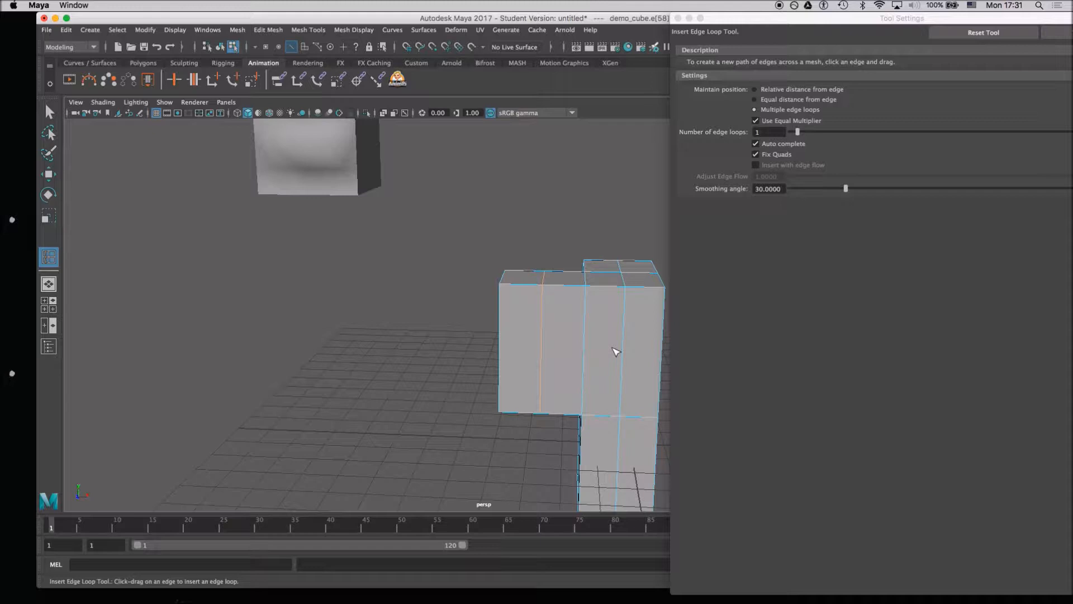
Set the number of edge loops to 10, insert them across the outer half of the arm, and close the settings.
{"action": "left_click_drag", "start_coordinate": [797, 131], "coordinate": [857, 131]}
{"action": "left_click_drag", "start_coordinate": [532, 285], "coordinate": [525, 287]}
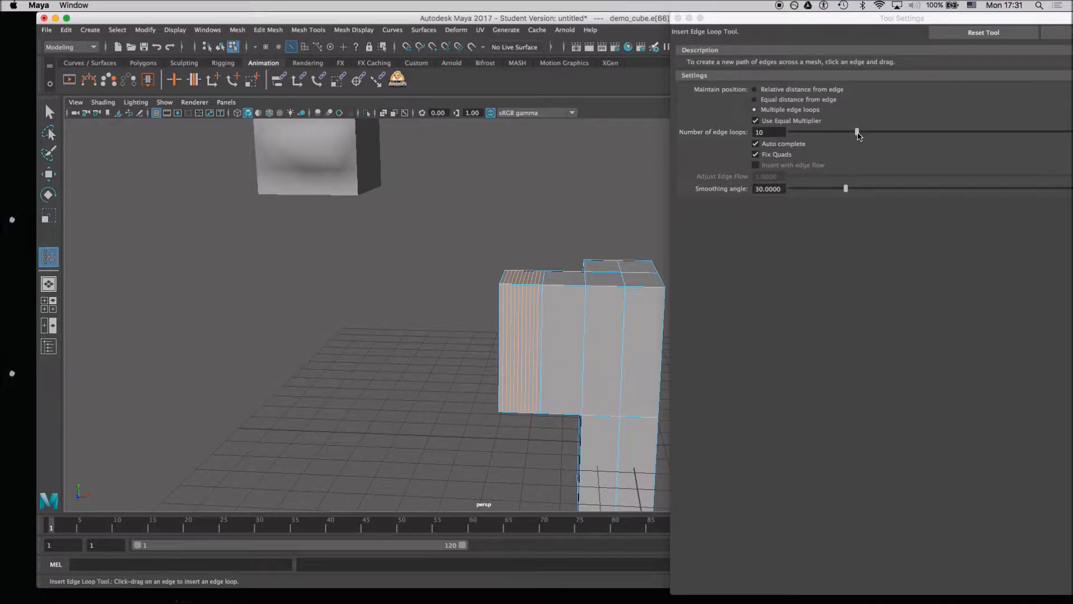
{"action": "left_click", "coordinate": [858, 132]}
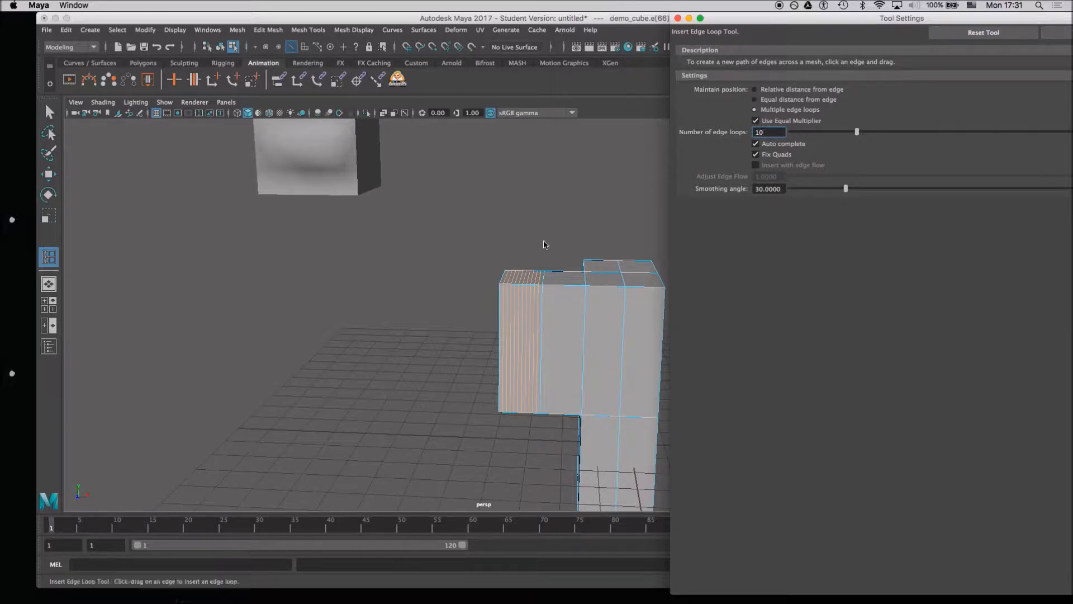
{"action": "left_click", "coordinate": [678, 19]}
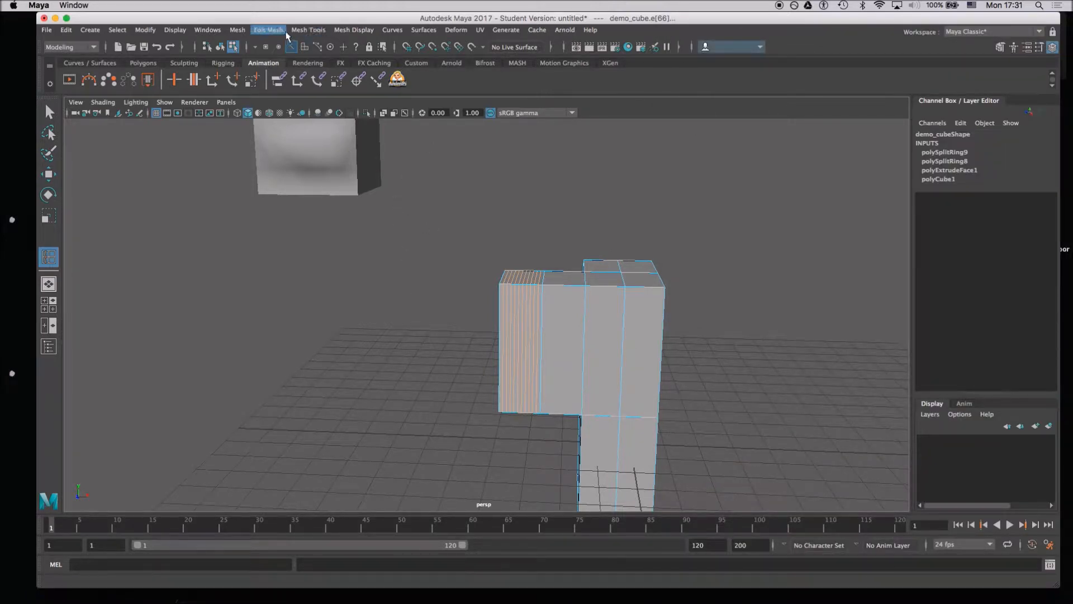
Reopen the Insert Edge Loop options, lower the loop count to the minimum, set the position to equal distance from edge, and close them.
{"action": "left_click", "coordinate": [308, 30]}
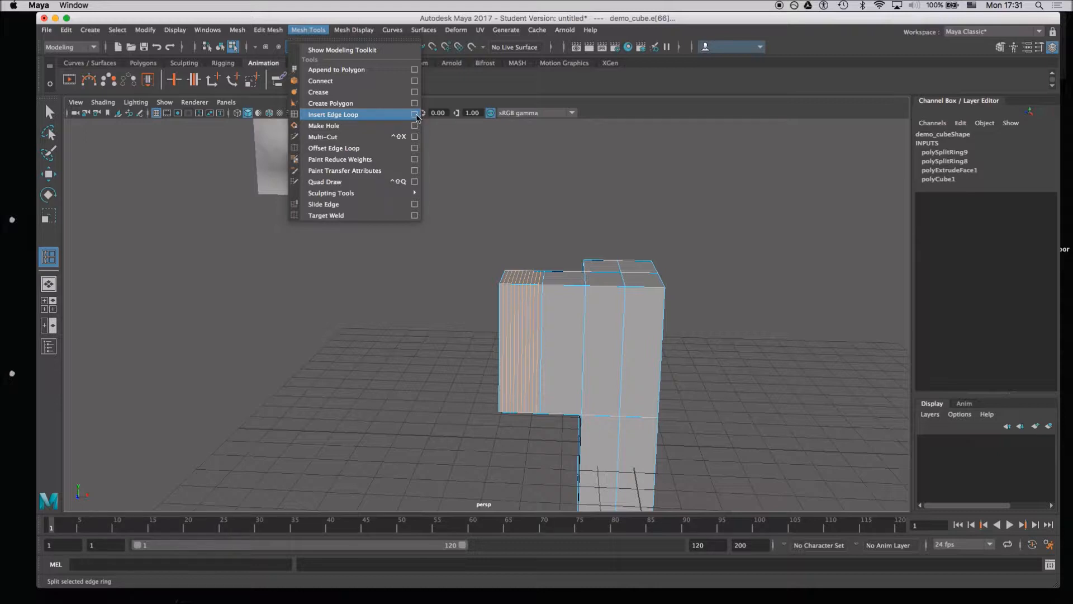
{"action": "left_click", "coordinate": [415, 115]}
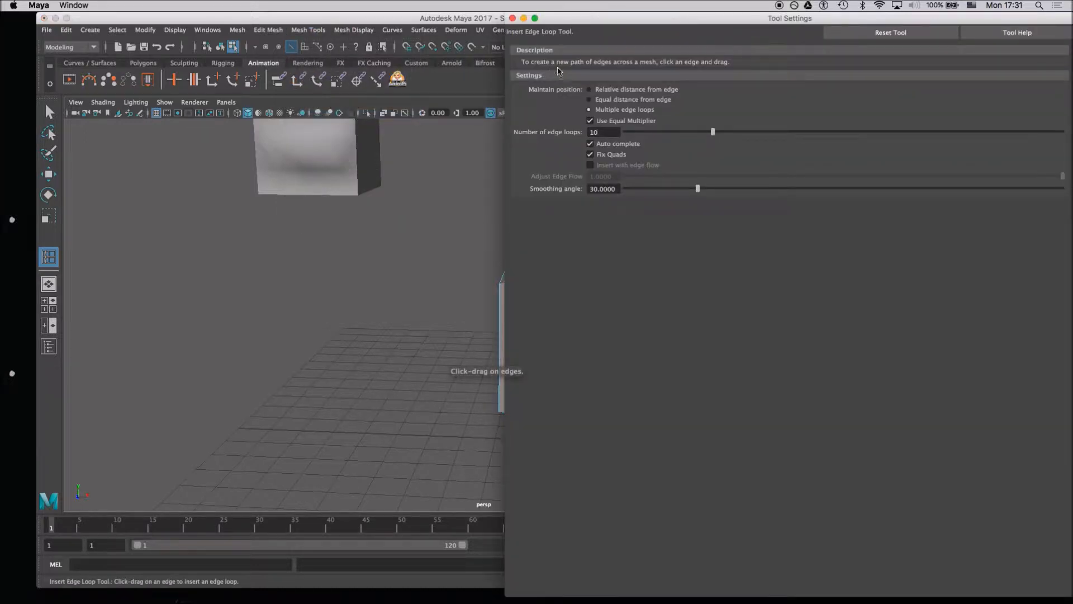
{"action": "left_click_drag", "start_coordinate": [608, 23], "coordinate": [542, 23]}
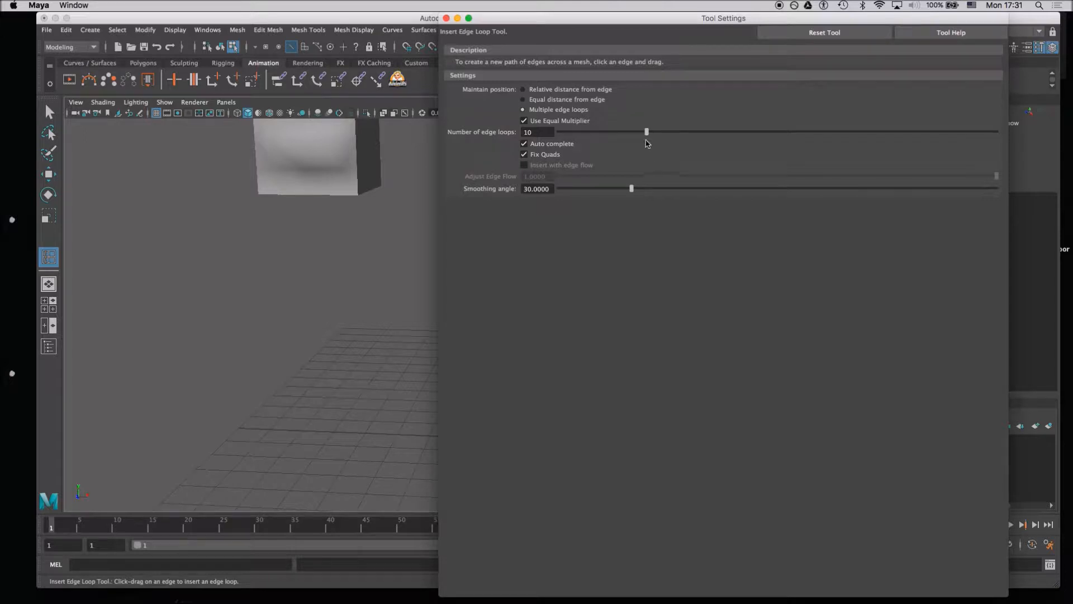
{"action": "double_click", "coordinate": [541, 131]}
{"action": "type", "text": "1"}
{"action": "left_click_drag", "start_coordinate": [646, 132], "coordinate": [540, 133]}
{"action": "left_click", "coordinate": [524, 90]}
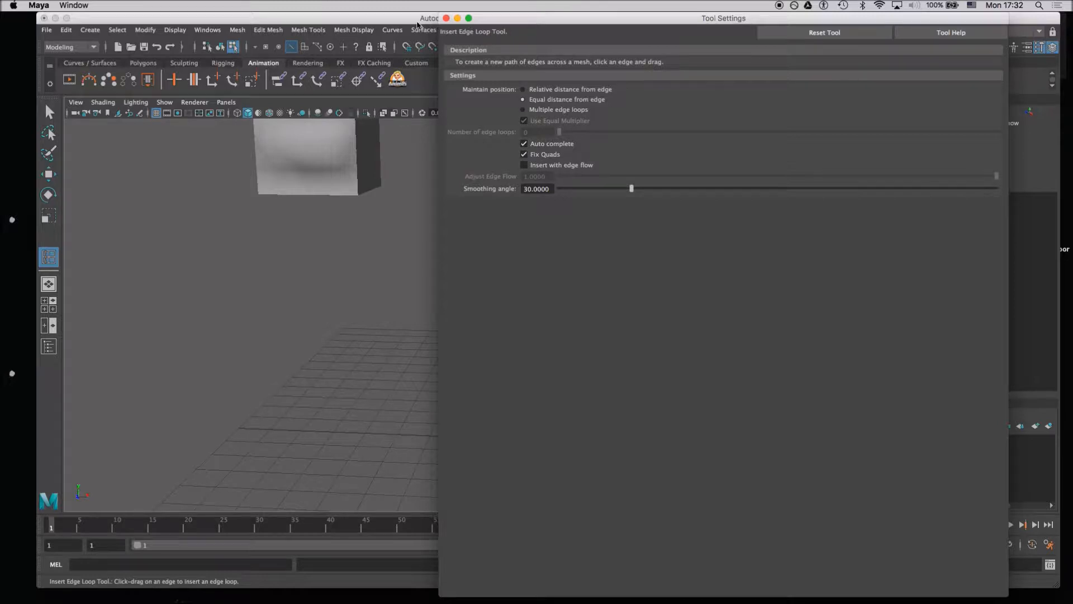
{"action": "left_click", "coordinate": [446, 18]}
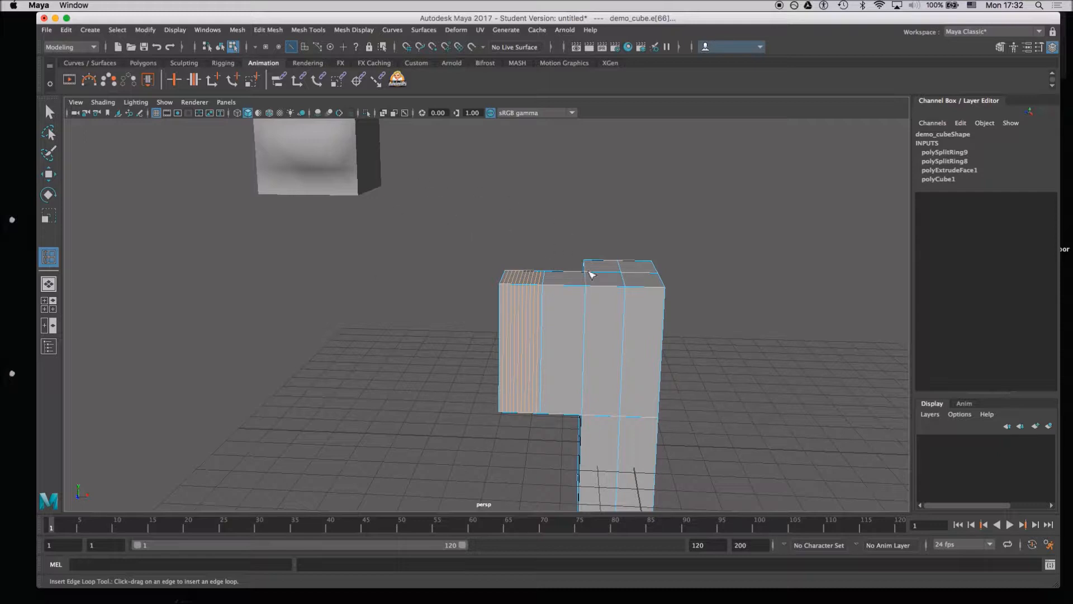
Return demo_cube to object mode and move it slightly along the X axis, to about -0.233.
{"action": "right_click_drag", "start_coordinate": [613, 270], "coordinate": [665, 255]}
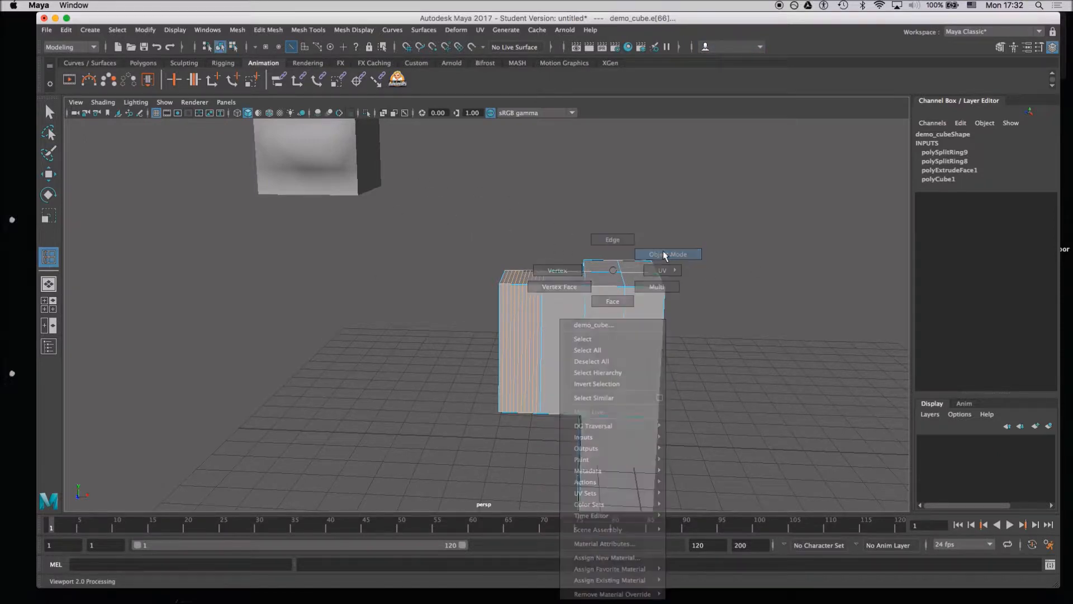
{"action": "right_click_drag", "start_coordinate": [636, 382], "coordinate": [565, 333], "text": "alt"}
{"action": "left_click", "coordinate": [559, 328]}
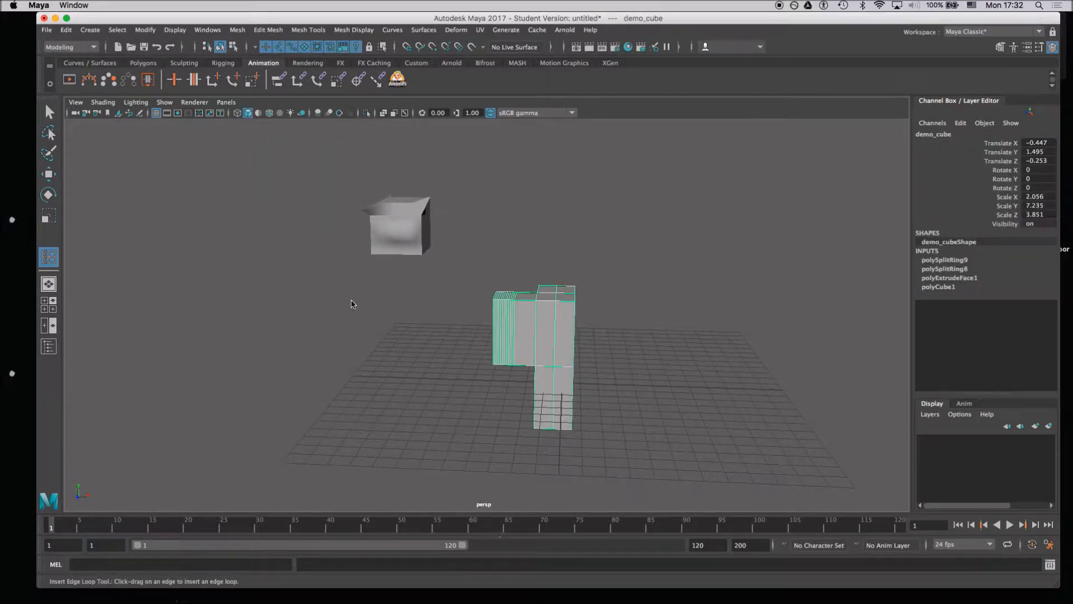
{"action": "key", "text": "w"}
{"action": "mouse_move", "coordinate": [612, 354]}
{"action": "left_mouse_down"}
{"action": "mouse_move", "coordinate": [530, 352]}
{"action": "mouse_move", "coordinate": [570, 359]}
{"action": "mouse_move", "coordinate": [503, 363]}
{"action": "mouse_move", "coordinate": [616, 373]}
{"action": "left_mouse_up"}
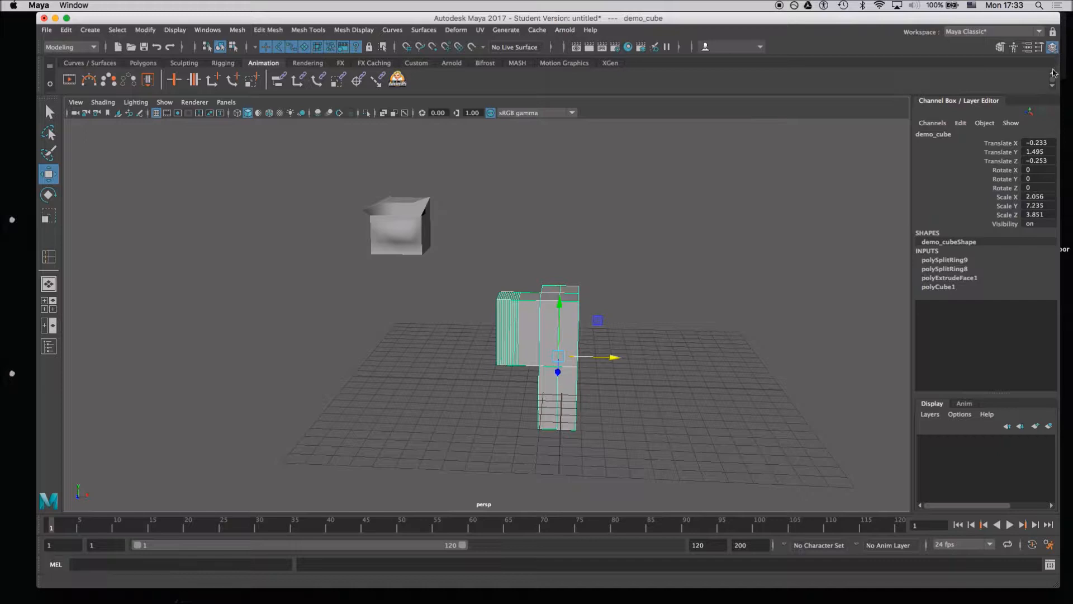
Set demo_cube's Scale X, Scale Y and Scale Z all to 10 at once.
{"action": "left_click", "coordinate": [1052, 48]}
{"action": "left_click", "coordinate": [1052, 47]}
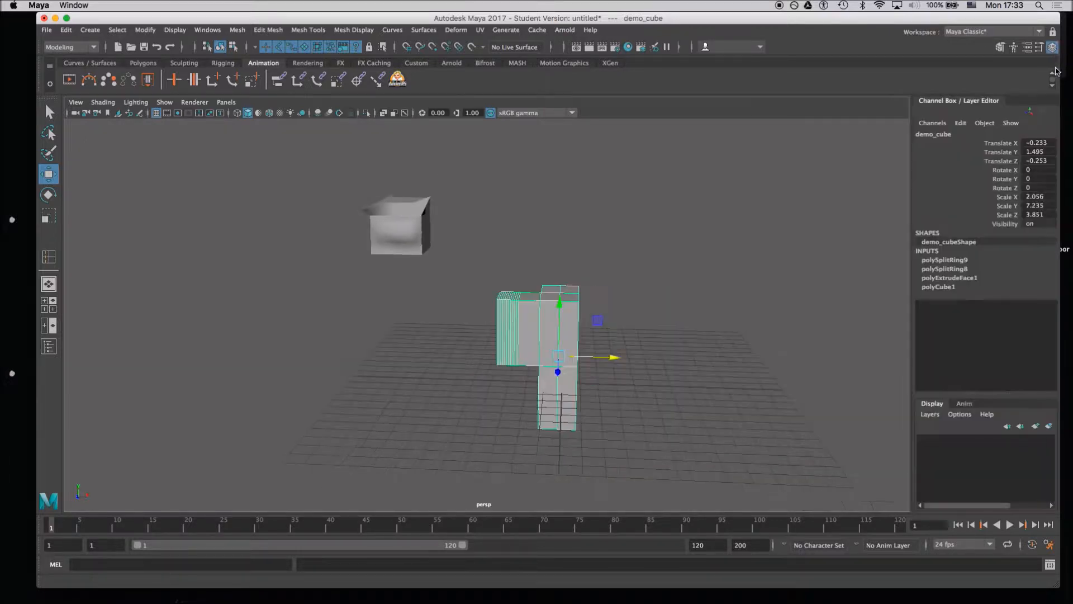
{"action": "left_click", "coordinate": [1034, 142]}
{"action": "key", "text": "Tab"}
{"action": "key", "text": "Tab"}
{"action": "key", "text": "Tab"}
{"action": "key", "text": "Tab"}
{"action": "left_click_drag", "start_coordinate": [1039, 197], "coordinate": [1040, 215]}
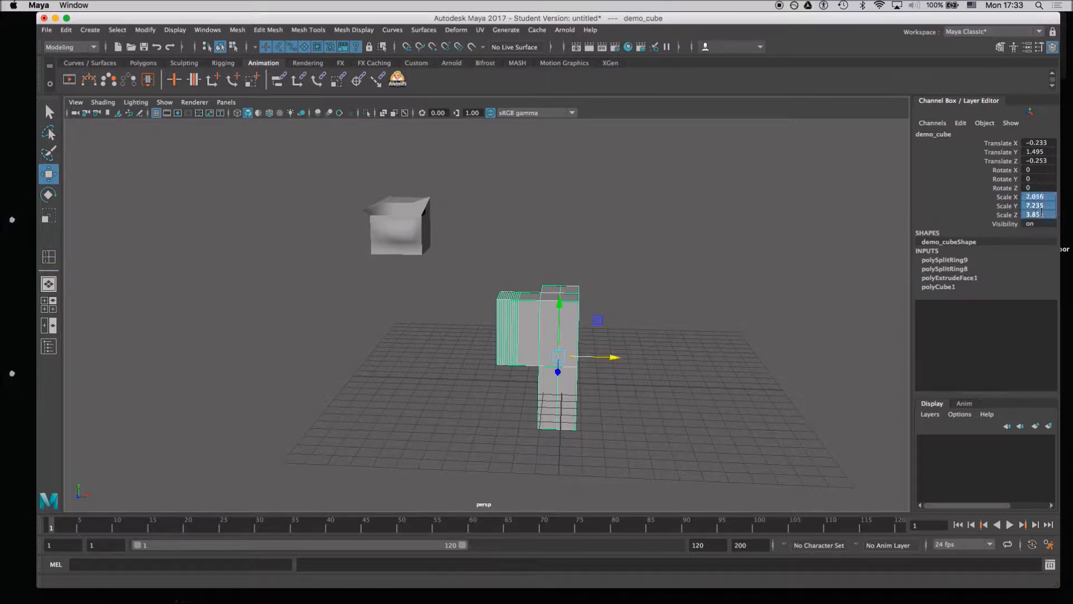
{"action": "type", "text": "10"}
{"action": "key", "text": "Return"}
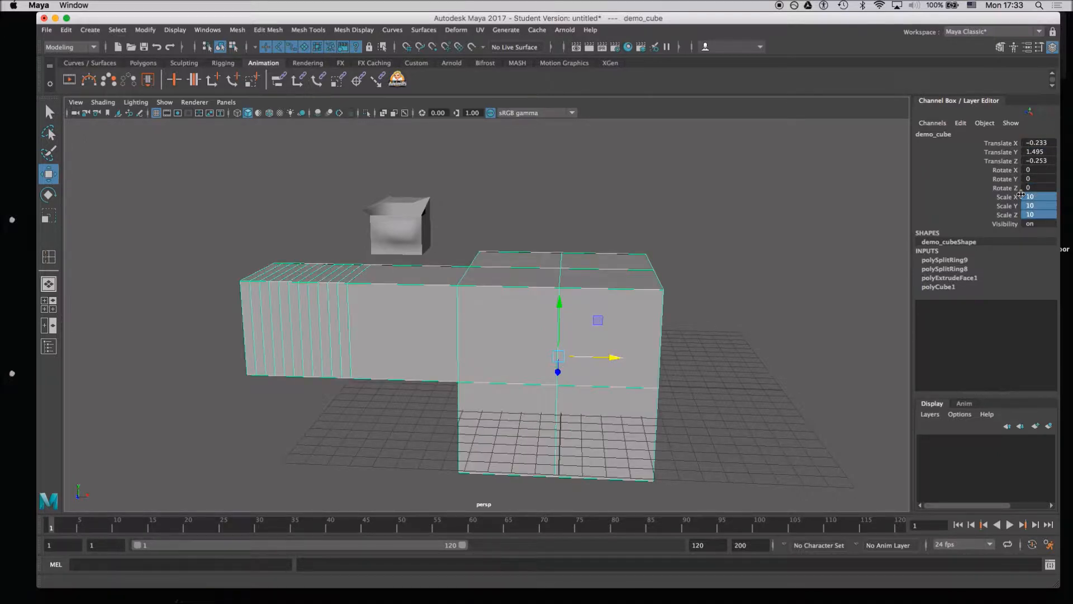
Set demo_cube's Rotate X to 90.
{"action": "left_click", "coordinate": [1041, 171]}
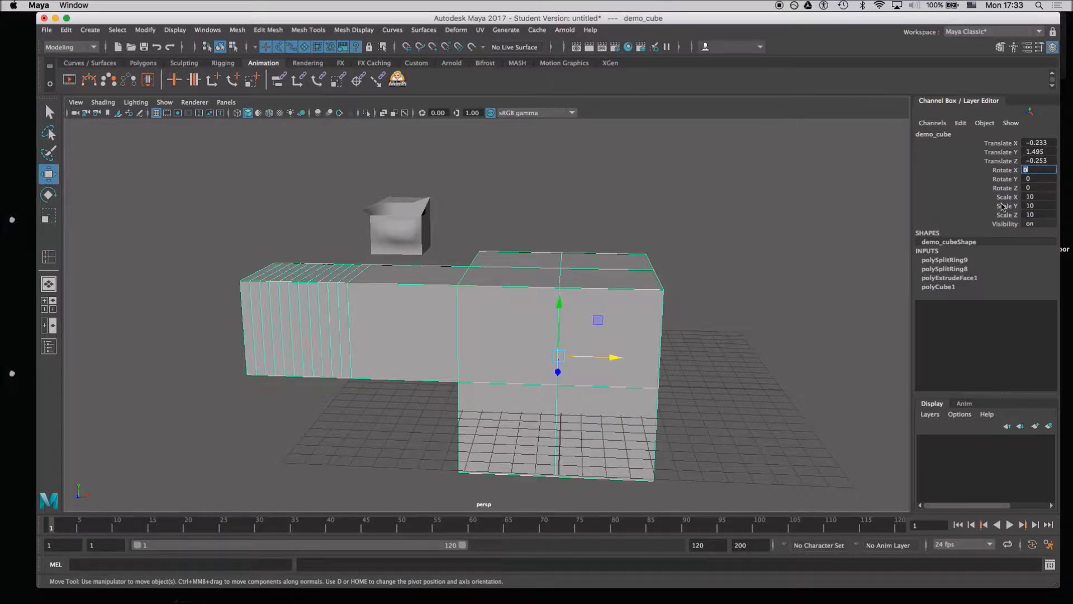
{"action": "type", "text": "90"}
{"action": "key", "text": "Return"}
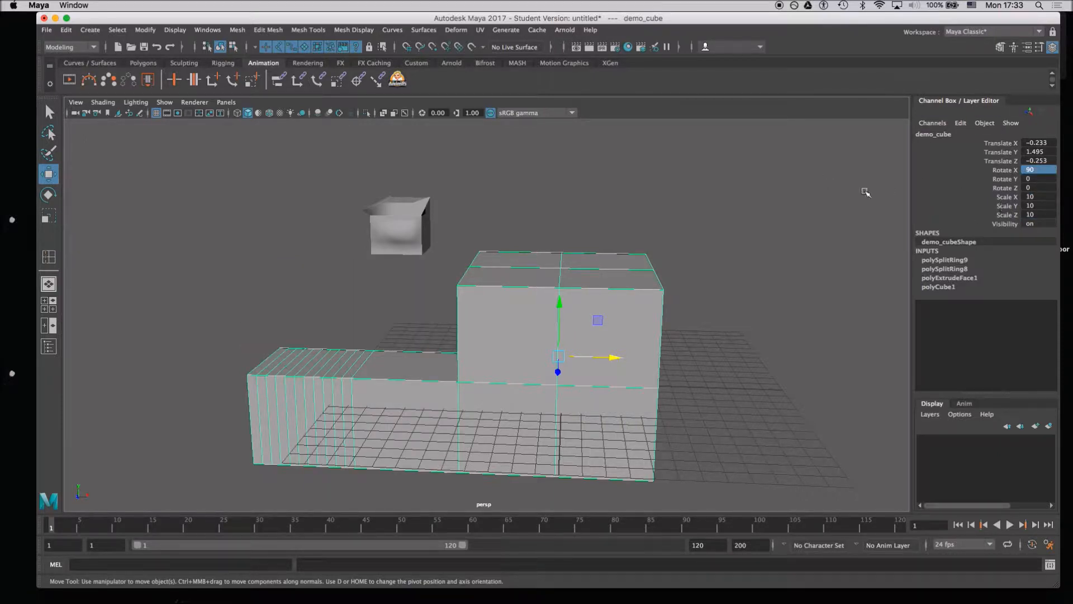
Set demo_cube's Rotate X to 45 and view the tilted shape from the side.
{"action": "left_click", "coordinate": [1038, 170]}
{"action": "type", "text": "45"}
{"action": "key", "text": "Return"}
{"action": "left_click_drag", "start_coordinate": [415, 354], "coordinate": [494, 351], "text": "alt"}
Set demo_cube's Translate X to 30.
{"action": "left_click", "coordinate": [1037, 143]}
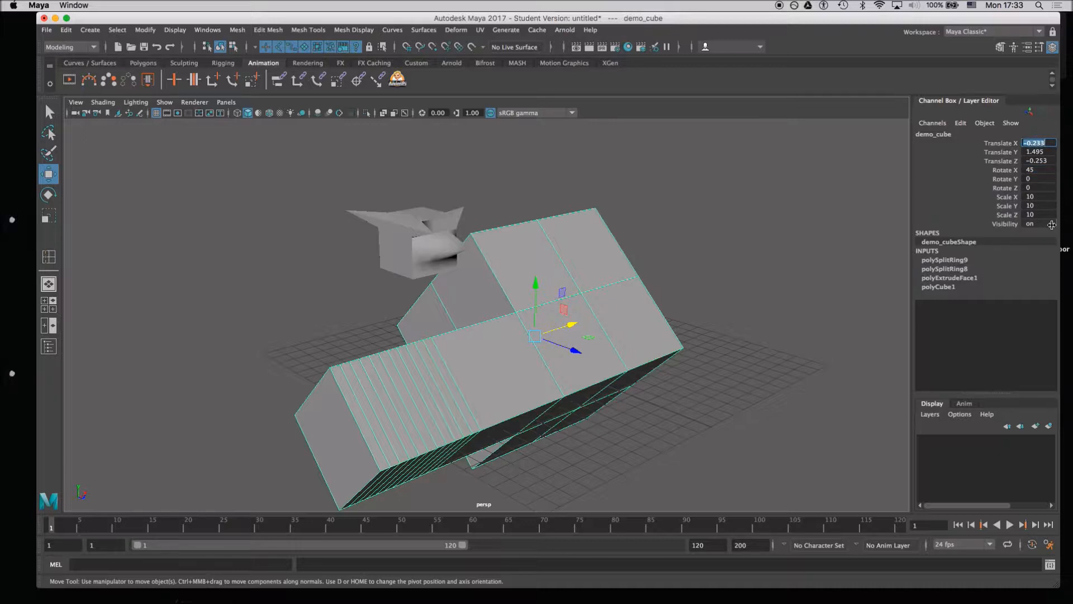
{"action": "type", "text": "320"}
{"action": "key", "text": "Return"}
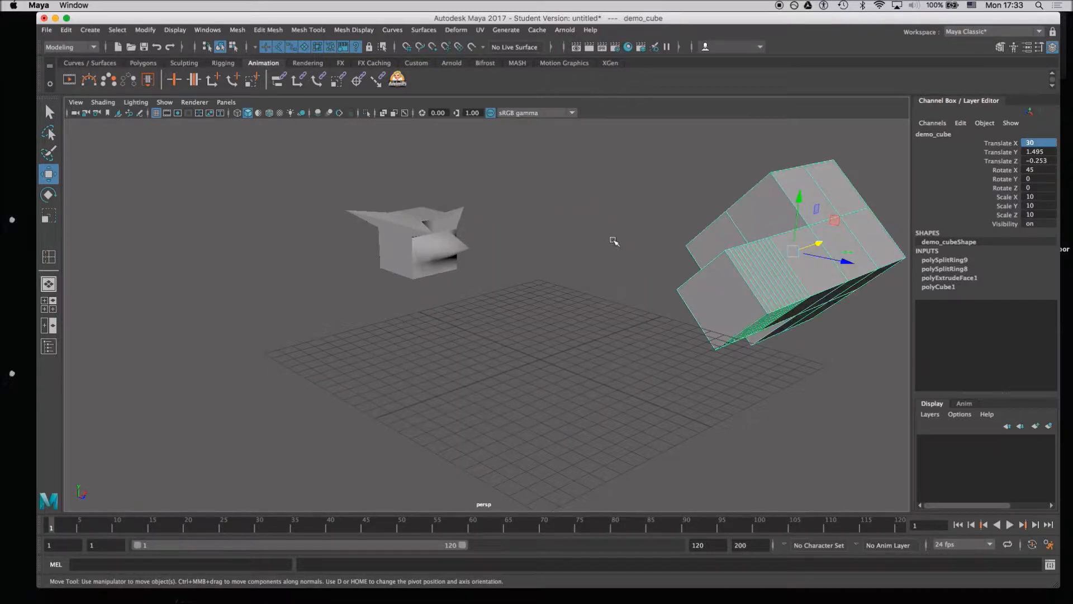
Move demo_cube freehand back over the grid and raise it, to about 8.3 in X and 6.8 in Y.
{"action": "left_click_drag", "start_coordinate": [646, 295], "coordinate": [559, 351], "text": "alt"}
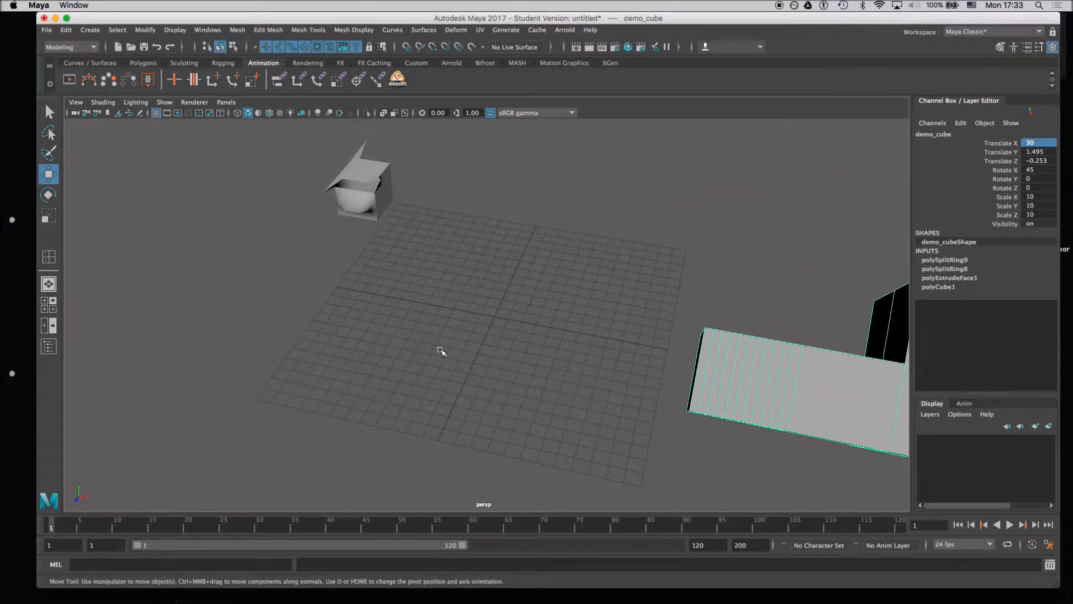
{"action": "right_click_drag", "start_coordinate": [522, 356], "coordinate": [525, 324], "text": "alt"}
{"action": "middle_click_drag", "start_coordinate": [525, 324], "coordinate": [403, 308], "text": "alt"}
{"action": "left_click_drag", "start_coordinate": [707, 352], "coordinate": [457, 306]}
{"action": "left_click_drag", "start_coordinate": [508, 359], "coordinate": [522, 296], "text": "alt"}
{"action": "middle_click_drag", "start_coordinate": [523, 295], "coordinate": [624, 329], "text": "alt"}
{"action": "left_click_drag", "start_coordinate": [505, 297], "coordinate": [506, 248]}
{"action": "left_click_drag", "start_coordinate": [620, 332], "coordinate": [527, 386], "text": "alt"}
{"action": "left_click_drag", "start_coordinate": [551, 314], "coordinate": [590, 326]}
{"action": "left_click_drag", "start_coordinate": [573, 388], "coordinate": [599, 400], "text": "alt"}
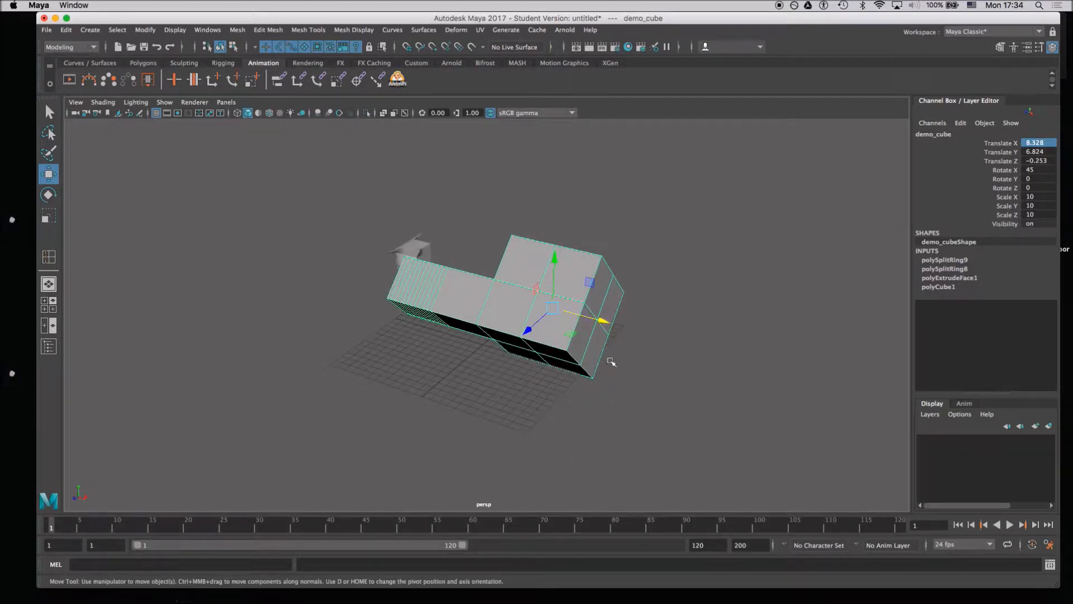
Turn on the smooth mesh preview for demo_cube and view the rounded shape from several angles.
{"action": "key", "text": "3"}
{"action": "left_click_drag", "start_coordinate": [515, 376], "coordinate": [569, 440], "text": "alt"}
{"action": "right_click_drag", "start_coordinate": [568, 440], "coordinate": [456, 390], "text": "alt"}
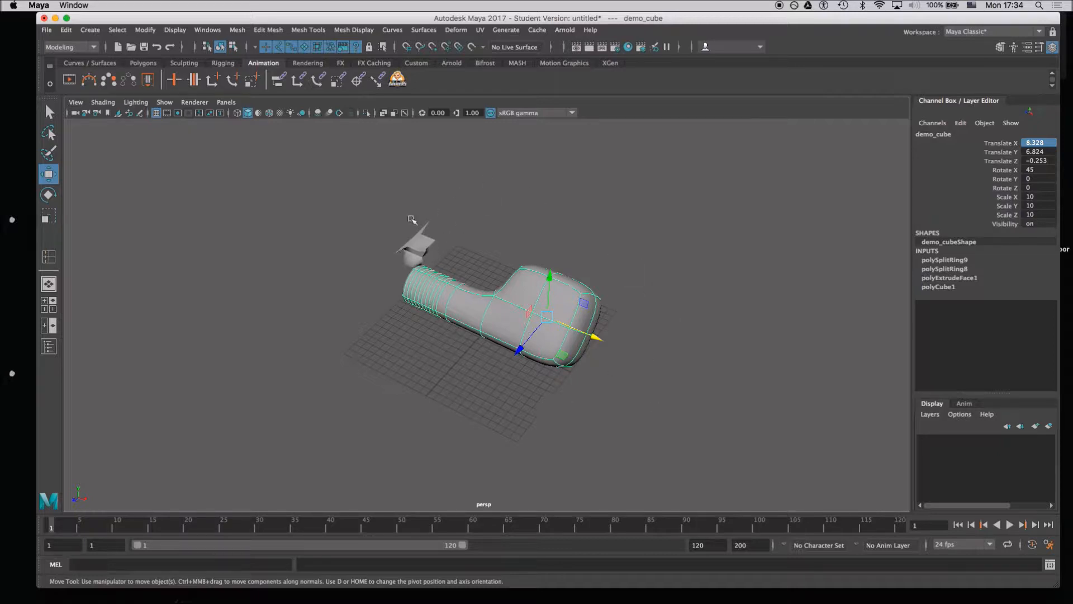
{"action": "left_click_drag", "start_coordinate": [519, 354], "coordinate": [455, 335], "text": "alt"}
{"action": "right_click_drag", "start_coordinate": [455, 335], "coordinate": [570, 441], "text": "alt"}
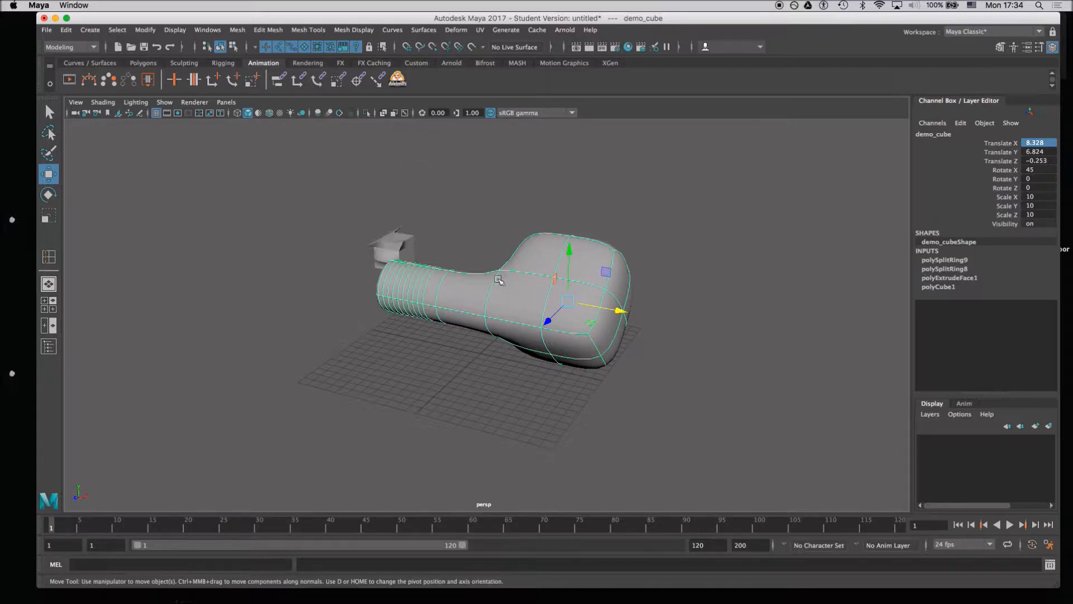
Switch demo_cube back and forth between the unsmoothed and smooth preview to compare them, ending on the smooth preview.
{"action": "key", "text": "1"}
{"action": "key", "text": "3"}
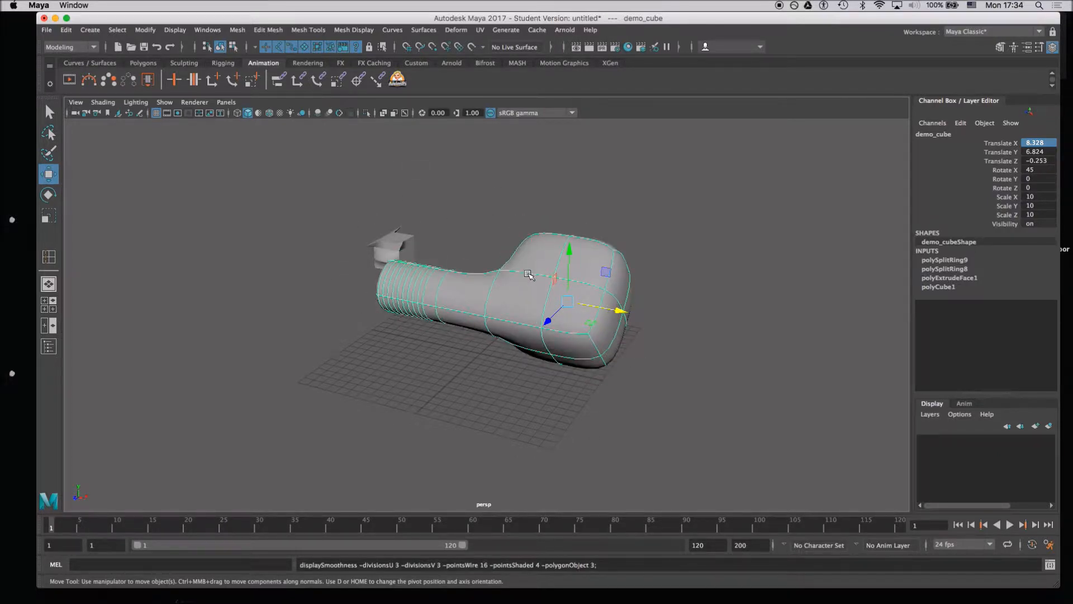
{"action": "key", "text": "1"}
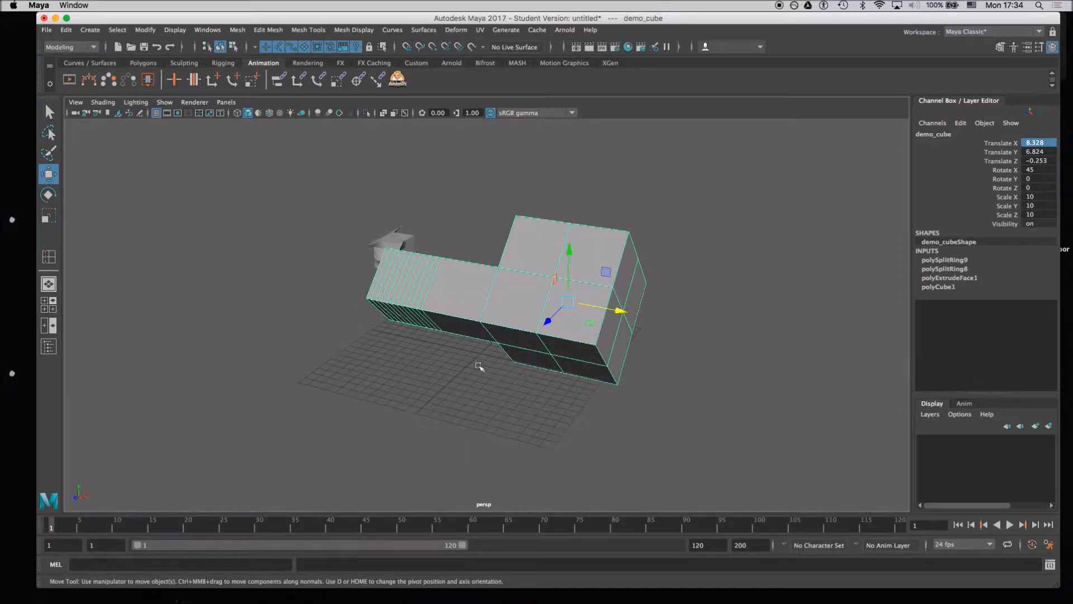
{"action": "key", "text": "3"}
{"action": "left_click_drag", "start_coordinate": [479, 417], "coordinate": [506, 409], "text": "alt"}
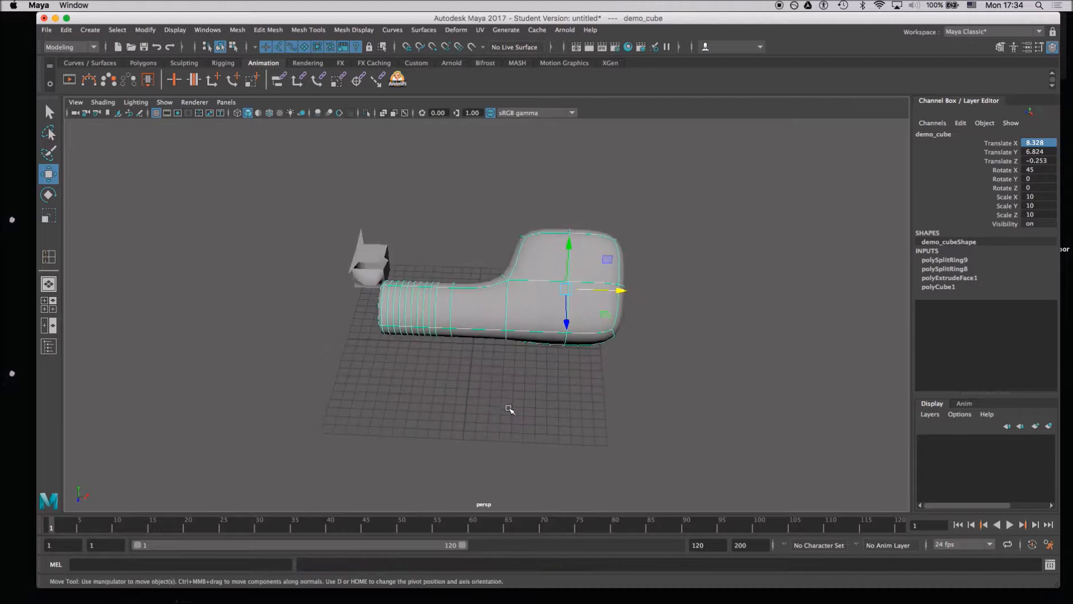
Return demo_cube to its unsmoothed display and start a new scene without saving the changes.
{"action": "key", "text": "1"}
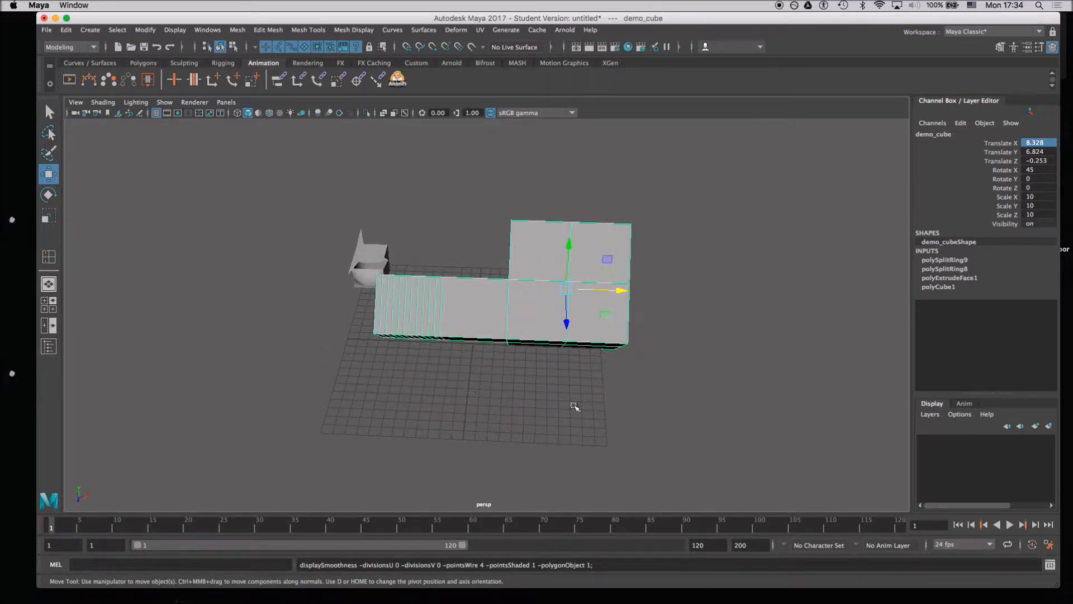
{"action": "left_click", "coordinate": [49, 33]}
{"action": "left_click", "coordinate": [62, 47]}
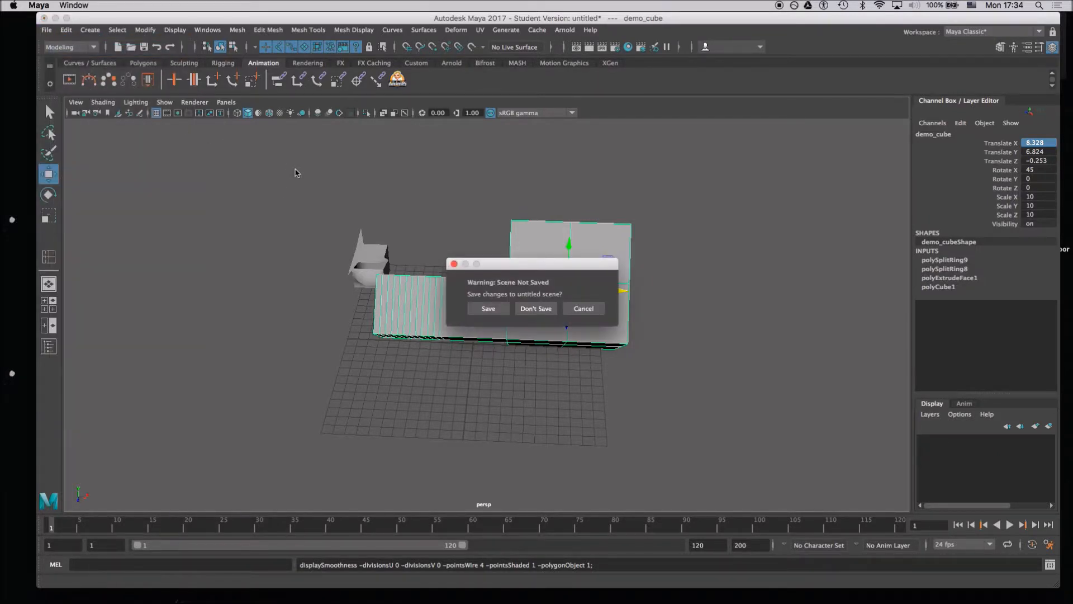
{"action": "left_click", "coordinate": [537, 311]}
{"action": "mouse_move", "coordinate": [480, 349]}
{"action": "left_mouse_down", "text": "alt"}
{"action": "mouse_move", "coordinate": [475, 302]}
{"action": "mouse_move", "coordinate": [507, 326]}
{"action": "mouse_move", "coordinate": [472, 338]}
{"action": "mouse_move", "coordinate": [491, 364]}
{"action": "mouse_move", "coordinate": [445, 316]}
{"action": "mouse_move", "coordinate": [467, 335]}
{"action": "left_mouse_up", "text": "alt"}
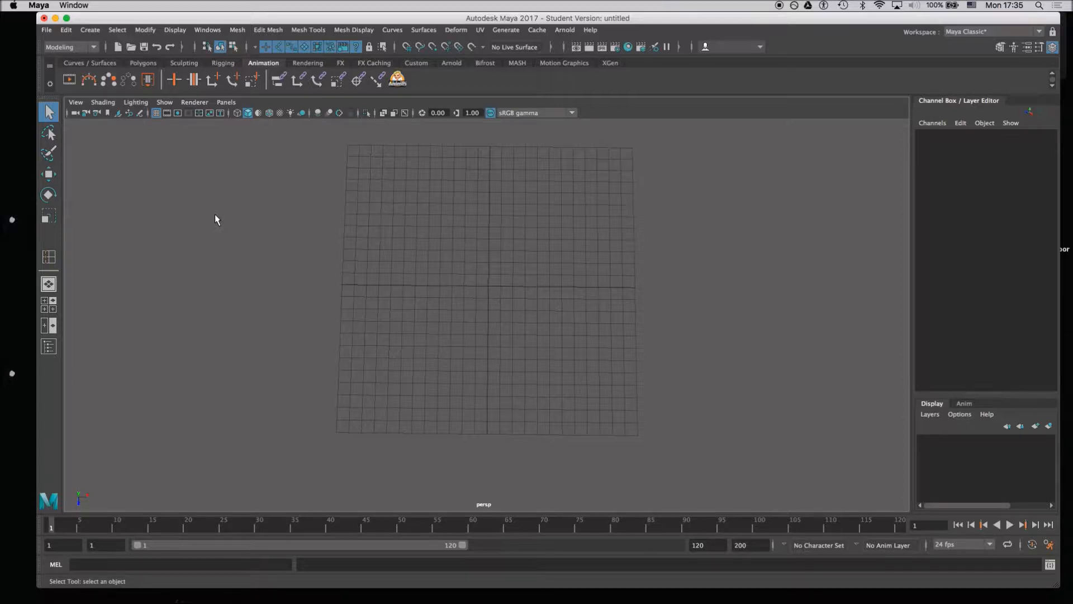
Open the reference image DemoSword.jpg from the desktop in Preview, look it over, and close it.
{"action": "left_click", "coordinate": [55, 18]}
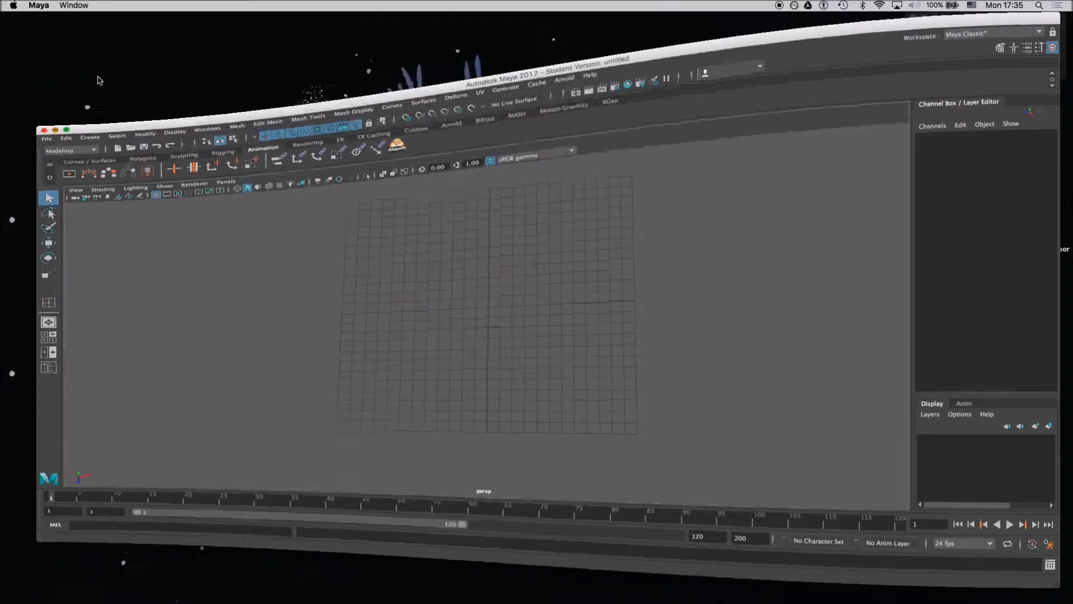
{"action": "left_click", "coordinate": [906, 220]}
{"action": "double_click", "coordinate": [905, 221]}
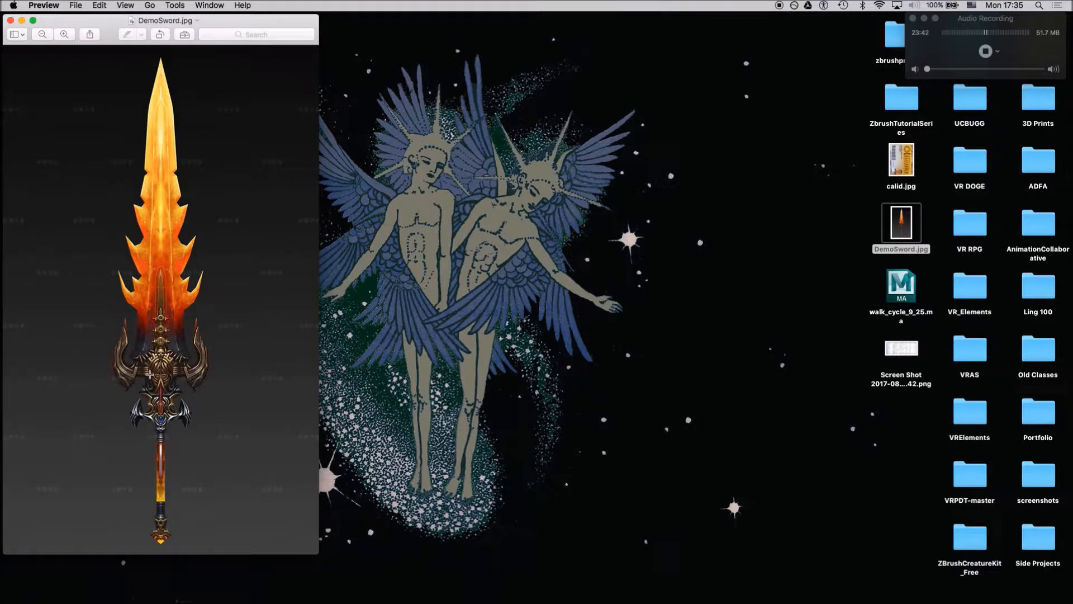
{"action": "left_click_drag", "start_coordinate": [80, 27], "coordinate": [201, 7]}
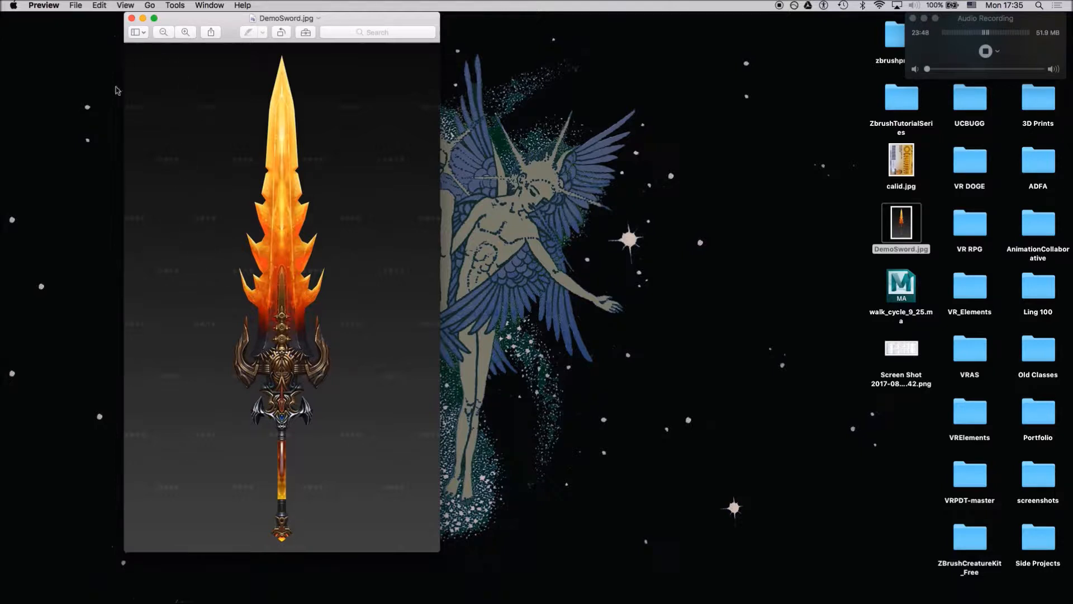
{"action": "left_click_drag", "start_coordinate": [187, 23], "coordinate": [219, 23]}
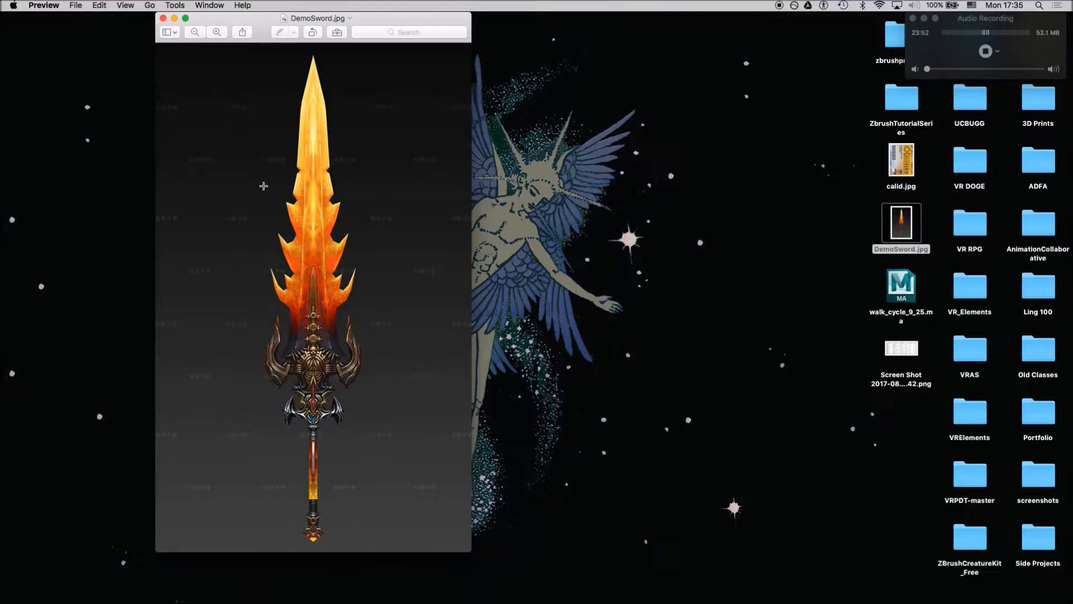
{"action": "left_click", "coordinate": [163, 18]}
{"action": "left_click", "coordinate": [250, 228]}
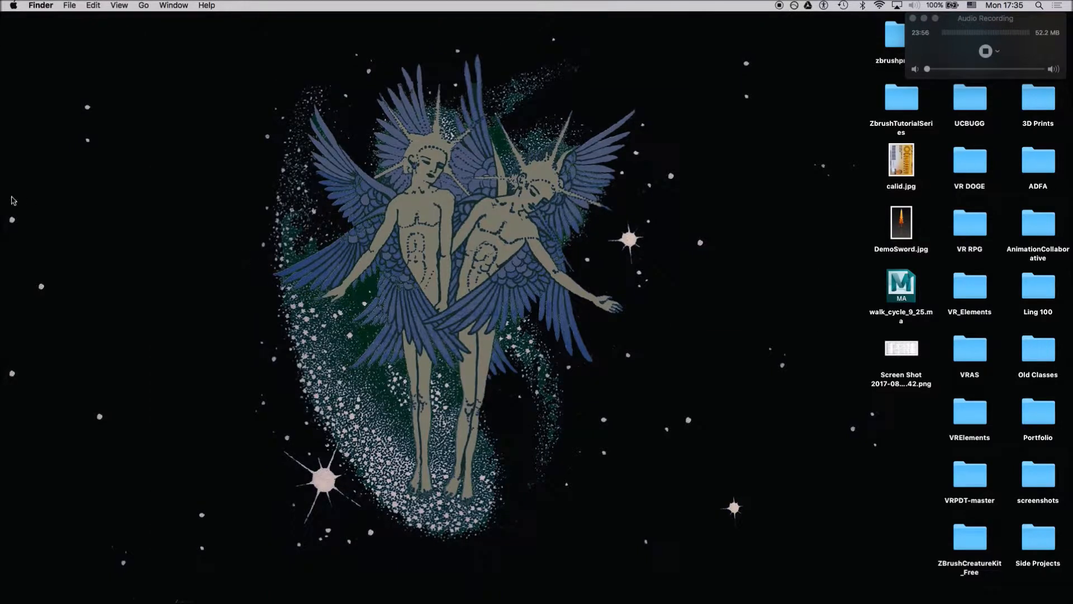
Reopen DemoSword.jpg from the desktop and switch back to Maya.
{"action": "mouse_move", "coordinate": [5, 212]}
{"action": "double_click", "coordinate": [901, 227]}
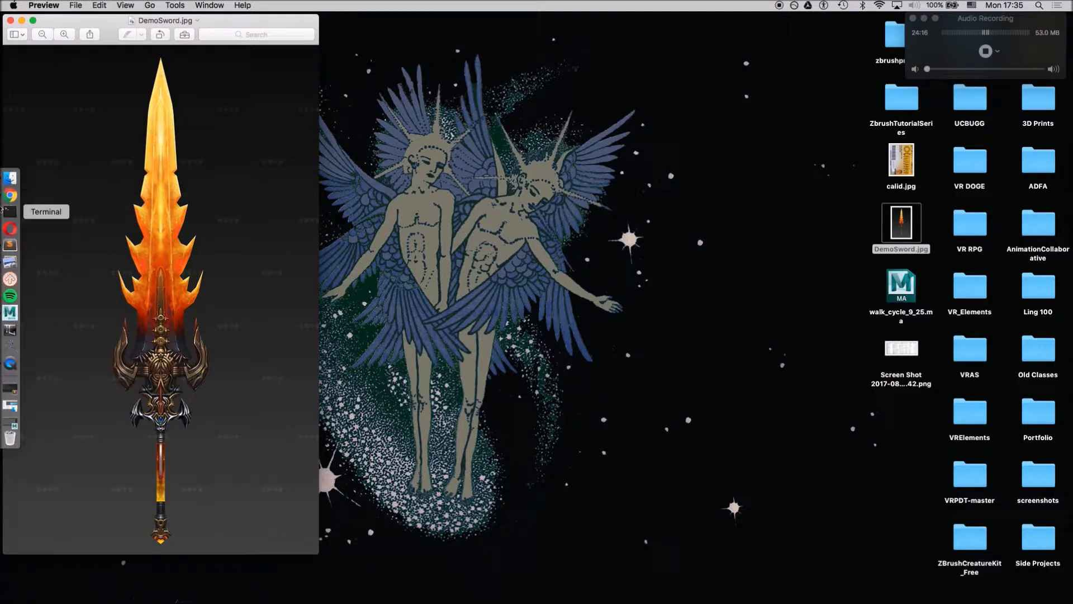
{"action": "mouse_move", "coordinate": [4, 313]}
{"action": "left_click", "coordinate": [4, 313]}
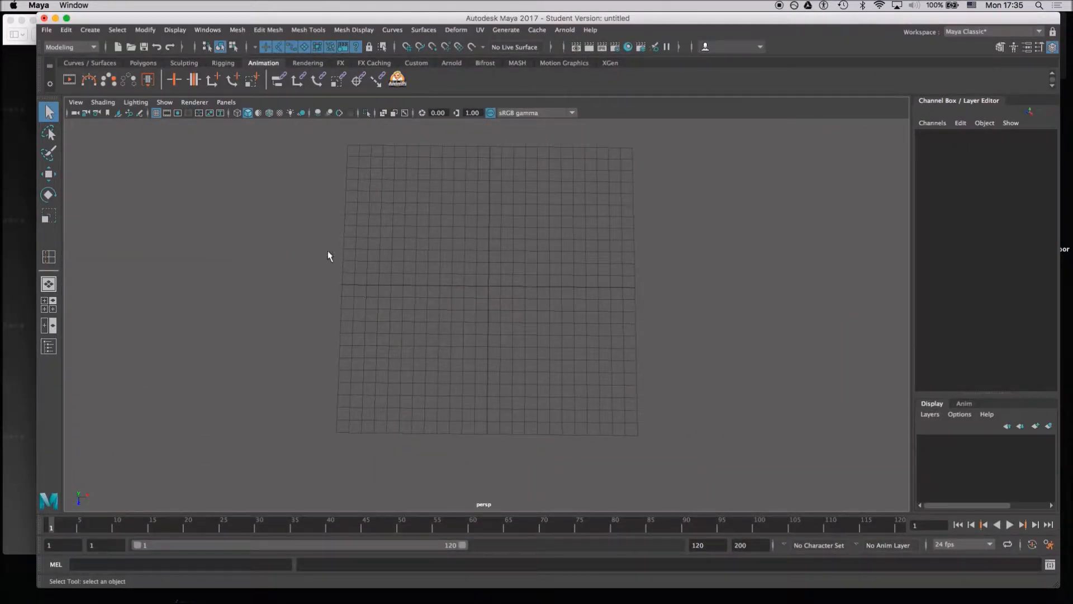
{"action": "left_click_drag", "start_coordinate": [398, 309], "coordinate": [360, 246], "text": "alt"}
{"action": "left_click_drag", "start_coordinate": [368, 288], "coordinate": [407, 232], "text": "alt"}
{"action": "left_click_drag", "start_coordinate": [430, 282], "coordinate": [480, 239], "text": "alt"}
{"action": "right_click_drag", "start_coordinate": [440, 218], "coordinate": [481, 228], "text": "alt"}
{"action": "middle_click_drag", "start_coordinate": [479, 254], "coordinate": [453, 323], "text": "alt"}
{"action": "left_click_drag", "start_coordinate": [453, 328], "coordinate": [425, 326], "text": "alt"}
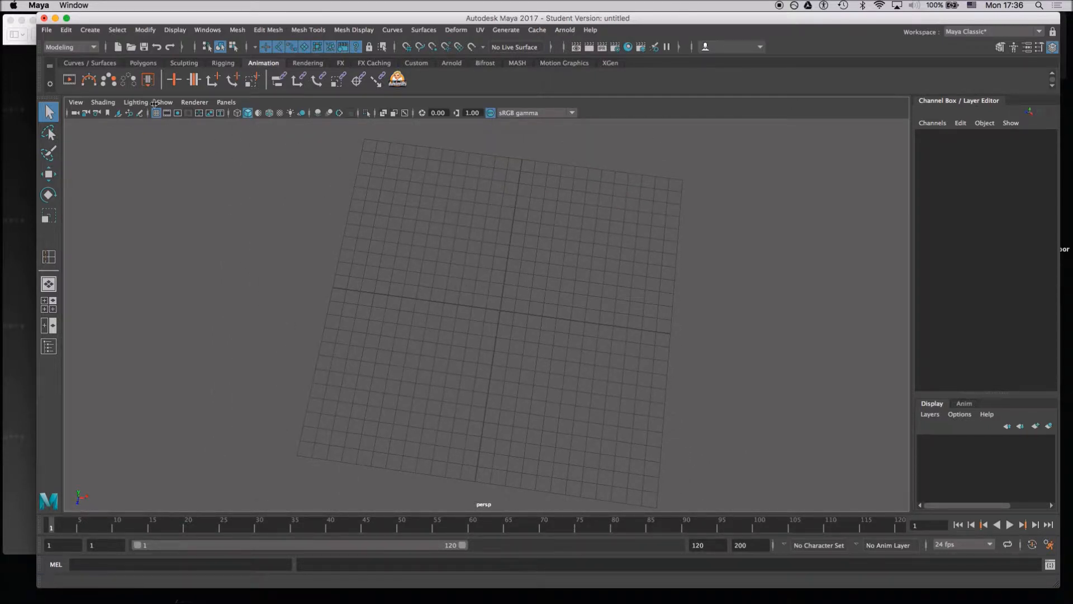
Switch the viewport from the perspective camera to the front orthographic view.
{"action": "left_click", "coordinate": [228, 103]}
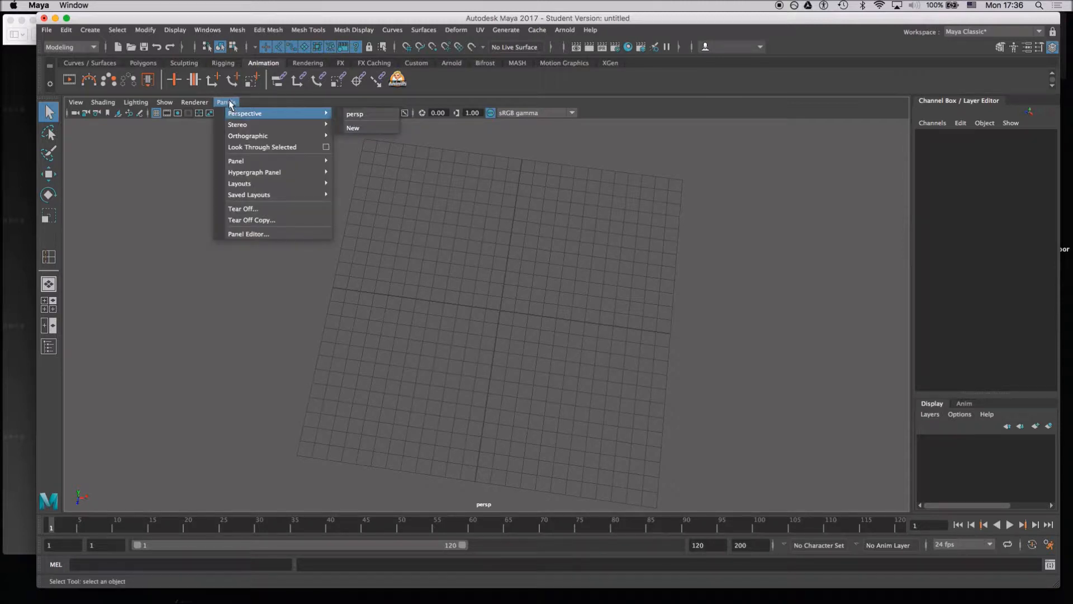
{"action": "left_click", "coordinate": [233, 105]}
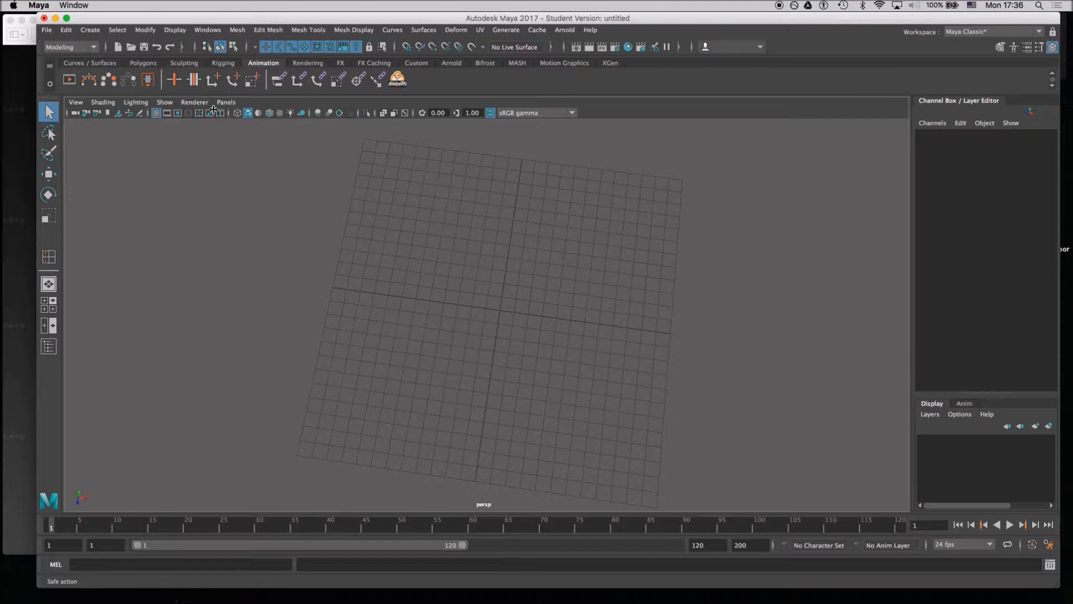
{"action": "left_click", "coordinate": [229, 103]}
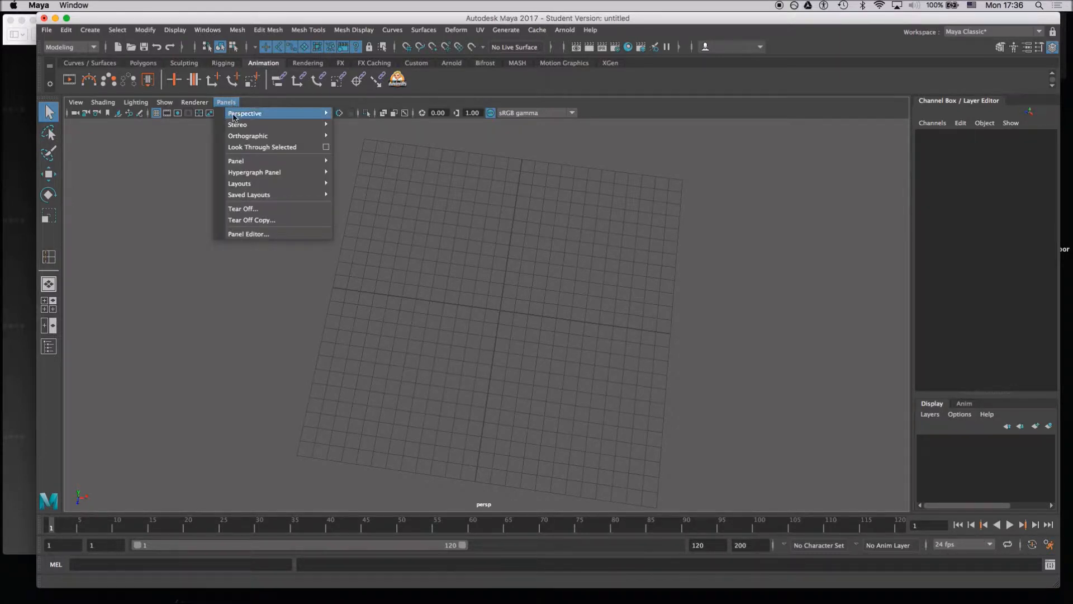
{"action": "mouse_move", "coordinate": [242, 139]}
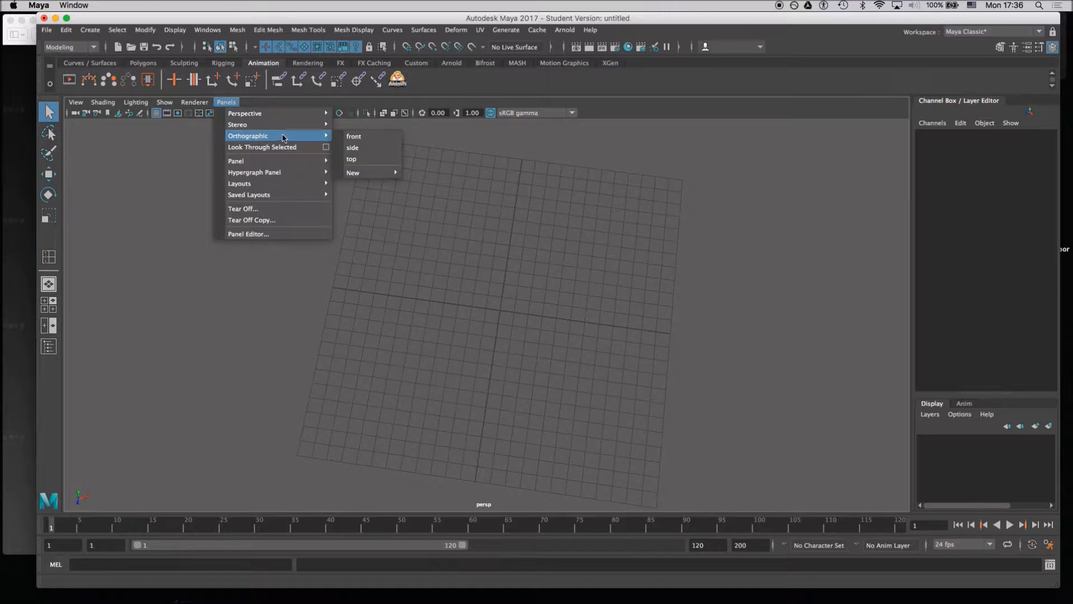
{"action": "left_click", "coordinate": [381, 138]}
{"action": "right_click_drag", "start_coordinate": [452, 320], "coordinate": [287, 243], "text": "alt"}
{"action": "mouse_move", "coordinate": [497, 333]}
{"action": "right_mouse_down", "text": "alt"}
{"action": "mouse_move", "coordinate": [366, 259]}
{"action": "mouse_move", "coordinate": [503, 328]}
{"action": "mouse_move", "coordinate": [482, 346]}
{"action": "right_mouse_up", "text": "alt"}
{"action": "left_click_drag", "start_coordinate": [481, 349], "coordinate": [463, 330], "text": "alt"}
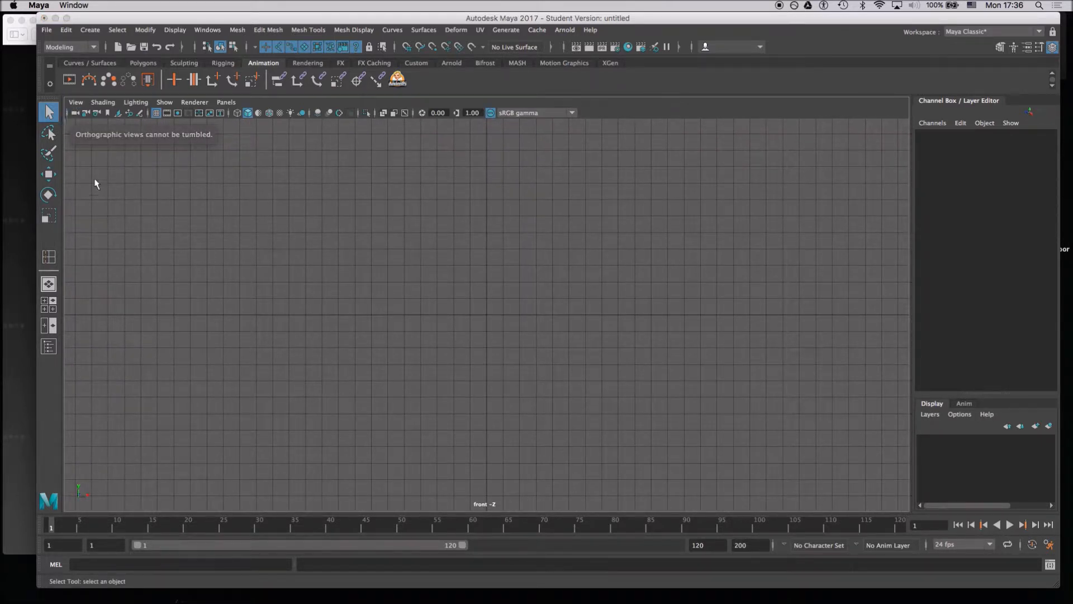
{"action": "left_click", "coordinate": [82, 102]}
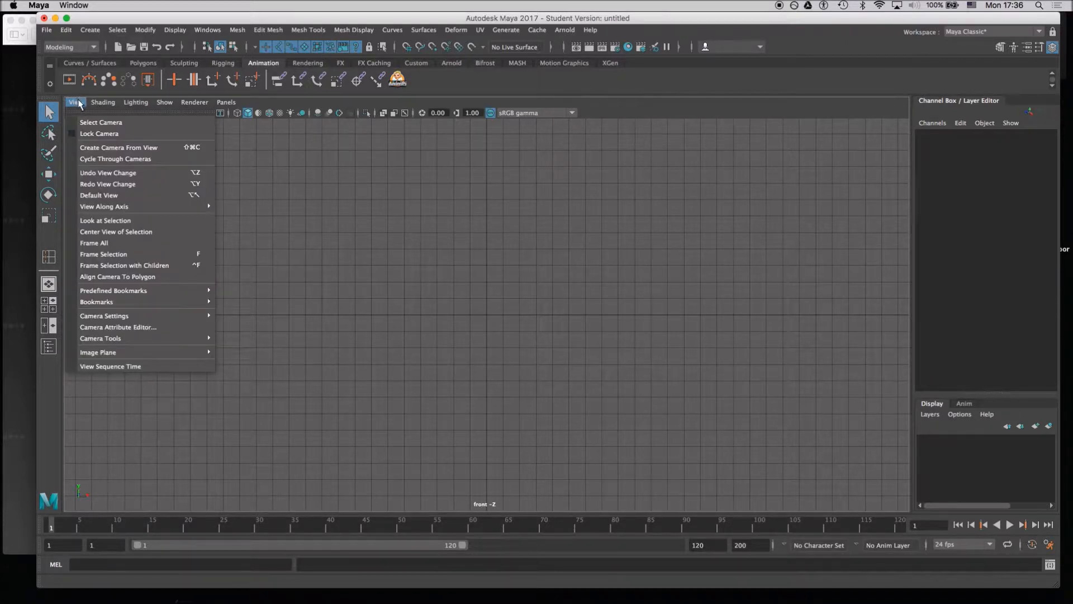
{"action": "left_click", "coordinate": [77, 103]}
{"action": "left_click", "coordinate": [77, 104]}
{"action": "mouse_move", "coordinate": [231, 104]}
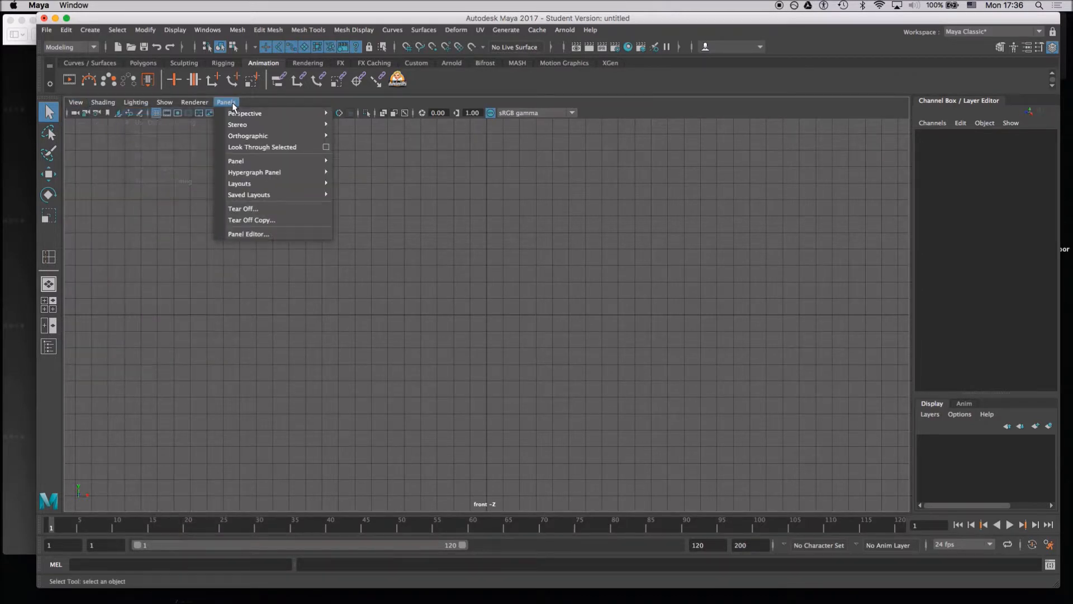
{"action": "mouse_move", "coordinate": [104, 338]}
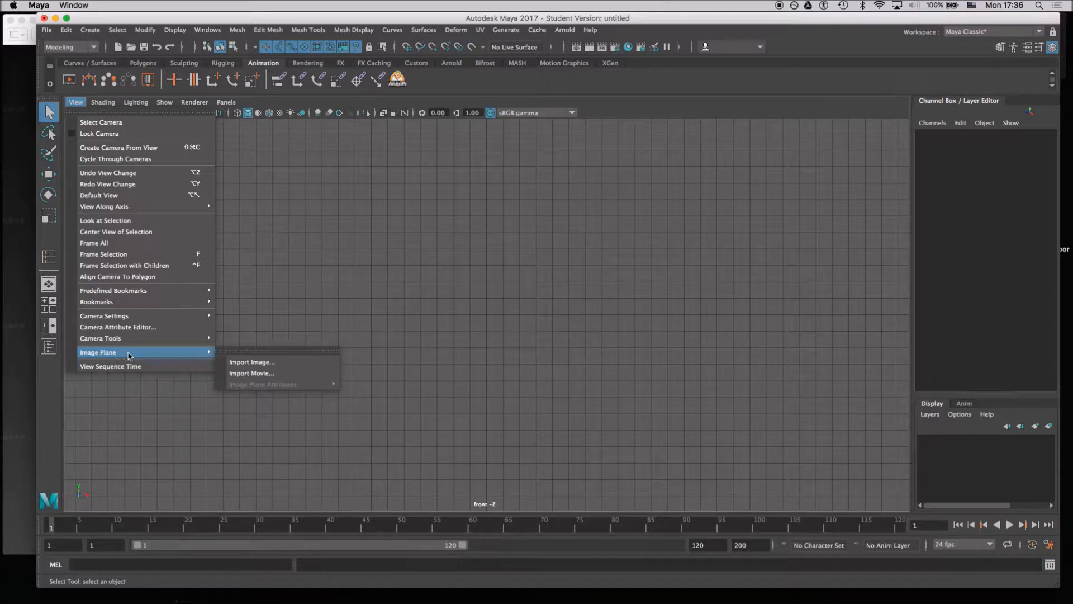
{"action": "left_click", "coordinate": [252, 362]}
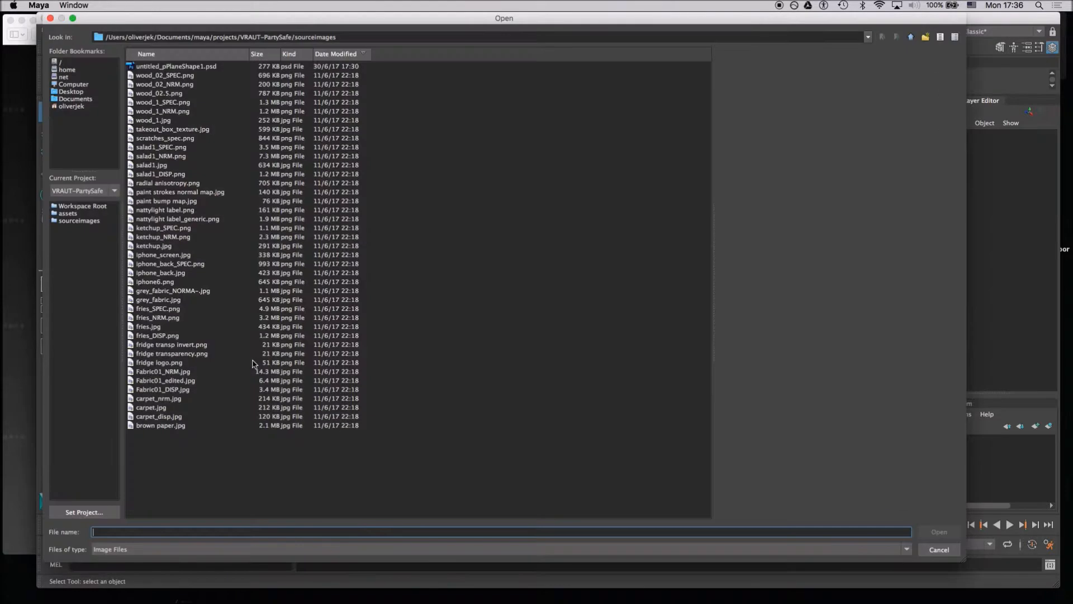
{"action": "left_click_drag", "start_coordinate": [135, 21], "coordinate": [186, 12]}
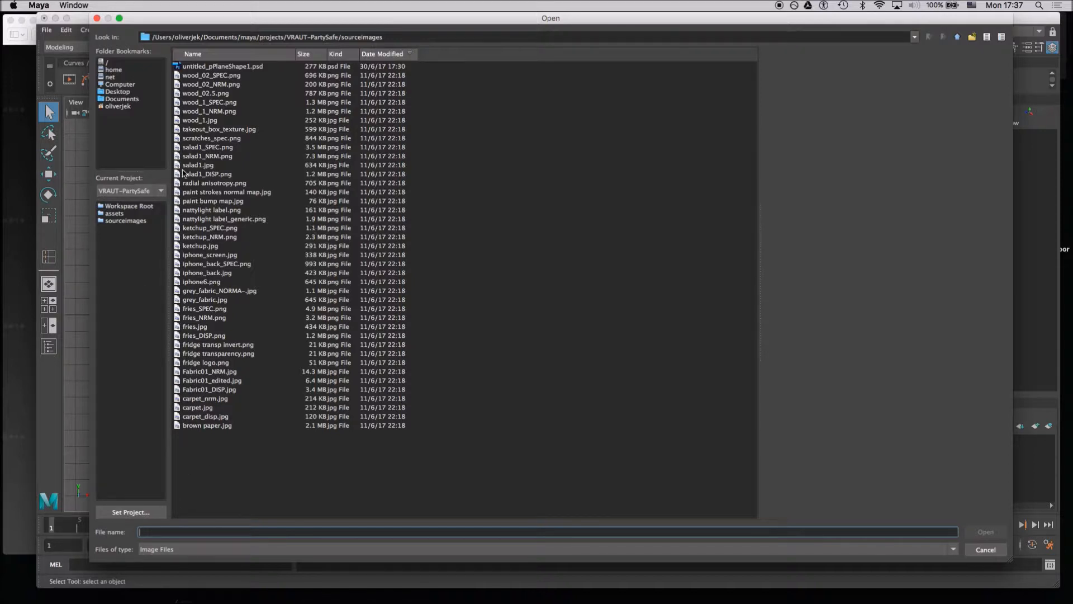
{"action": "left_click", "coordinate": [129, 92]}
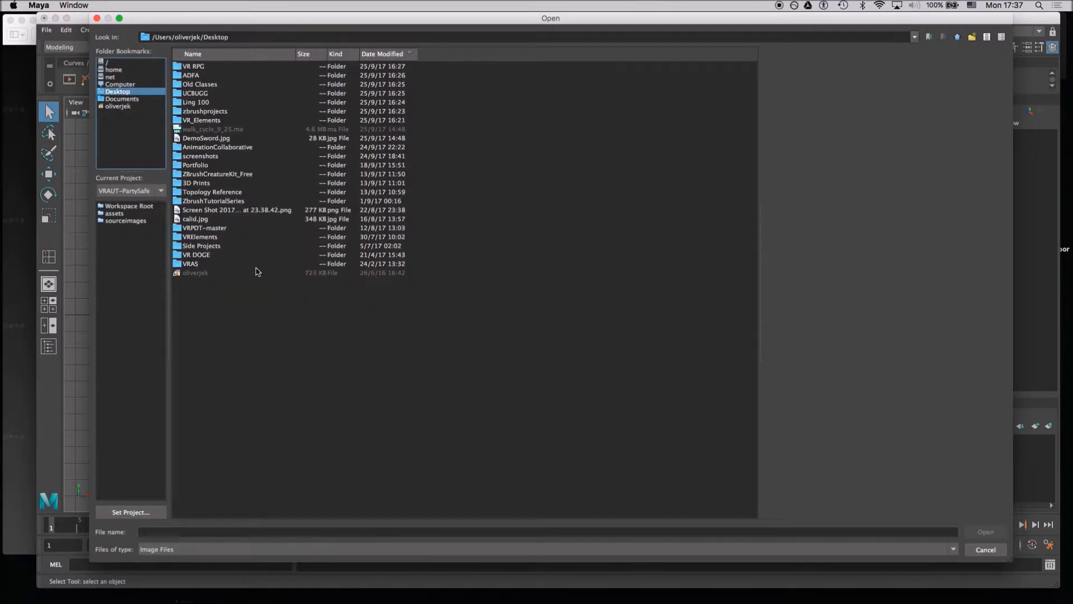
{"action": "left_click_drag", "start_coordinate": [142, 21], "coordinate": [394, 247]}
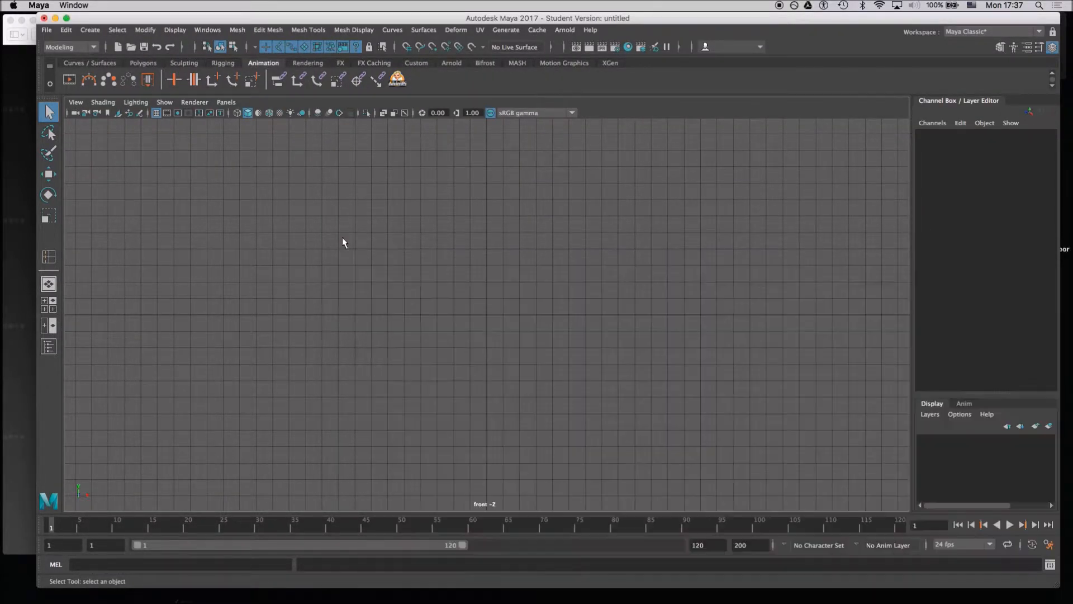
{"action": "left_click", "coordinate": [348, 245]}
Import DemoSword.jpg from the Desktop folder as an image plane in the front view.
{"action": "left_click", "coordinate": [73, 103]}
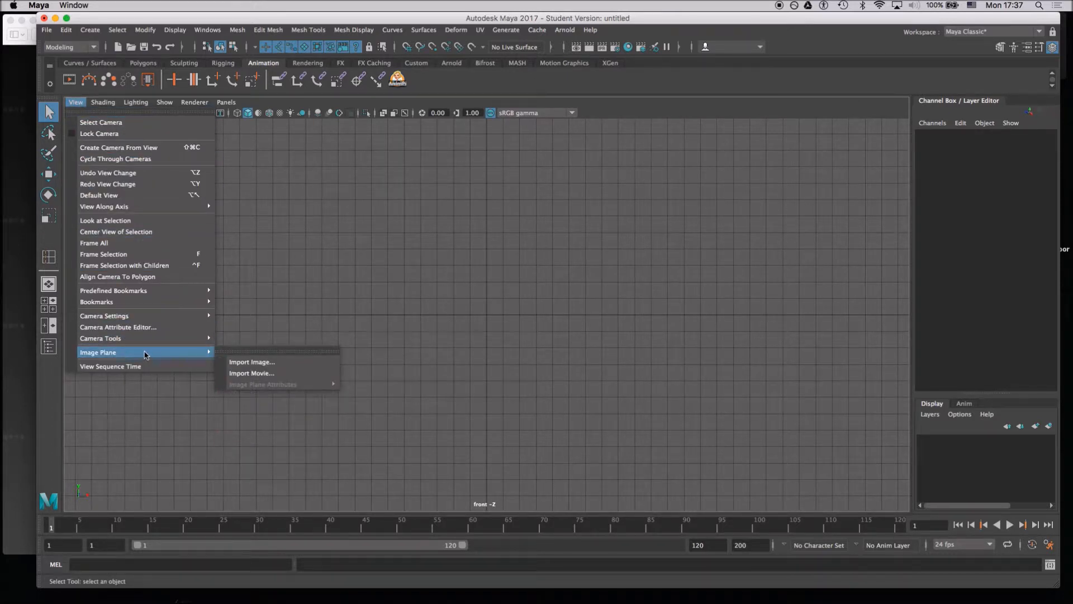
{"action": "left_click", "coordinate": [250, 363]}
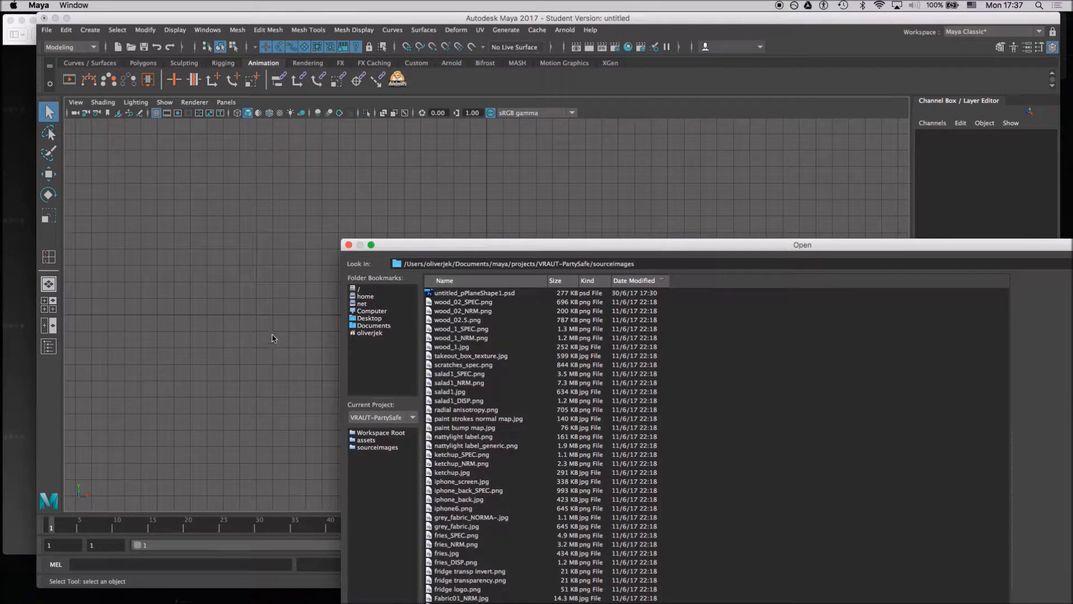
{"action": "left_click_drag", "start_coordinate": [521, 249], "coordinate": [421, 22]}
{"action": "left_click", "coordinate": [276, 92]}
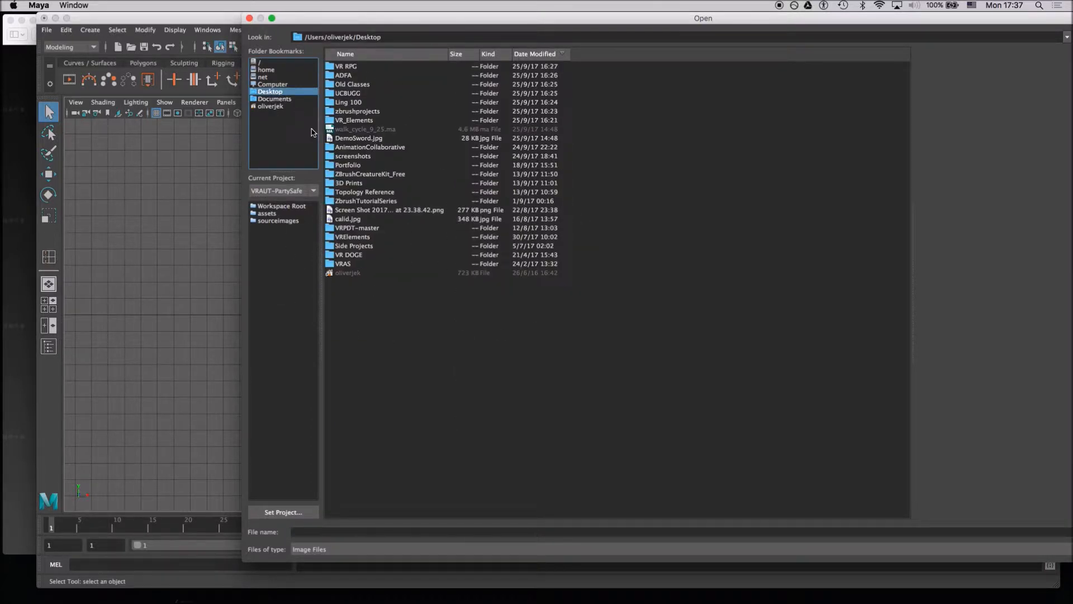
{"action": "left_click", "coordinate": [361, 140]}
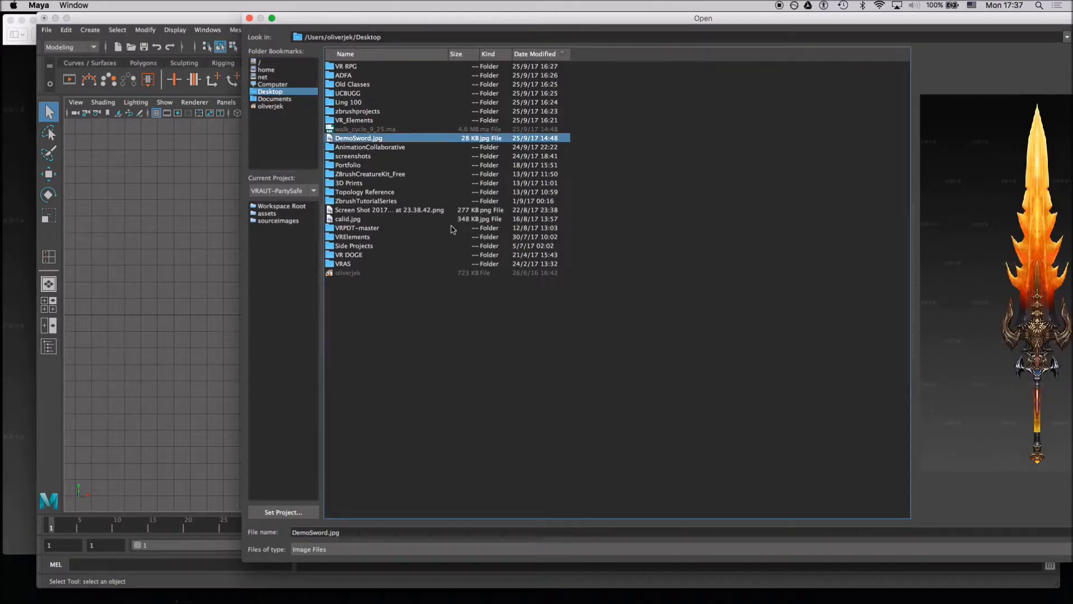
{"action": "double_click", "coordinate": [384, 140]}
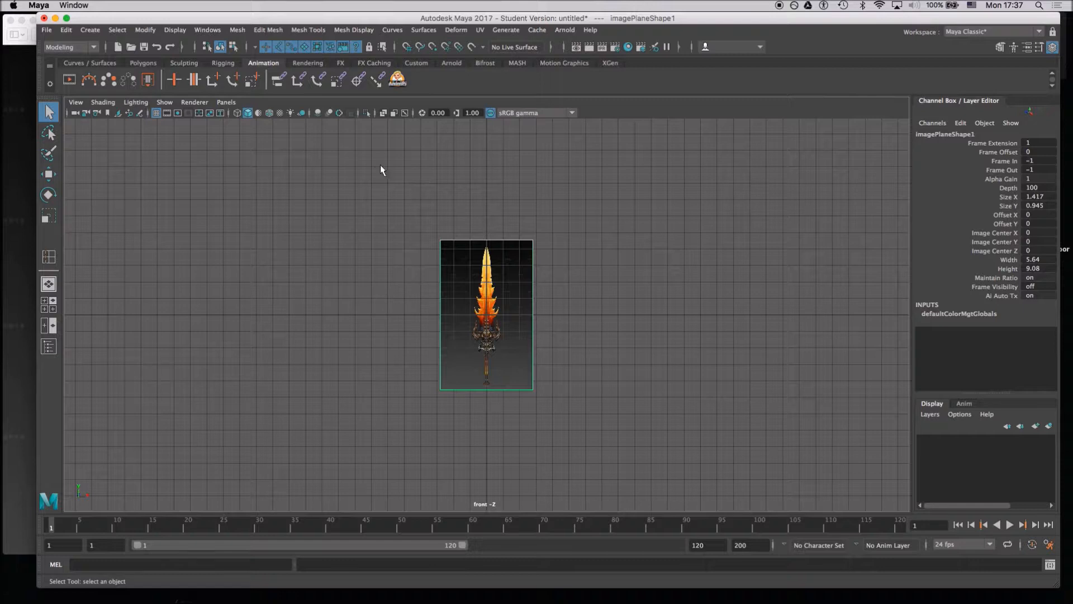
Scale the sword image plane up uniformly to about 2.28 times its size, then activate the Move tool.
{"action": "scroll", "coordinate": [363, 307], "scroll_direction": "up", "scroll_amount": 5}
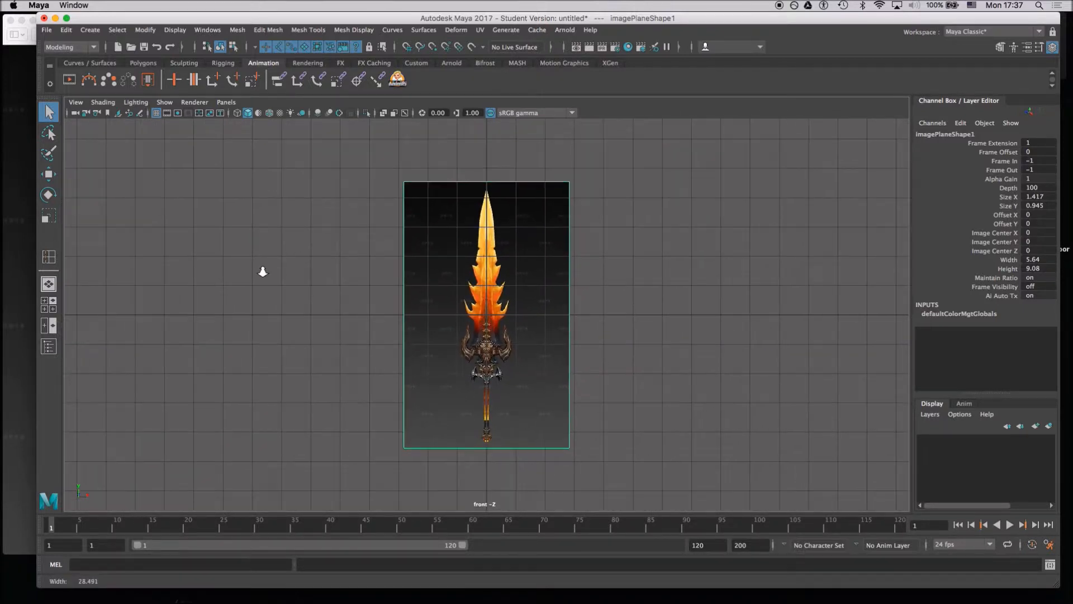
{"action": "scroll", "coordinate": [262, 271], "scroll_direction": "down", "scroll_amount": 3}
{"action": "scroll", "coordinate": [380, 372], "scroll_direction": "down", "scroll_amount": 2}
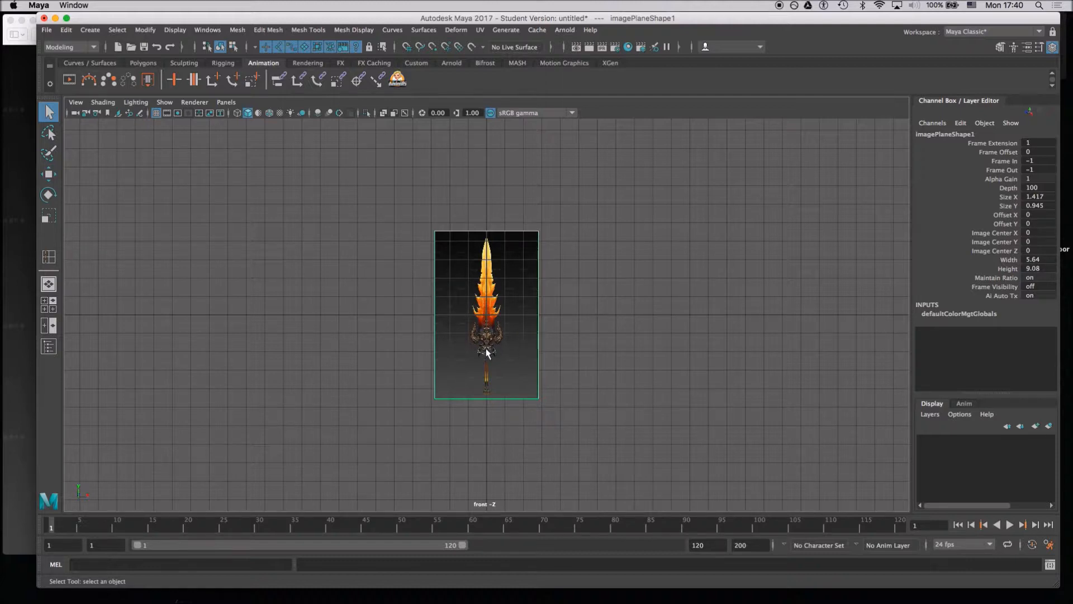
{"action": "key", "text": "r"}
{"action": "left_click_drag", "start_coordinate": [487, 314], "coordinate": [606, 198]}
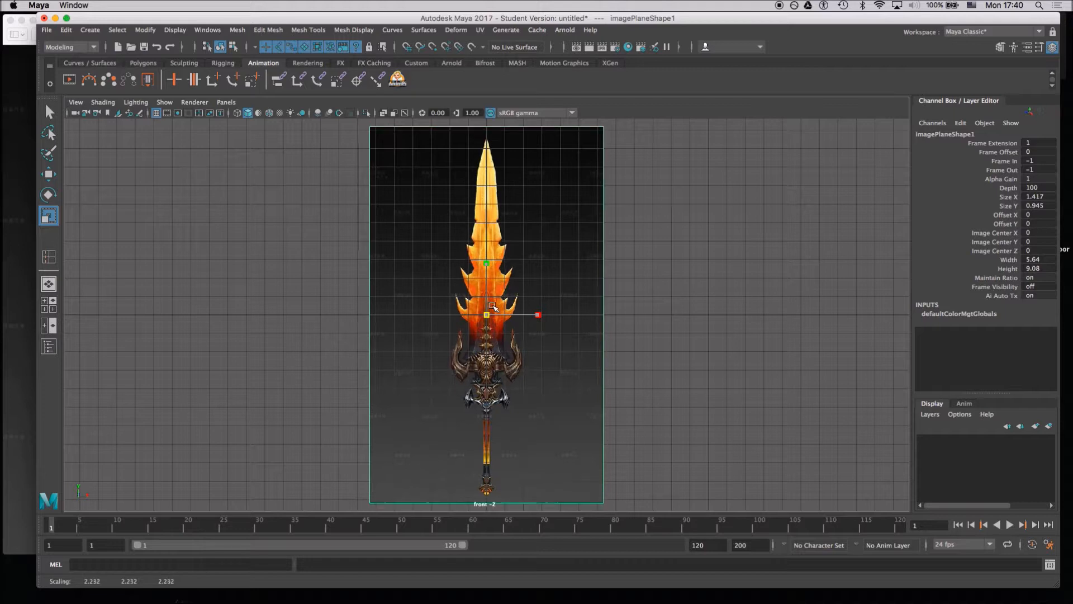
{"action": "left_click_drag", "start_coordinate": [486, 314], "coordinate": [490, 304]}
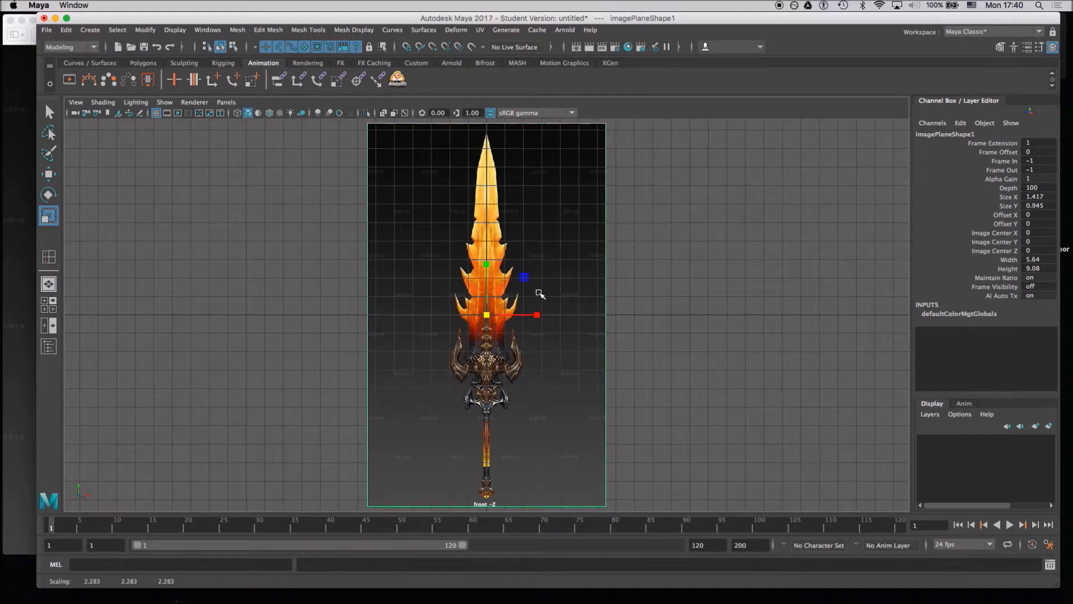
{"action": "key", "text": "e"}
{"action": "key", "text": "w"}
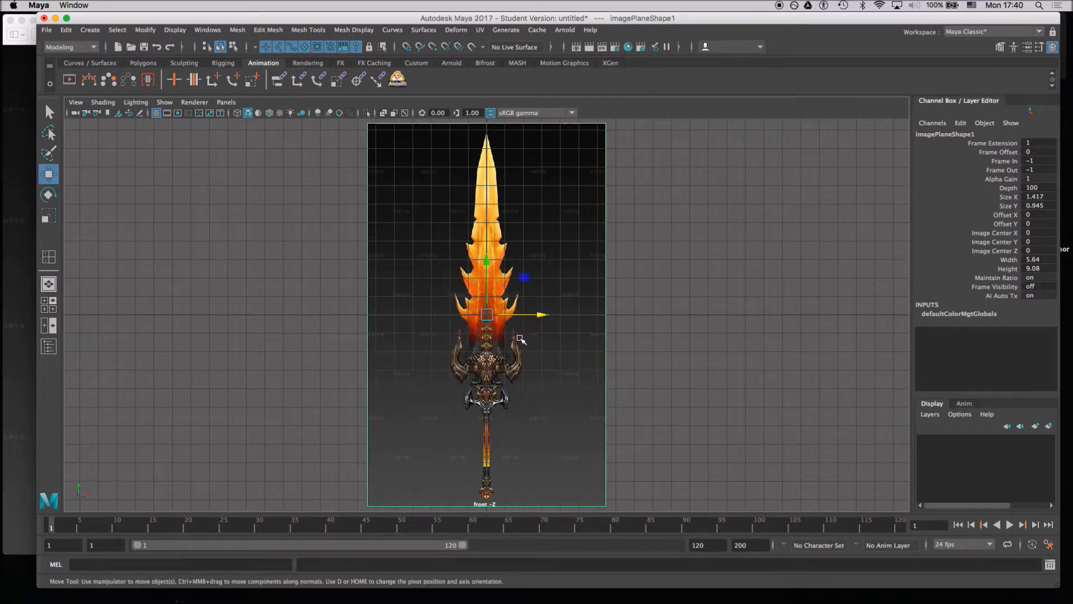
{"action": "scroll", "coordinate": [476, 309], "scroll_direction": "up", "scroll_amount": 1}
{"action": "scroll", "coordinate": [476, 308], "scroll_direction": "down", "scroll_amount": 1}
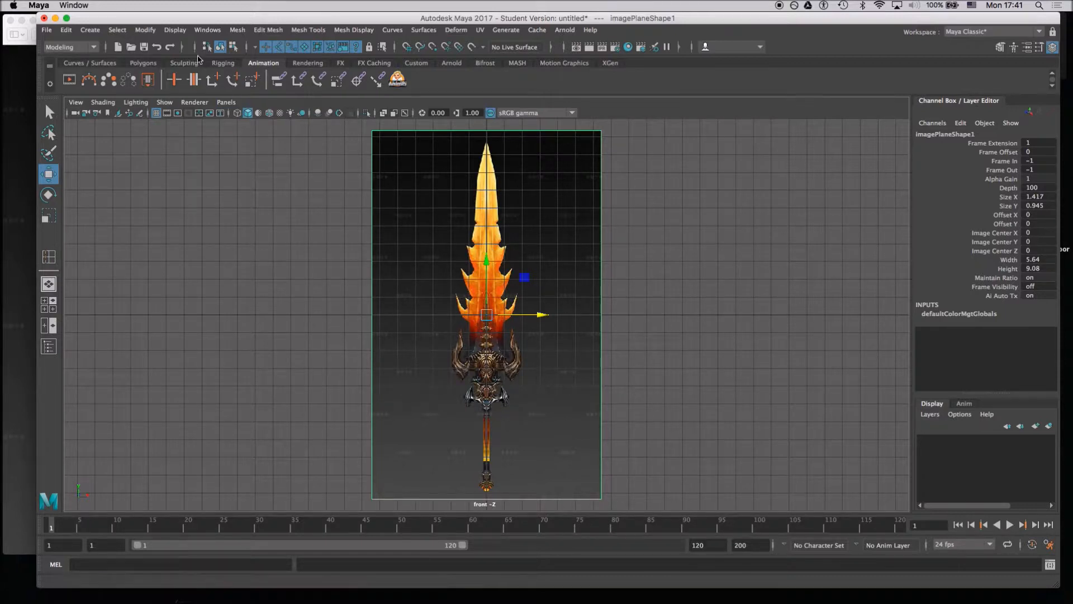
Create a polygon plane at the origin with the default settings.
{"action": "left_click", "coordinate": [90, 30]}
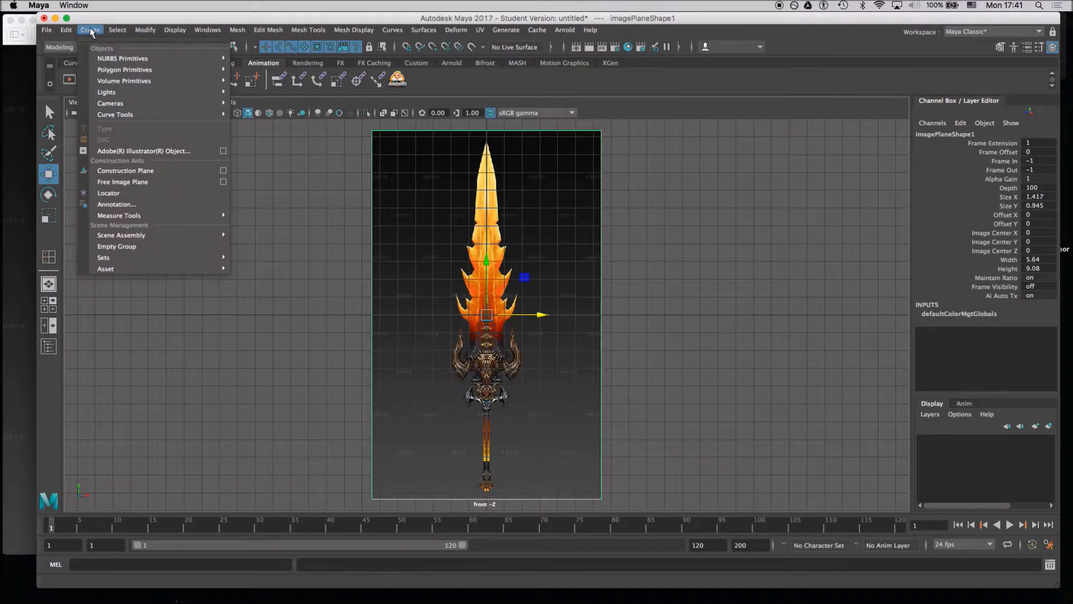
{"action": "mouse_move", "coordinate": [118, 71]}
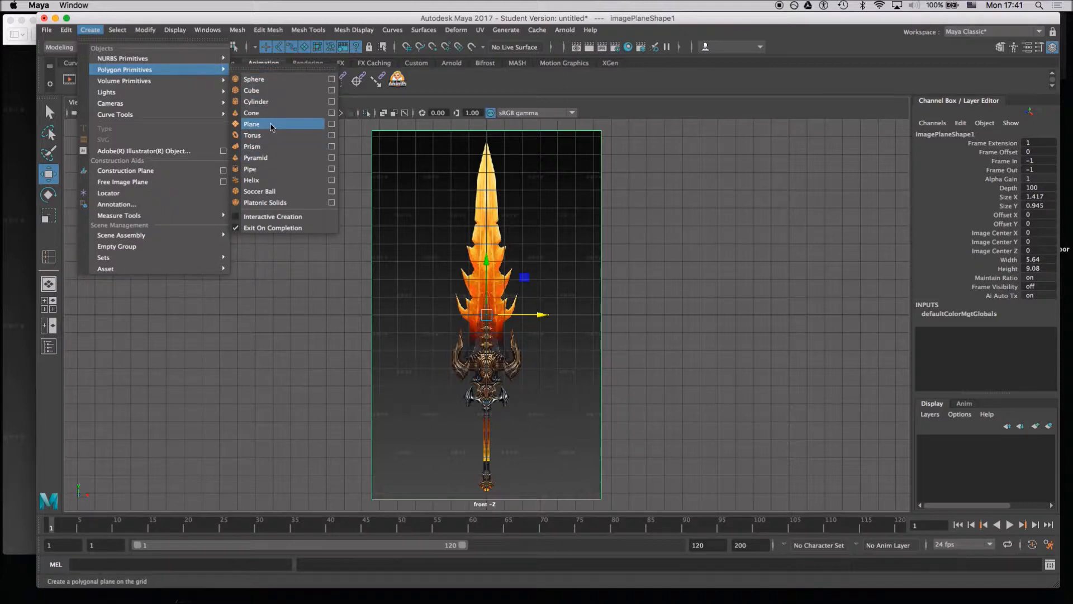
{"action": "left_click", "coordinate": [289, 126]}
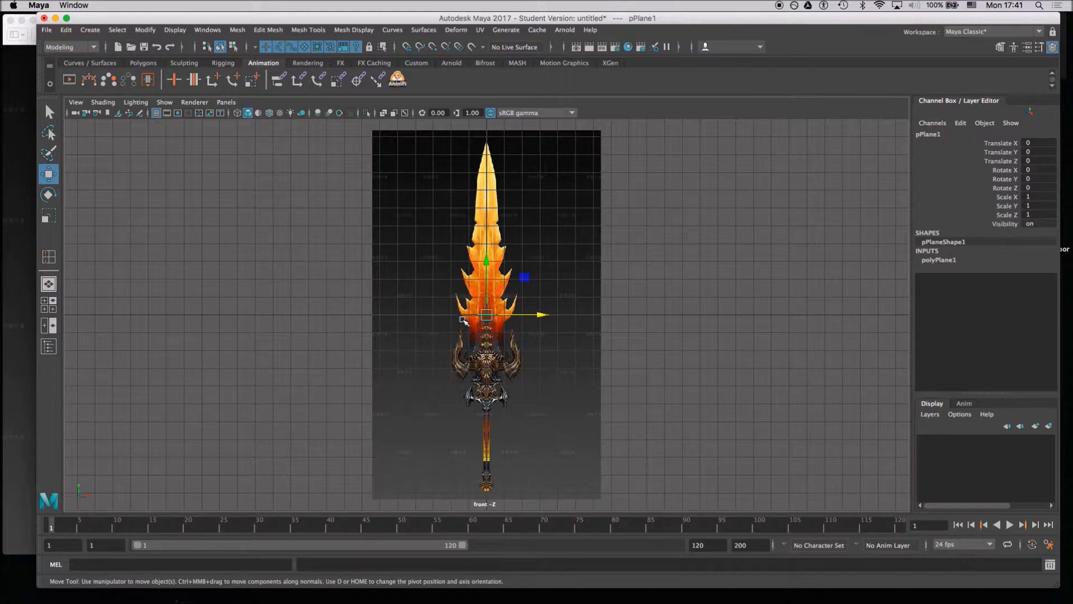
Switch from the front view to a full-size perspective view.
{"action": "key", "text": "space"}
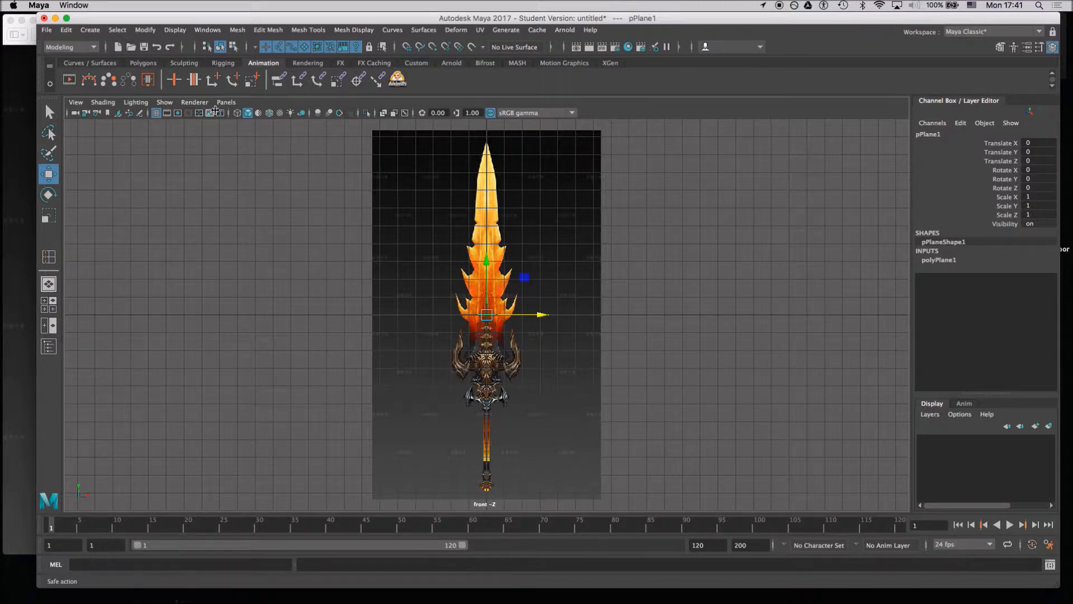
{"action": "left_click", "coordinate": [226, 102]}
{"action": "mouse_move", "coordinate": [235, 114]}
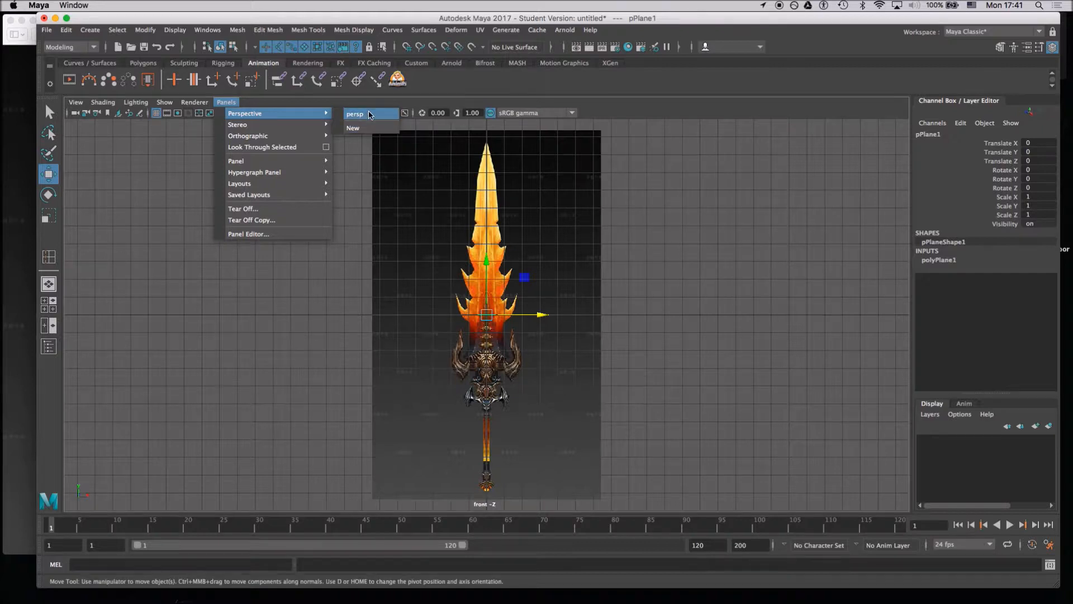
{"action": "left_click", "coordinate": [229, 104]}
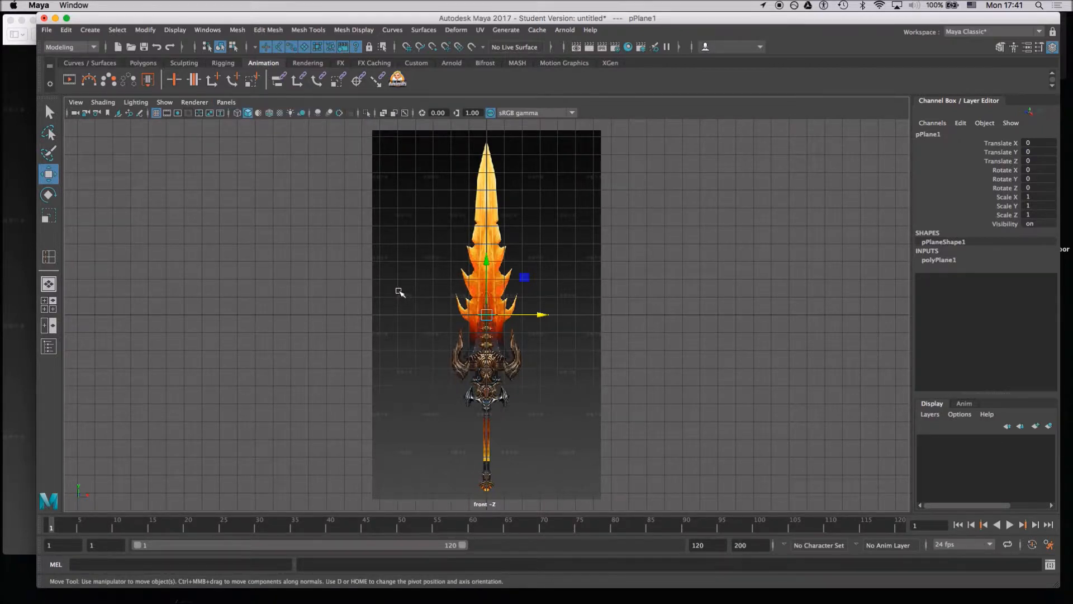
{"action": "key", "text": "space"}
{"action": "key", "text": "space"}
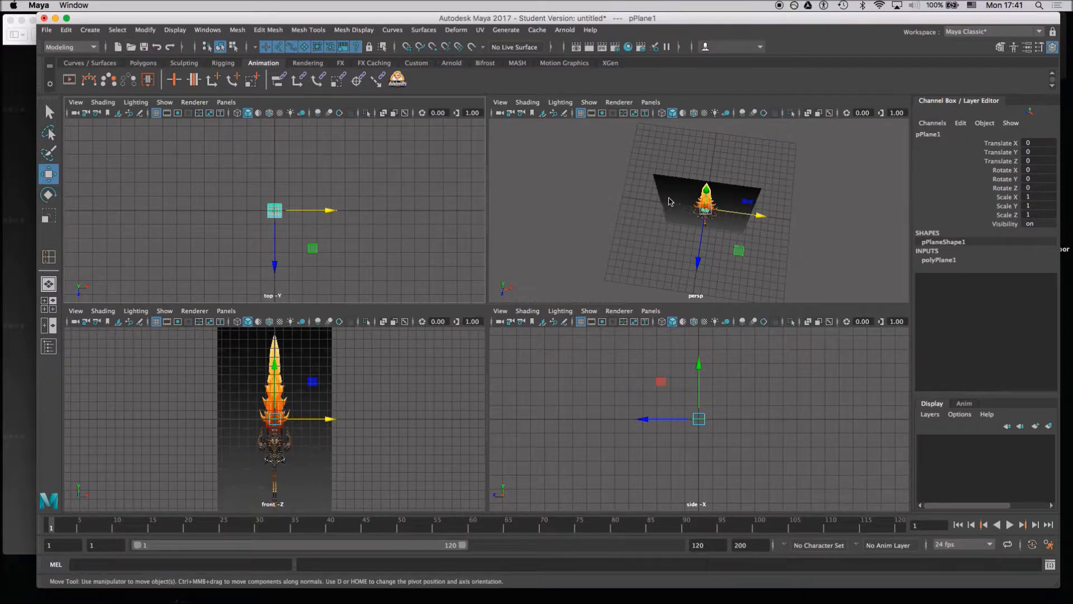
{"action": "key", "text": "space"}
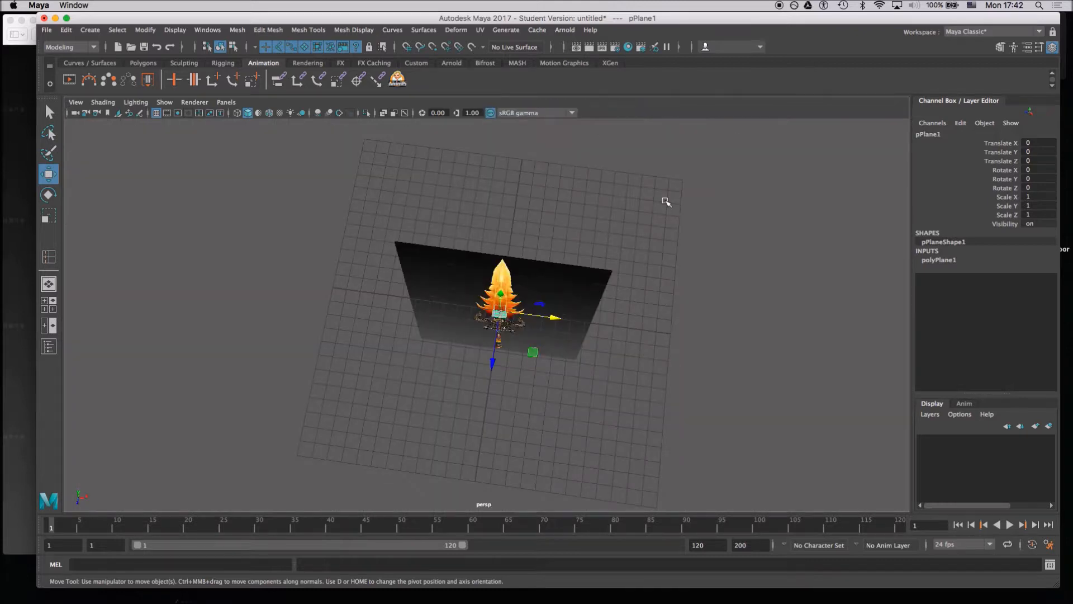
Set the polygon plane's X rotation to 90 so it stands parallel to the sword image.
{"action": "left_click_drag", "start_coordinate": [480, 309], "coordinate": [478, 274], "text": "alt"}
{"action": "right_click_drag", "start_coordinate": [441, 261], "coordinate": [485, 287], "text": "alt"}
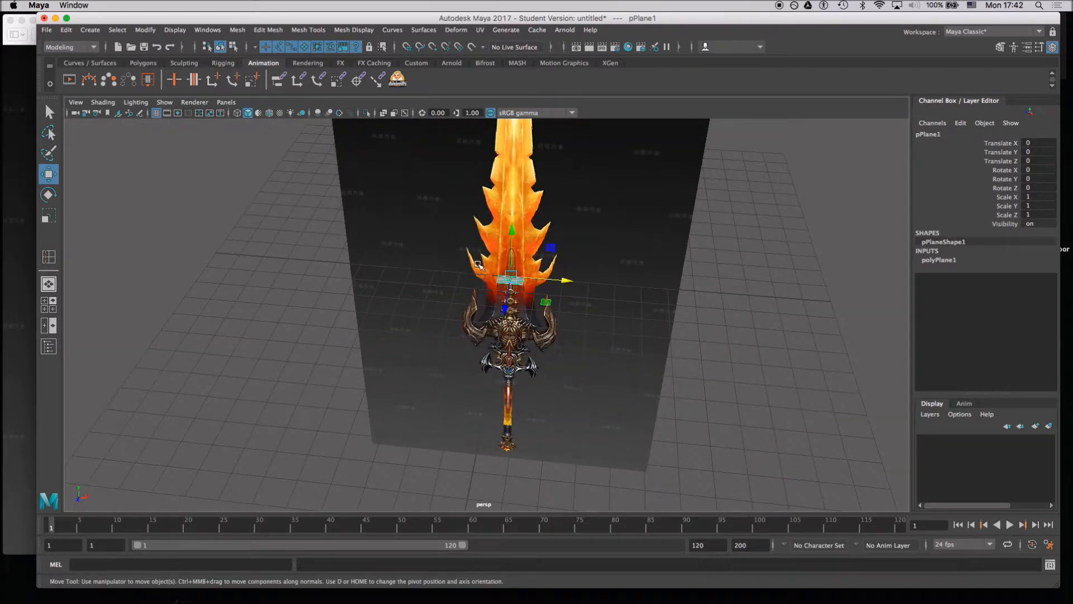
{"action": "left_click_drag", "start_coordinate": [500, 280], "coordinate": [425, 294], "text": "alt"}
{"action": "right_click_drag", "start_coordinate": [466, 335], "coordinate": [587, 416], "text": "alt"}
{"action": "left_click_drag", "start_coordinate": [475, 303], "coordinate": [482, 319], "text": "alt"}
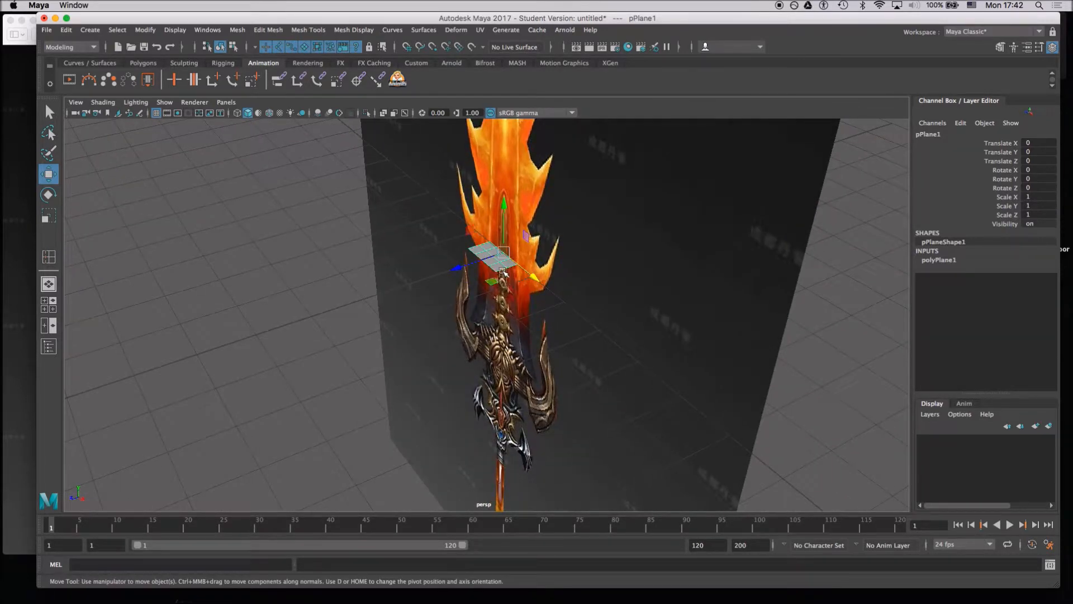
{"action": "double_click", "coordinate": [1042, 170]}
{"action": "key", "text": "Return"}
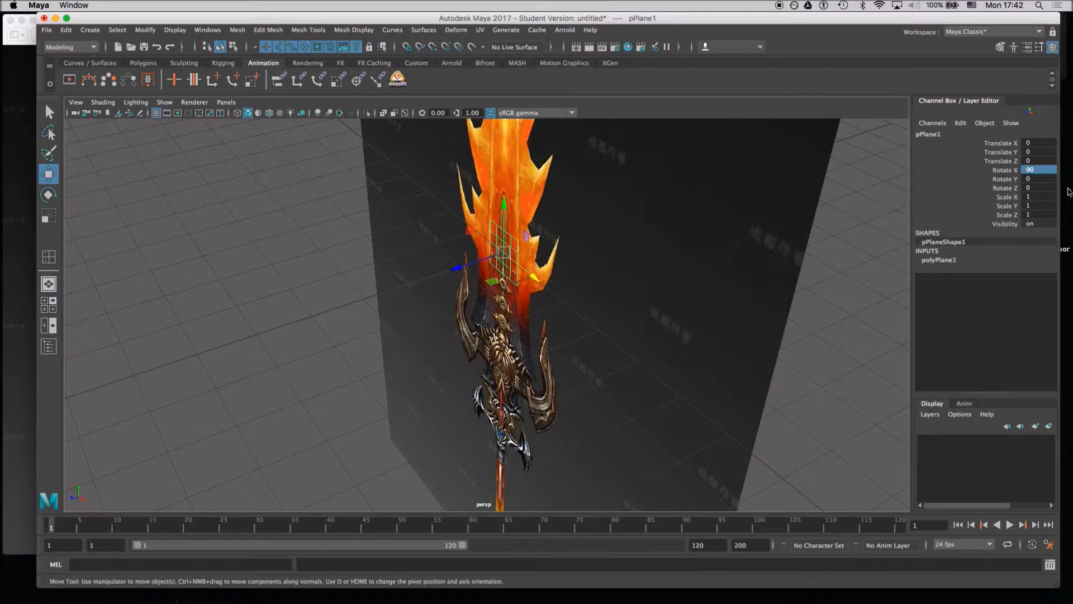
Move the sword image plane back behind the polygon plane to about -15.322 on the Z axis.
{"action": "left_click_drag", "start_coordinate": [546, 291], "coordinate": [434, 218], "text": "alt"}
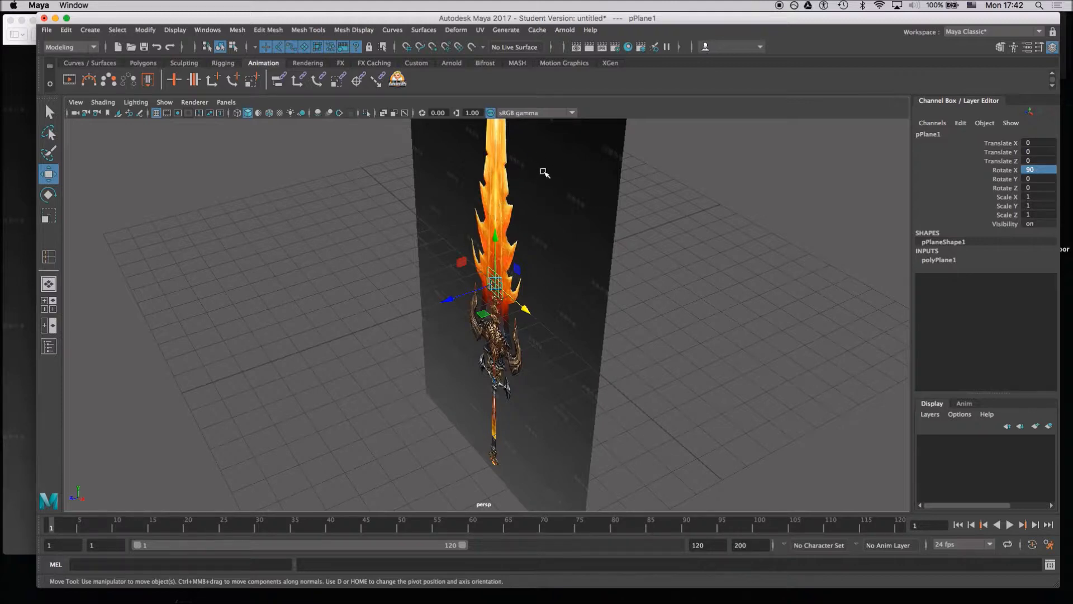
{"action": "left_click_drag", "start_coordinate": [587, 272], "coordinate": [551, 264], "text": "alt"}
{"action": "left_click", "coordinate": [550, 224]}
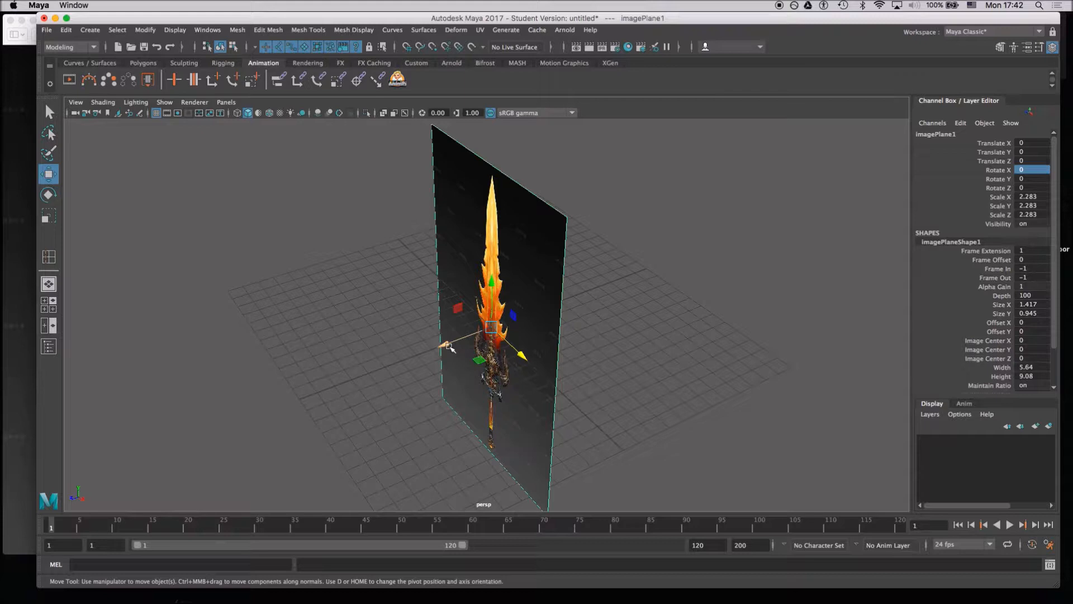
{"action": "left_click_drag", "start_coordinate": [443, 343], "coordinate": [650, 266]}
{"action": "left_click_drag", "start_coordinate": [426, 315], "coordinate": [471, 301], "text": "alt"}
{"action": "left_click_drag", "start_coordinate": [514, 333], "coordinate": [520, 303], "text": "alt"}
{"action": "right_click_drag", "start_coordinate": [519, 302], "coordinate": [535, 344], "text": "alt"}
{"action": "left_click_drag", "start_coordinate": [535, 344], "coordinate": [555, 337], "text": "alt"}
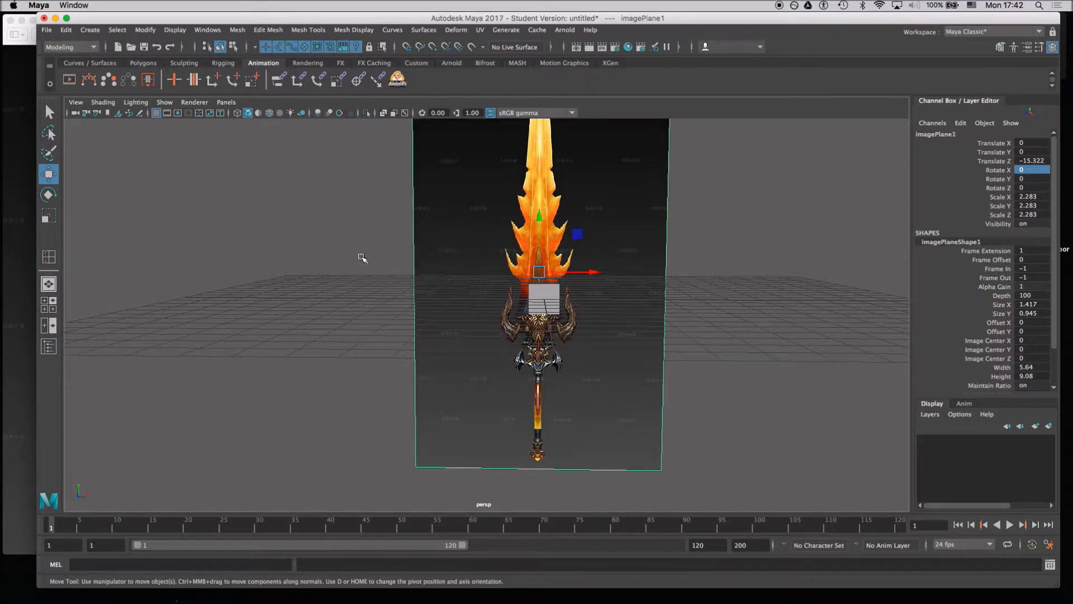
Return to the full-size front view and select the polygon plane at the base of the blade.
{"action": "key", "text": "space"}
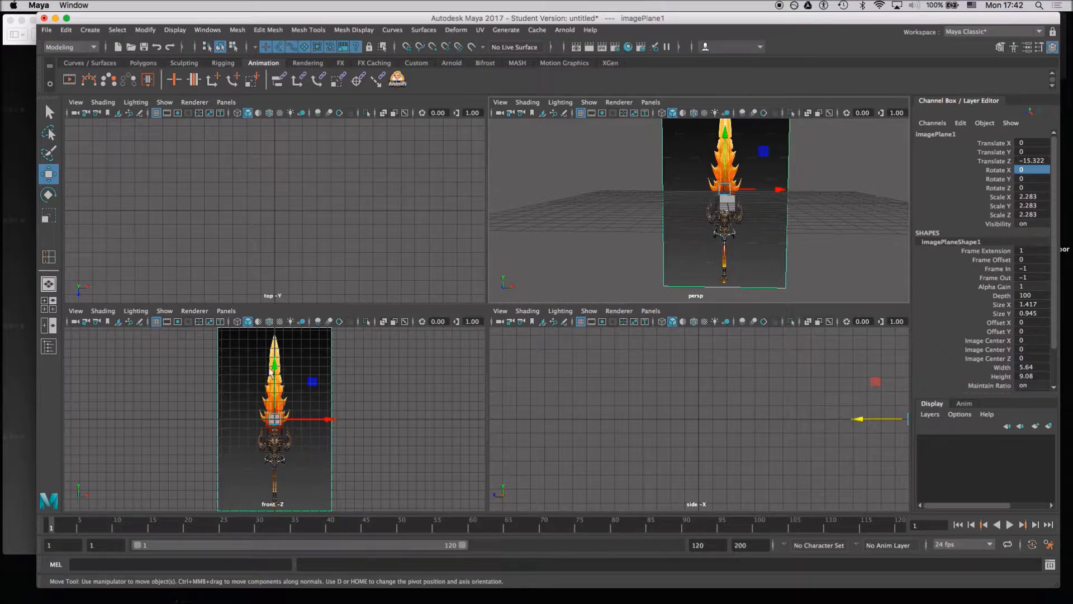
{"action": "key", "text": "space"}
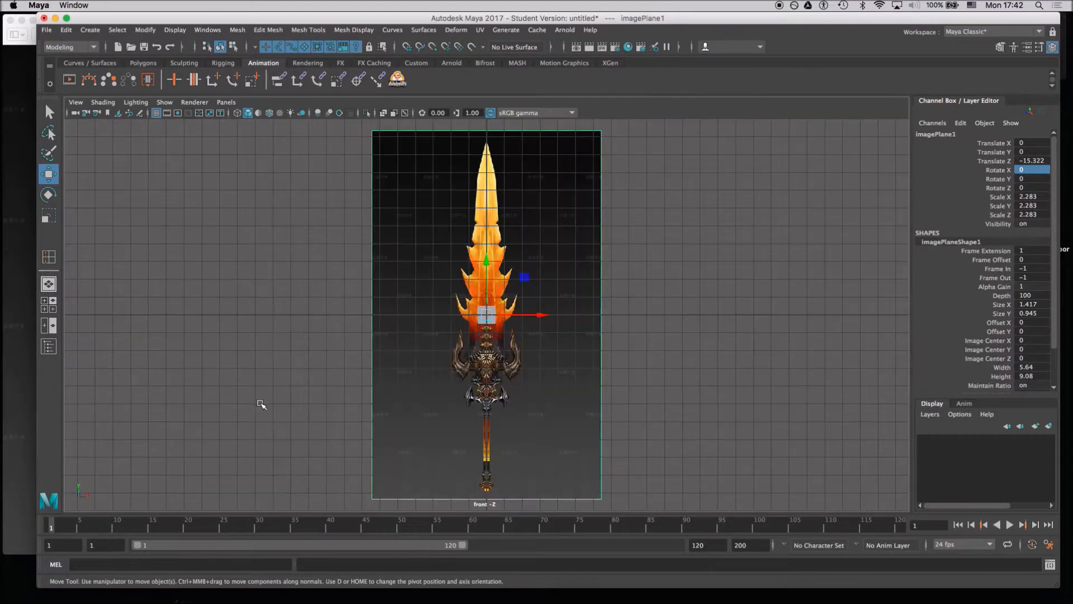
{"action": "right_click_drag", "start_coordinate": [436, 280], "coordinate": [536, 387], "text": "alt"}
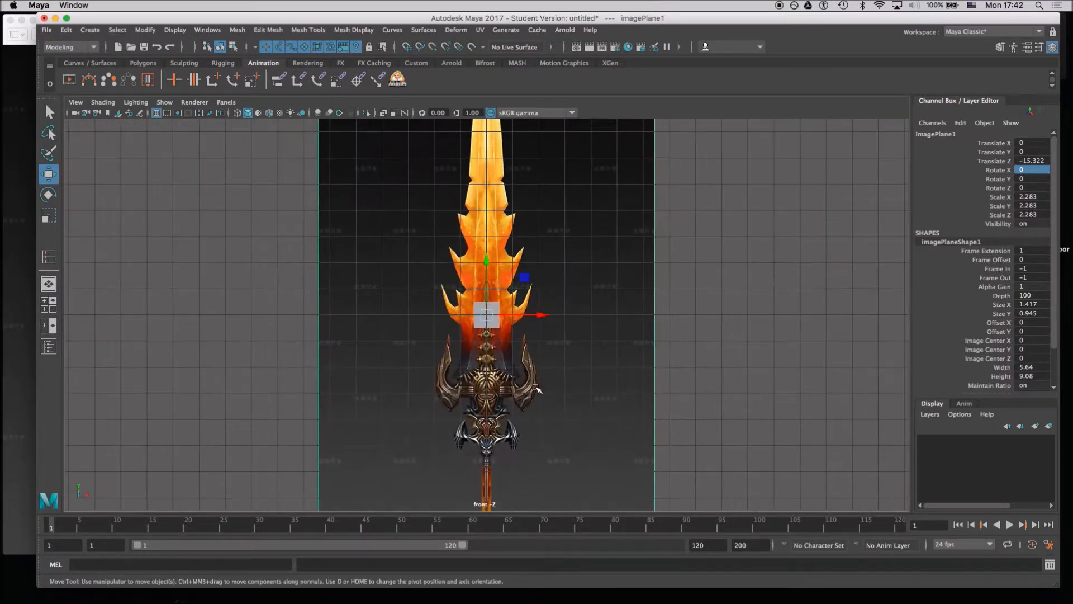
{"action": "right_click_drag", "start_coordinate": [442, 313], "coordinate": [572, 435], "text": "alt"}
{"action": "right_click_drag", "start_coordinate": [479, 313], "coordinate": [533, 364], "text": "alt"}
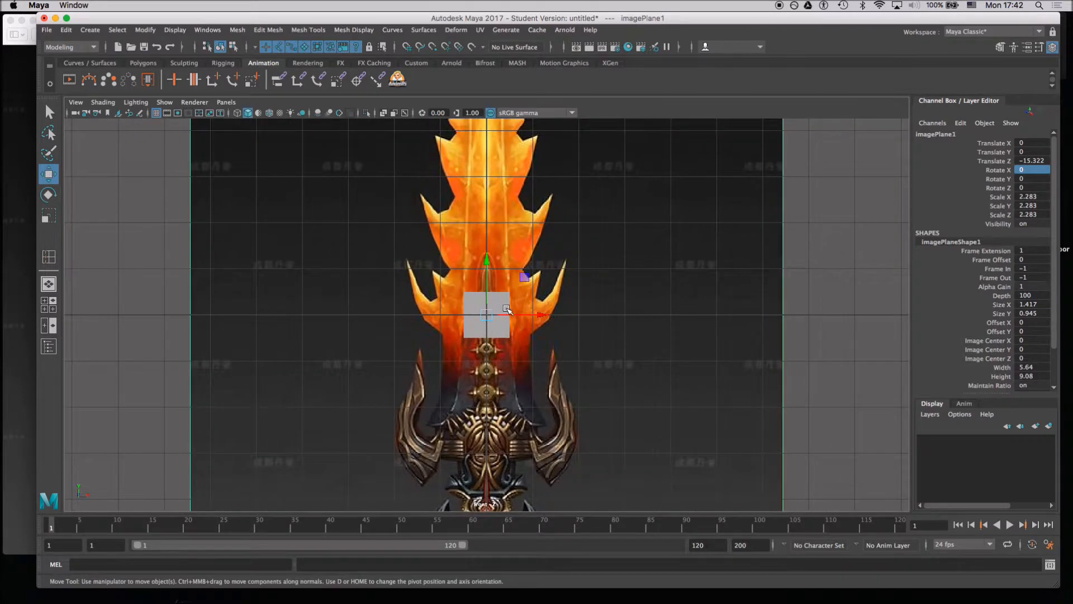
{"action": "left_click", "coordinate": [500, 306]}
{"action": "right_click_drag", "start_coordinate": [414, 356], "coordinate": [336, 307], "text": "alt"}
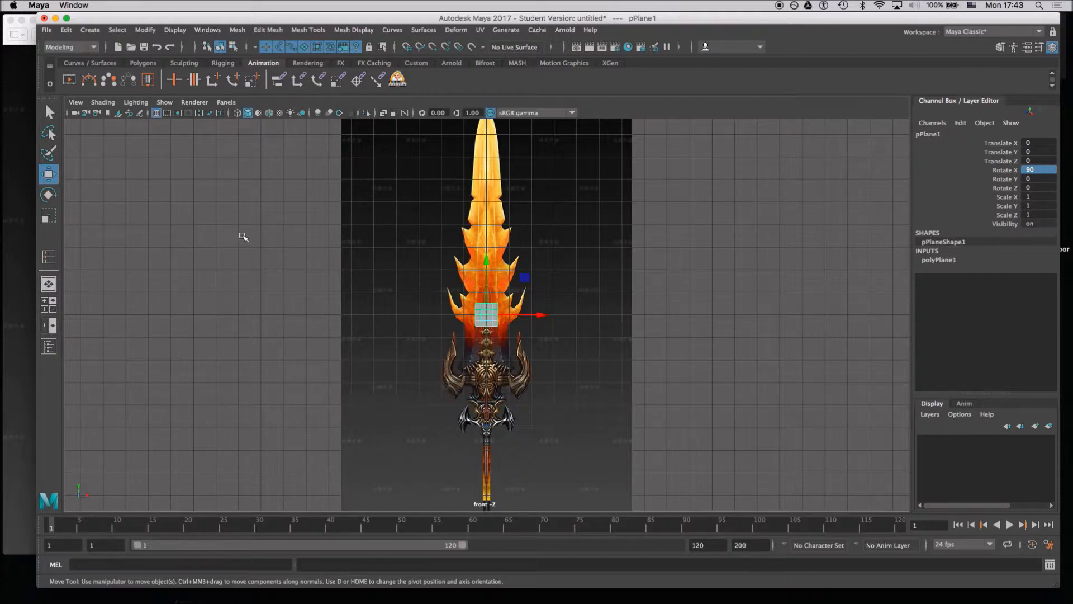
{"action": "left_click", "coordinate": [223, 102]}
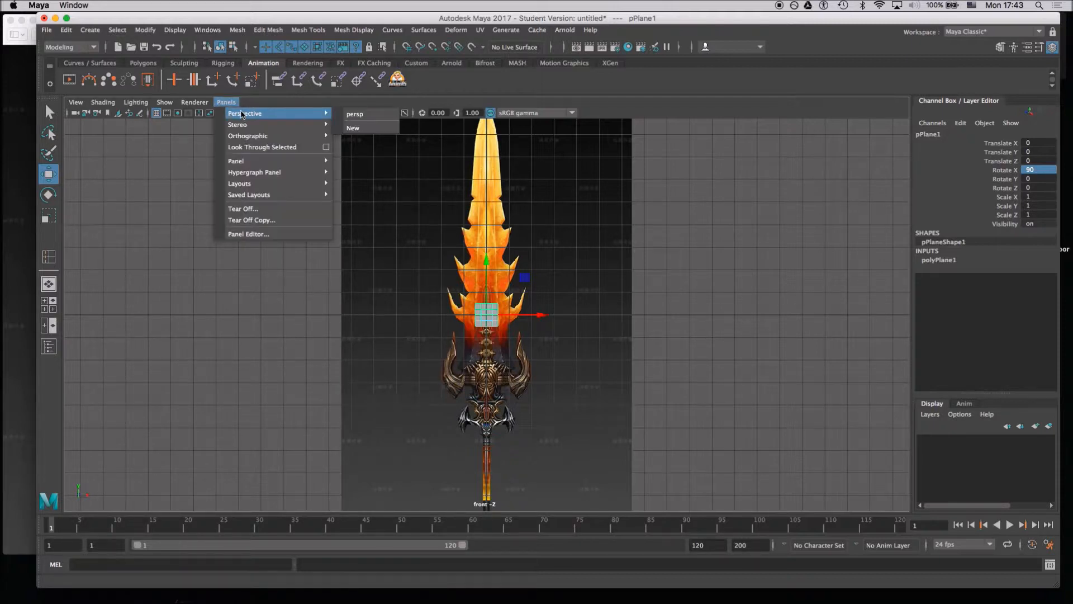
{"action": "left_click", "coordinate": [226, 103]}
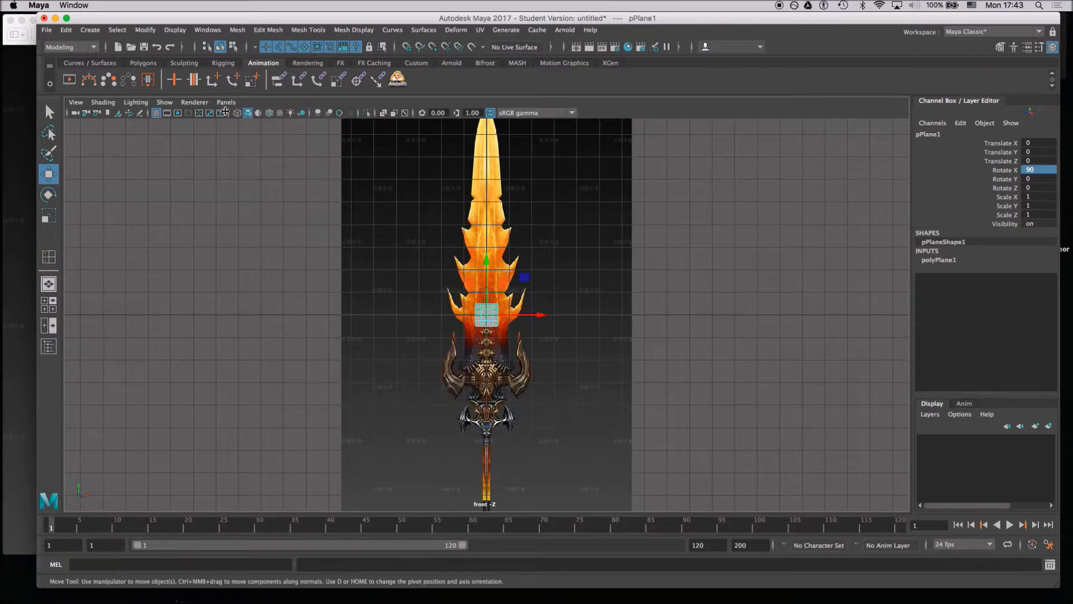
{"action": "left_click", "coordinate": [226, 102]}
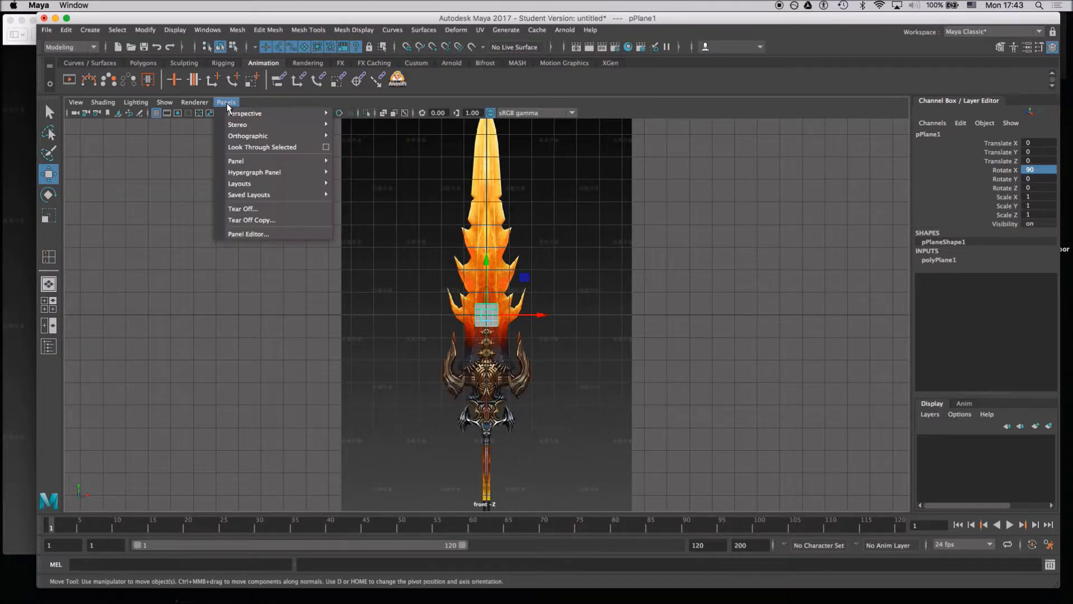
{"action": "left_click", "coordinate": [227, 103]}
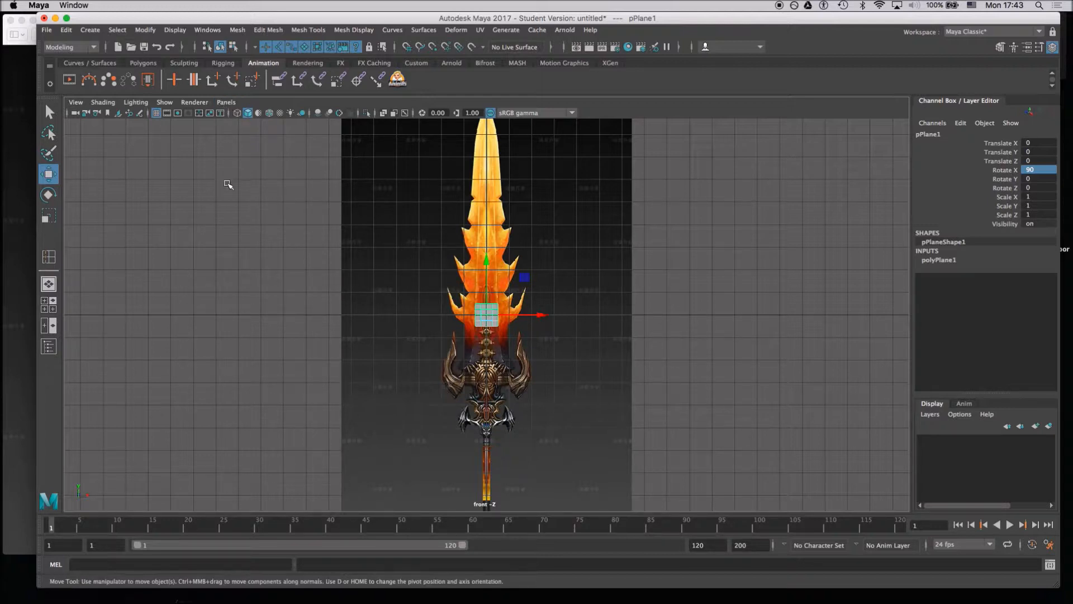
{"action": "left_click", "coordinate": [227, 103]}
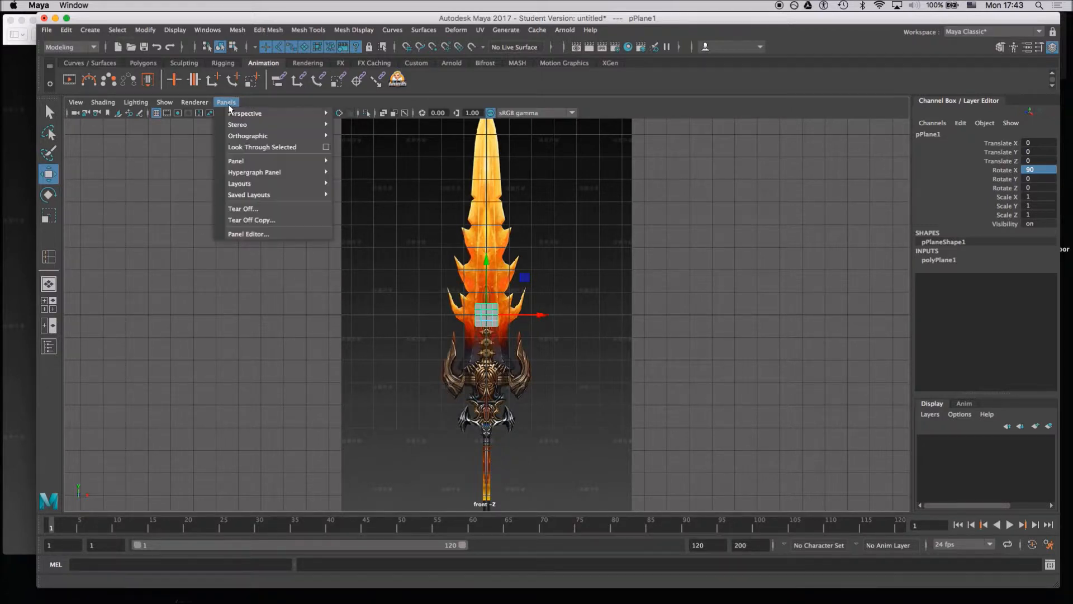
{"action": "left_click", "coordinate": [227, 103]}
{"action": "left_click", "coordinate": [226, 103]}
{"action": "left_click", "coordinate": [224, 103]}
{"action": "left_click", "coordinate": [226, 103]}
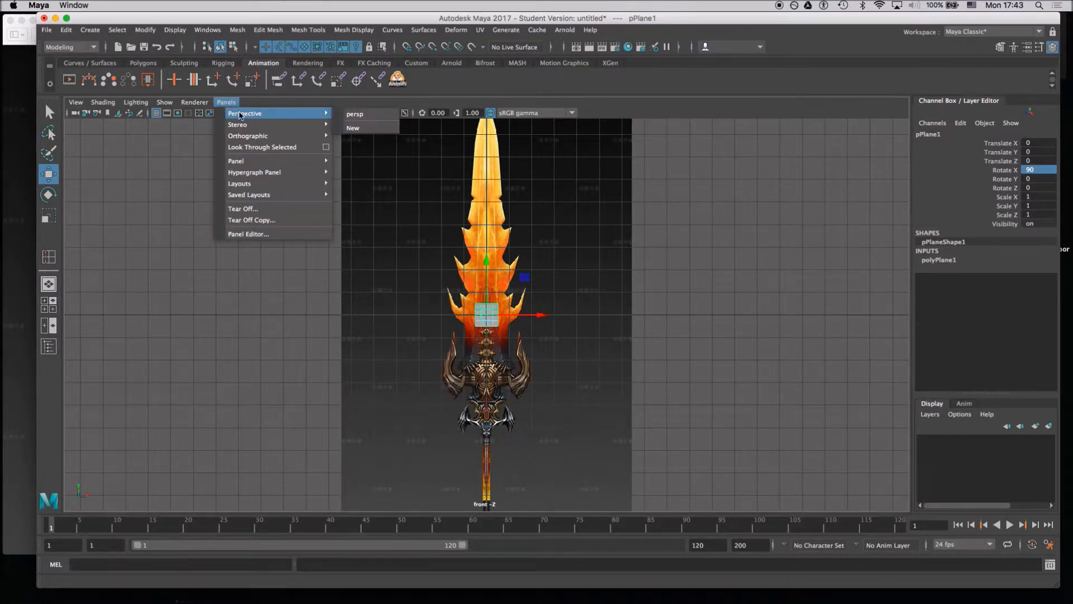
{"action": "mouse_move", "coordinate": [247, 137]}
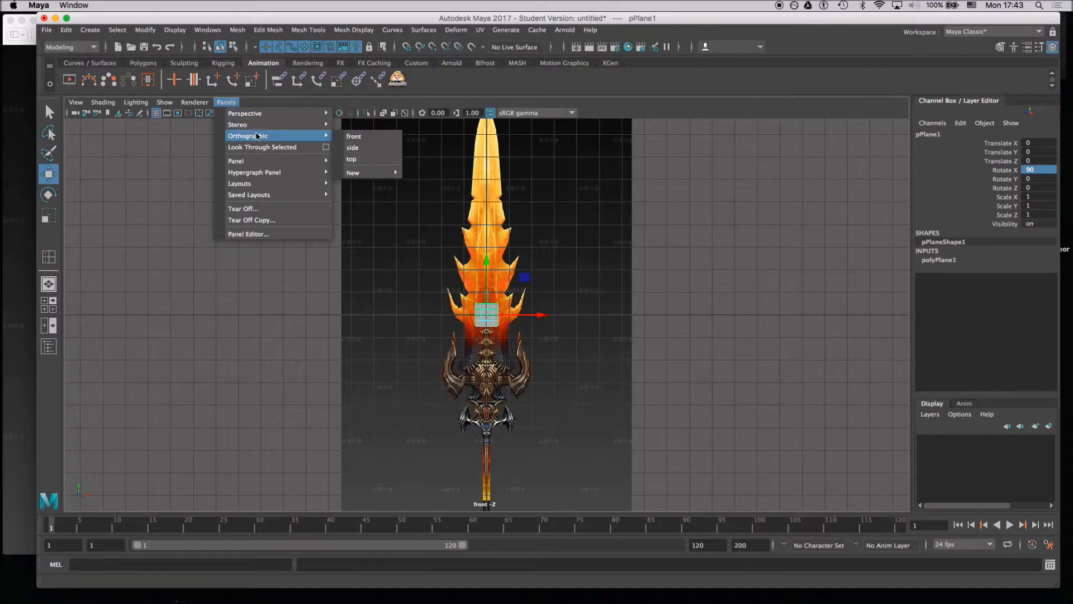
{"action": "mouse_move", "coordinate": [270, 117]}
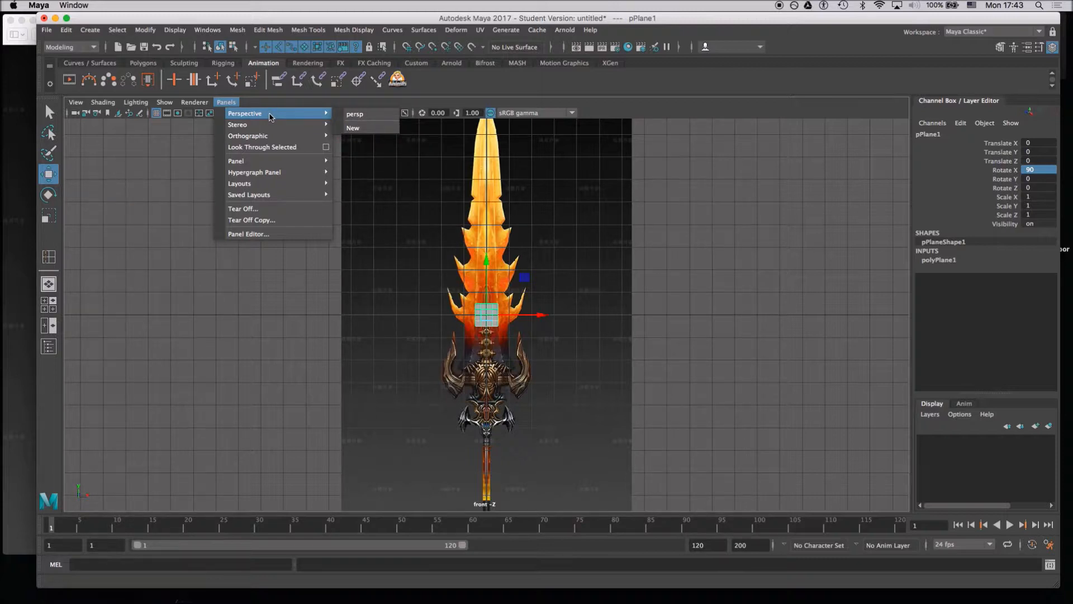
{"action": "left_click", "coordinate": [226, 103]}
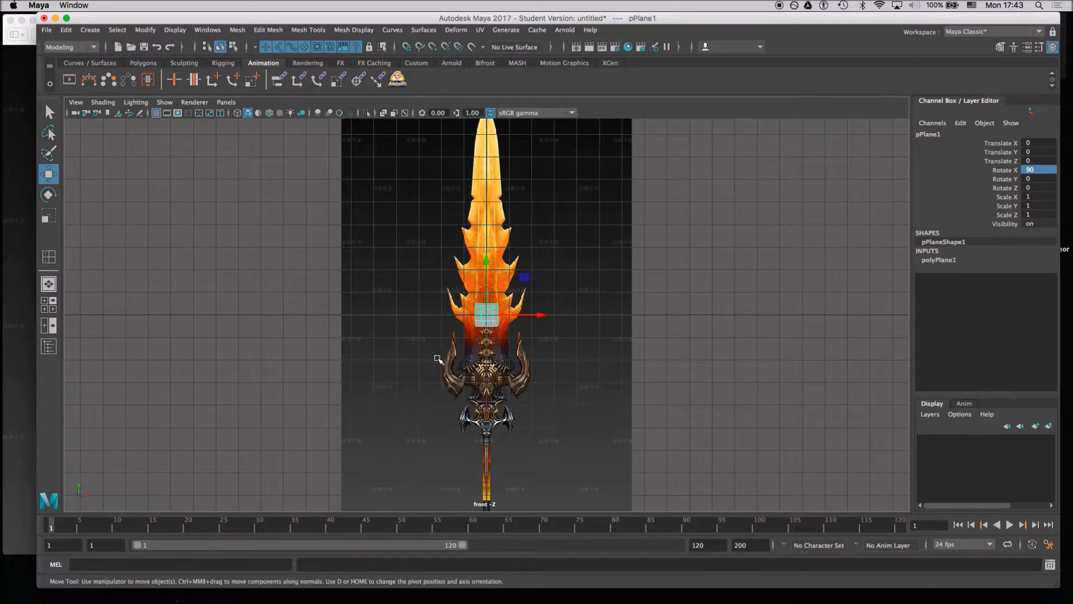
{"action": "right_click_drag", "start_coordinate": [402, 285], "coordinate": [584, 475], "text": "alt"}
{"action": "mouse_move", "coordinate": [443, 306]}
{"action": "right_mouse_down", "text": "alt"}
{"action": "mouse_move", "coordinate": [585, 438]}
{"action": "mouse_move", "coordinate": [491, 358]}
{"action": "mouse_move", "coordinate": [558, 391]}
{"action": "mouse_move", "coordinate": [391, 280]}
{"action": "right_mouse_up", "text": "alt"}
{"action": "right_click_drag", "start_coordinate": [485, 356], "coordinate": [557, 403], "text": "alt"}
{"action": "middle_click_drag", "start_coordinate": [464, 333], "coordinate": [459, 276], "text": "alt"}
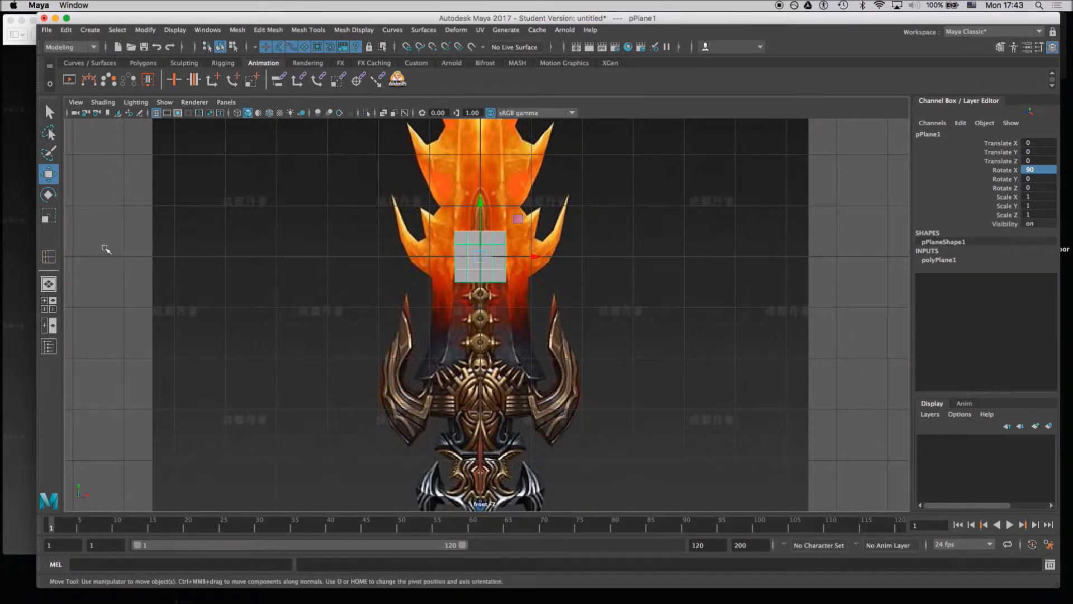
Scale the polygon plane into a thin strip along the sword's length, about 0.407 in X and 19.226 in Z.
{"action": "right_click_drag", "start_coordinate": [224, 330], "coordinate": [148, 255], "text": "alt"}
{"action": "right_click_drag", "start_coordinate": [229, 302], "coordinate": [35, 214], "text": "alt"}
{"action": "middle_click_drag", "start_coordinate": [296, 256], "coordinate": [154, 273], "text": "alt"}
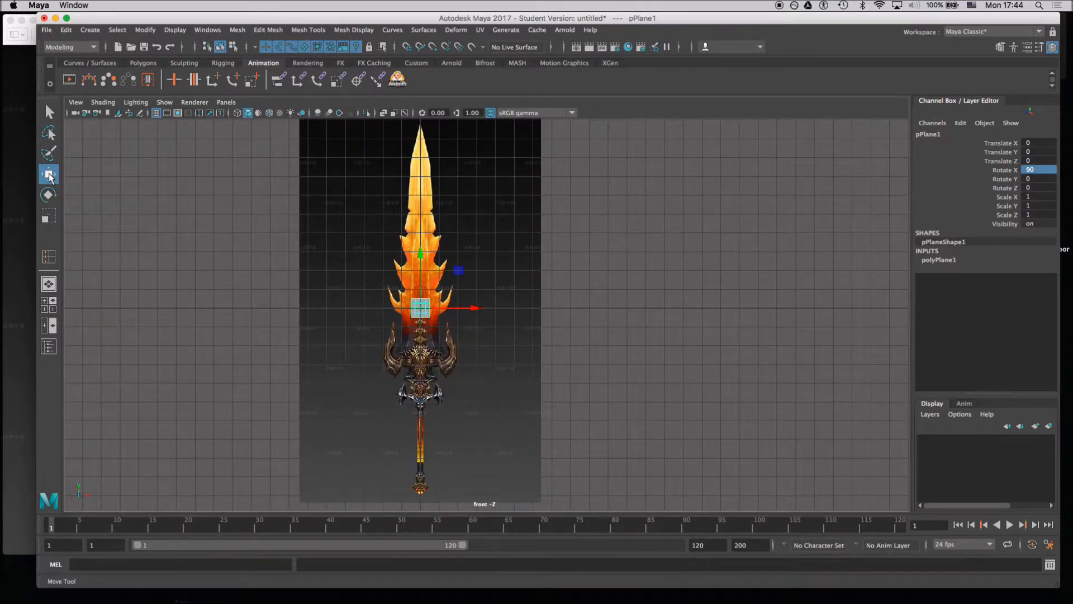
{"action": "key", "text": "r"}
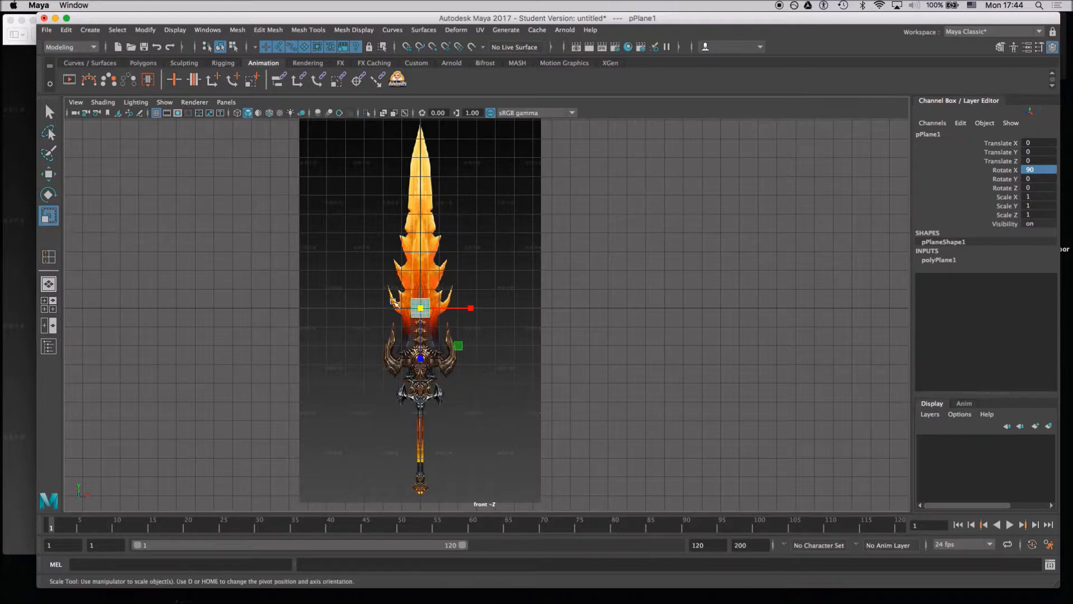
{"action": "left_click_drag", "start_coordinate": [472, 310], "coordinate": [454, 307]}
{"action": "left_click_drag", "start_coordinate": [420, 357], "coordinate": [416, 505]}
{"action": "left_click_drag", "start_coordinate": [427, 361], "coordinate": [418, 464]}
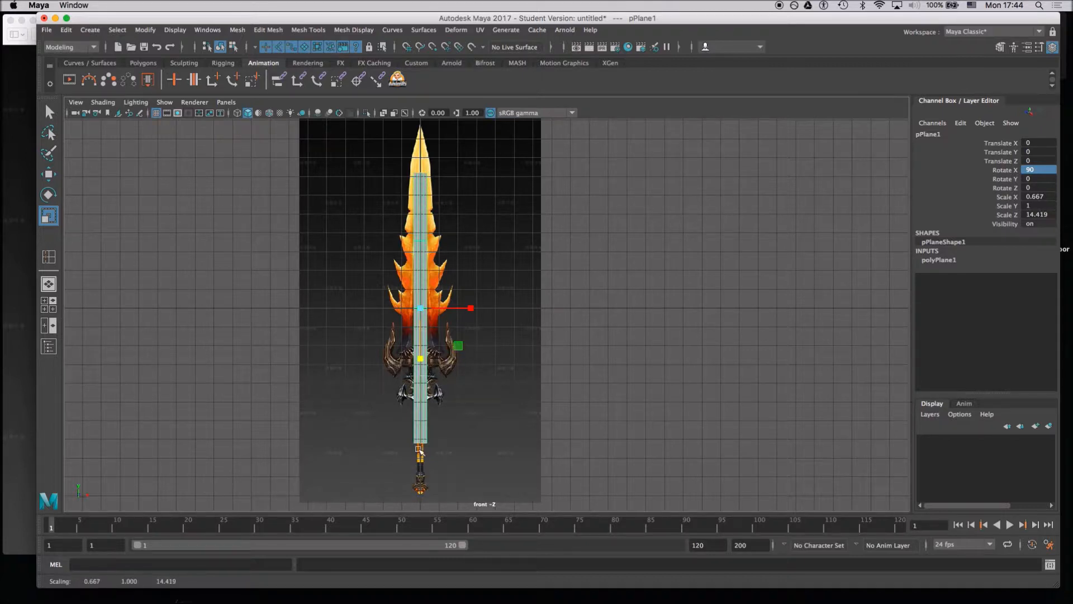
{"action": "left_click_drag", "start_coordinate": [421, 356], "coordinate": [423, 375]}
{"action": "mouse_move", "coordinate": [471, 308]}
{"action": "left_mouse_down"}
{"action": "mouse_move", "coordinate": [434, 309]}
{"action": "mouse_move", "coordinate": [462, 308]}
{"action": "left_mouse_up"}
Inspect how the narrow plane lines up with the sword reference from the handle up to the blade tip.
{"action": "right_click_drag", "start_coordinate": [364, 303], "coordinate": [441, 407], "text": "alt"}
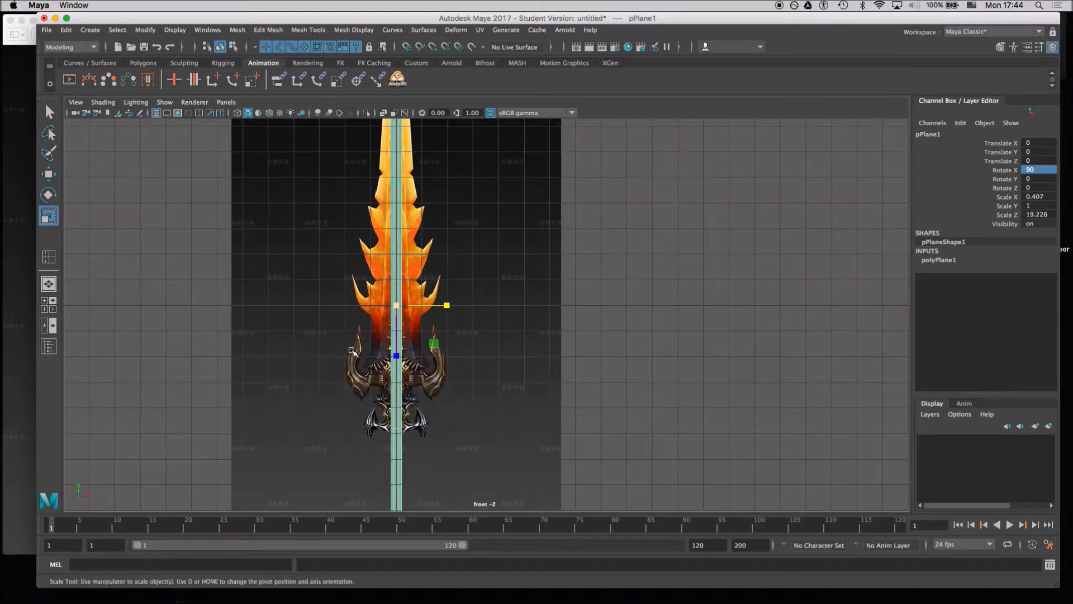
{"action": "middle_click_drag", "start_coordinate": [352, 352], "coordinate": [366, 262], "text": "alt"}
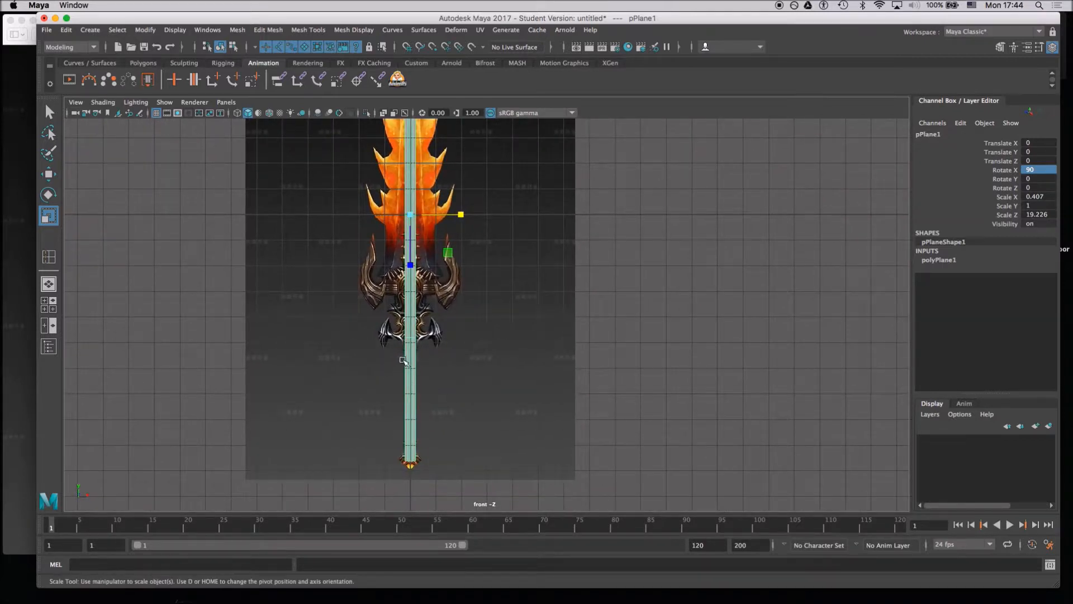
{"action": "middle_click_drag", "start_coordinate": [422, 167], "coordinate": [428, 318], "text": "alt"}
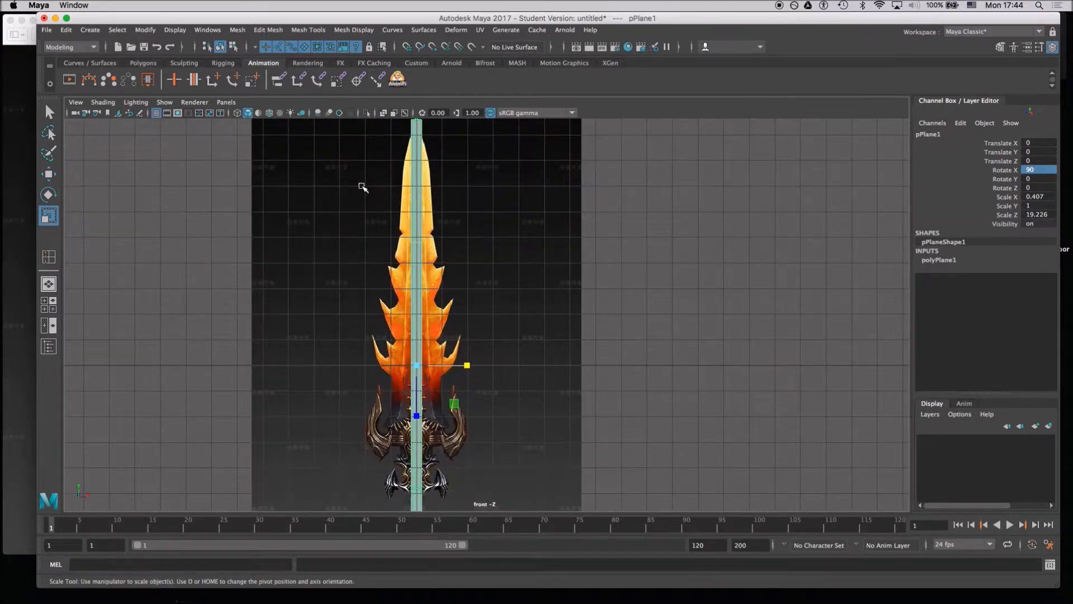
{"action": "middle_click_drag", "start_coordinate": [433, 154], "coordinate": [431, 206], "text": "alt"}
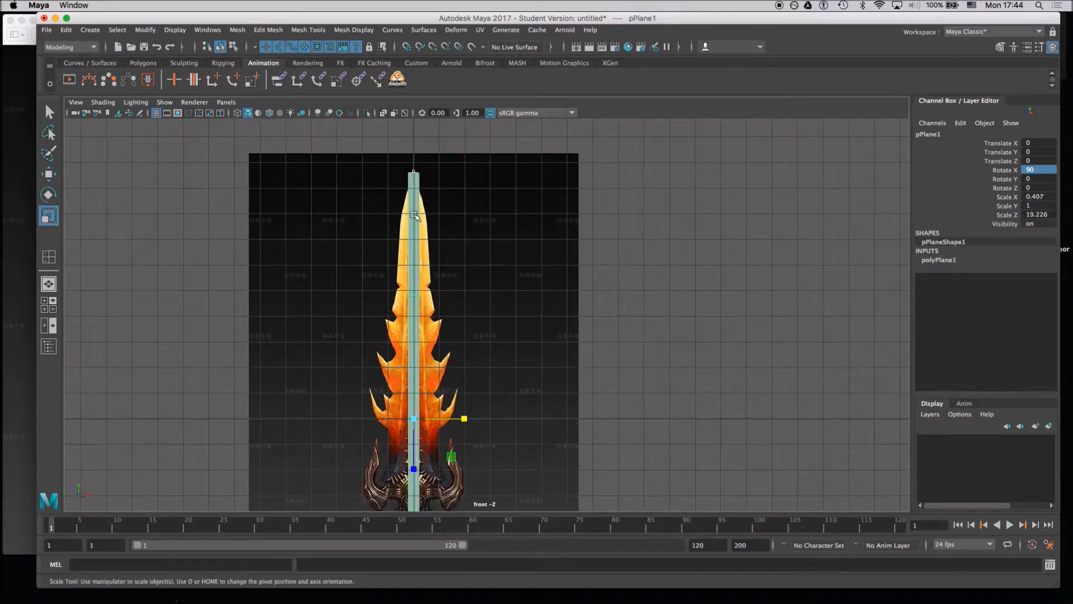
{"action": "middle_click_drag", "start_coordinate": [398, 261], "coordinate": [398, 200], "text": "alt"}
{"action": "right_click_drag", "start_coordinate": [374, 281], "coordinate": [438, 295], "text": "alt"}
{"action": "middle_click_drag", "start_coordinate": [340, 365], "coordinate": [412, 250], "text": "alt"}
{"action": "right_click_drag", "start_coordinate": [424, 294], "coordinate": [445, 359], "text": "alt"}
{"action": "middle_click_drag", "start_coordinate": [406, 379], "coordinate": [400, 272], "text": "alt"}
{"action": "right_click_drag", "start_coordinate": [385, 296], "coordinate": [376, 223], "text": "alt"}
{"action": "middle_click_drag", "start_coordinate": [389, 187], "coordinate": [392, 271], "text": "alt"}
{"action": "right_click_drag", "start_coordinate": [435, 287], "coordinate": [378, 249], "text": "alt"}
{"action": "middle_click_drag", "start_coordinate": [400, 184], "coordinate": [403, 302], "text": "alt"}
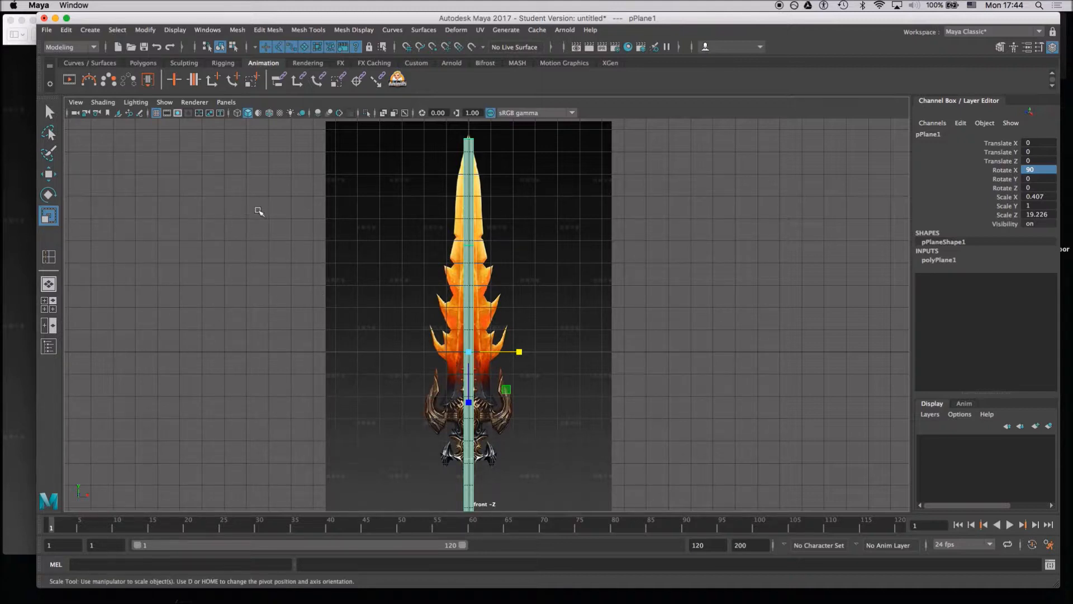
Open the settings of the Scale tool.
{"action": "double_click", "coordinate": [48, 215]}
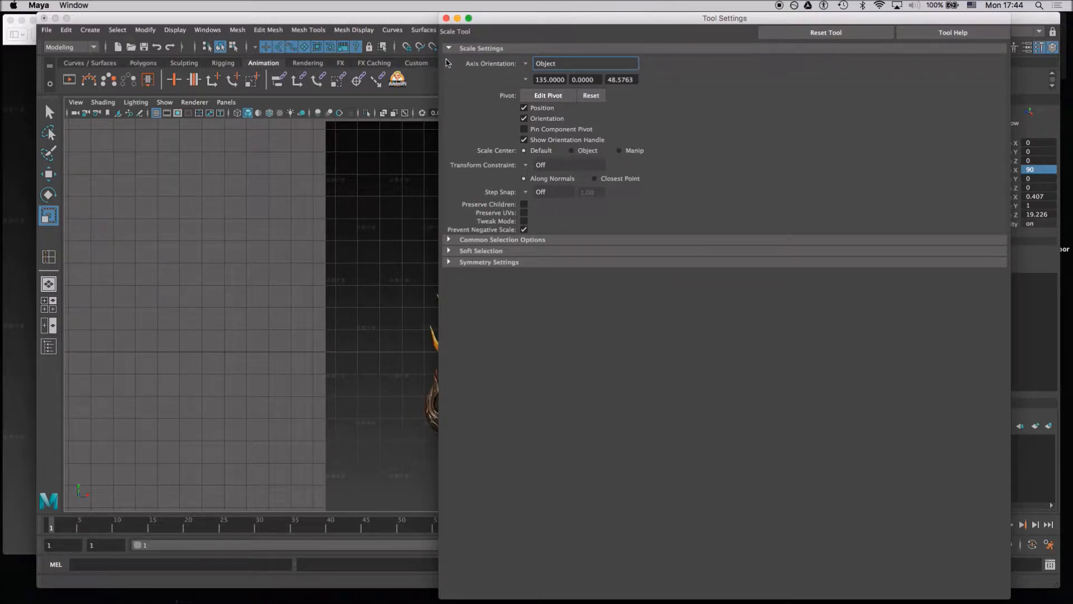
{"action": "scroll", "coordinate": [434, 66], "scroll_direction": "down", "scroll_amount": 2}
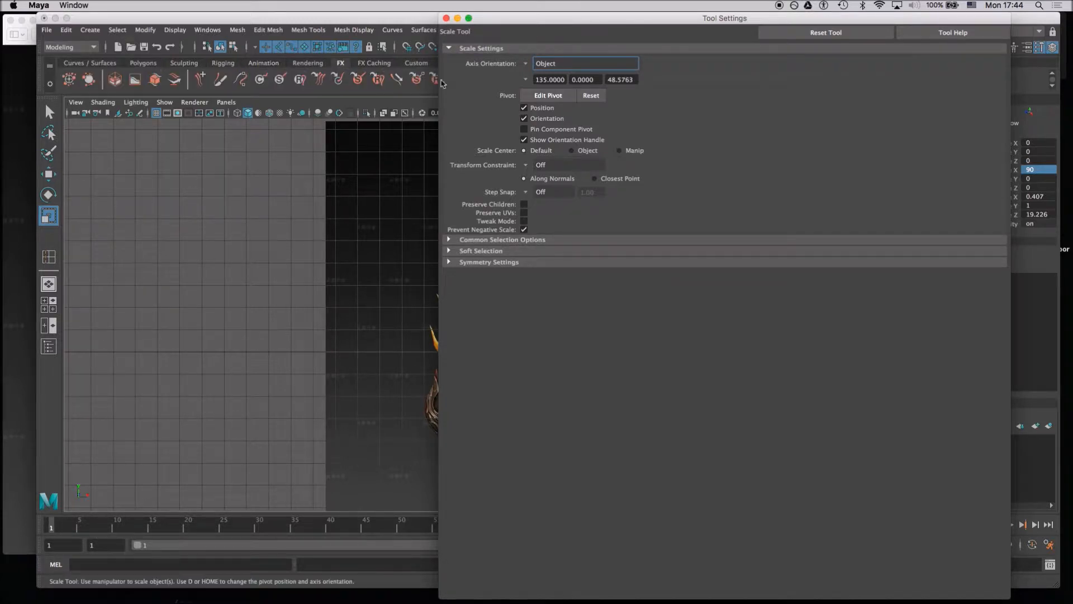
Close the Scale tool settings, set the Select tool's symmetry to Object X, and close its settings.
{"action": "left_click", "coordinate": [446, 19]}
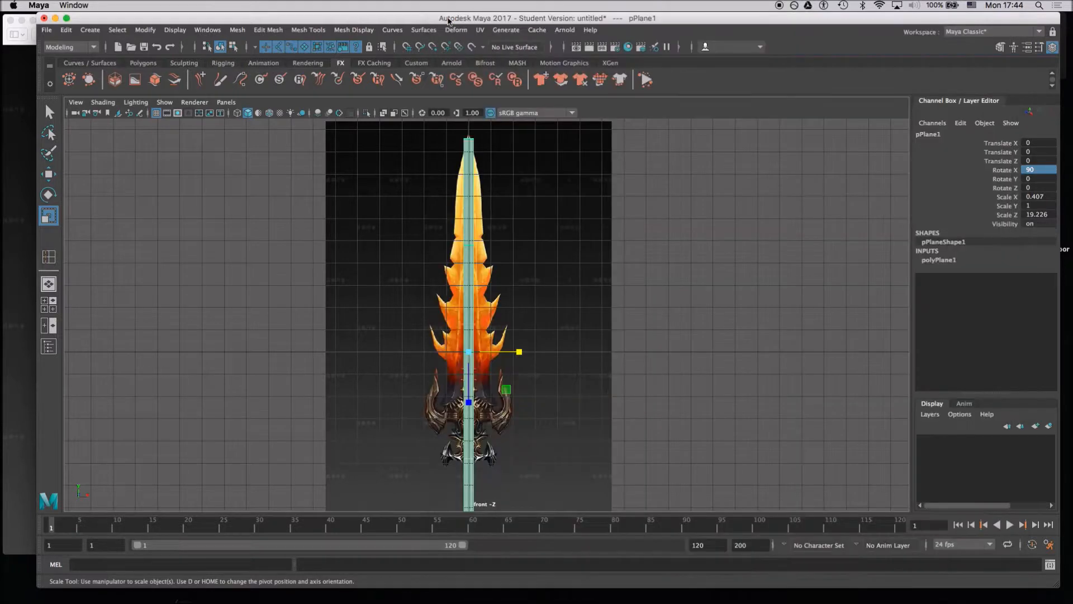
{"action": "double_click", "coordinate": [49, 116]}
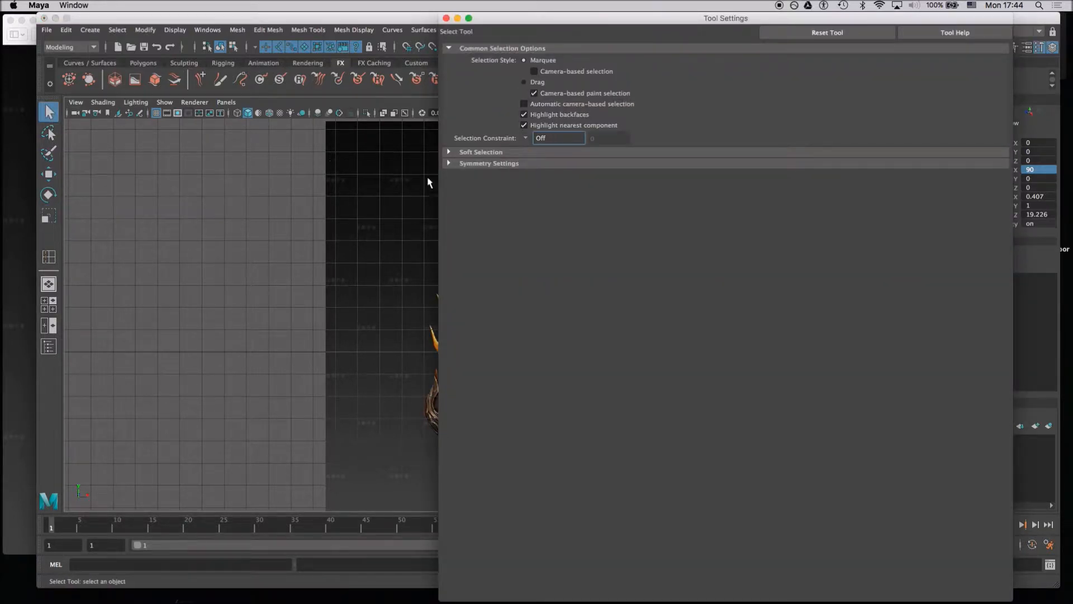
{"action": "left_click_drag", "start_coordinate": [545, 21], "coordinate": [585, 3]}
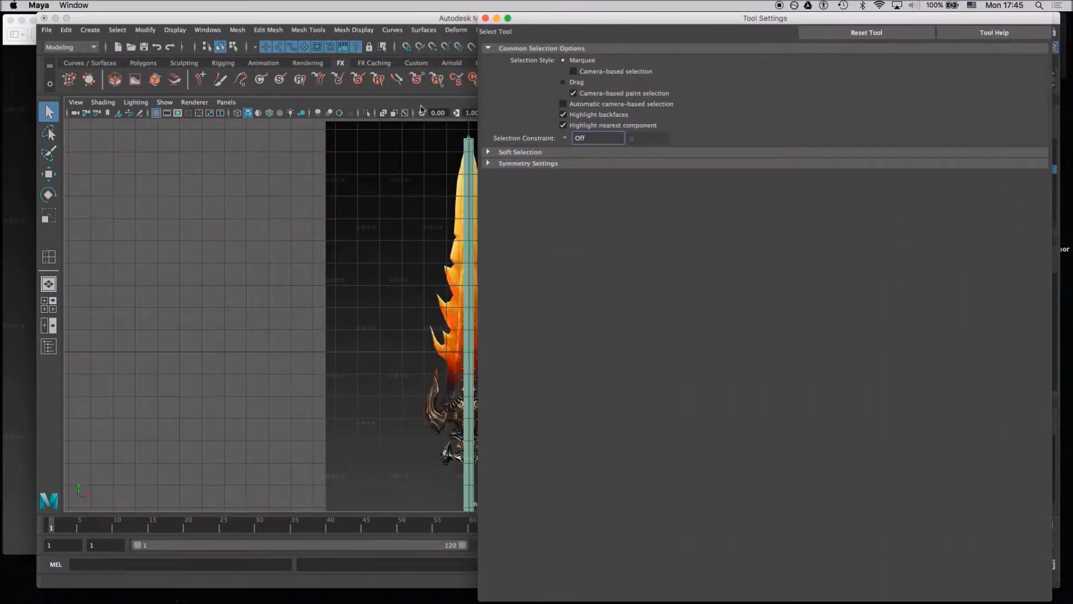
{"action": "left_click", "coordinate": [489, 163]}
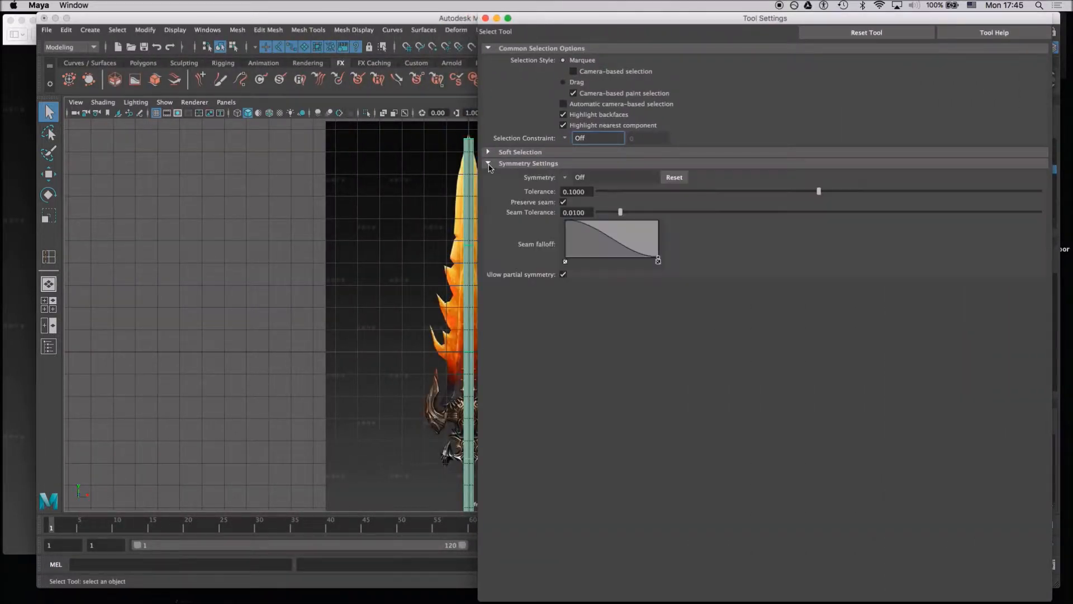
{"action": "left_click", "coordinate": [565, 177]}
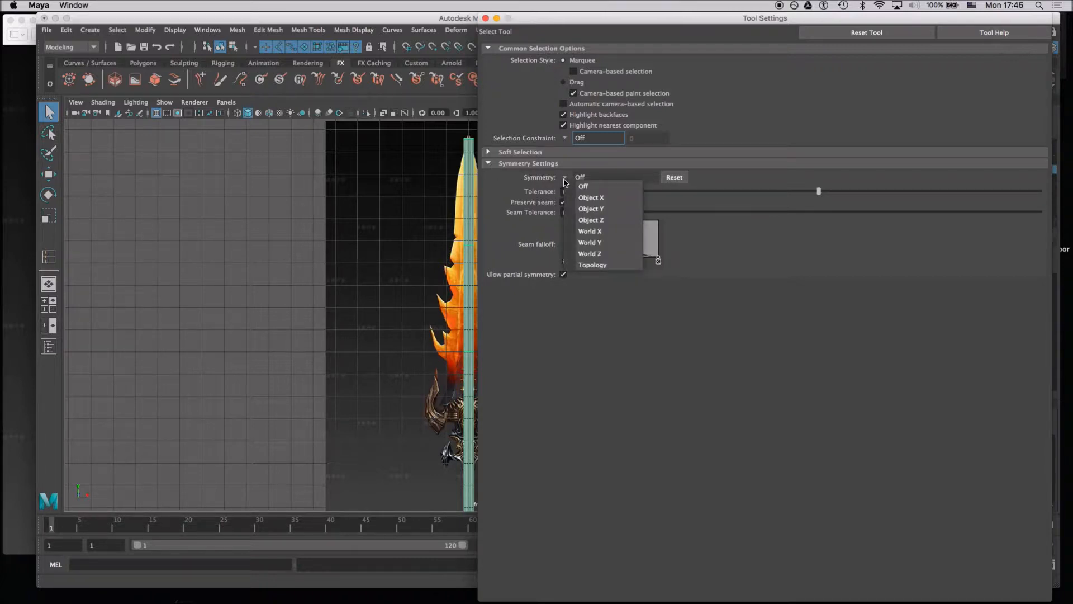
{"action": "left_click", "coordinate": [585, 201]}
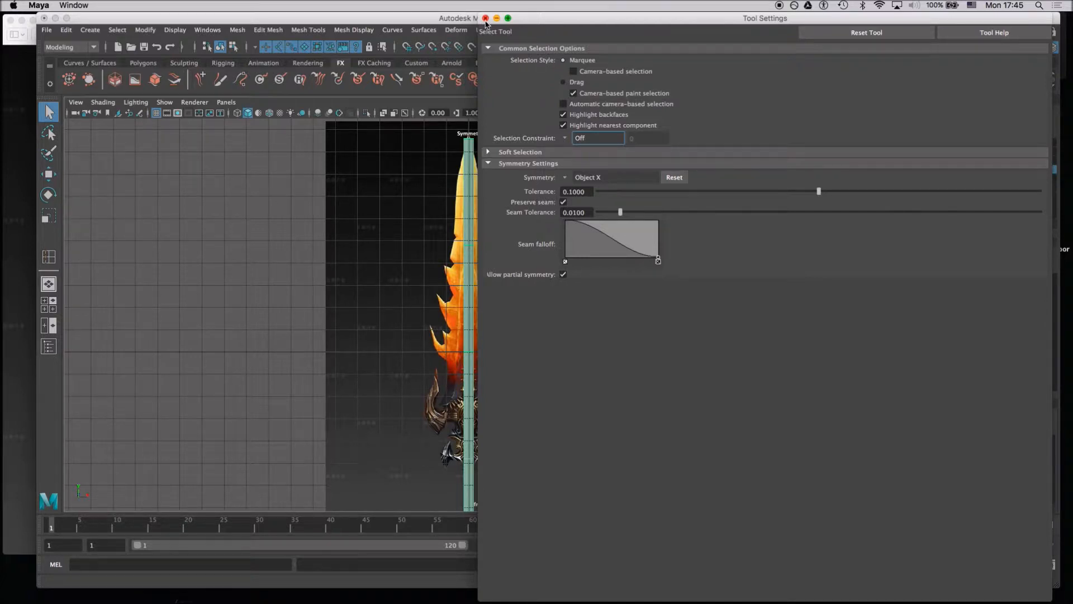
{"action": "left_click", "coordinate": [485, 18]}
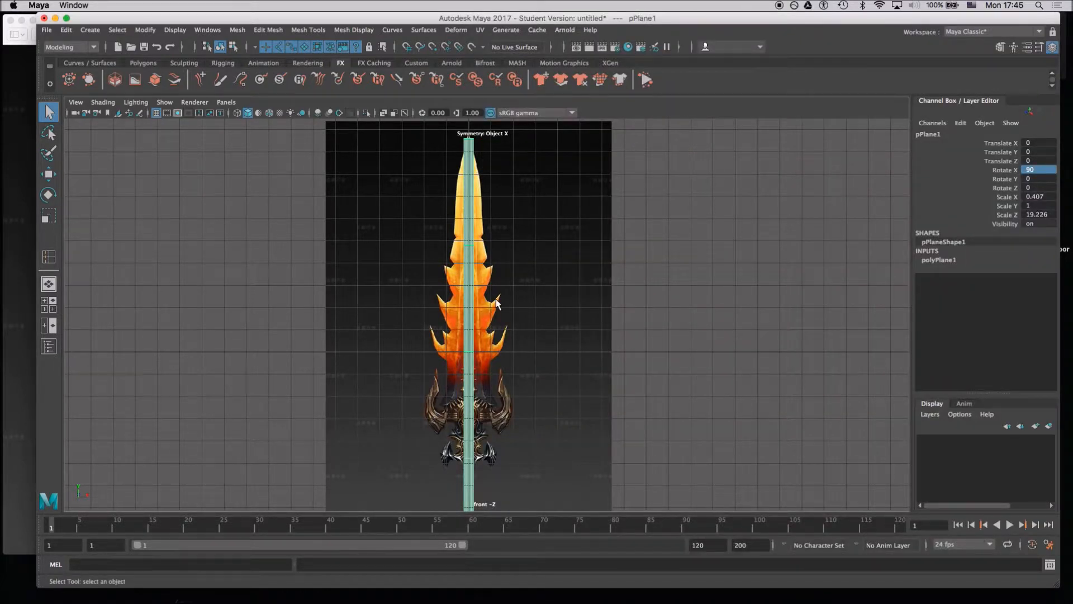
Switch the plane to edge selection and select an outer vertical edge to check the mirrored selection.
{"action": "scroll", "coordinate": [475, 258], "scroll_direction": "up", "scroll_amount": 6}
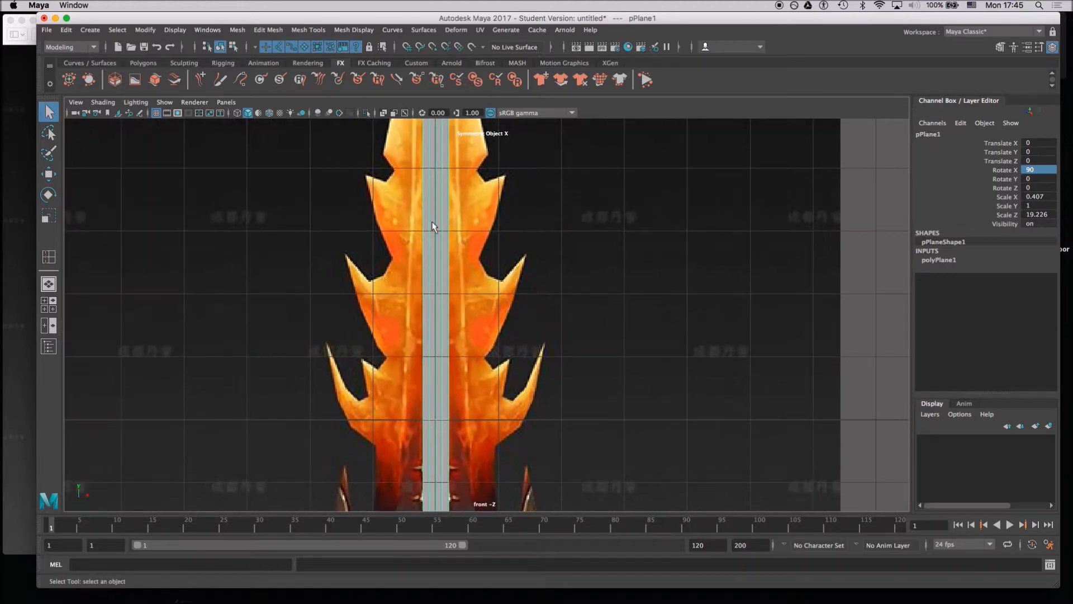
{"action": "right_click_drag", "start_coordinate": [462, 211], "coordinate": [458, 202]}
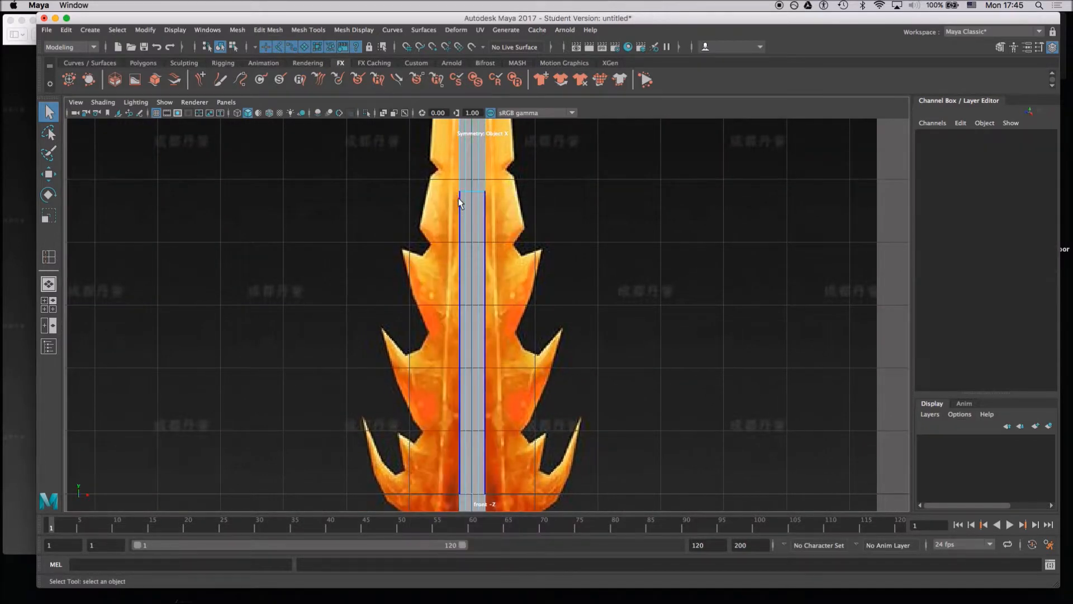
{"action": "left_click", "coordinate": [461, 219]}
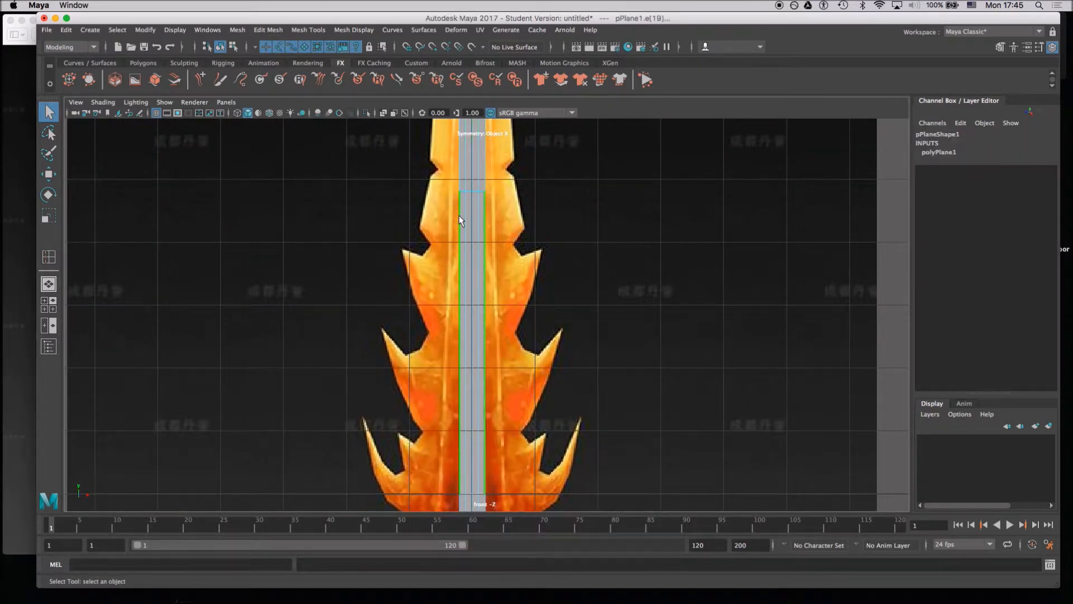
Return the plane to object selection and examine how it lines up with the sword reference from tip to pommel.
{"action": "right_click_drag", "start_coordinate": [482, 239], "coordinate": [339, 199], "text": "alt"}
{"action": "middle_click_drag", "start_coordinate": [449, 209], "coordinate": [442, 242], "text": "alt"}
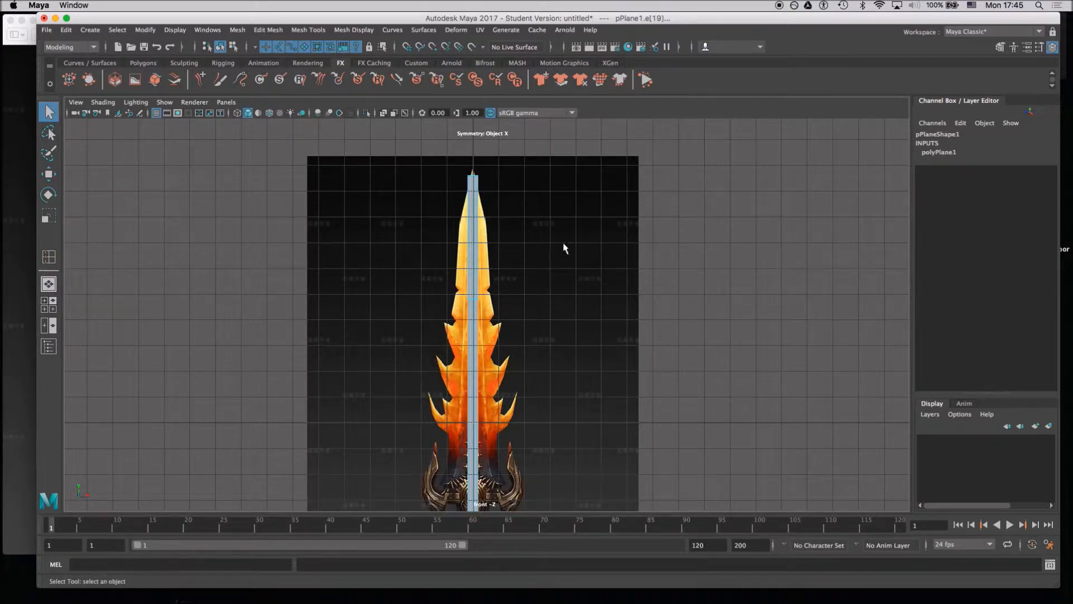
{"action": "middle_click_drag", "start_coordinate": [419, 256], "coordinate": [421, 327], "text": "alt"}
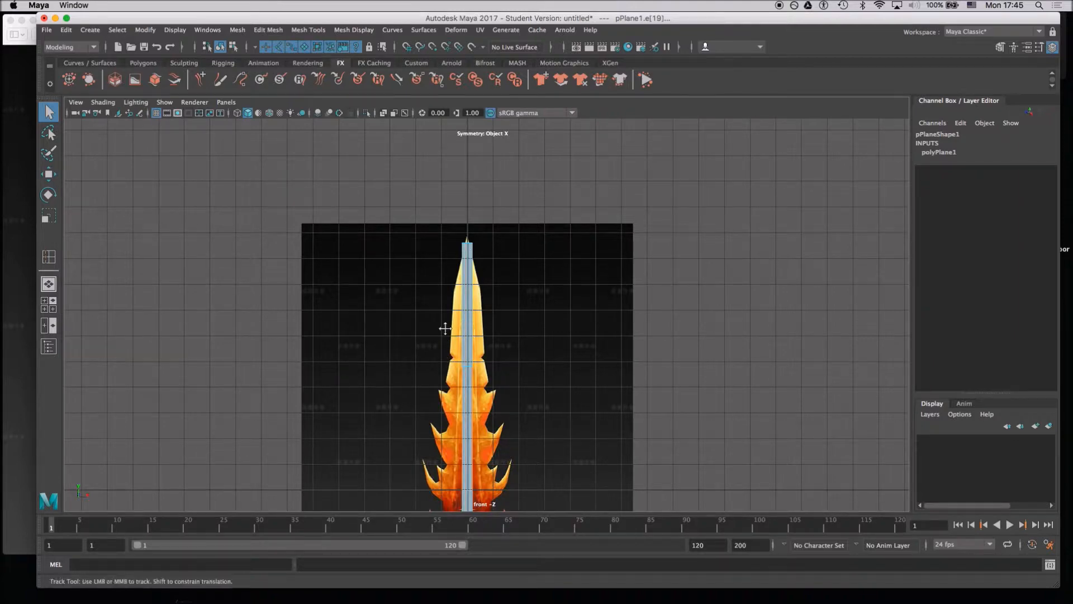
{"action": "scroll", "coordinate": [418, 363], "scroll_direction": "up", "scroll_amount": 4}
{"action": "right_click_drag", "start_coordinate": [421, 337], "coordinate": [447, 353], "text": "alt"}
{"action": "middle_click_drag", "start_coordinate": [447, 353], "coordinate": [433, 181], "text": "alt"}
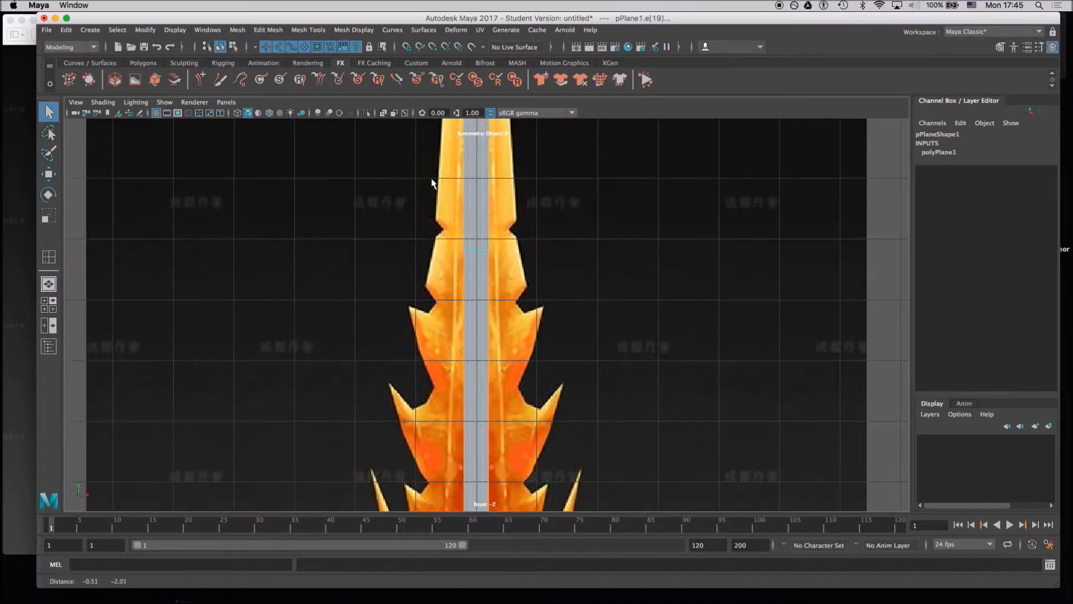
{"action": "middle_click_drag", "start_coordinate": [457, 359], "coordinate": [423, 153], "text": "alt"}
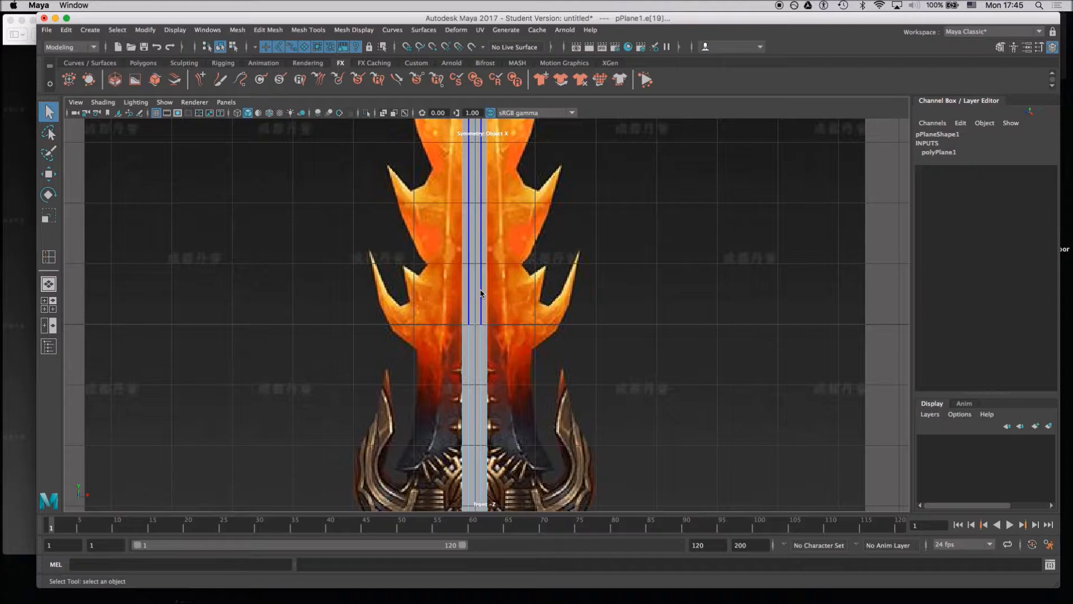
{"action": "mouse_move", "coordinate": [479, 295]}
{"action": "right_mouse_down"}
{"action": "mouse_move", "coordinate": [484, 280]}
{"action": "mouse_move", "coordinate": [484, 309]}
{"action": "right_mouse_up"}
{"action": "middle_click_drag", "start_coordinate": [474, 425], "coordinate": [507, 305], "text": "alt"}
{"action": "mouse_move", "coordinate": [506, 305]}
{"action": "right_mouse_down", "text": "alt"}
{"action": "mouse_move", "coordinate": [413, 230]}
{"action": "mouse_move", "coordinate": [556, 388]}
{"action": "right_mouse_up", "text": "alt"}
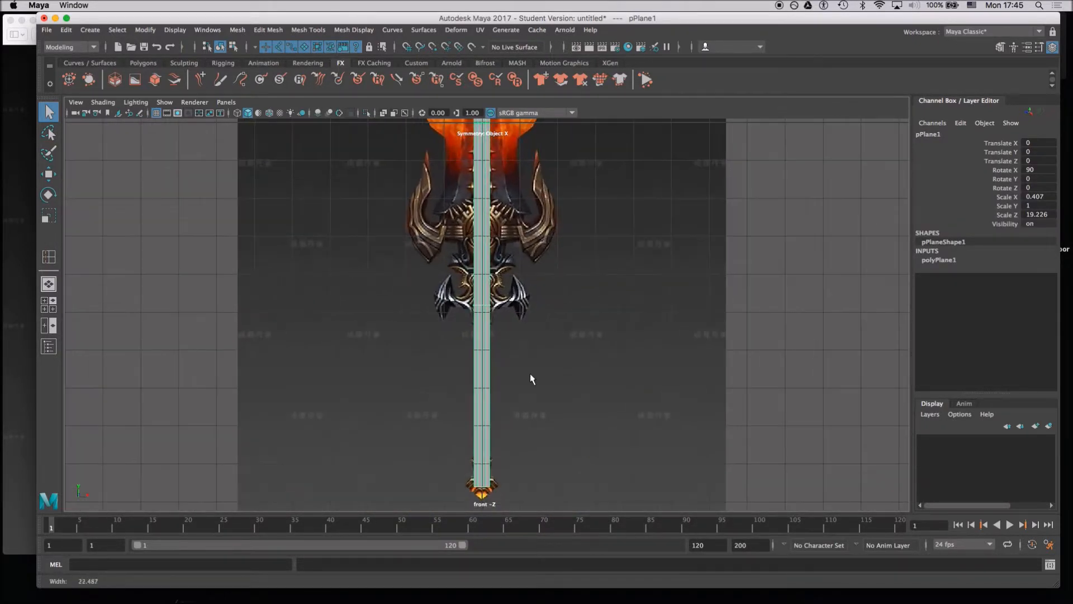
{"action": "right_click_drag", "start_coordinate": [475, 290], "coordinate": [551, 357], "text": "alt"}
{"action": "right_click_drag", "start_coordinate": [466, 263], "coordinate": [520, 321], "text": "alt"}
{"action": "middle_click_drag", "start_coordinate": [454, 219], "coordinate": [475, 345], "text": "alt"}
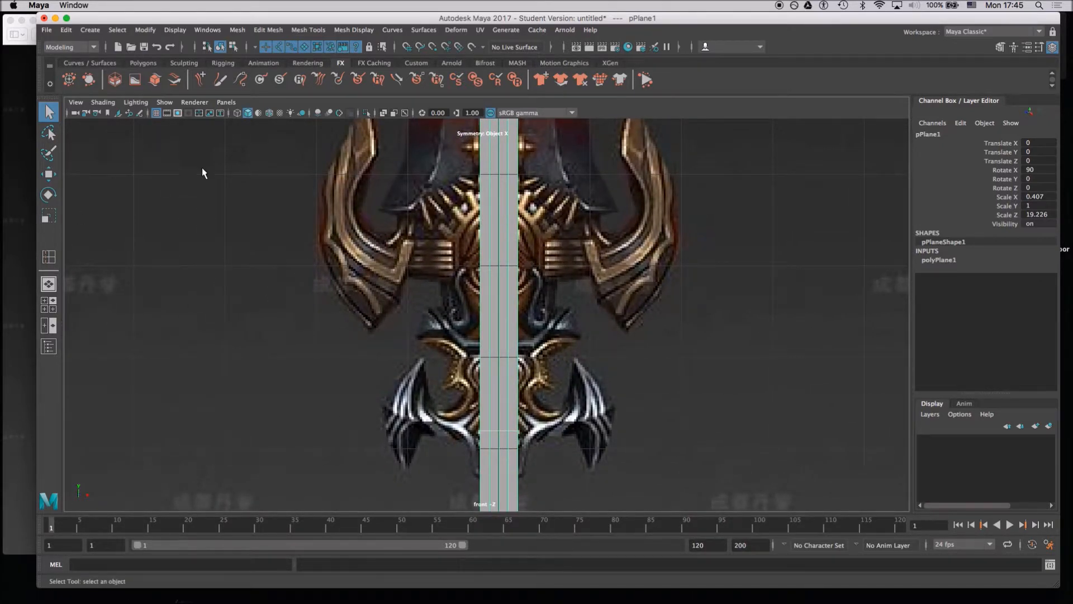
Insert a horizontal edge loop across the plane at the height of the blade's uppermost spikes.
{"action": "middle_click_drag", "start_coordinate": [202, 186], "coordinate": [191, 371], "text": "alt"}
{"action": "right_click_drag", "start_coordinate": [235, 386], "coordinate": [117, 294], "text": "alt"}
{"action": "middle_click_drag", "start_coordinate": [328, 232], "coordinate": [311, 360], "text": "alt"}
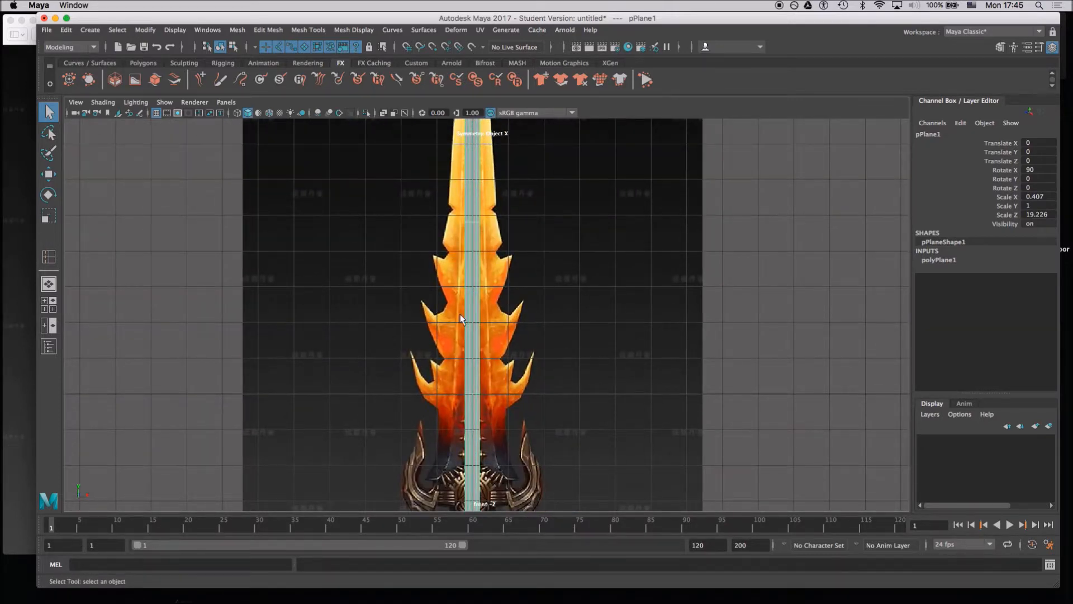
{"action": "right_click_drag", "start_coordinate": [360, 256], "coordinate": [361, 178], "text": "alt"}
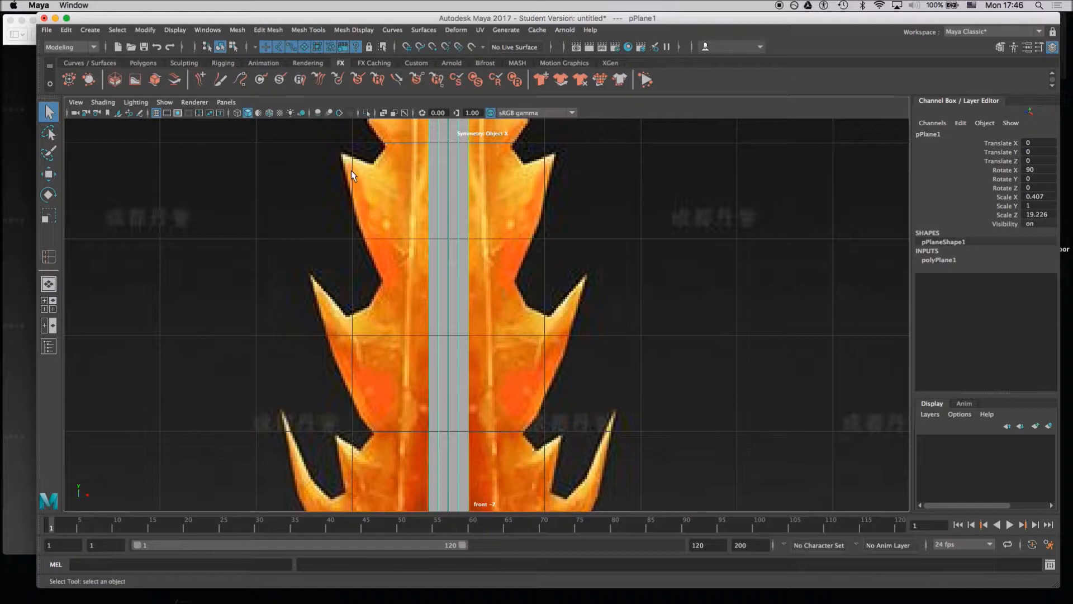
{"action": "left_click", "coordinate": [55, 259]}
{"action": "left_click", "coordinate": [450, 182]}
{"action": "left_click", "coordinate": [453, 182]}
{"action": "left_click", "coordinate": [454, 182]}
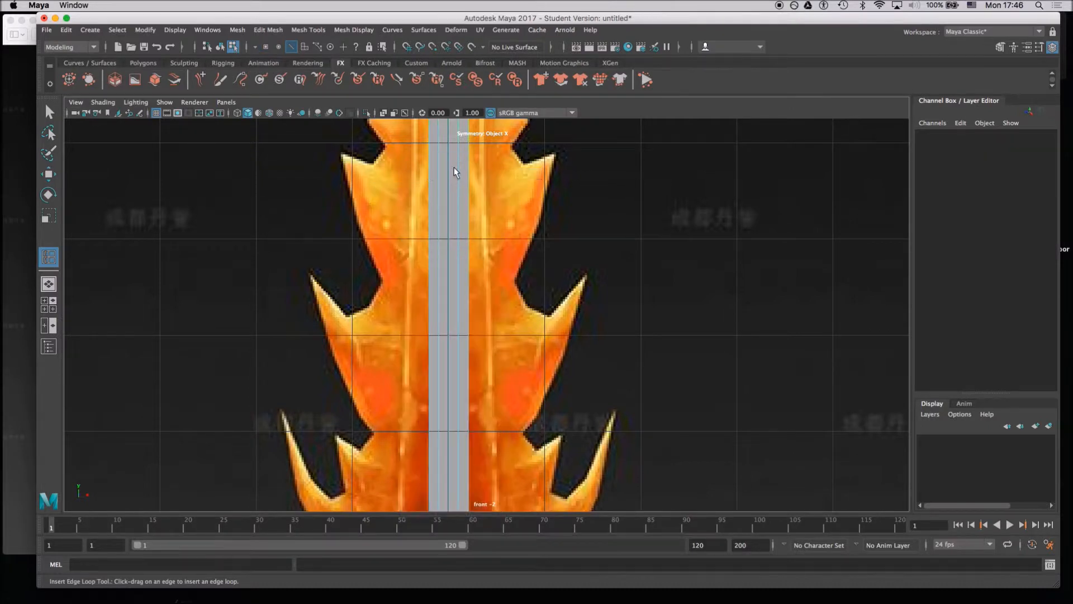
{"action": "left_click", "coordinate": [451, 176]}
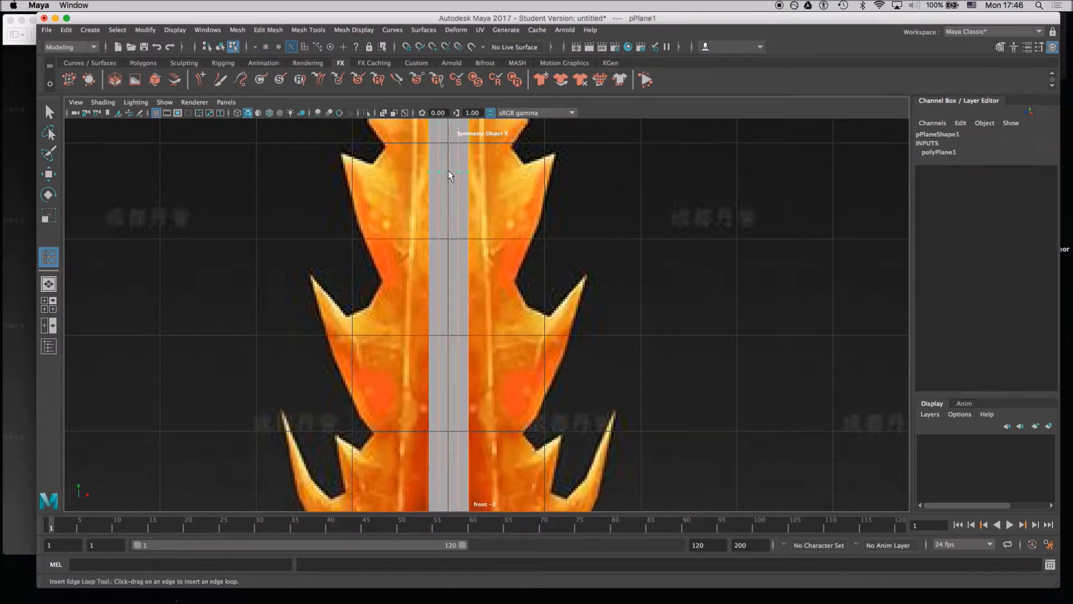
{"action": "left_click", "coordinate": [449, 171]}
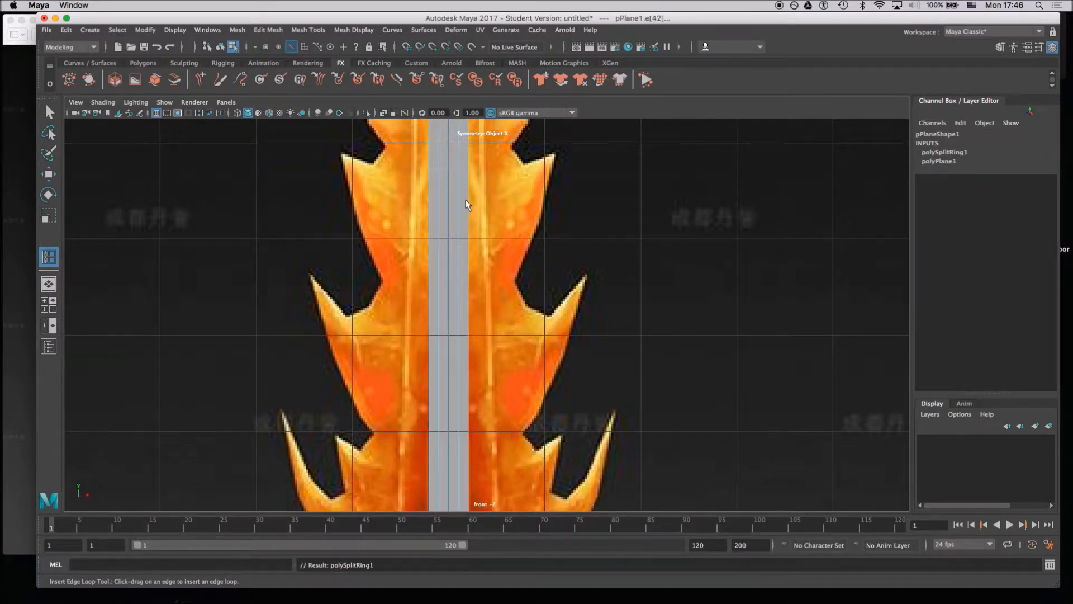
Switch to vertex selection and move the new loop's outer vertices symmetrically outward to the blade outline at the uppermost spikes.
{"action": "right_click_drag", "start_coordinate": [430, 170], "coordinate": [385, 170]}
{"action": "left_click", "coordinate": [429, 169]}
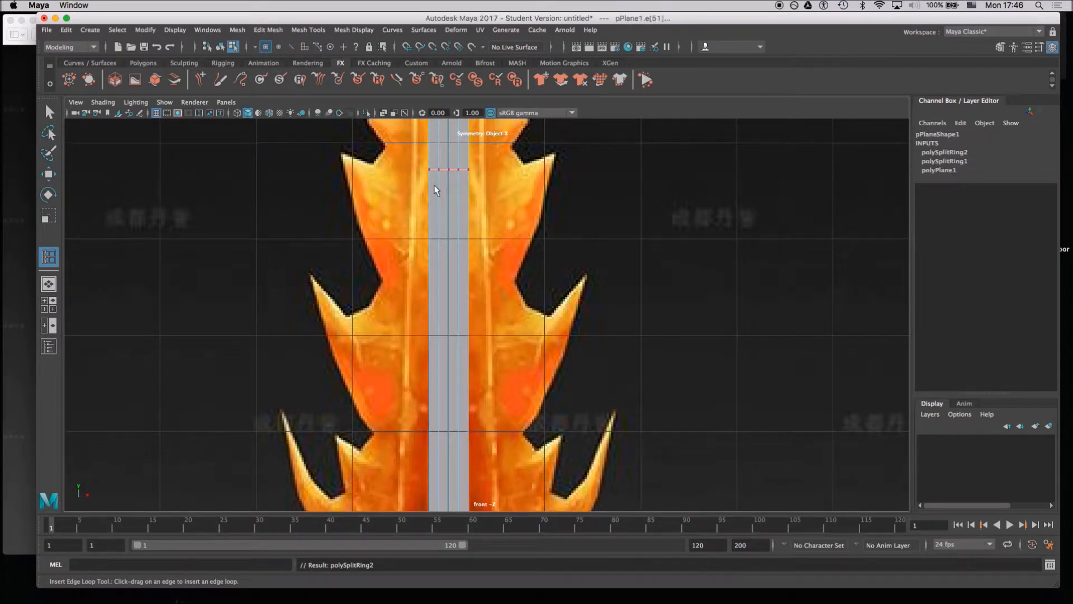
{"action": "key", "text": "z"}
{"action": "key", "text": "q"}
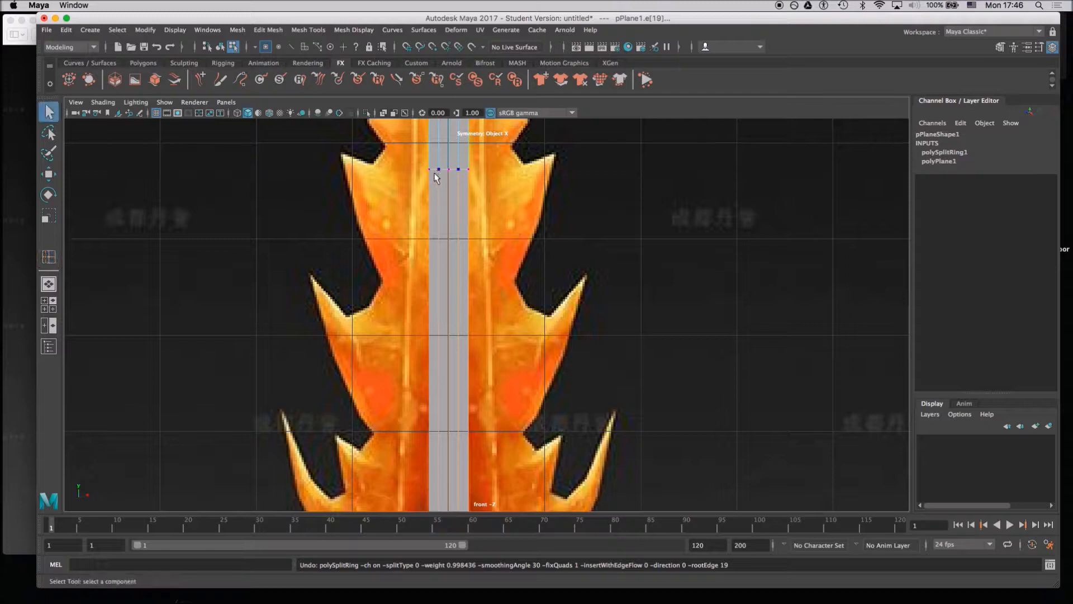
{"action": "left_click", "coordinate": [430, 170]}
{"action": "key", "text": "w"}
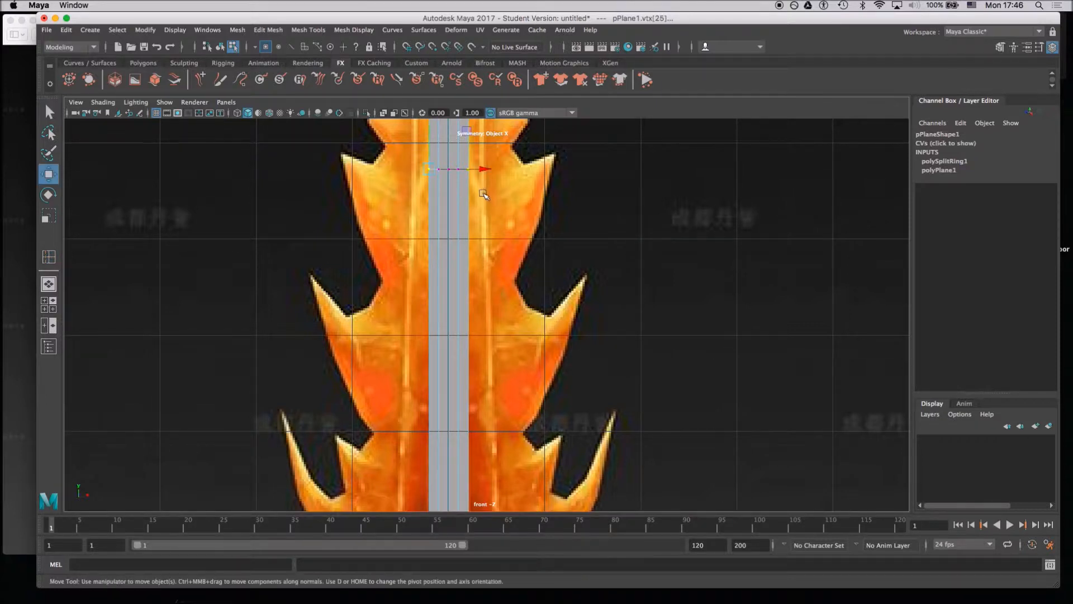
{"action": "left_click_drag", "start_coordinate": [484, 169], "coordinate": [428, 166]}
{"action": "scroll", "coordinate": [371, 160], "scroll_direction": "down", "scroll_amount": 4}
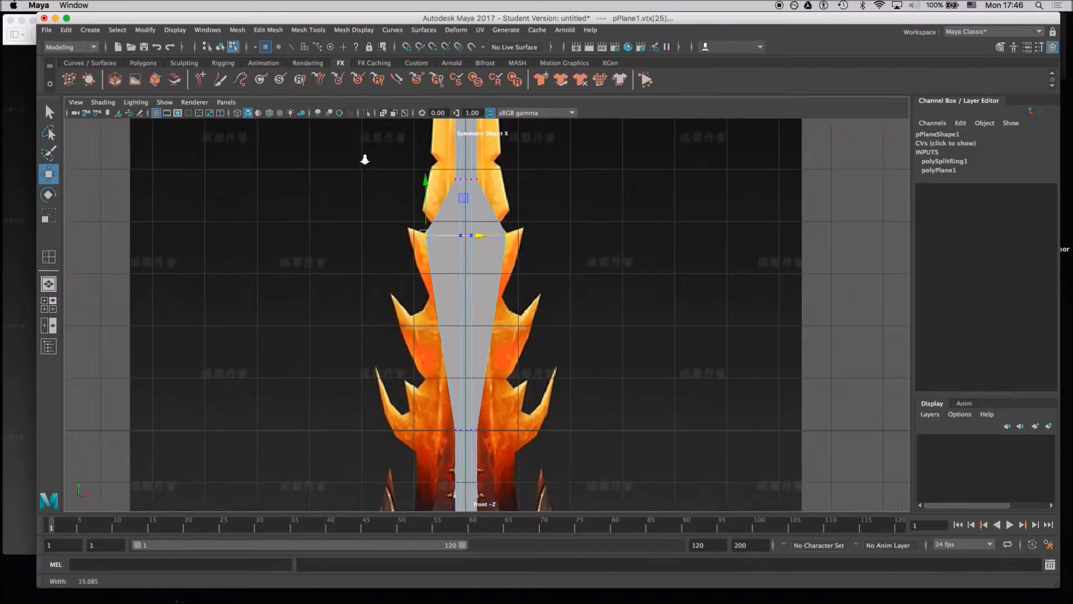
Move the outer vertices of the row above the spikes symmetrically outward towards the blade's edge.
{"action": "middle_click_drag", "start_coordinate": [438, 156], "coordinate": [442, 250], "text": "alt"}
{"action": "right_click_drag", "start_coordinate": [465, 258], "coordinate": [520, 268], "text": "alt"}
{"action": "left_click", "coordinate": [444, 230]}
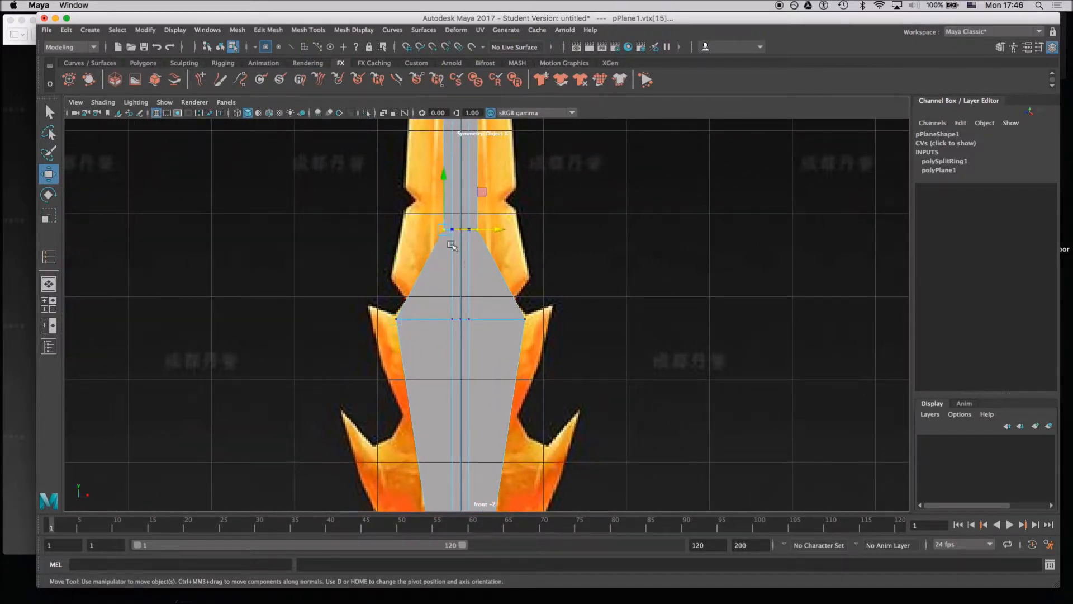
{"action": "left_click_drag", "start_coordinate": [501, 231], "coordinate": [468, 229]}
Insert another edge loop across the upper blade section, just below where the outline tapers to the tip.
{"action": "mouse_move", "coordinate": [456, 168]}
{"action": "middle_mouse_down", "text": "alt"}
{"action": "mouse_move", "coordinate": [460, 329]}
{"action": "mouse_move", "coordinate": [457, 285]}
{"action": "middle_mouse_up", "text": "alt"}
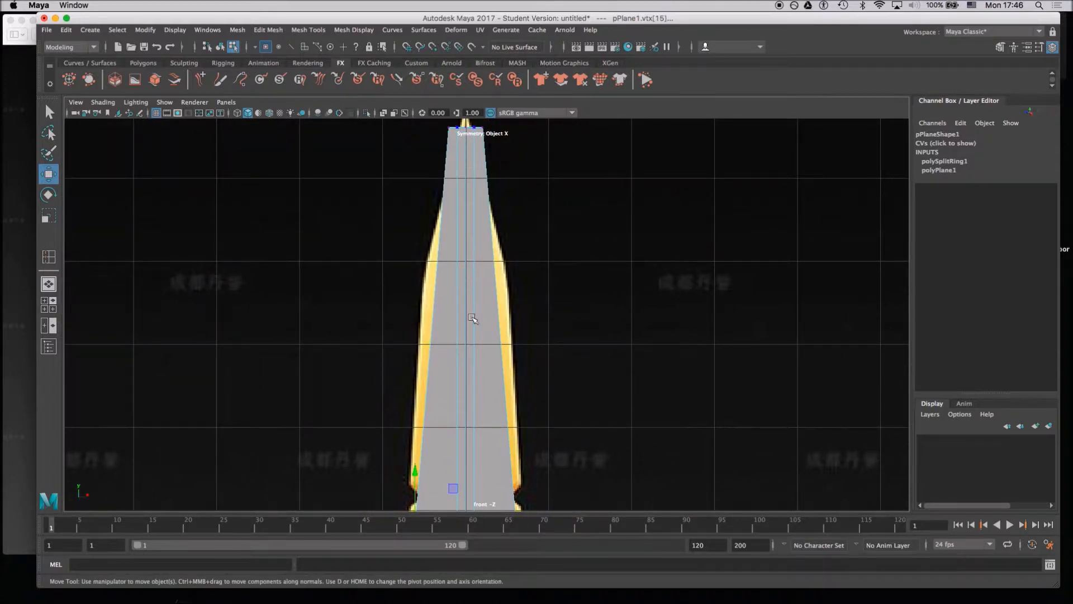
{"action": "middle_click_drag", "start_coordinate": [440, 246], "coordinate": [436, 221], "text": "alt"}
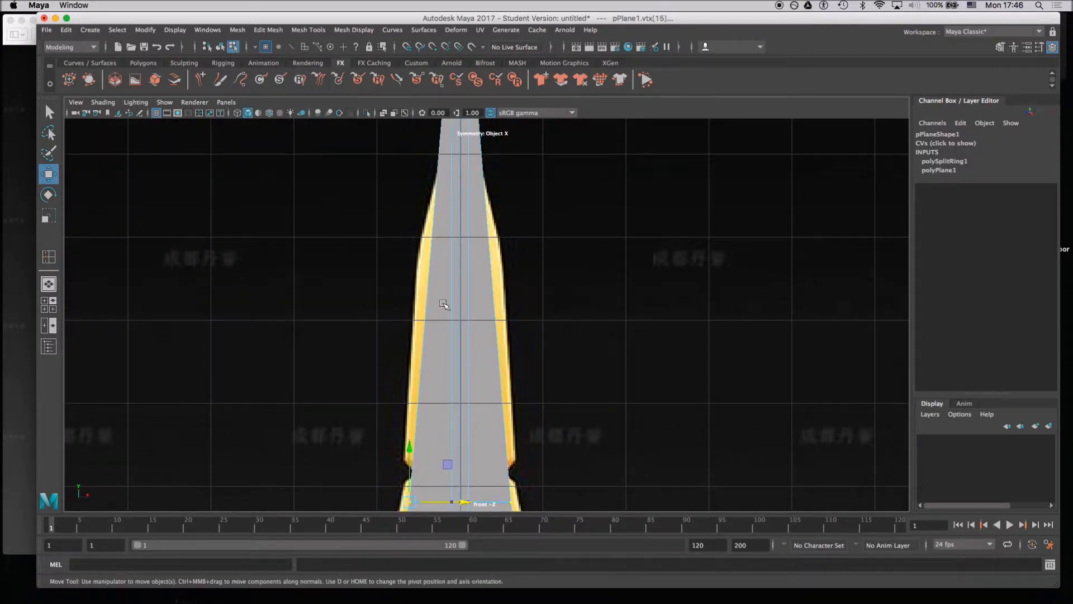
{"action": "mouse_move", "coordinate": [463, 282]}
{"action": "right_mouse_down", "text": "alt"}
{"action": "mouse_move", "coordinate": [432, 258]}
{"action": "mouse_move", "coordinate": [461, 294]}
{"action": "right_mouse_up", "text": "alt"}
{"action": "middle_click_drag", "start_coordinate": [429, 208], "coordinate": [427, 228], "text": "alt"}
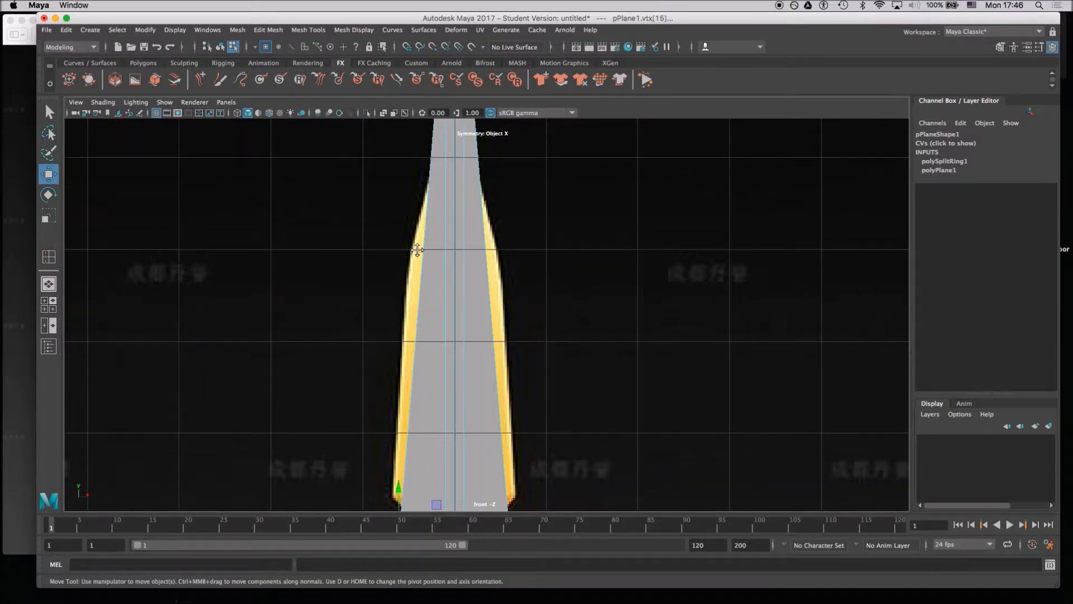
{"action": "middle_click_drag", "start_coordinate": [415, 249], "coordinate": [410, 260], "text": "alt"}
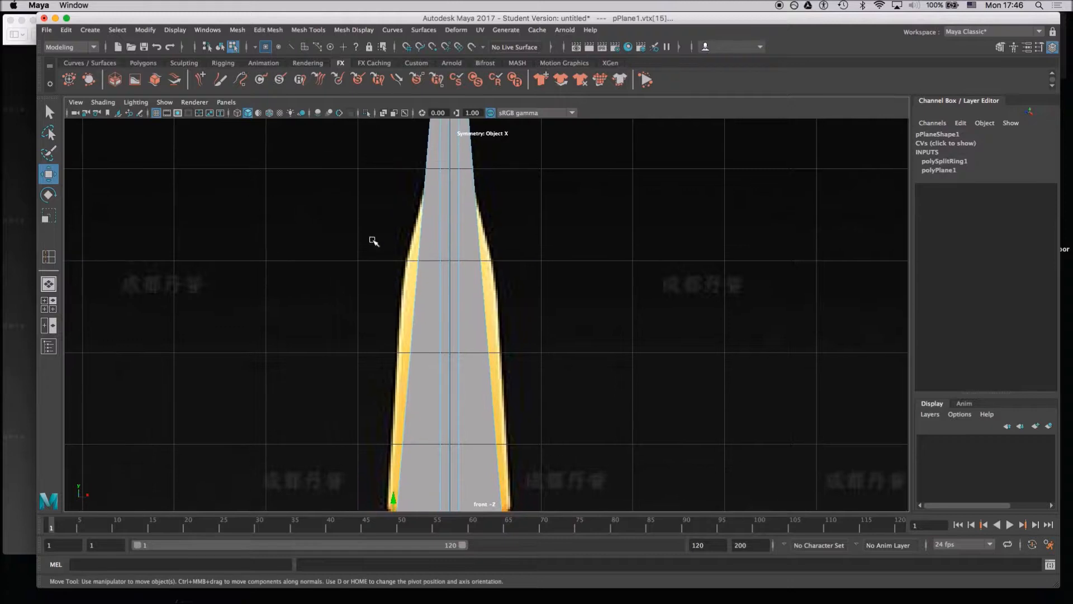
{"action": "left_click", "coordinate": [50, 257]}
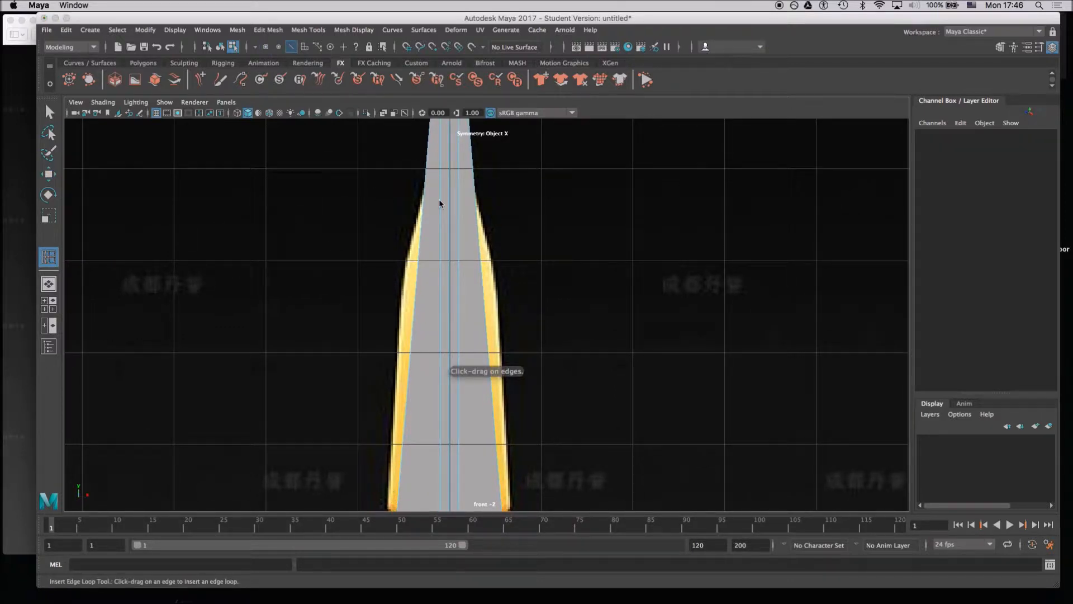
{"action": "left_click_drag", "start_coordinate": [451, 203], "coordinate": [440, 201]}
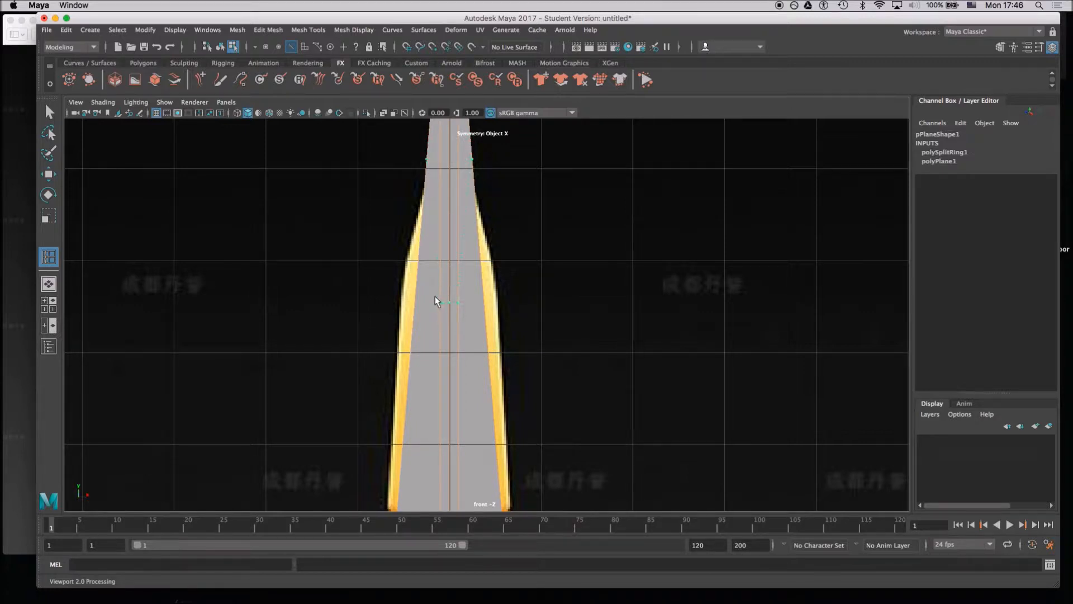
{"action": "left_click", "coordinate": [434, 230]}
Move the outer vertices of the new upper edge loop symmetrically down and outward to the blade outline where it starts tapering.
{"action": "right_click_drag", "start_coordinate": [424, 156], "coordinate": [390, 158]}
{"action": "left_click", "coordinate": [449, 171]}
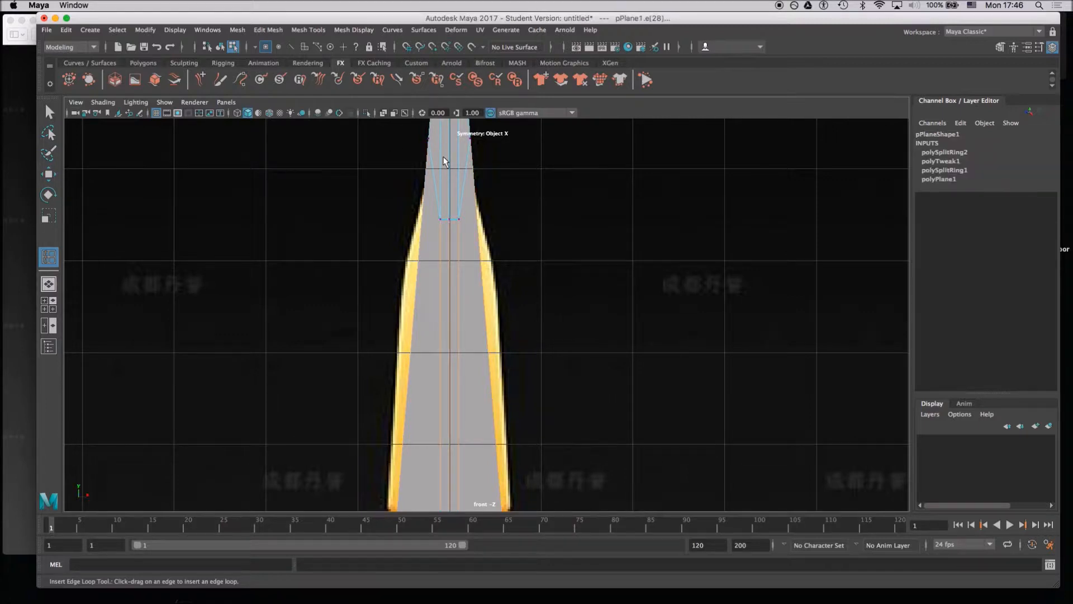
{"action": "key", "text": "super+z"}
{"action": "key", "text": "q"}
{"action": "left_click", "coordinate": [429, 140]}
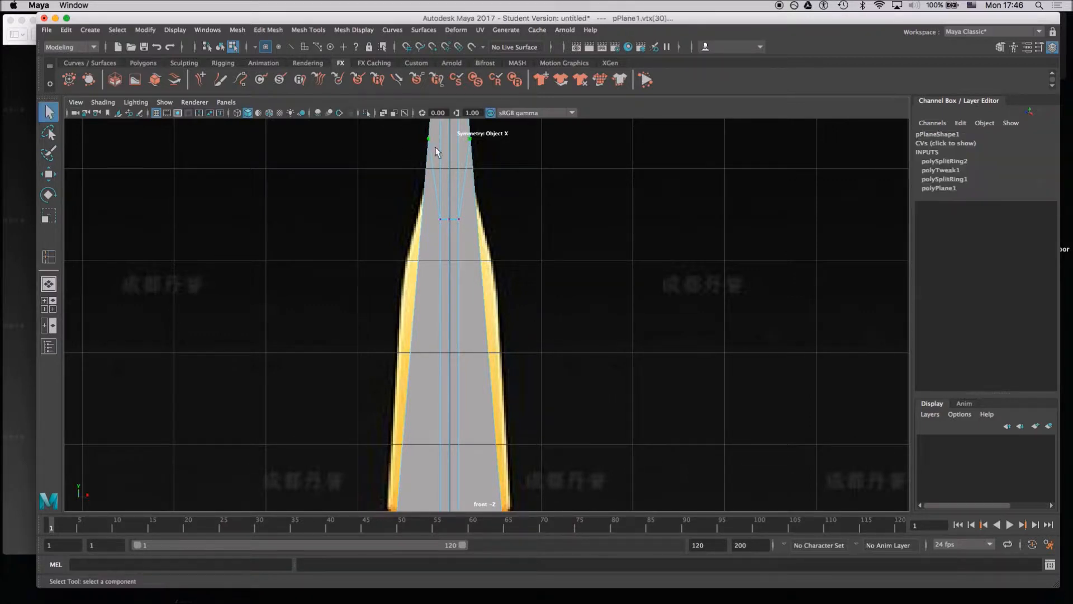
{"action": "key", "text": "w"}
{"action": "scroll", "coordinate": [453, 146], "scroll_direction": "down", "scroll_amount": 3}
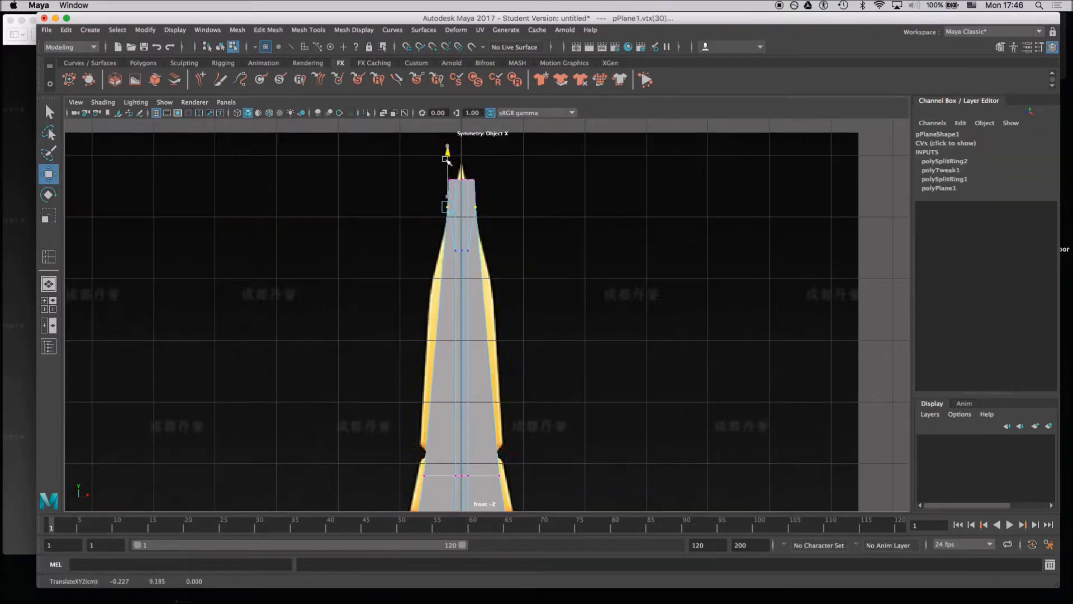
{"action": "left_click_drag", "start_coordinate": [441, 179], "coordinate": [441, 187]}
{"action": "left_click_drag", "start_coordinate": [493, 231], "coordinate": [485, 231]}
{"action": "left_click_drag", "start_coordinate": [438, 193], "coordinate": [439, 222]}
{"action": "left_click_drag", "start_coordinate": [490, 264], "coordinate": [487, 263]}
{"action": "scroll", "coordinate": [542, 319], "scroll_direction": "up", "scroll_amount": 4}
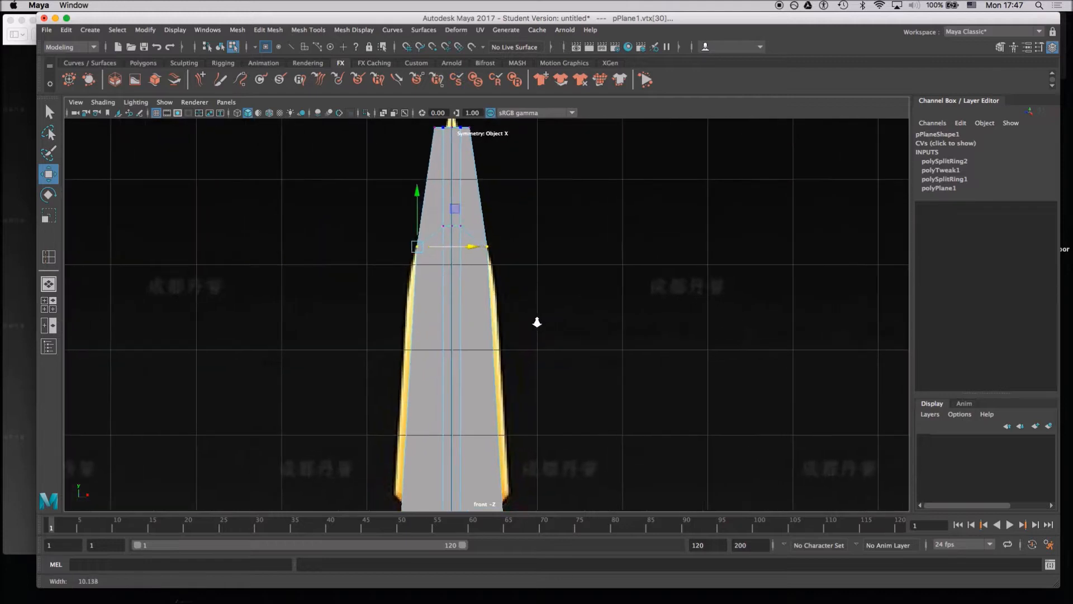
{"action": "scroll", "coordinate": [532, 302], "scroll_direction": "down", "scroll_amount": 1}
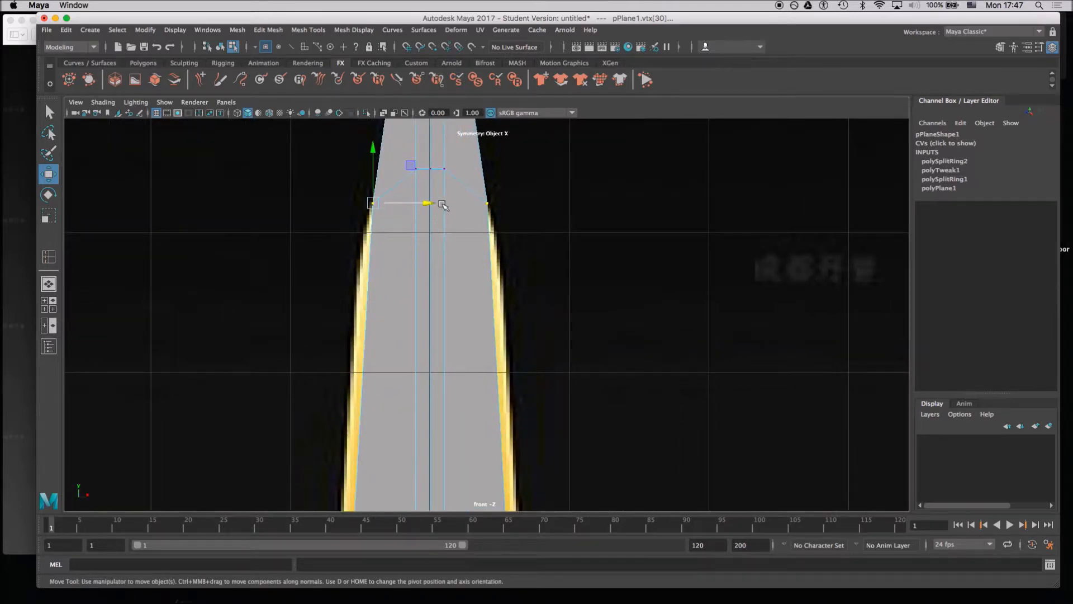
Narrow the plane's top row by moving its outer and inner vertices symmetrically inward around the blade tip.
{"action": "scroll", "coordinate": [416, 178], "scroll_direction": "down", "scroll_amount": 5}
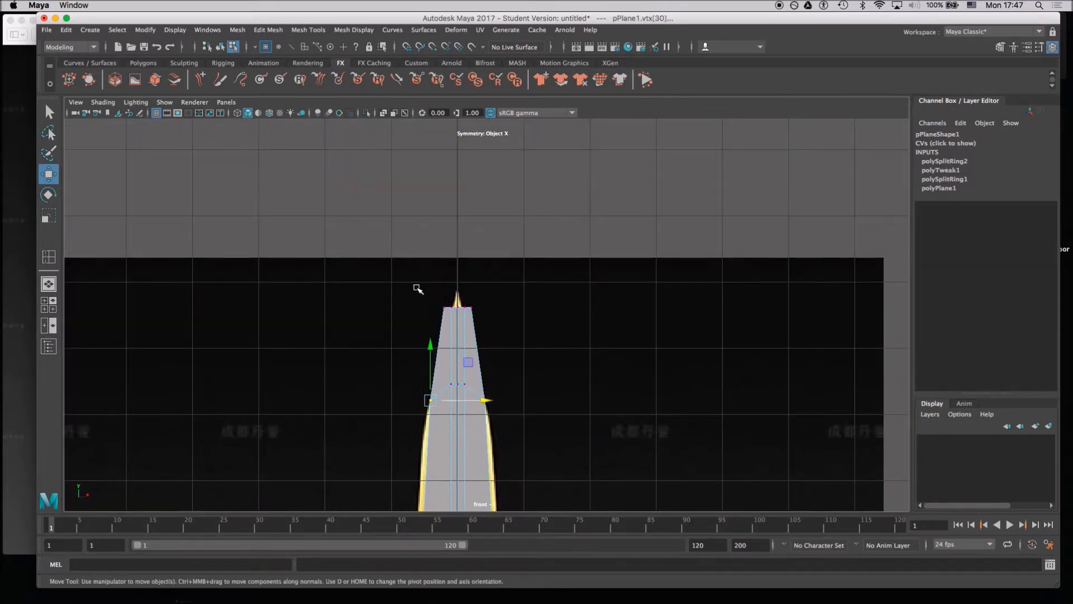
{"action": "scroll", "coordinate": [447, 313], "scroll_direction": "up", "scroll_amount": 4}
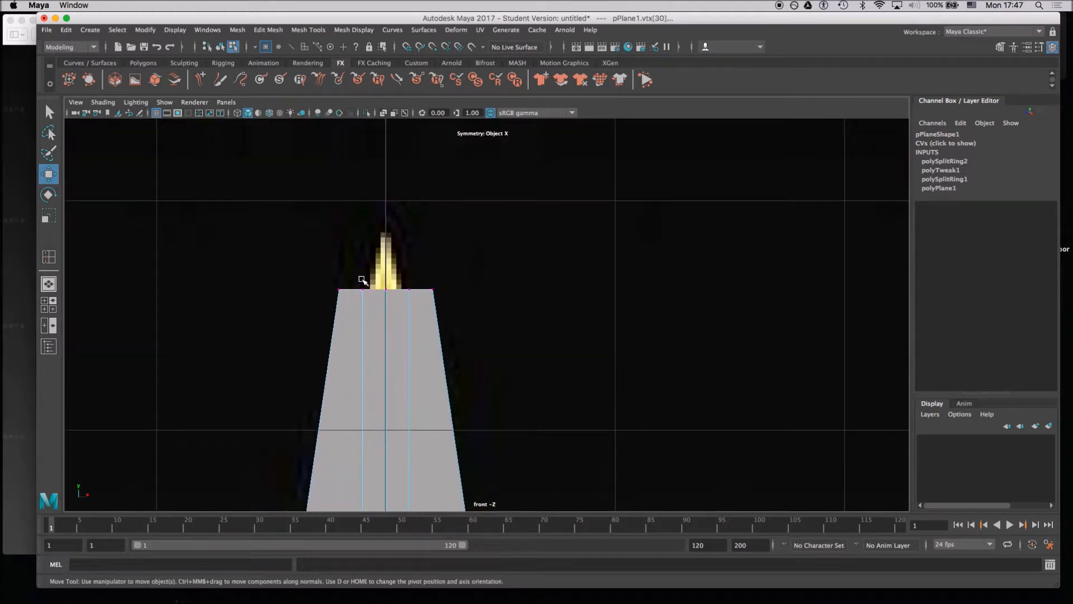
{"action": "left_click", "coordinate": [338, 289]}
{"action": "middle_click_drag", "start_coordinate": [392, 290], "coordinate": [401, 291]}
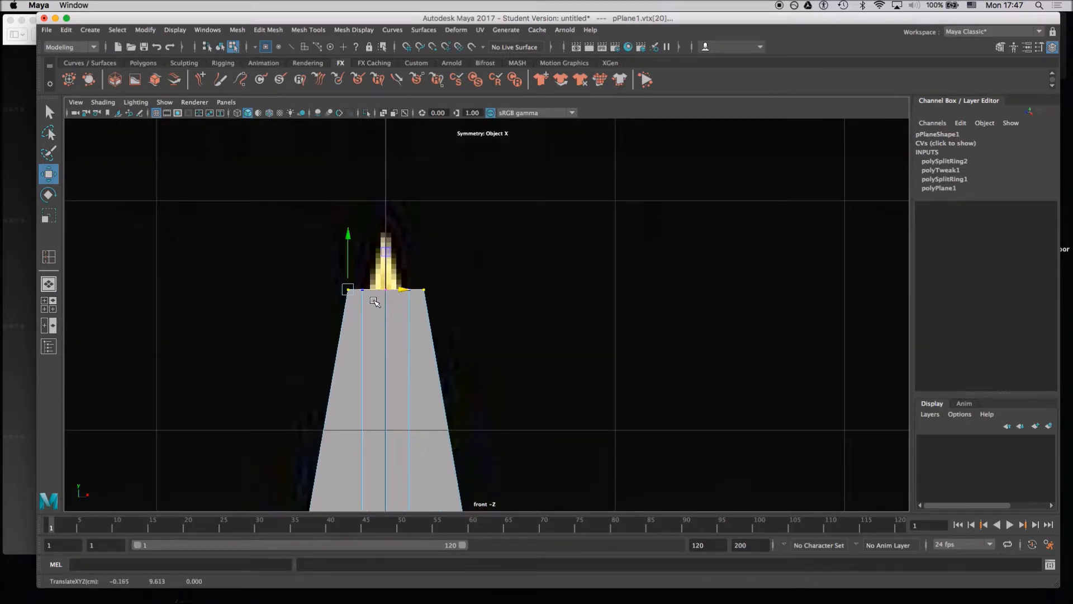
{"action": "key", "text": "q"}
{"action": "left_click", "coordinate": [422, 290]}
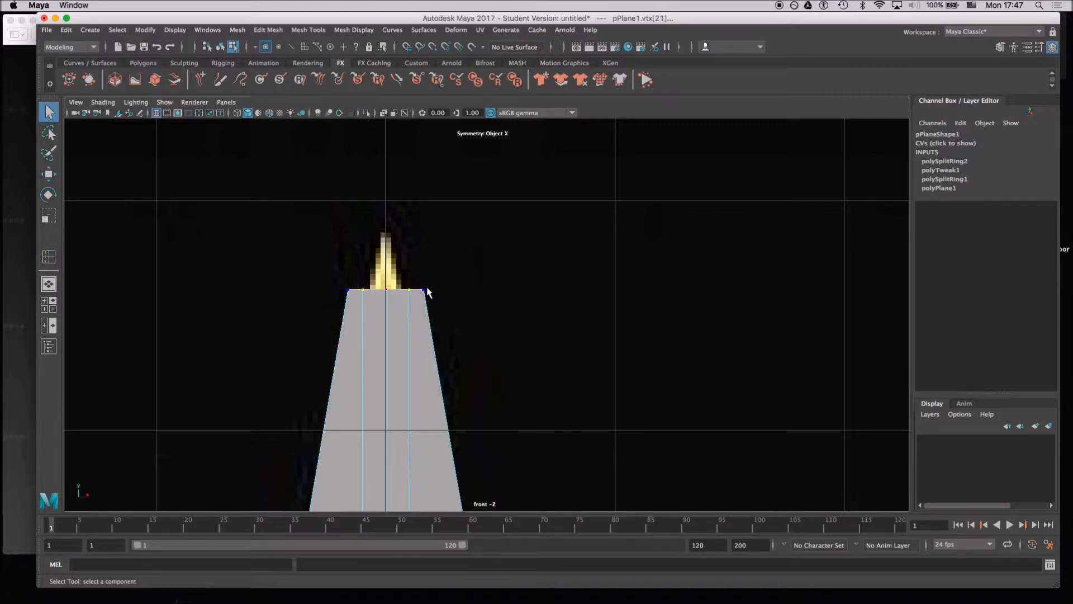
{"action": "key", "text": "w"}
{"action": "middle_click_drag", "start_coordinate": [424, 291], "coordinate": [392, 293]}
Raise the top row's centre vertex to the blade's point and lower the row's outer vertices symmetrically along the tip outline.
{"action": "key", "text": "q"}
{"action": "left_click", "coordinate": [385, 290]}
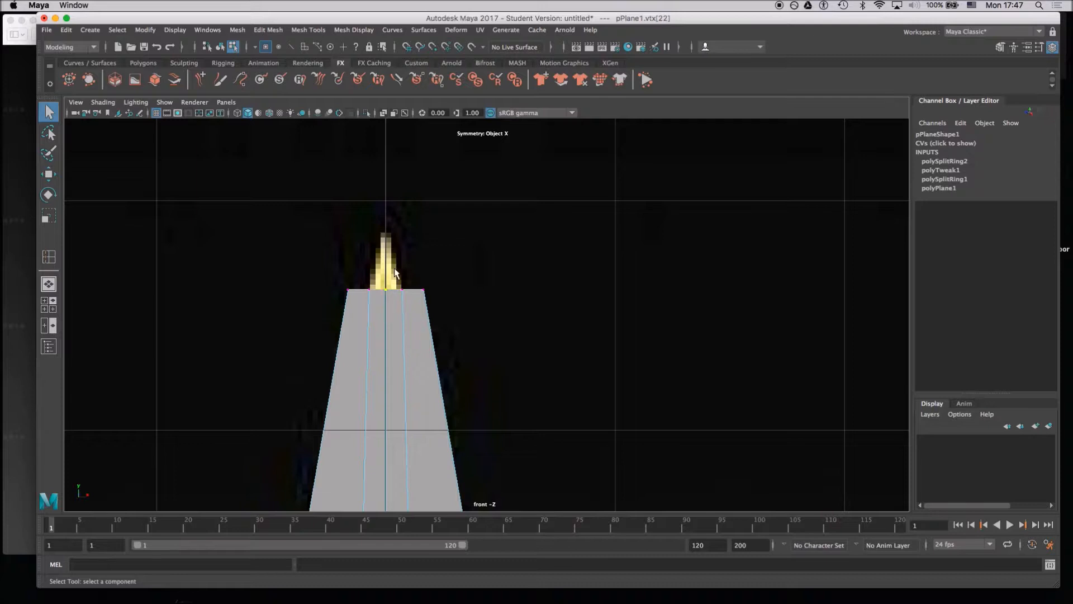
{"action": "key", "text": "w"}
{"action": "left_click_drag", "start_coordinate": [386, 240], "coordinate": [382, 190]}
{"action": "left_click", "coordinate": [349, 291]}
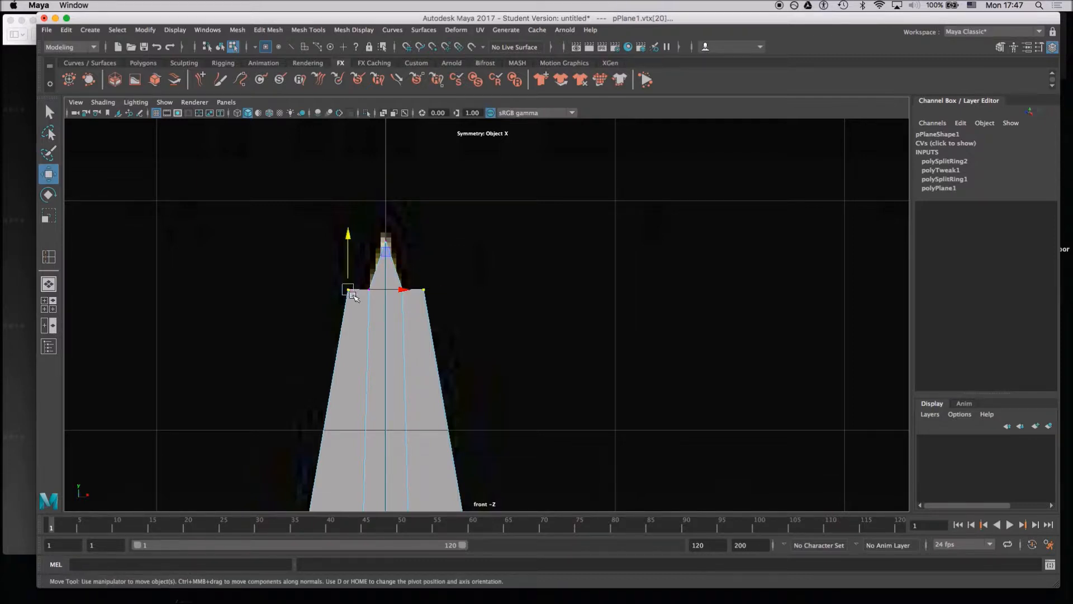
{"action": "left_click_drag", "start_coordinate": [350, 240], "coordinate": [352, 267]}
{"action": "left_click_drag", "start_coordinate": [405, 321], "coordinate": [413, 323]}
Examine the plane against the reference image from the blade tip down to the pommel.
{"action": "right_click_drag", "start_coordinate": [420, 361], "coordinate": [349, 321], "text": "alt"}
{"action": "middle_click_drag", "start_coordinate": [359, 309], "coordinate": [347, 161], "text": "alt"}
{"action": "right_click_drag", "start_coordinate": [369, 311], "coordinate": [304, 288], "text": "alt"}
{"action": "middle_click_drag", "start_coordinate": [369, 312], "coordinate": [353, 150], "text": "alt"}
{"action": "right_click_drag", "start_coordinate": [408, 326], "coordinate": [376, 314], "text": "alt"}
{"action": "middle_click_drag", "start_coordinate": [376, 275], "coordinate": [386, 124], "text": "alt"}
{"action": "right_click_drag", "start_coordinate": [416, 323], "coordinate": [381, 297], "text": "alt"}
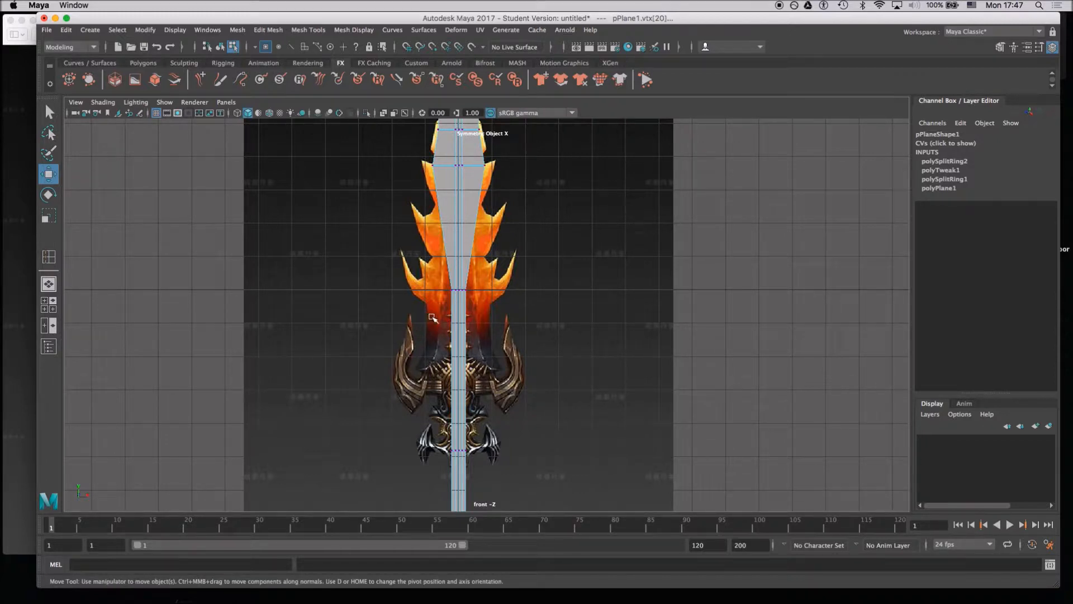
{"action": "left_click_drag", "start_coordinate": [432, 318], "coordinate": [414, 319], "text": "alt"}
{"action": "right_click_drag", "start_coordinate": [414, 318], "coordinate": [350, 296], "text": "alt"}
{"action": "middle_click_drag", "start_coordinate": [400, 318], "coordinate": [403, 178], "text": "alt"}
{"action": "right_click_drag", "start_coordinate": [398, 291], "coordinate": [468, 302], "text": "alt"}
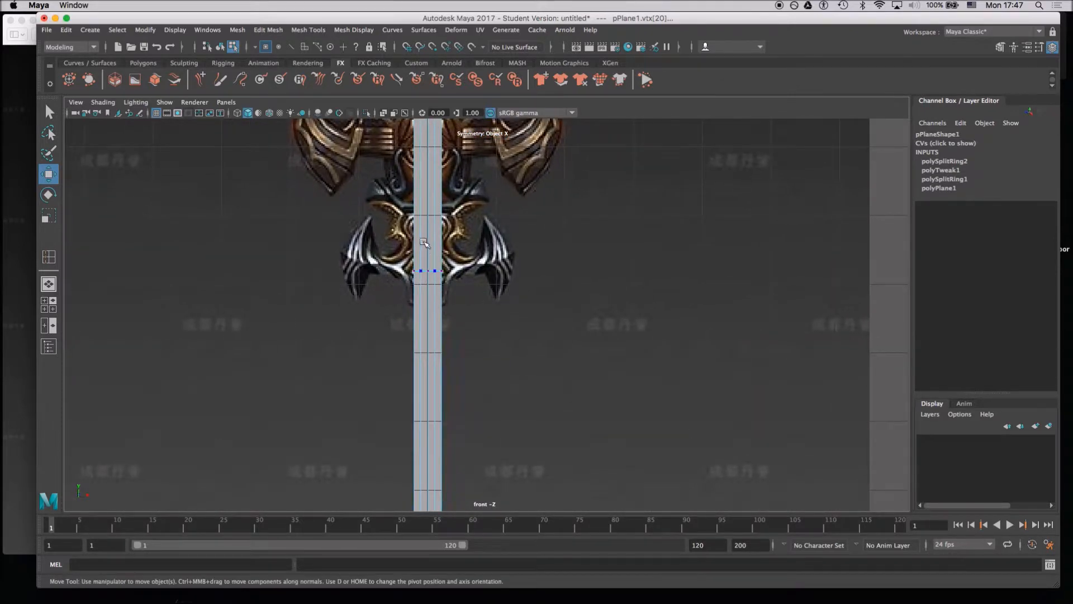
{"action": "mouse_move", "coordinate": [426, 244]}
{"action": "right_mouse_down"}
{"action": "mouse_move", "coordinate": [428, 211]}
{"action": "mouse_move", "coordinate": [428, 246]}
{"action": "right_mouse_up"}
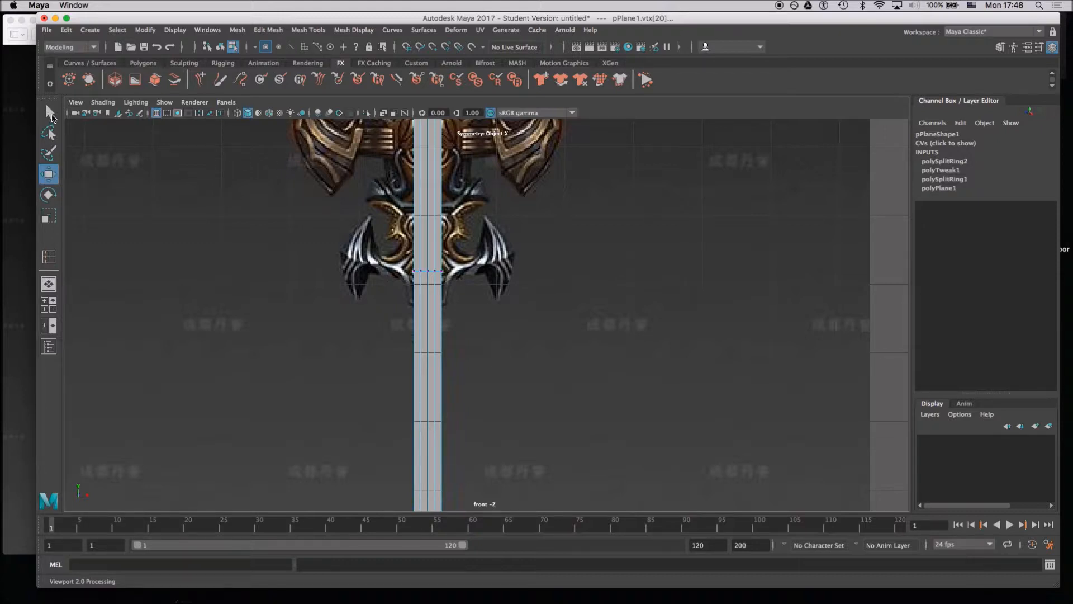
Review the Select Tool's symmetry options, including the available symmetry axes.
{"action": "double_click", "coordinate": [49, 114]}
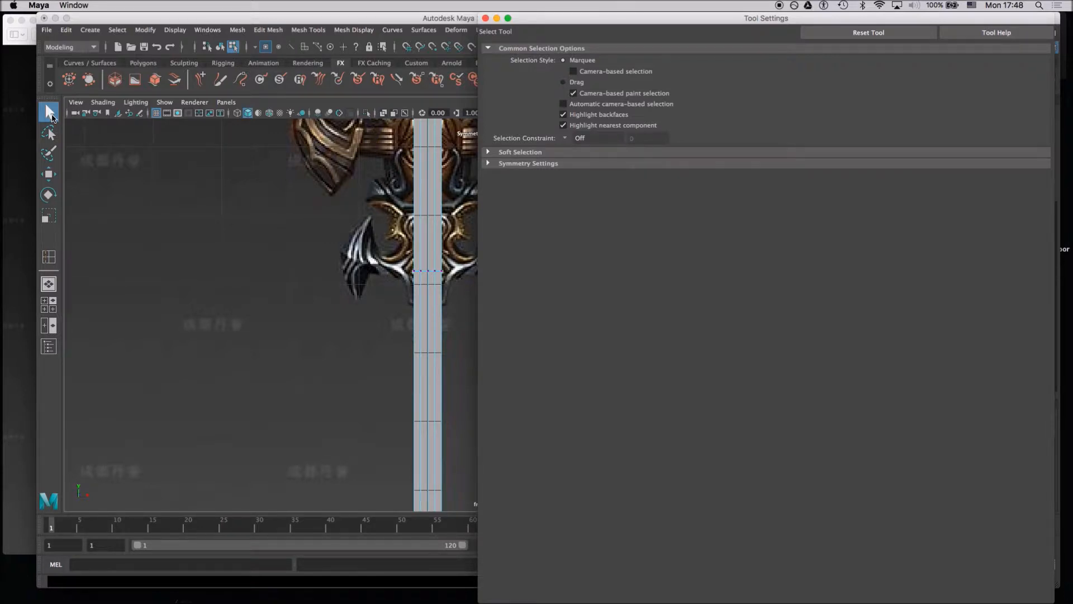
{"action": "left_click", "coordinate": [488, 163]}
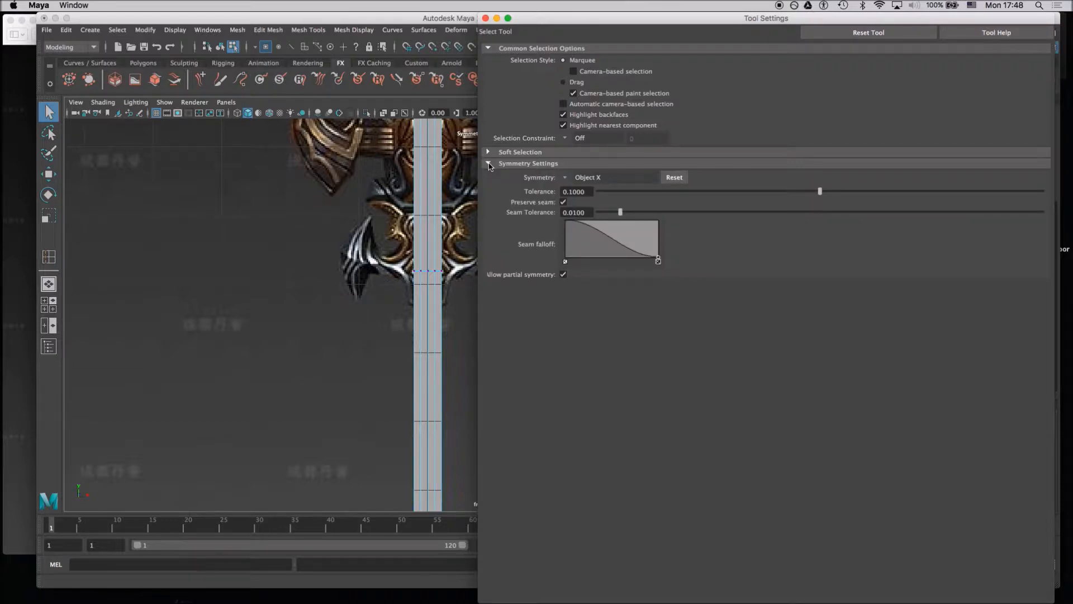
{"action": "left_click", "coordinate": [562, 178]}
{"action": "left_click", "coordinate": [587, 196]}
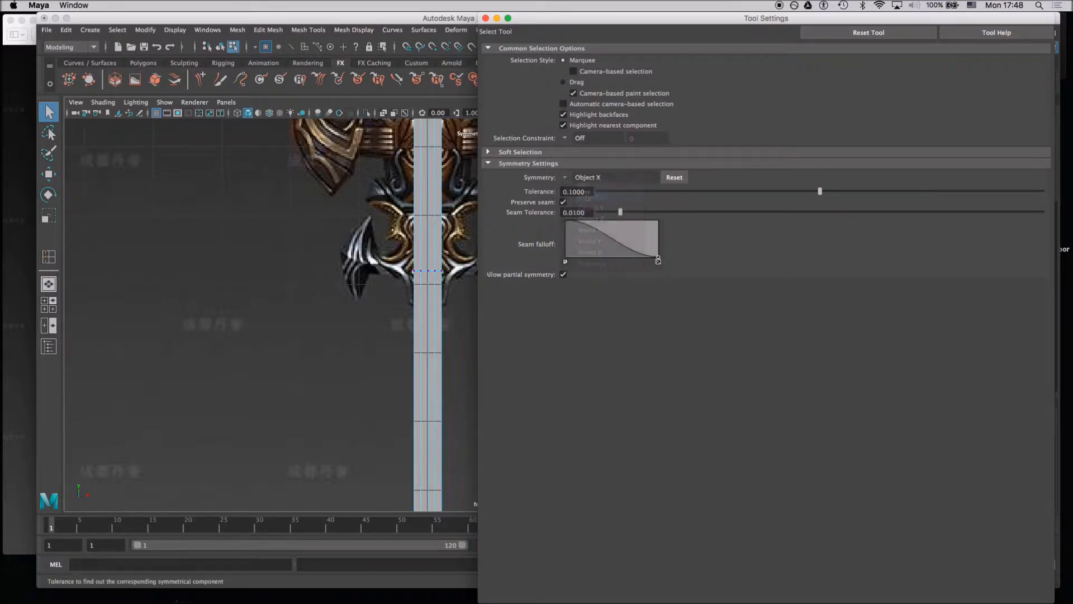
{"action": "left_click", "coordinate": [485, 19]}
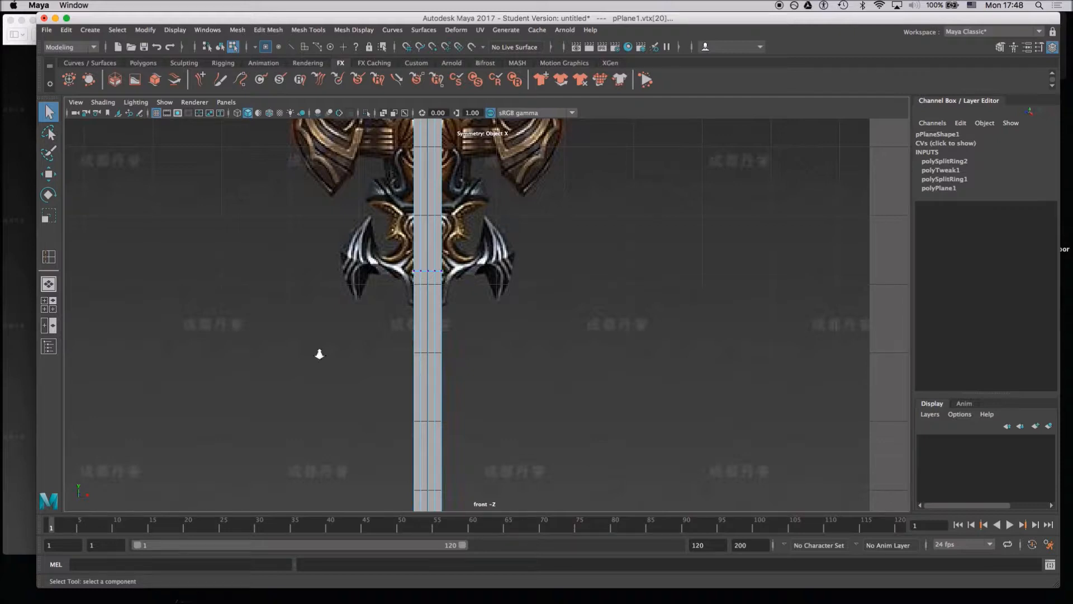
Insert four horizontal edge loops across the plane around the height of the pommel's wings.
{"action": "left_click", "coordinate": [48, 256]}
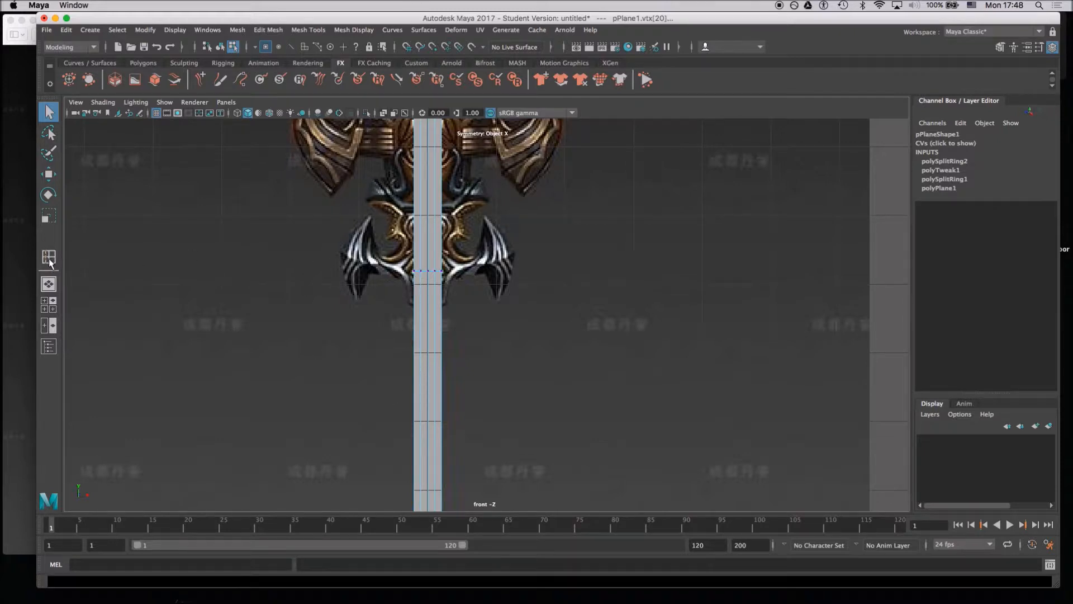
{"action": "scroll", "coordinate": [555, 364], "scroll_direction": "up", "scroll_amount": 5}
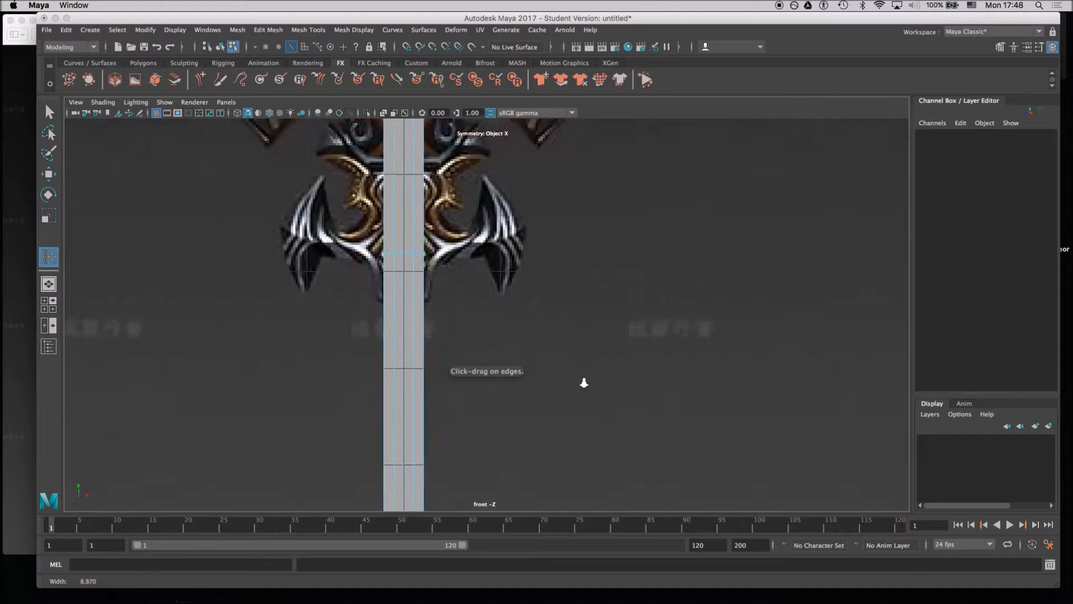
{"action": "left_click_drag", "start_coordinate": [382, 208], "coordinate": [388, 203]}
{"action": "mouse_move", "coordinate": [387, 261]}
{"action": "left_mouse_down"}
{"action": "mouse_move", "coordinate": [387, 287]}
{"action": "mouse_move", "coordinate": [387, 263]}
{"action": "left_mouse_up"}
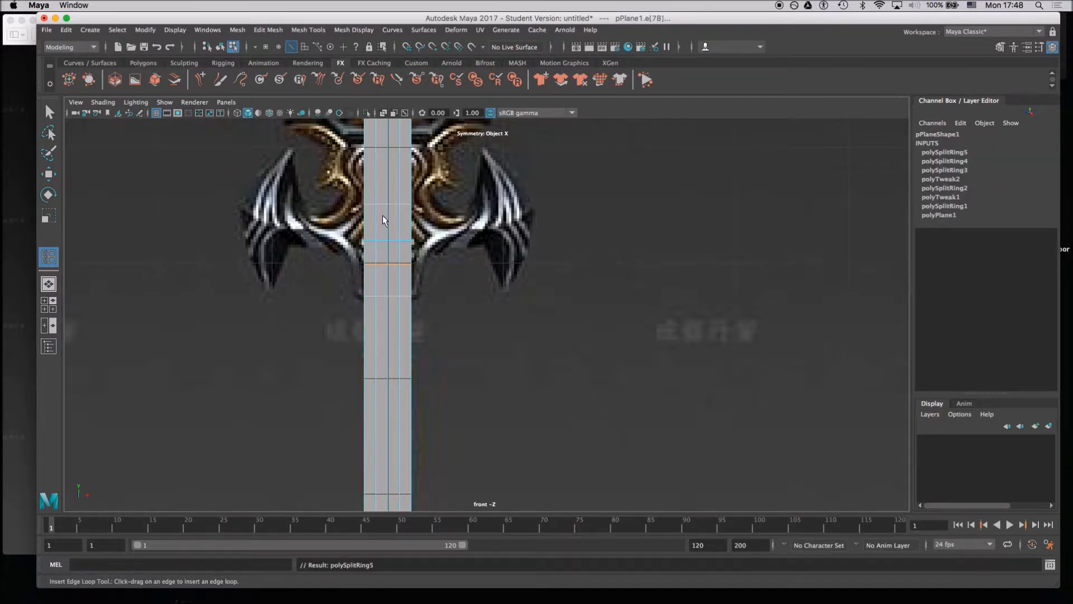
{"action": "left_click_drag", "start_coordinate": [387, 223], "coordinate": [387, 222]}
Switch to edge selection and move the outer edges between the new loops symmetrically outward to the pommel's wings.
{"action": "right_click_drag", "start_coordinate": [365, 229], "coordinate": [367, 203]}
{"action": "key", "text": "q"}
{"action": "left_click", "coordinate": [364, 229]}
{"action": "key", "text": "w"}
{"action": "left_click_drag", "start_coordinate": [414, 230], "coordinate": [349, 230]}
Adjust the height of the pommel's outer edges, scale them taller and flatten them across the width.
{"action": "key", "text": "r"}
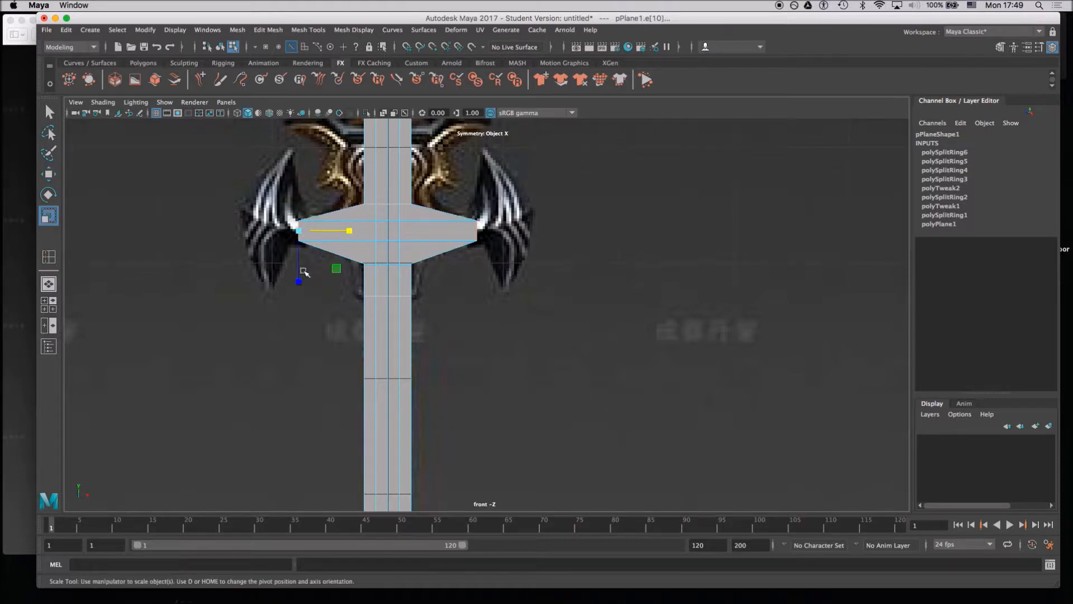
{"action": "left_click_drag", "start_coordinate": [300, 280], "coordinate": [300, 283]}
{"action": "key", "text": "w"}
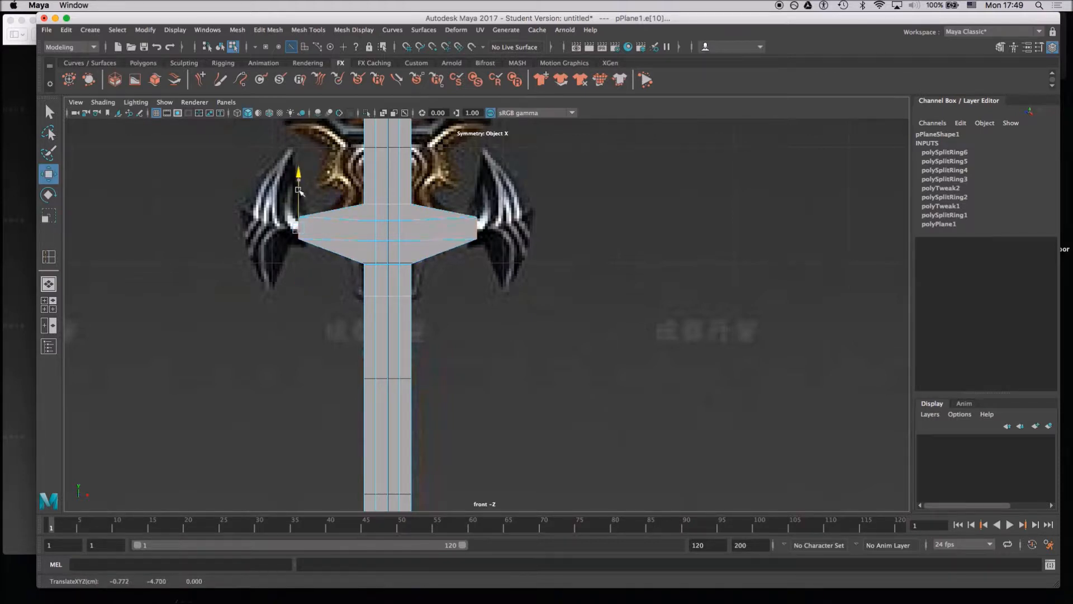
{"action": "key", "text": "r"}
{"action": "left_click_drag", "start_coordinate": [299, 276], "coordinate": [298, 295]}
{"action": "left_click_drag", "start_coordinate": [349, 226], "coordinate": [298, 228]}
Move the outer edges of the long section between the lowest flames and the pommel symmetrically outward.
{"action": "key", "text": "w"}
{"action": "right_click_drag", "start_coordinate": [336, 262], "coordinate": [275, 244], "text": "alt"}
{"action": "middle_click_drag", "start_coordinate": [359, 217], "coordinate": [346, 391], "text": "alt"}
{"action": "double_click", "coordinate": [411, 200]}
{"action": "left_click_drag", "start_coordinate": [463, 297], "coordinate": [437, 297]}
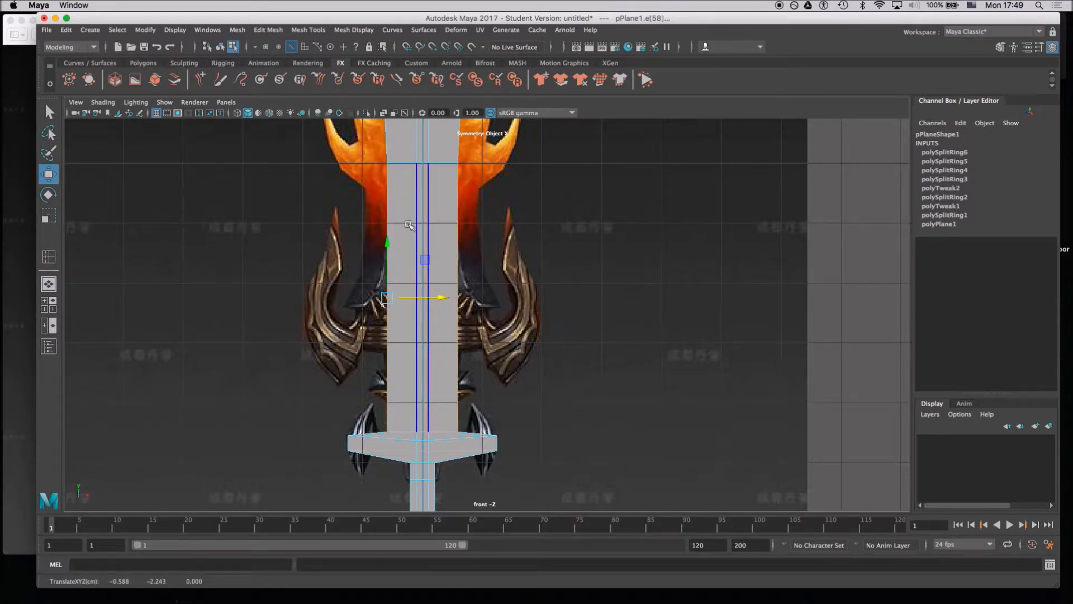
Move the outer edges of the flame section symmetrically outward to widen the blade, and insert an edge loop across that section.
{"action": "left_click", "coordinate": [384, 146]}
{"action": "right_click_drag", "start_coordinate": [382, 182], "coordinate": [342, 158], "text": "alt"}
{"action": "middle_click_drag", "start_coordinate": [367, 133], "coordinate": [368, 267], "text": "alt"}
{"action": "left_click_drag", "start_coordinate": [459, 237], "coordinate": [460, 237]}
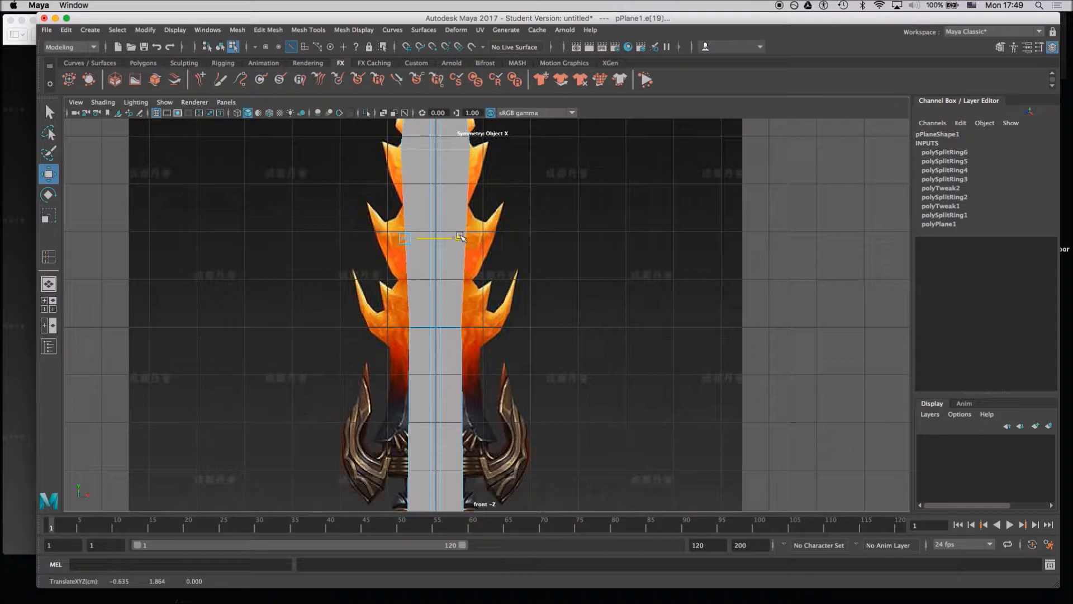
{"action": "left_click", "coordinate": [50, 257]}
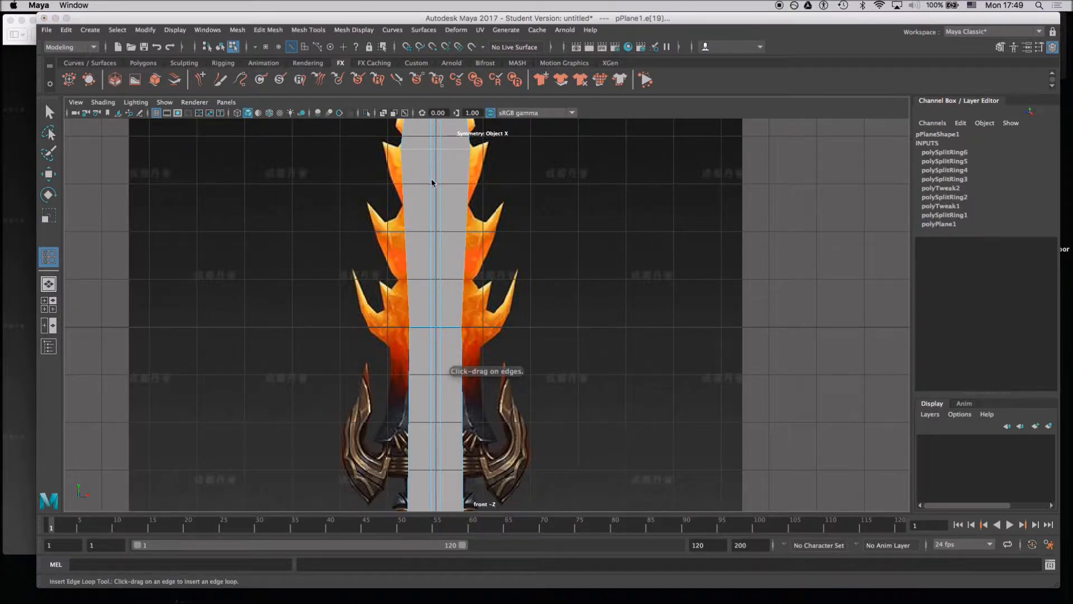
{"action": "left_click", "coordinate": [432, 282]}
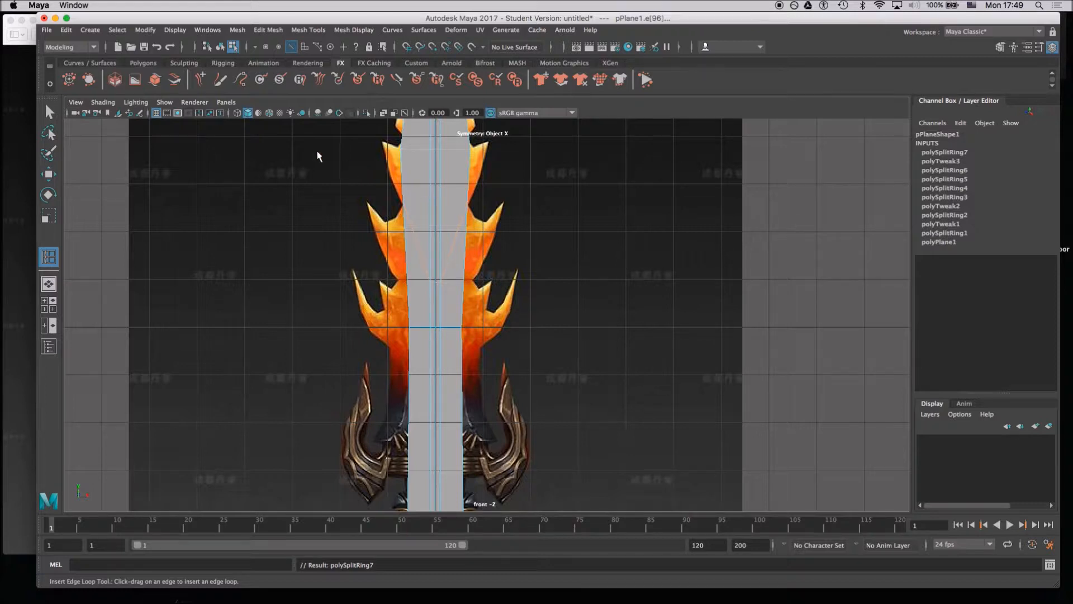
Check the symmetry axis options in the Select Tool settings again.
{"action": "double_click", "coordinate": [50, 113]}
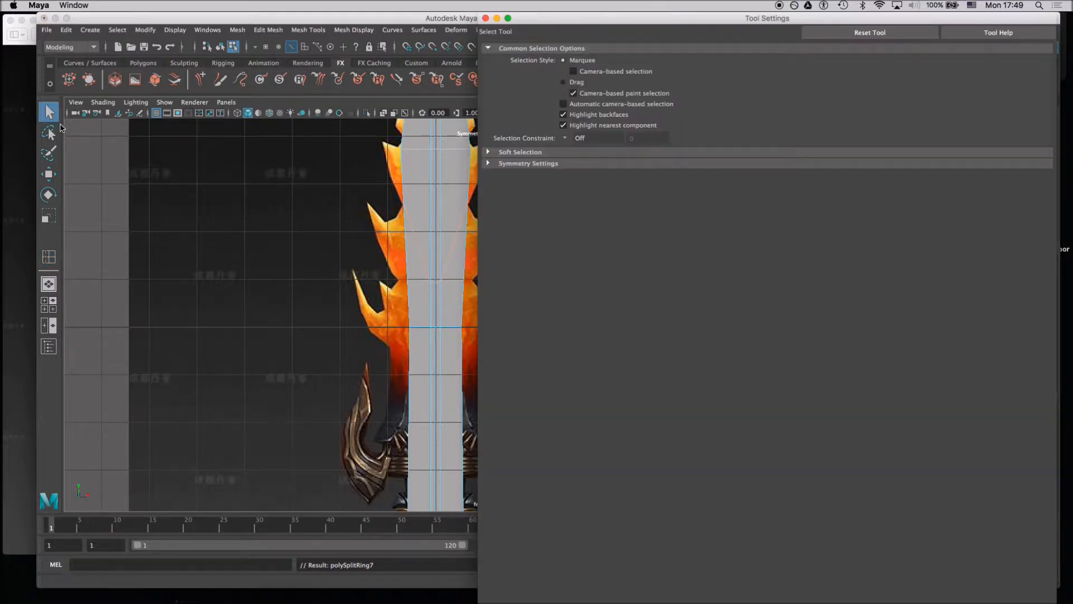
{"action": "left_click_drag", "start_coordinate": [557, 24], "coordinate": [286, 18]}
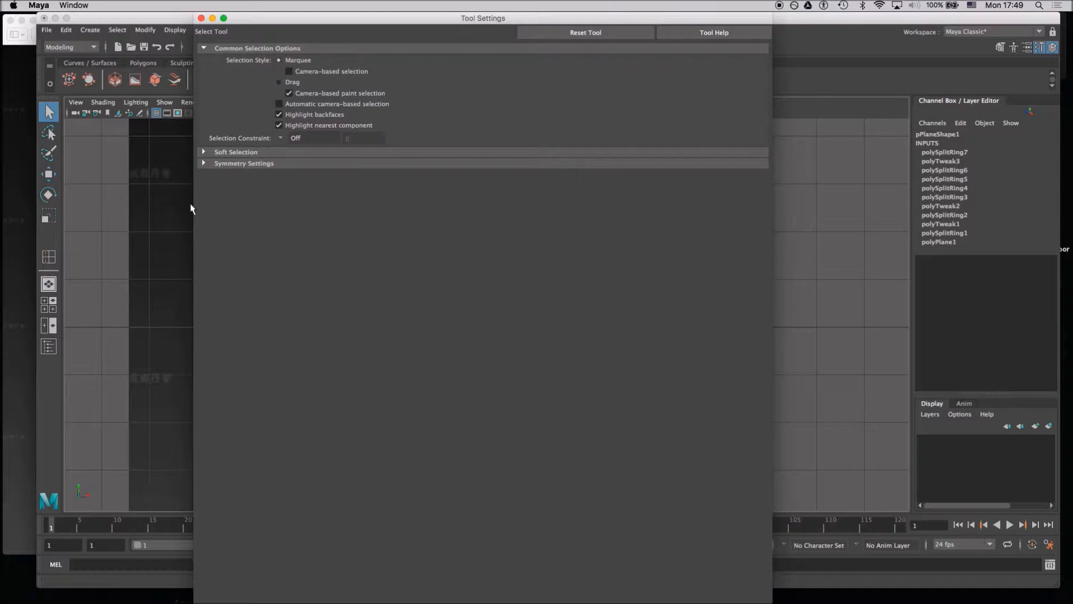
{"action": "left_click", "coordinate": [213, 164]}
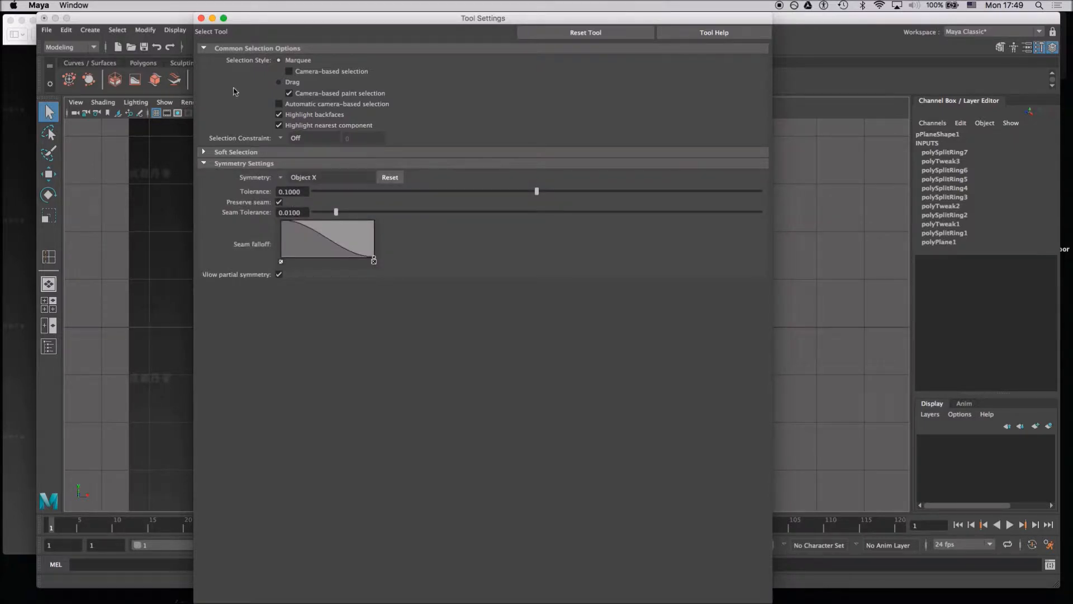
{"action": "left_click_drag", "start_coordinate": [288, 23], "coordinate": [358, 23]}
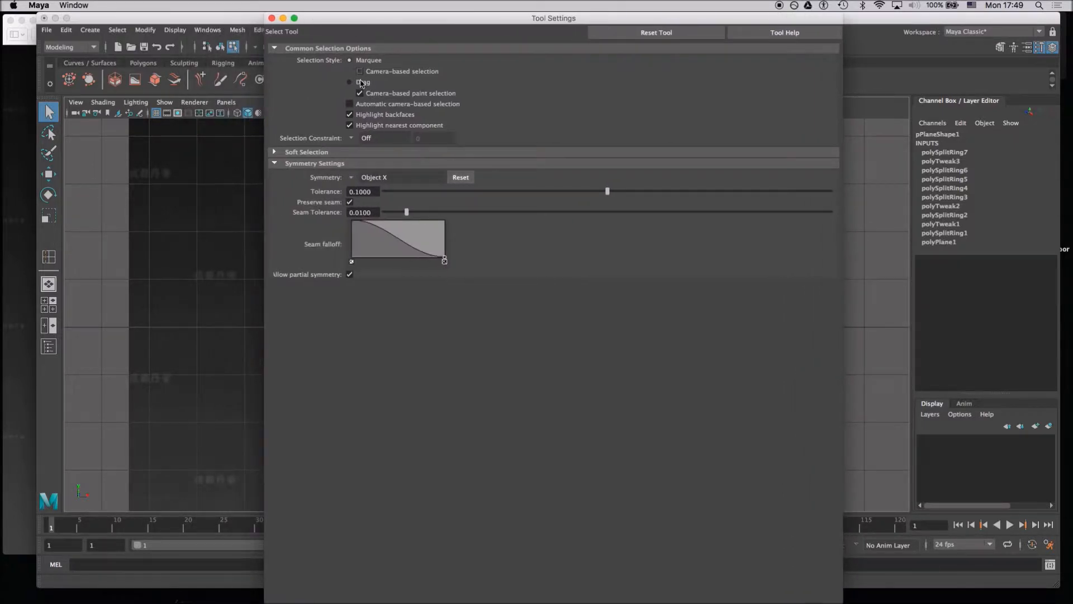
{"action": "left_click", "coordinate": [357, 177]}
{"action": "left_click", "coordinate": [350, 180]}
{"action": "left_click", "coordinate": [283, 19]}
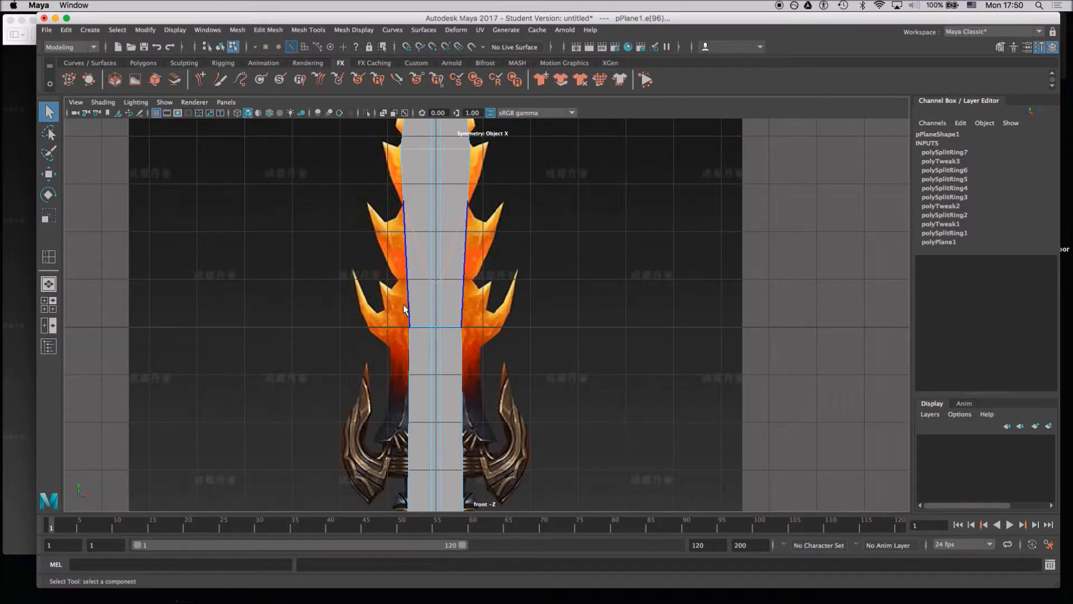
Examine the whole sword shape and the widened pommel section against the reference image.
{"action": "scroll", "coordinate": [376, 280], "scroll_direction": "down", "scroll_amount": 8}
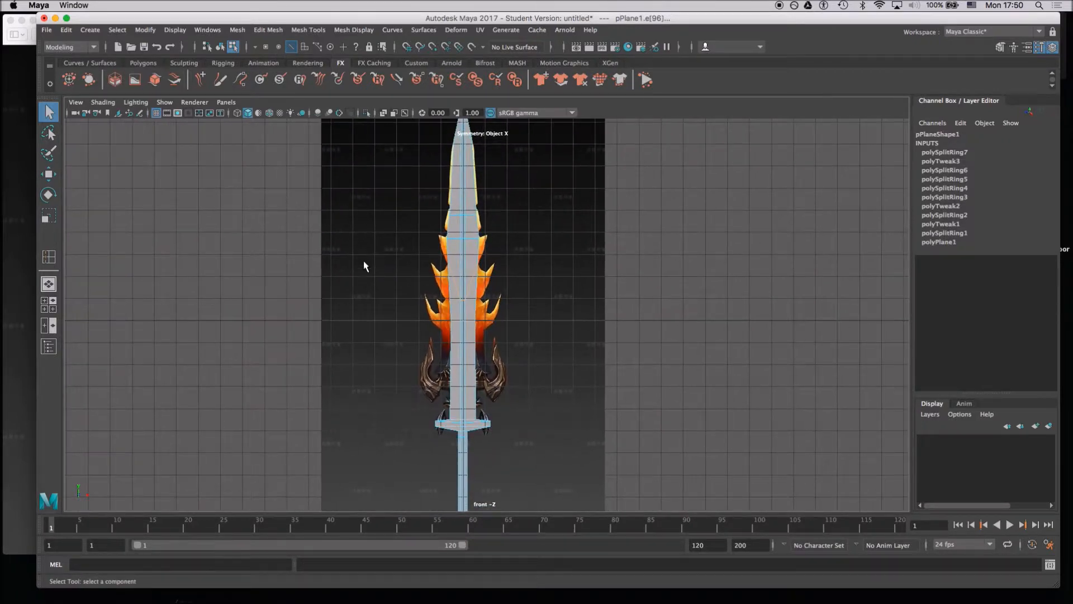
{"action": "scroll", "coordinate": [418, 382], "scroll_direction": "up", "scroll_amount": 4}
{"action": "middle_click_drag", "start_coordinate": [405, 356], "coordinate": [412, 174], "text": "alt"}
{"action": "mouse_move", "coordinate": [408, 347]}
{"action": "right_mouse_down", "text": "alt"}
{"action": "mouse_move", "coordinate": [541, 446]}
{"action": "mouse_move", "coordinate": [427, 344]}
{"action": "mouse_move", "coordinate": [491, 386]}
{"action": "right_mouse_up", "text": "alt"}
{"action": "middle_click_drag", "start_coordinate": [329, 310], "coordinate": [437, 322], "text": "alt"}
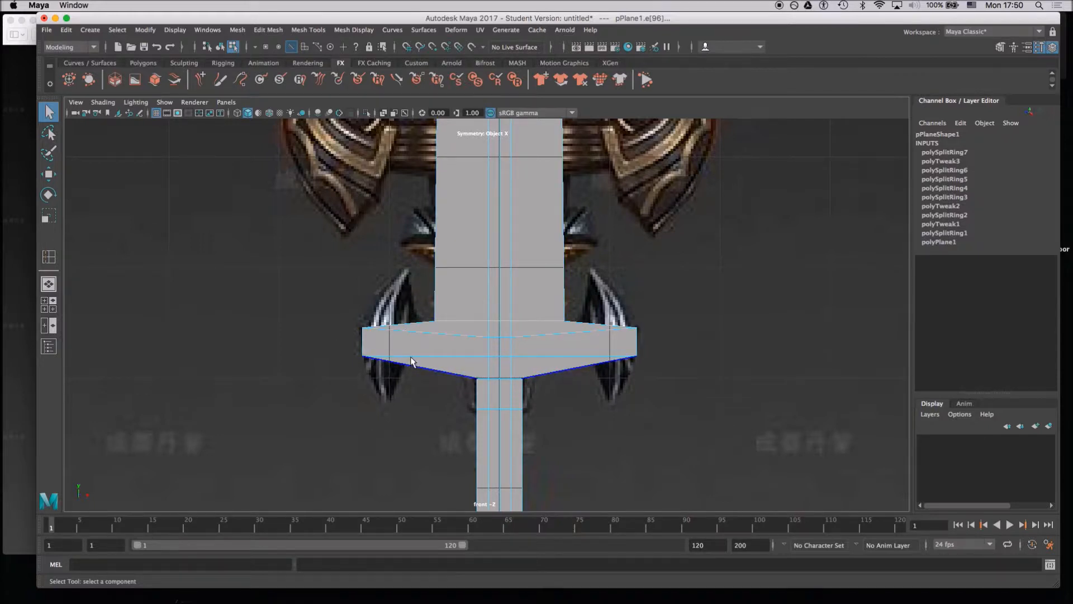
{"action": "scroll", "coordinate": [438, 352], "scroll_direction": "down", "scroll_amount": 3}
{"action": "scroll", "coordinate": [420, 326], "scroll_direction": "up", "scroll_amount": 5}
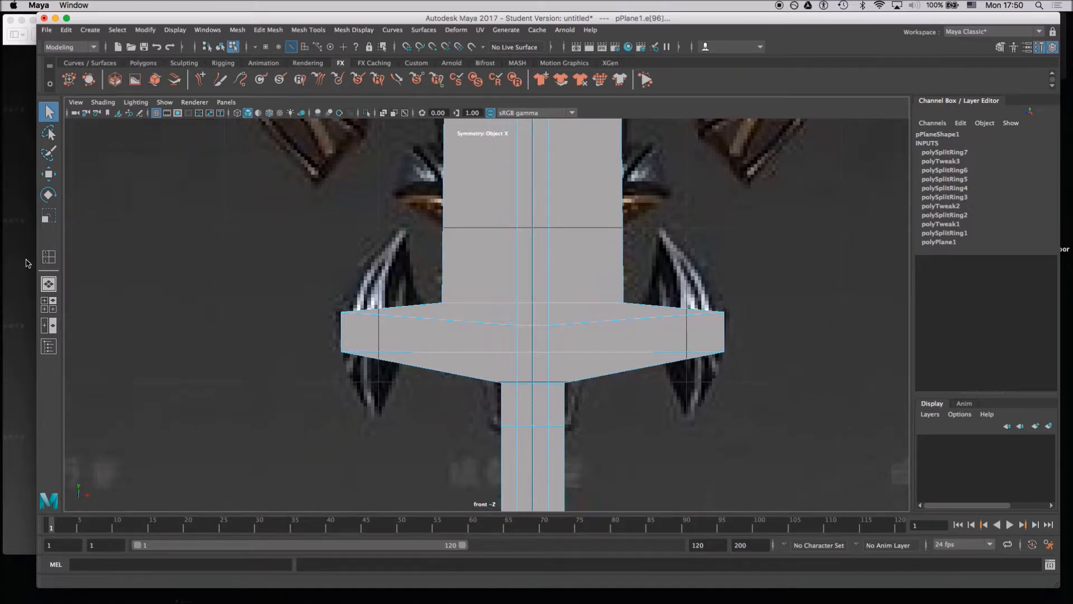
Insert two edge loops across the lower blade, at the upper and lower bounds of the crossguard arms in the reference.
{"action": "key", "text": "y"}
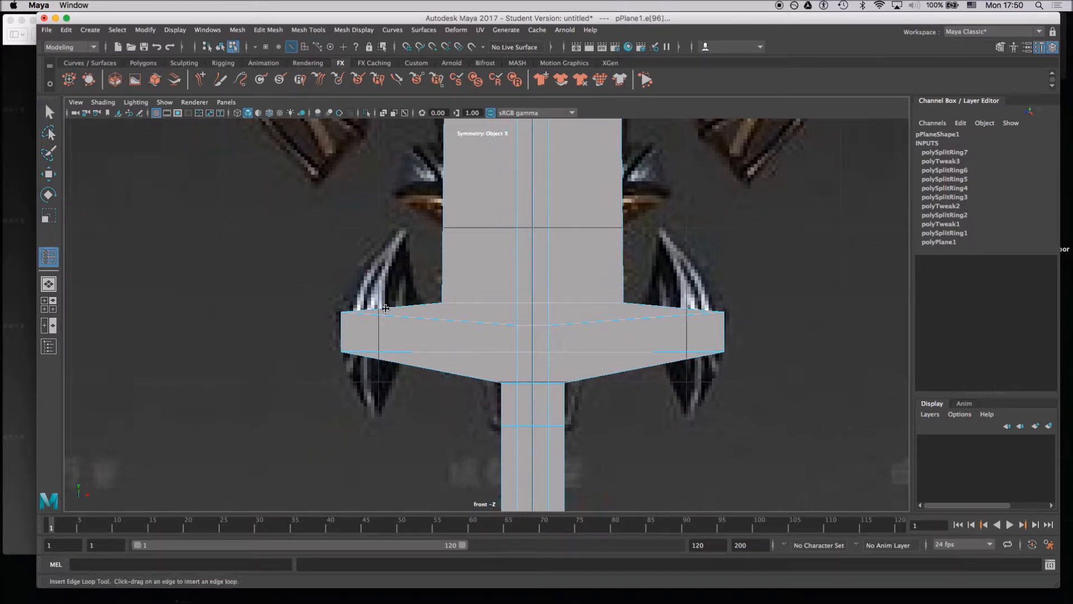
{"action": "left_click", "coordinate": [433, 319]}
{"action": "key", "text": "z"}
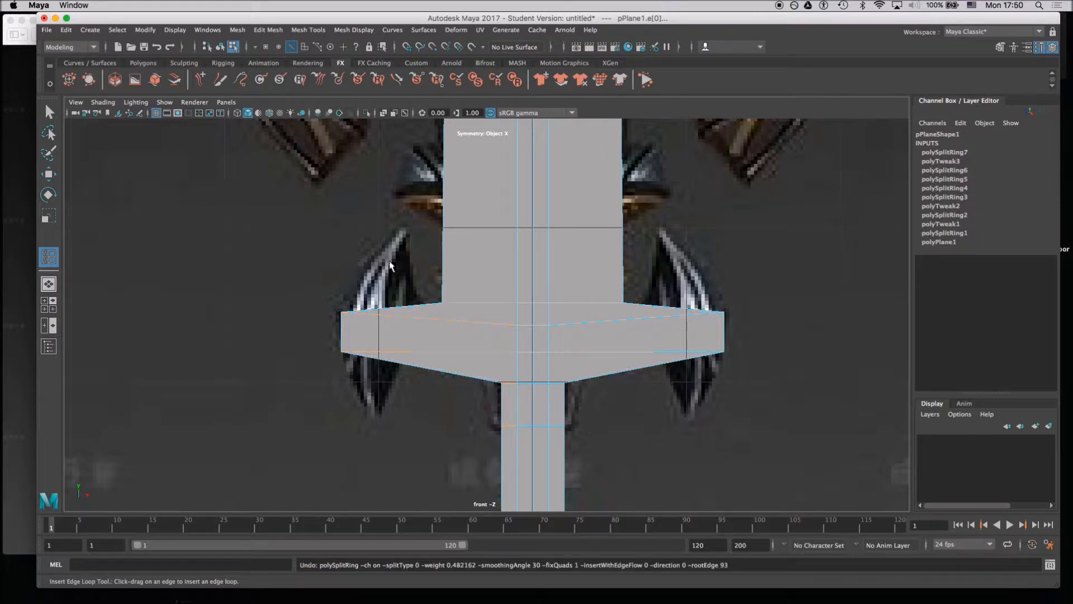
{"action": "scroll", "coordinate": [371, 263], "scroll_direction": "down", "scroll_amount": 5}
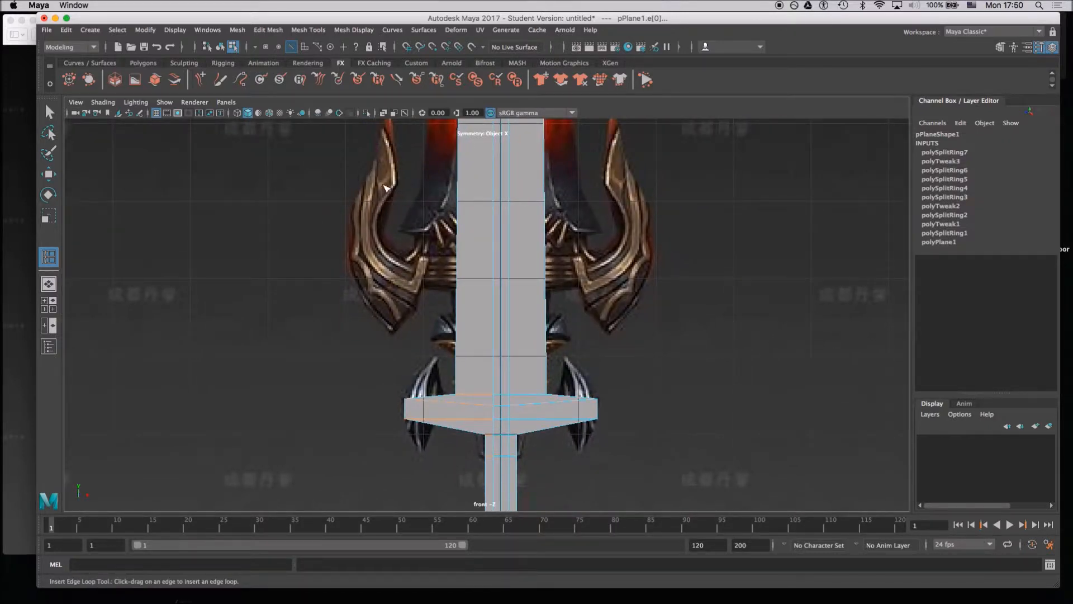
{"action": "middle_click_drag", "start_coordinate": [385, 187], "coordinate": [406, 289], "text": "alt"}
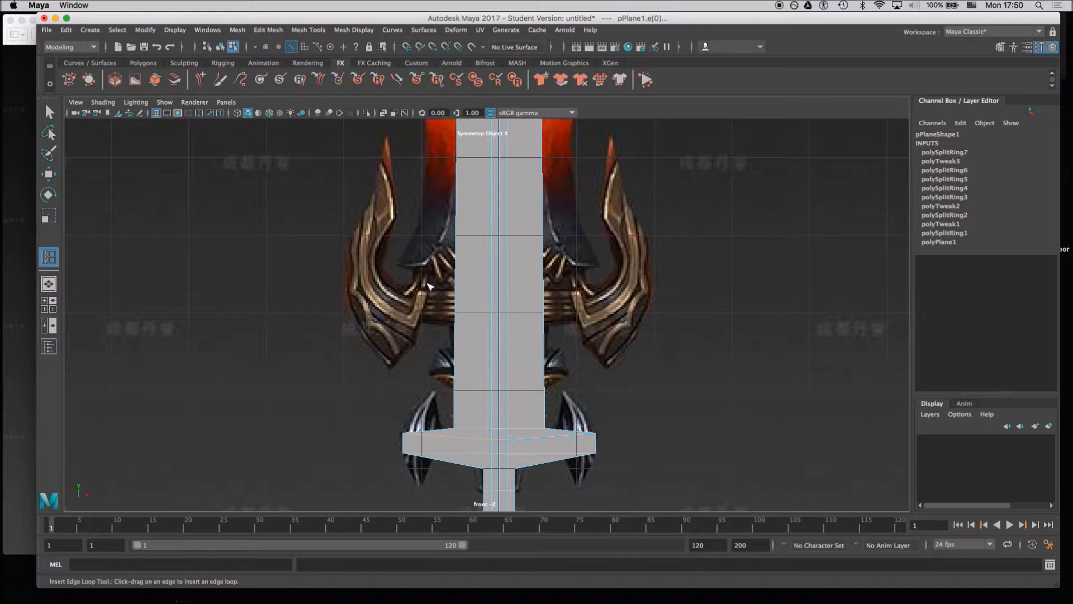
{"action": "left_click", "coordinate": [494, 242]}
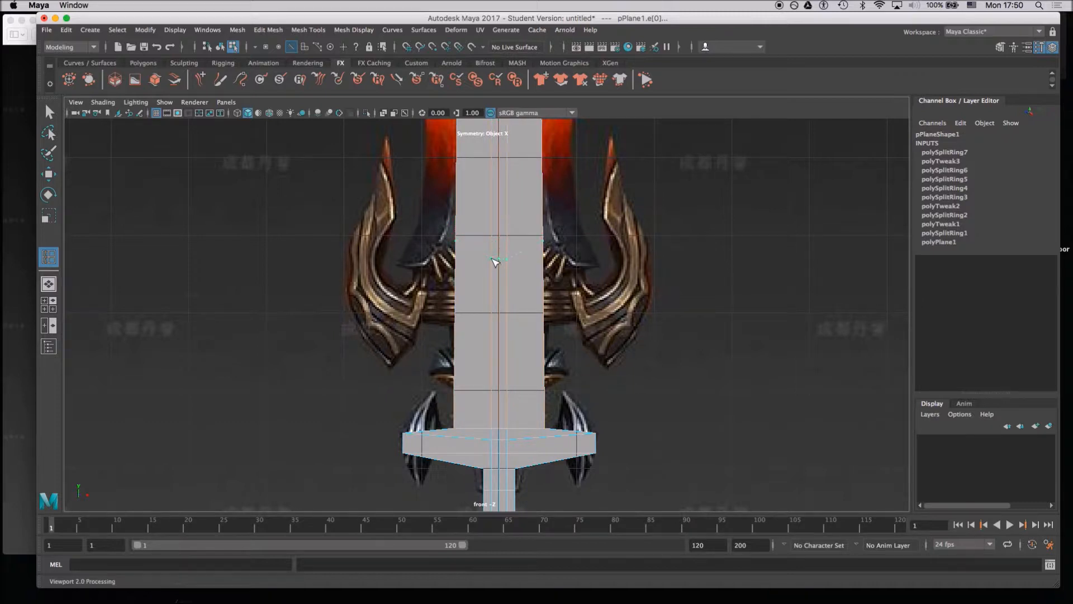
{"action": "left_click", "coordinate": [494, 298]}
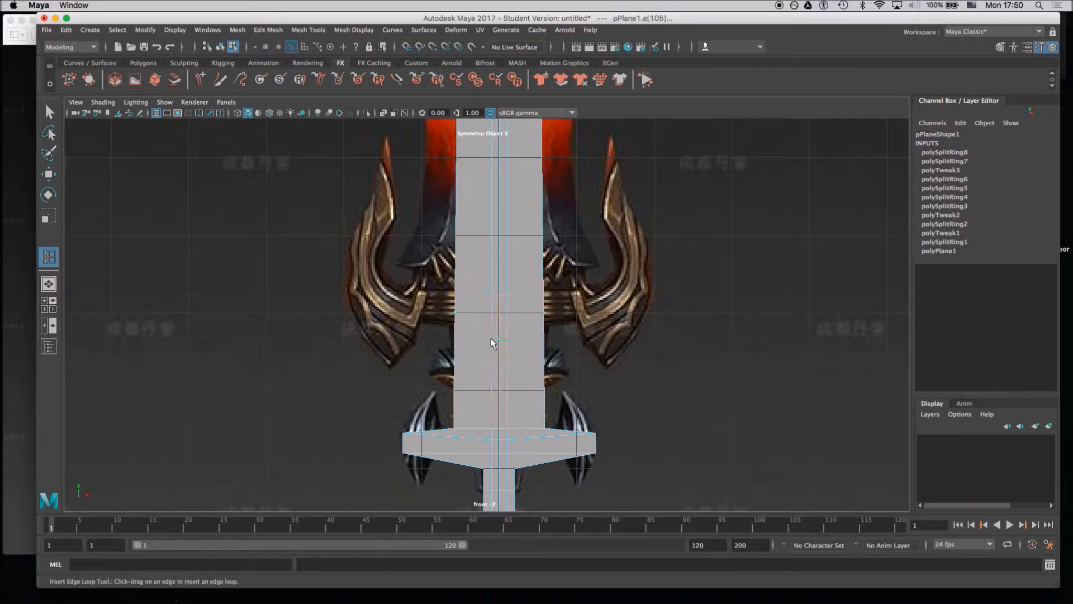
{"action": "left_click", "coordinate": [492, 352]}
{"action": "right_click_drag", "start_coordinate": [459, 302], "coordinate": [453, 302]}
Extrude the blade's outer edges between the two crossguard loops symmetrically outward to start the guard arms.
{"action": "key", "text": "q"}
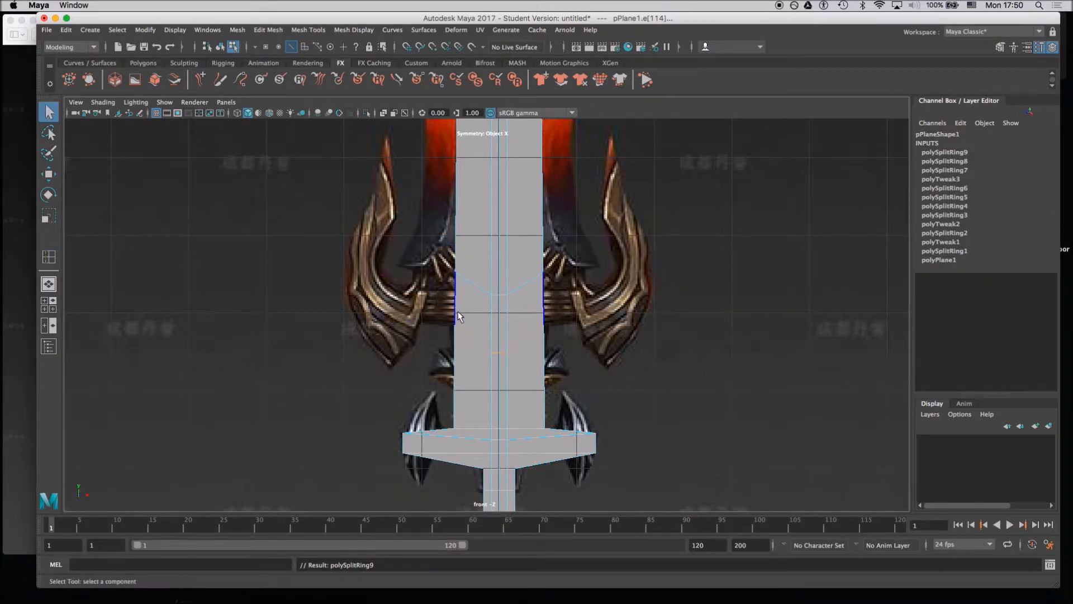
{"action": "scroll", "coordinate": [460, 298], "scroll_direction": "up", "scroll_amount": 2}
{"action": "left_click", "coordinate": [493, 327]}
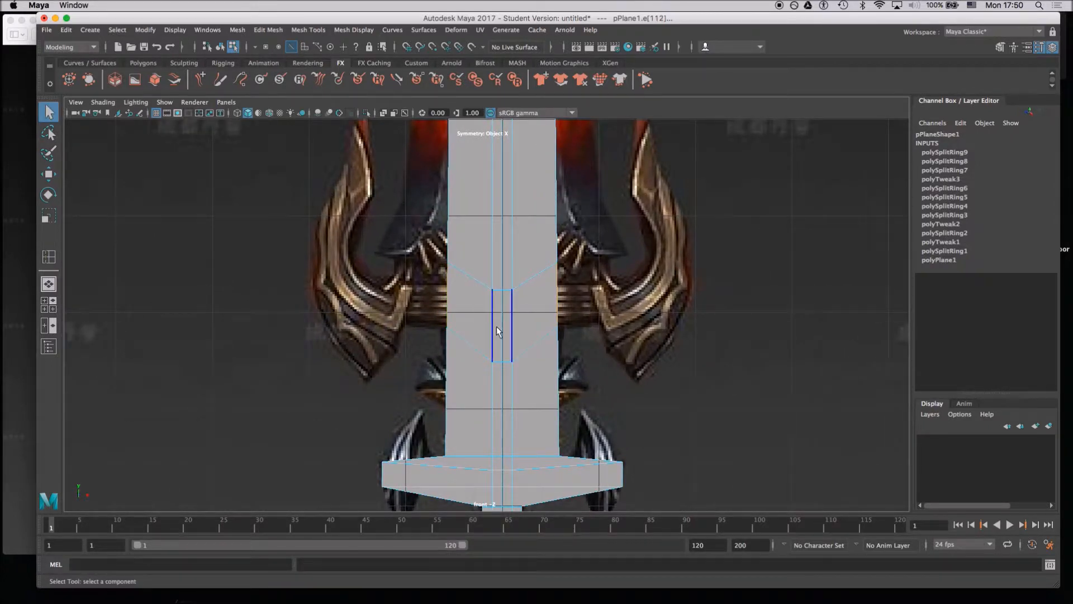
{"action": "key", "text": "ctrl+e"}
{"action": "key", "text": "w"}
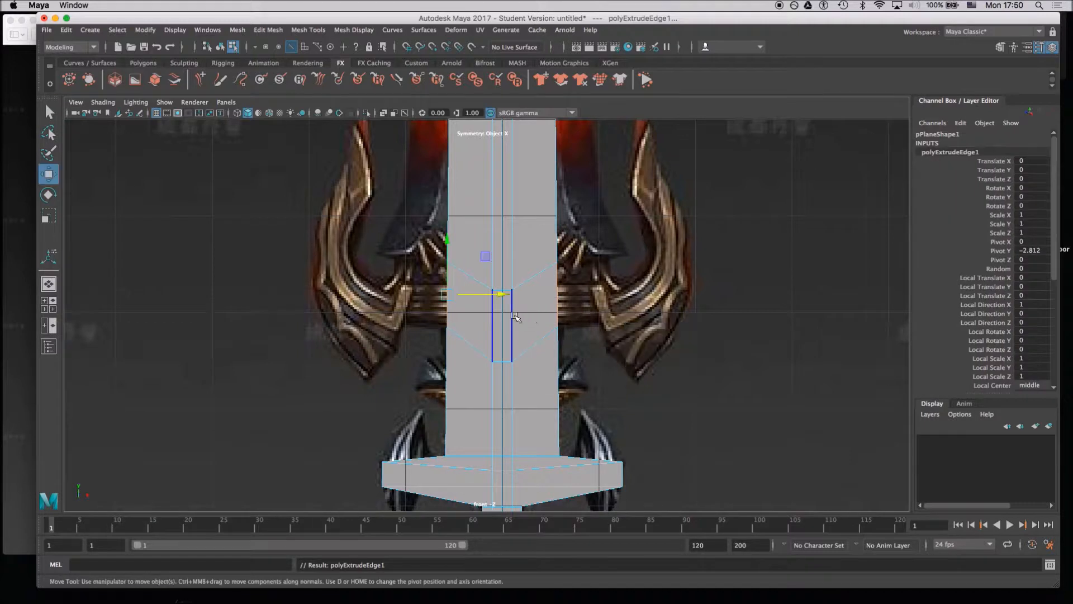
{"action": "left_click_drag", "start_coordinate": [496, 293], "coordinate": [444, 293]}
Shorten, reposition and rotate the end edges of the guard arms so they taper and slant to match the reference.
{"action": "key", "text": "r"}
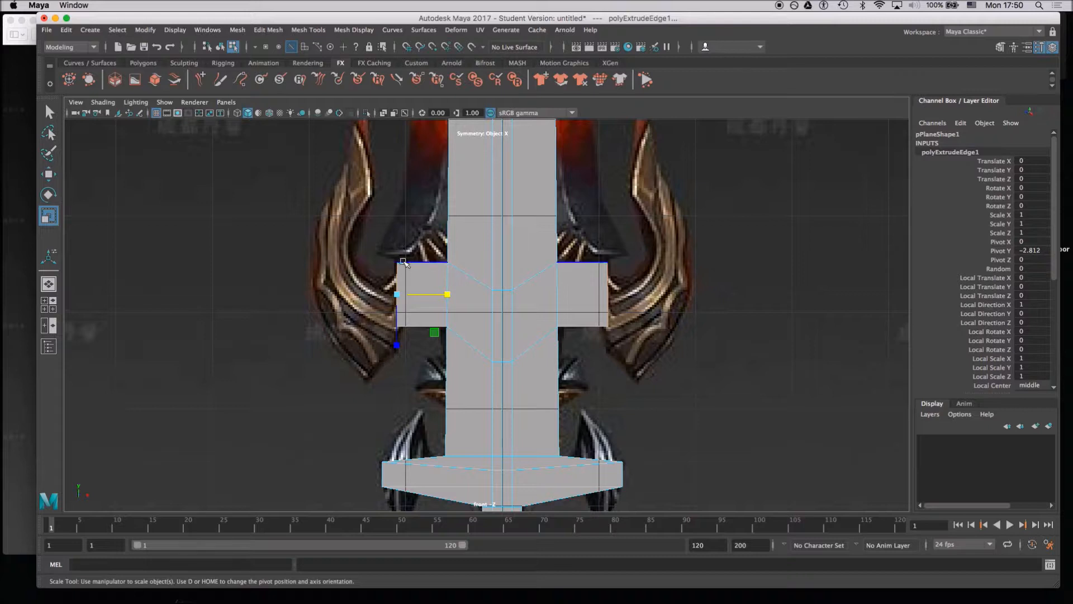
{"action": "left_click_drag", "start_coordinate": [395, 342], "coordinate": [395, 330]}
{"action": "key", "text": "w"}
{"action": "left_click_drag", "start_coordinate": [397, 256], "coordinate": [397, 264]}
{"action": "left_click_drag", "start_coordinate": [450, 299], "coordinate": [441, 299]}
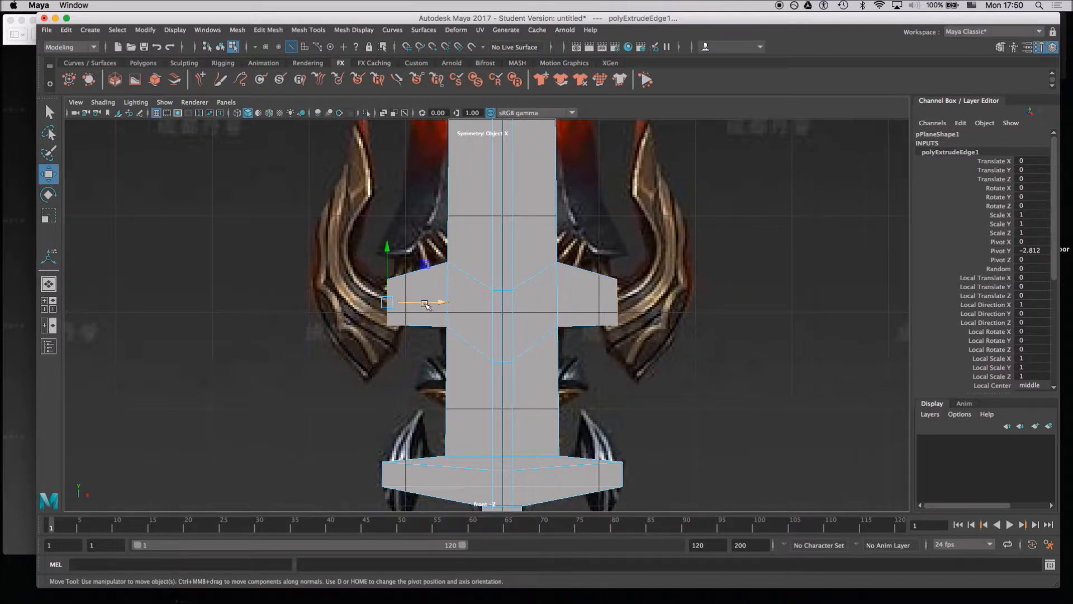
{"action": "key", "text": "e"}
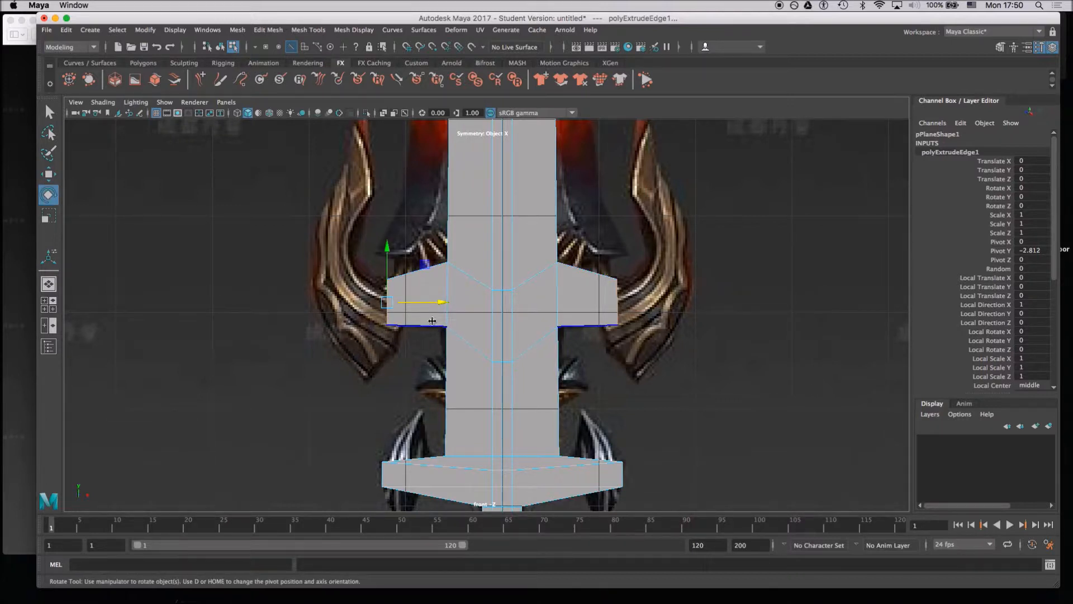
{"action": "left_click_drag", "start_coordinate": [434, 287], "coordinate": [421, 267]}
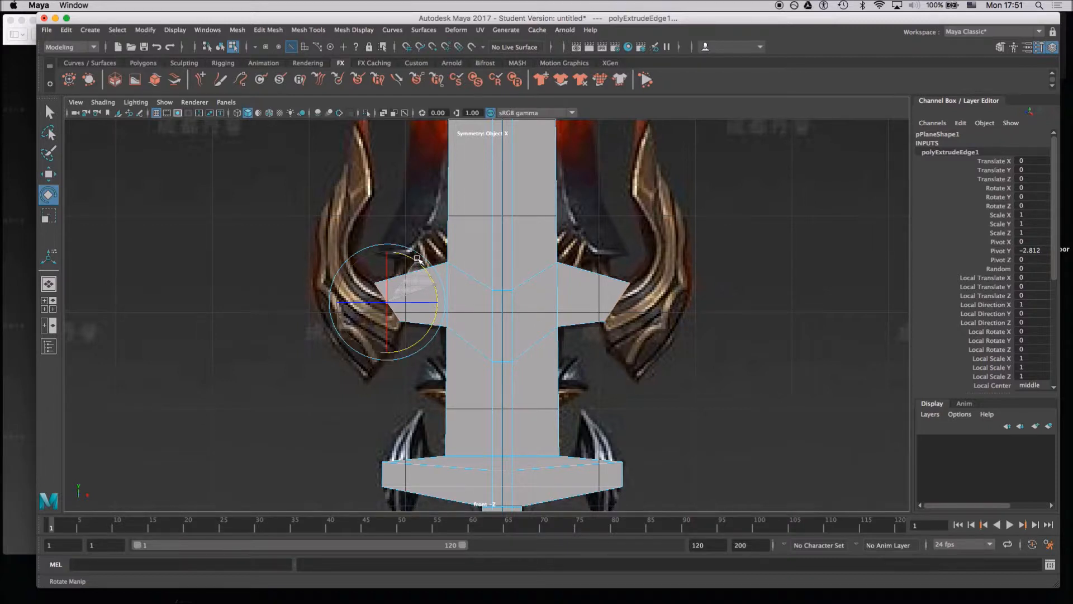
{"action": "left_click_drag", "start_coordinate": [417, 258], "coordinate": [422, 254]}
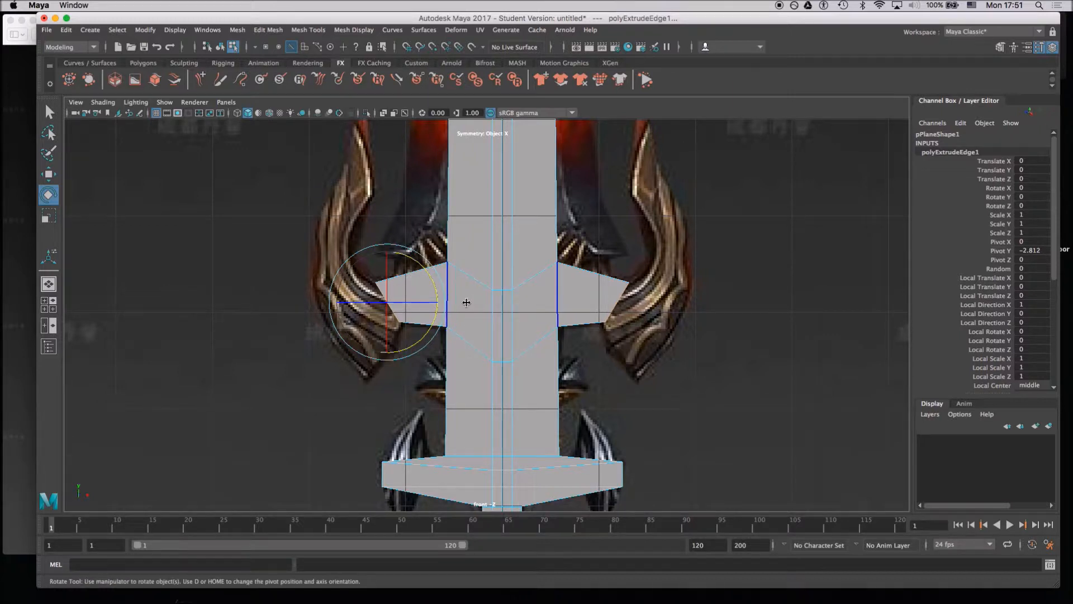
Extrude the slanted end edges of the guard arms down and outward to form the pointed lower tips.
{"action": "key", "text": "ctrl+e"}
{"action": "key", "text": "w"}
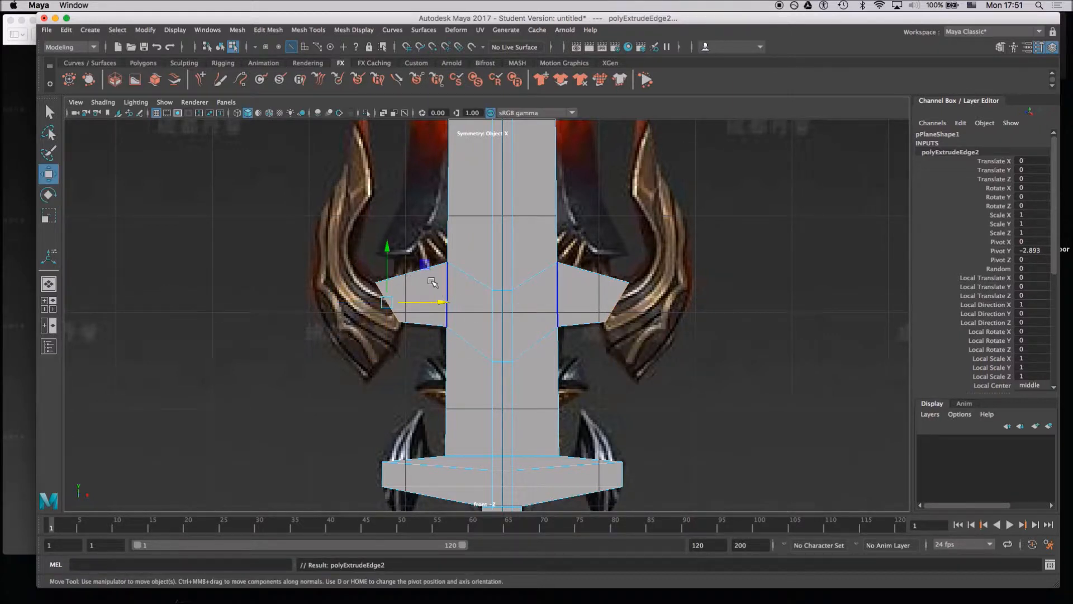
{"action": "left_click_drag", "start_coordinate": [424, 266], "coordinate": [391, 320]}
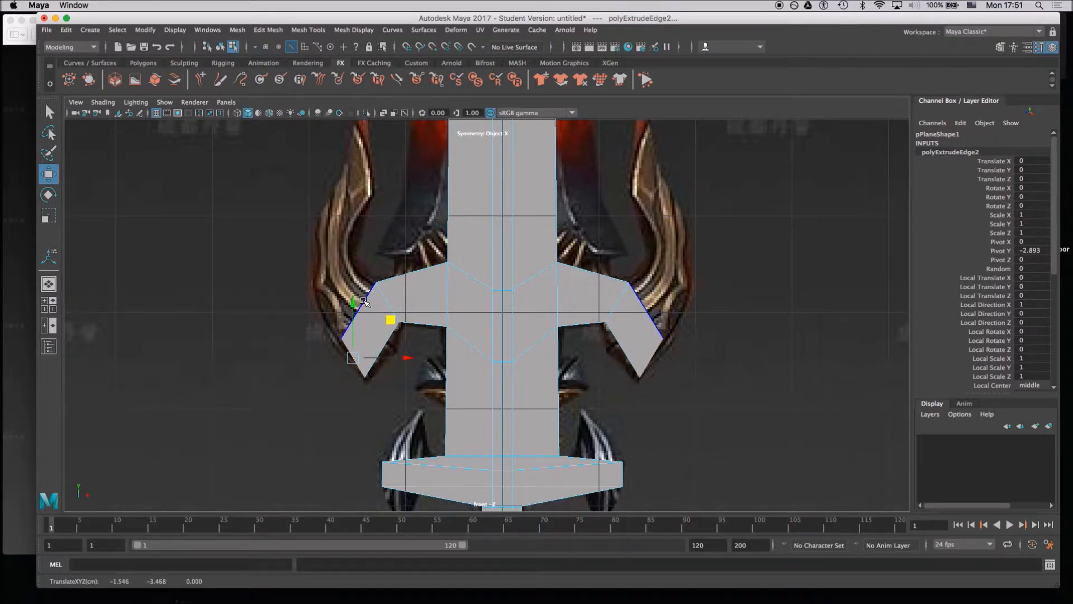
Extrude the upper outer edges of the guard tips outward and up, rotating and scaling them level at the base of the horns.
{"action": "left_click", "coordinate": [419, 327]}
{"action": "left_click", "coordinate": [445, 337]}
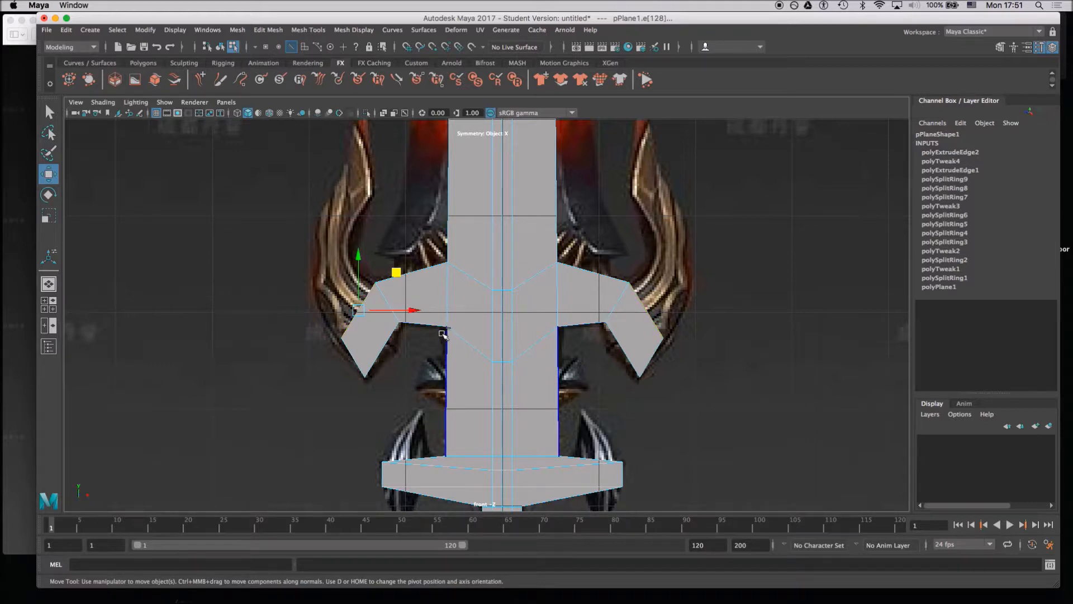
{"action": "key", "text": "ctrl+e"}
{"action": "left_click_drag", "start_coordinate": [356, 266], "coordinate": [388, 273]}
{"action": "key", "text": "e"}
{"action": "key", "text": "r"}
{"action": "key", "text": "w"}
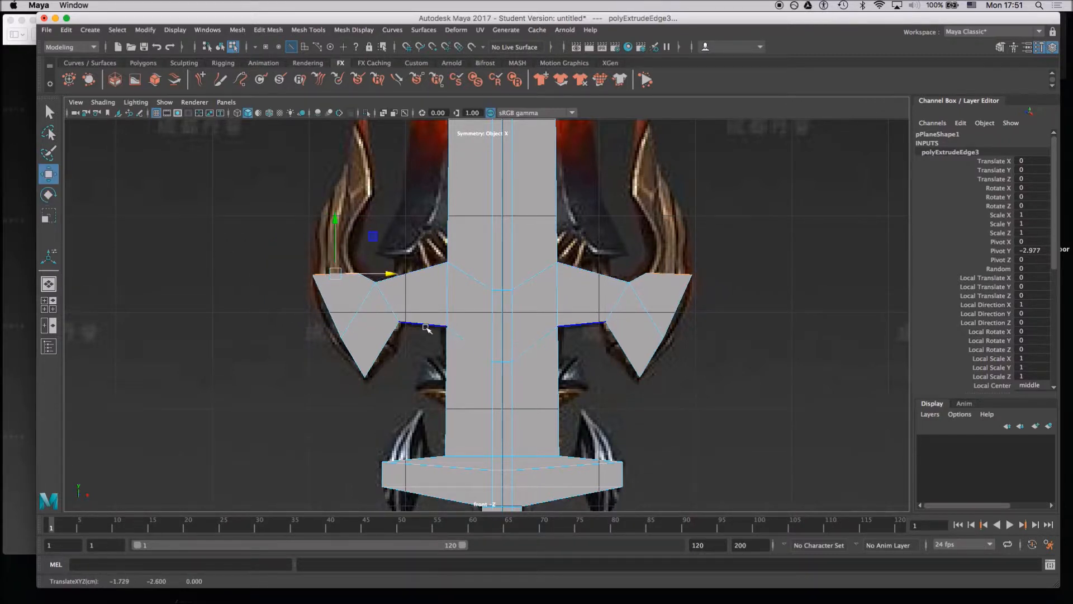
Extrude the level top edges of the guard horns upward and scale them slightly narrower.
{"action": "scroll", "coordinate": [357, 286], "scroll_direction": "down", "scroll_amount": 3}
{"action": "middle_click_drag", "start_coordinate": [341, 254], "coordinate": [367, 270], "text": "alt"}
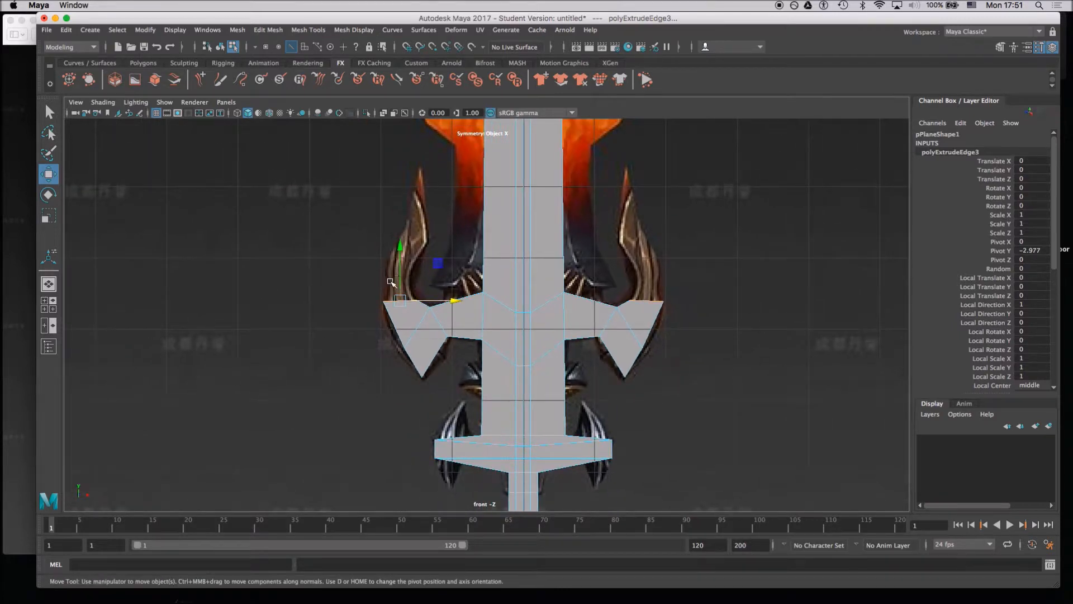
{"action": "key", "text": "ctrl+e"}
{"action": "left_click_drag", "start_coordinate": [398, 257], "coordinate": [399, 222]}
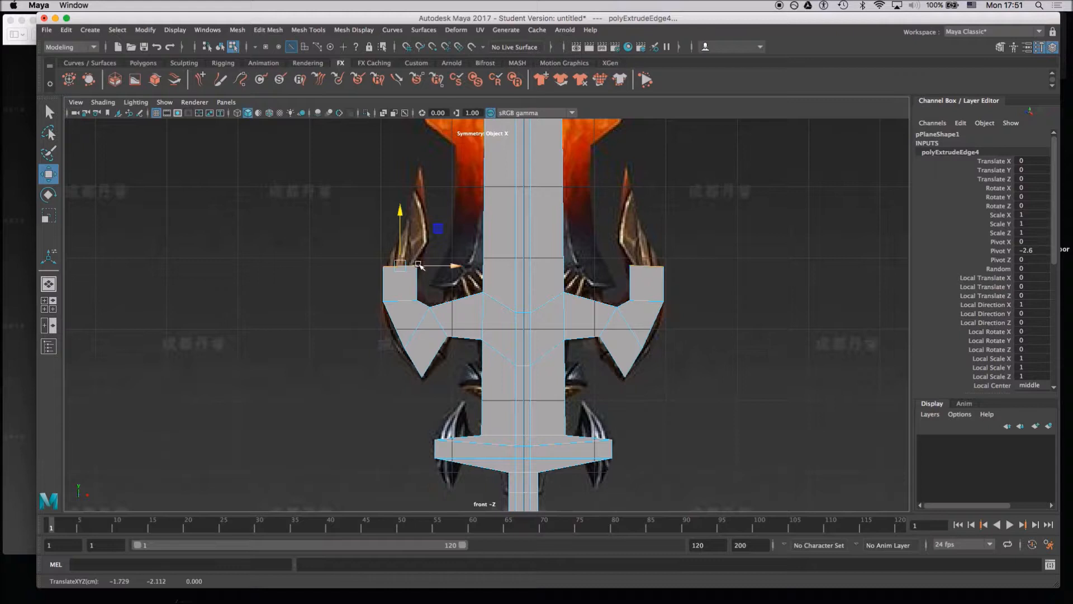
{"action": "key", "text": "r"}
{"action": "left_click_drag", "start_coordinate": [445, 265], "coordinate": [448, 264]}
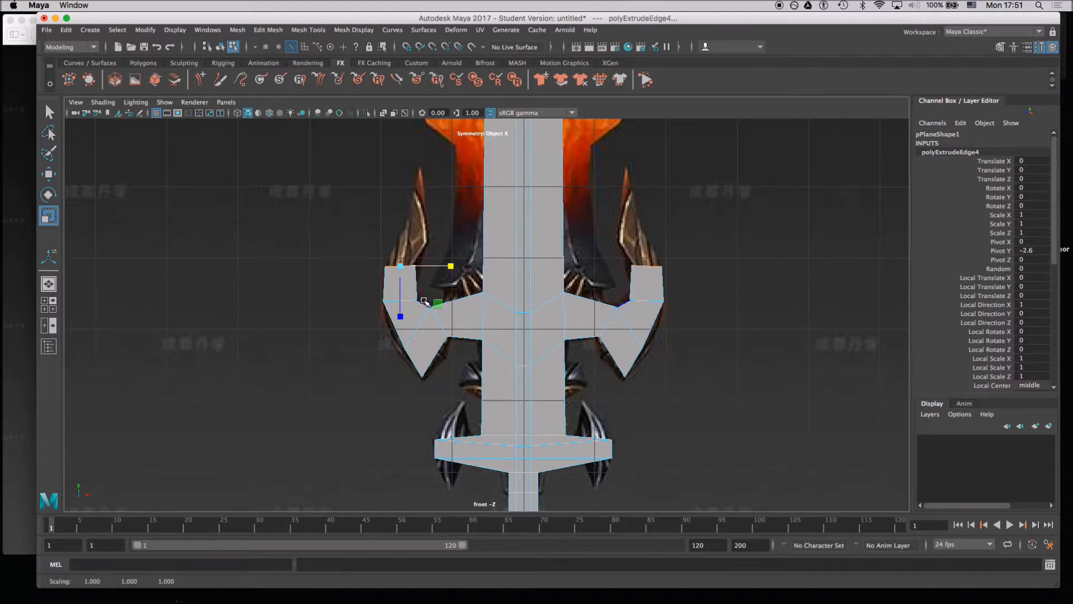
Extrude the horns' top edges another segment upward, moving and rotating them inward to follow the reference curve.
{"action": "scroll", "coordinate": [410, 284], "scroll_direction": "up", "scroll_amount": 3}
{"action": "middle_click_drag", "start_coordinate": [410, 284], "coordinate": [409, 286], "text": "alt"}
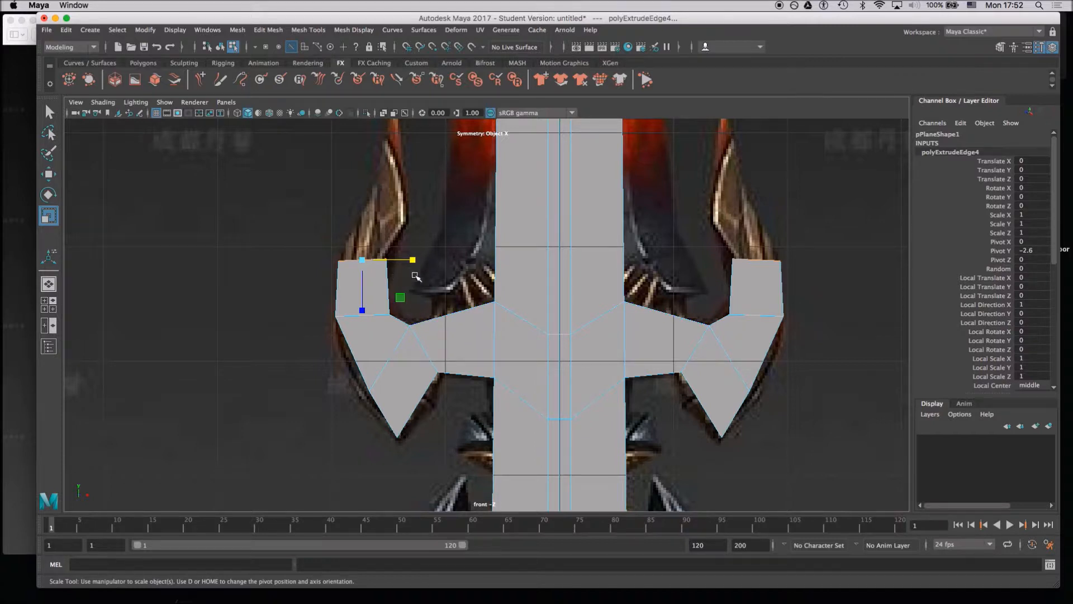
{"action": "key", "text": "ctrl+e"}
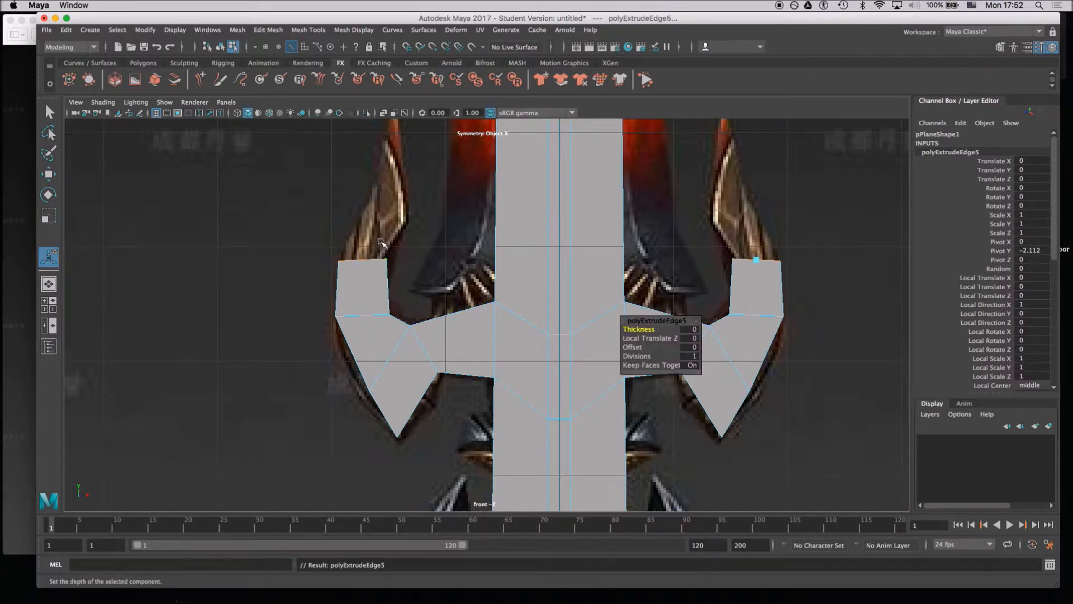
{"action": "key", "text": "w"}
{"action": "left_click_drag", "start_coordinate": [363, 221], "coordinate": [427, 235]}
{"action": "key", "text": "e"}
{"action": "key", "text": "w"}
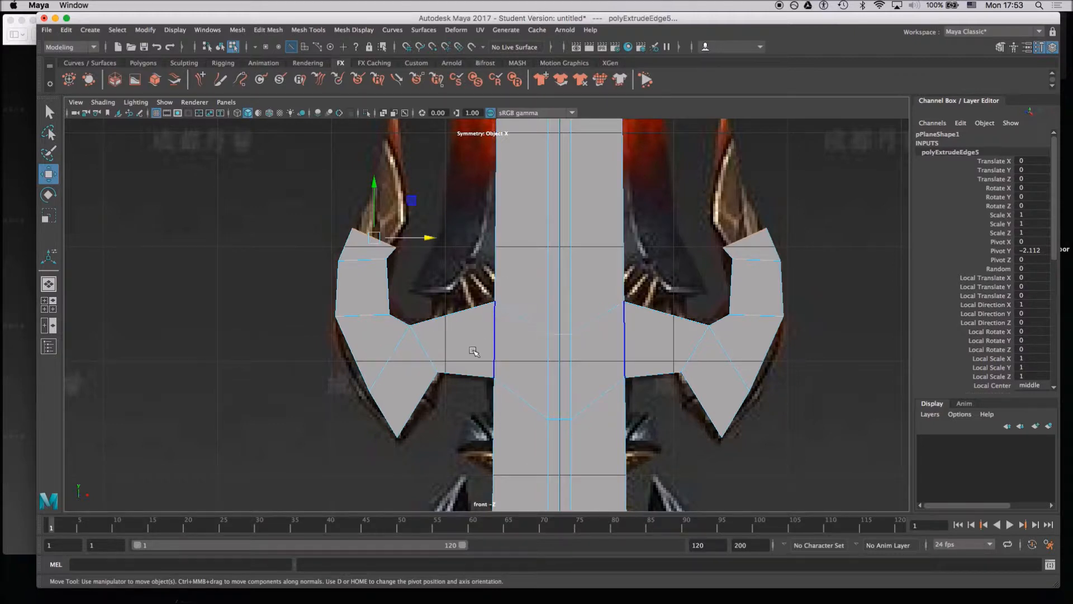
Examine the whole sword outline against the reference image, from the blade tip down to the crossguard.
{"action": "right_click_drag", "start_coordinate": [406, 299], "coordinate": [396, 237], "text": "alt"}
{"action": "middle_click_drag", "start_coordinate": [399, 183], "coordinate": [408, 315], "text": "alt"}
{"action": "right_click_drag", "start_coordinate": [407, 315], "coordinate": [392, 216], "text": "alt"}
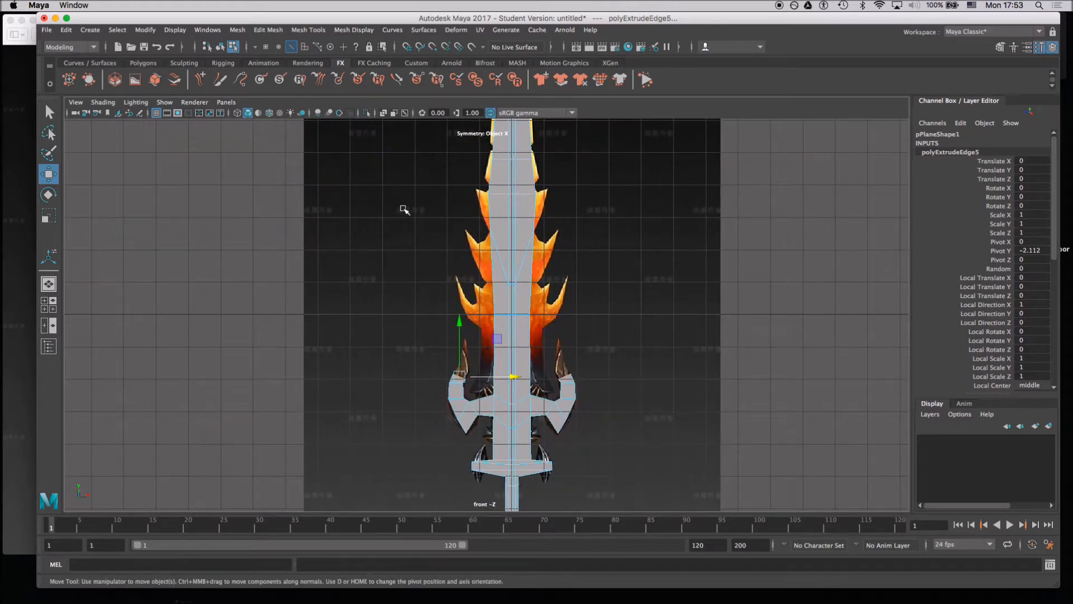
{"action": "middle_click_drag", "start_coordinate": [398, 210], "coordinate": [401, 281], "text": "alt"}
{"action": "right_click_drag", "start_coordinate": [436, 304], "coordinate": [344, 250], "text": "alt"}
{"action": "middle_click_drag", "start_coordinate": [413, 211], "coordinate": [417, 256], "text": "alt"}
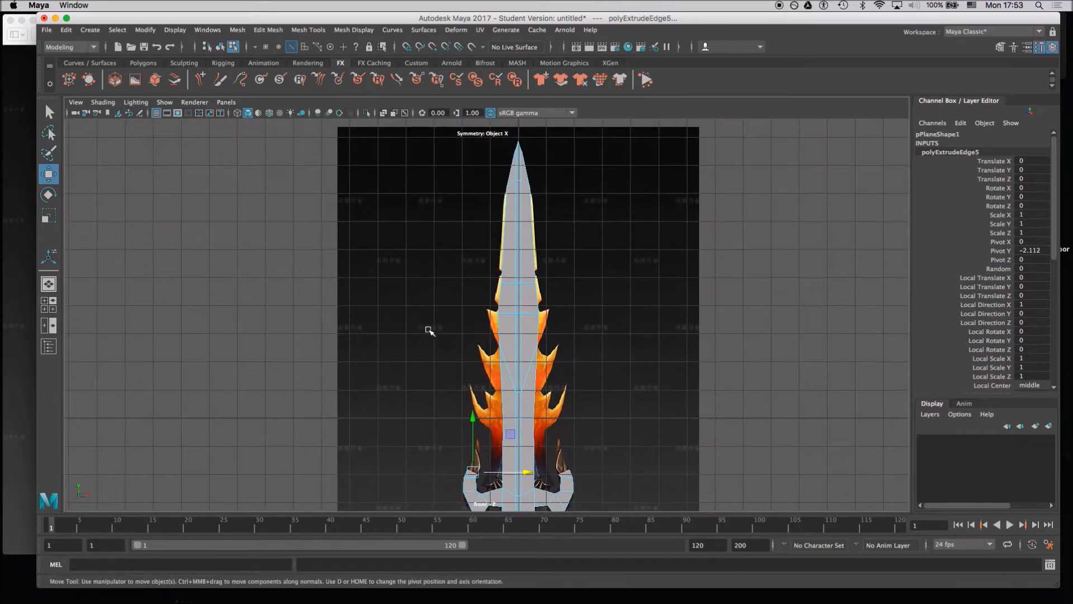
{"action": "right_click_drag", "start_coordinate": [426, 326], "coordinate": [386, 285], "text": "alt"}
{"action": "right_click_drag", "start_coordinate": [270, 292], "coordinate": [391, 357], "text": "alt"}
{"action": "middle_click_drag", "start_coordinate": [313, 341], "coordinate": [215, 214], "text": "alt"}
{"action": "right_click_drag", "start_coordinate": [280, 294], "coordinate": [248, 275], "text": "alt"}
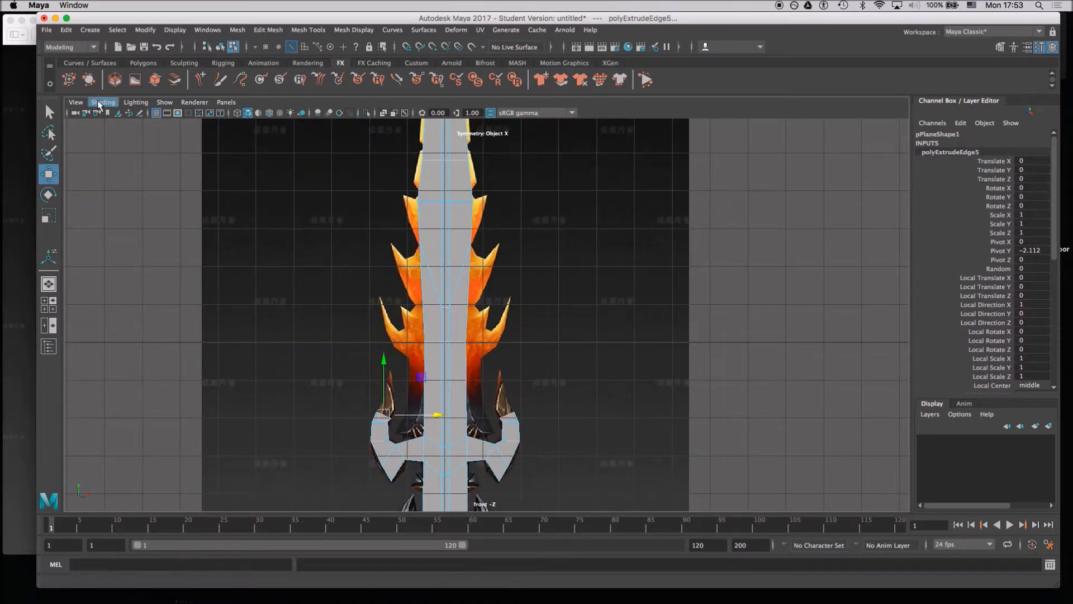
Turn on X-Ray shading in the front view to show the reference image through the mesh.
{"action": "left_click", "coordinate": [164, 102]}
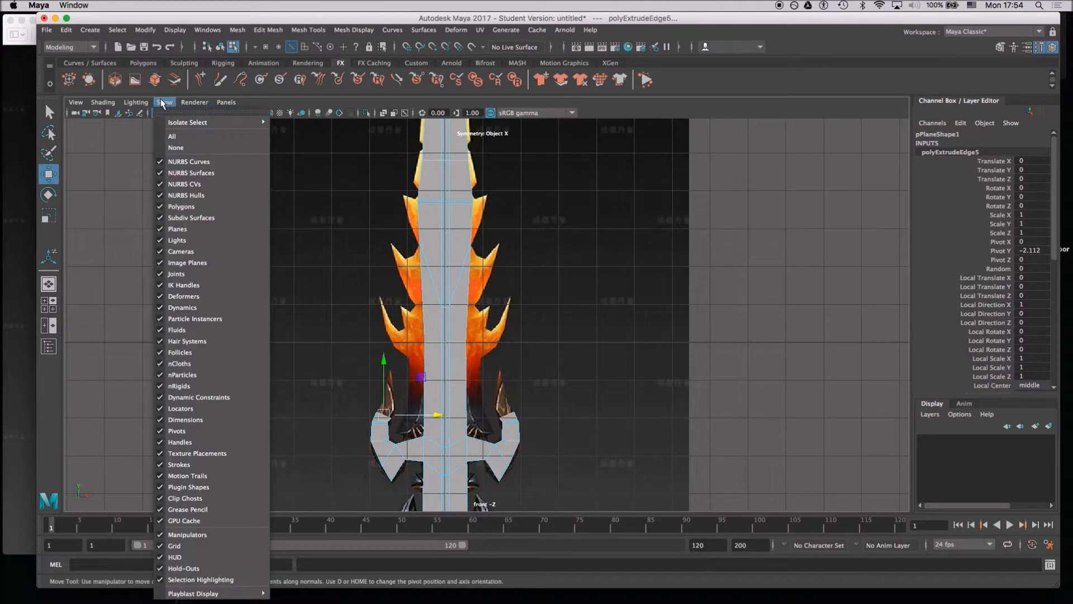
{"action": "mouse_move", "coordinate": [97, 103]}
{"action": "left_click", "coordinate": [101, 103]}
{"action": "left_click", "coordinate": [105, 103]}
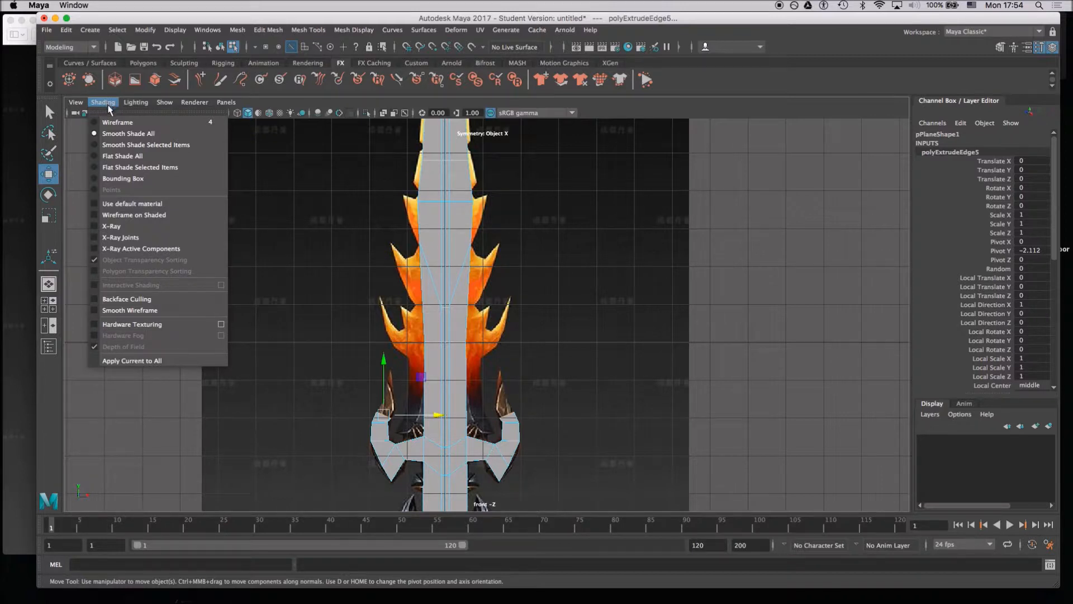
{"action": "left_click", "coordinate": [106, 226]}
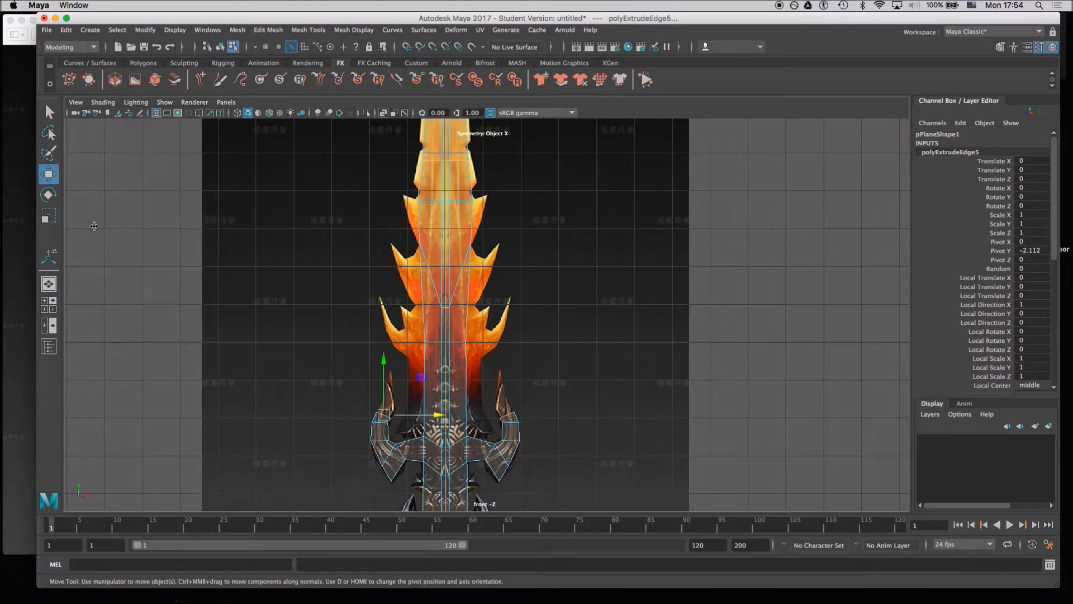
Examine the flame section and crossguard of the see-through mesh against the reference image.
{"action": "scroll", "coordinate": [391, 265], "scroll_direction": "up", "scroll_amount": 5}
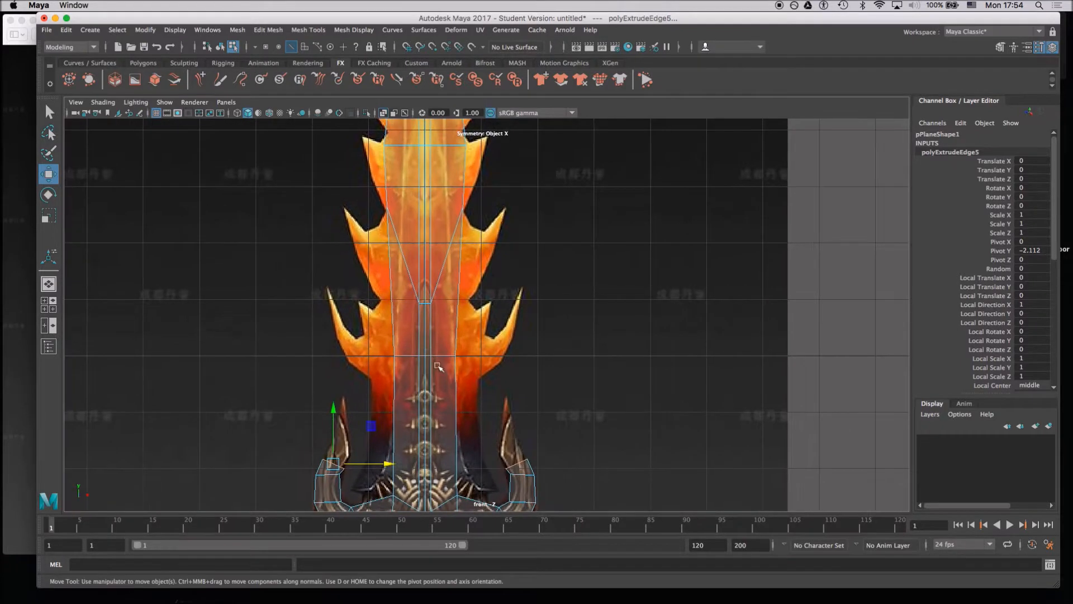
{"action": "scroll", "coordinate": [395, 255], "scroll_direction": "down", "scroll_amount": 5}
{"action": "scroll", "coordinate": [360, 256], "scroll_direction": "up", "scroll_amount": 4}
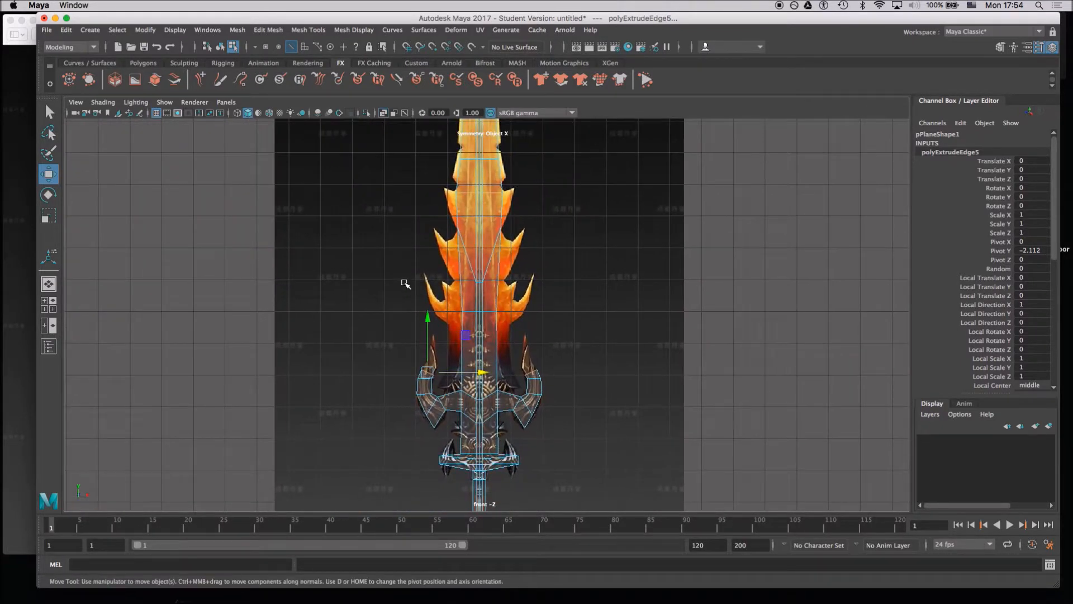
{"action": "scroll", "coordinate": [423, 325], "scroll_direction": "up", "scroll_amount": 4}
{"action": "middle_click_drag", "start_coordinate": [417, 352], "coordinate": [427, 341], "text": "alt"}
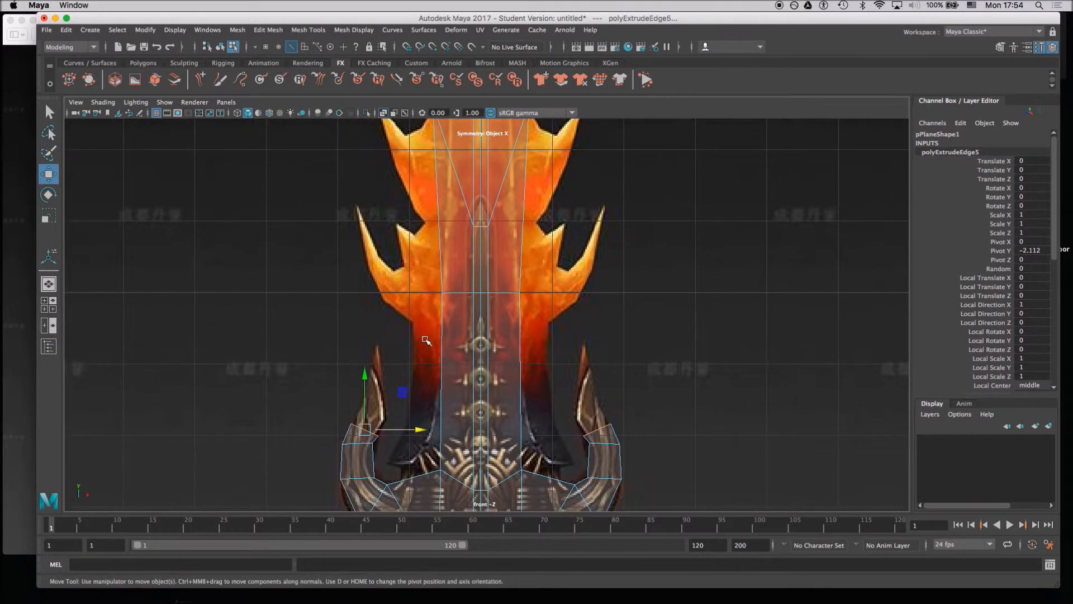
{"action": "scroll", "coordinate": [421, 323], "scroll_direction": "down", "scroll_amount": 3}
{"action": "scroll", "coordinate": [412, 305], "scroll_direction": "down", "scroll_amount": 3}
{"action": "scroll", "coordinate": [417, 224], "scroll_direction": "up", "scroll_amount": 2}
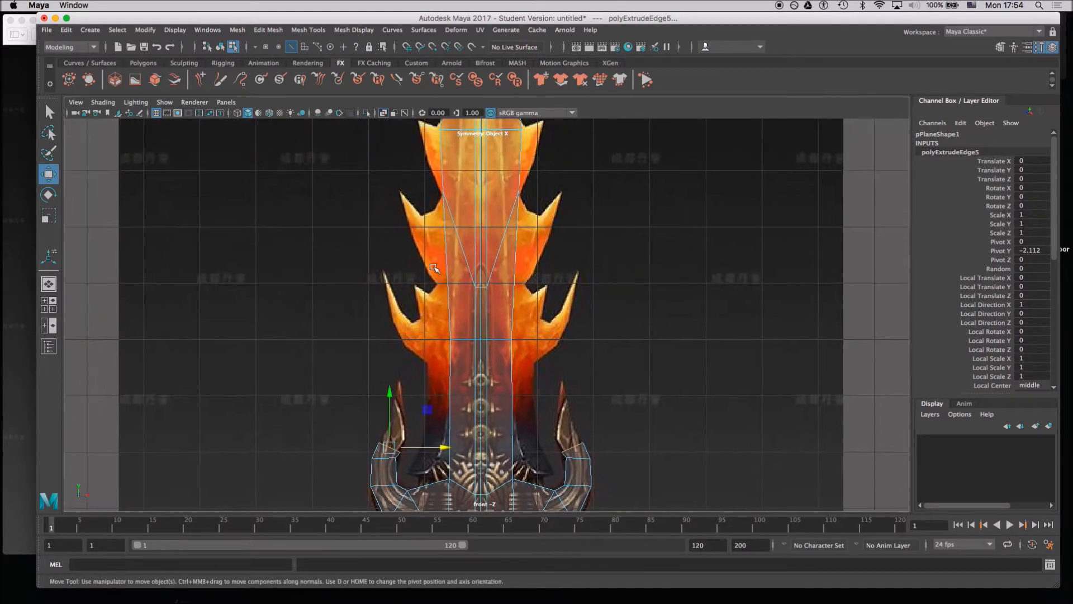
Move the mirrored blade-edge vertices in the flame section down to the notch above the lowest flames and slightly outward to match the reference.
{"action": "scroll", "coordinate": [423, 231], "scroll_direction": "down", "scroll_amount": 3}
{"action": "scroll", "coordinate": [456, 270], "scroll_direction": "up", "scroll_amount": 4}
{"action": "right_click_drag", "start_coordinate": [456, 270], "coordinate": [427, 270]}
{"action": "left_click", "coordinate": [454, 289]}
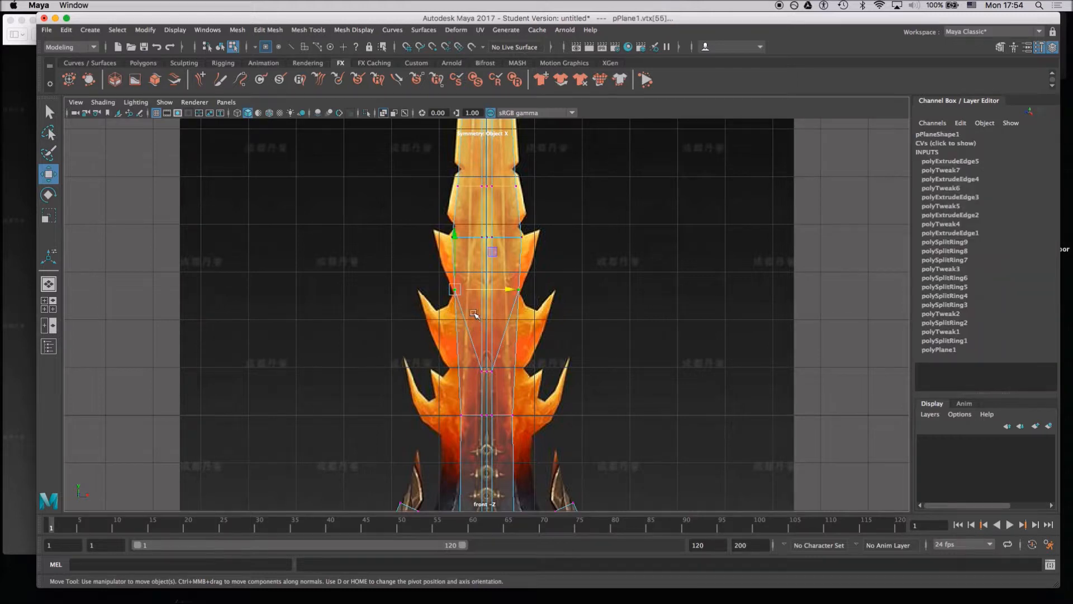
{"action": "left_click_drag", "start_coordinate": [457, 237], "coordinate": [460, 319]}
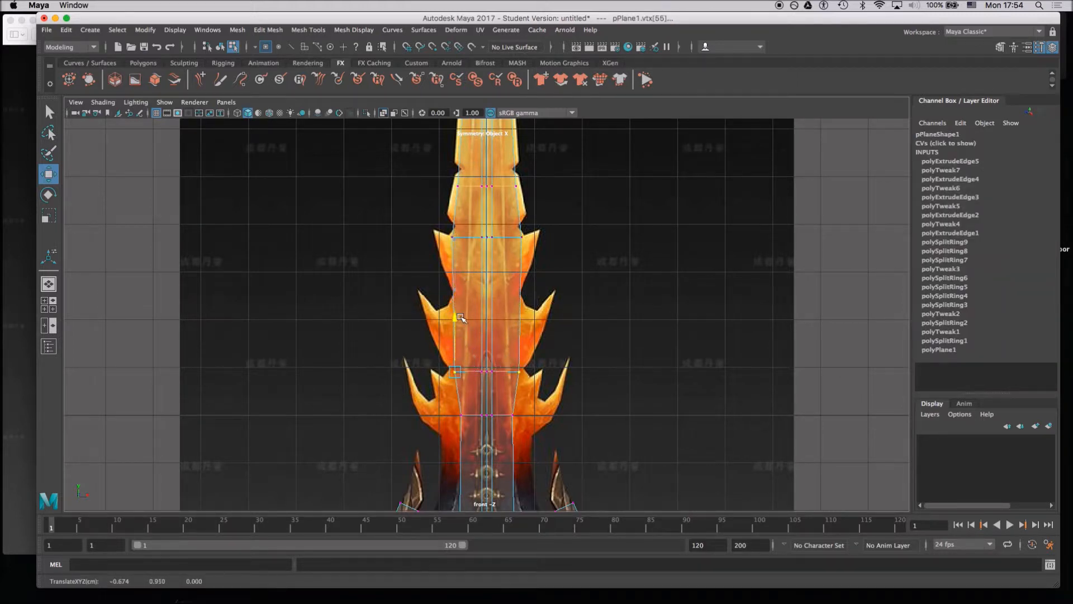
{"action": "left_click_drag", "start_coordinate": [515, 371], "coordinate": [510, 371]}
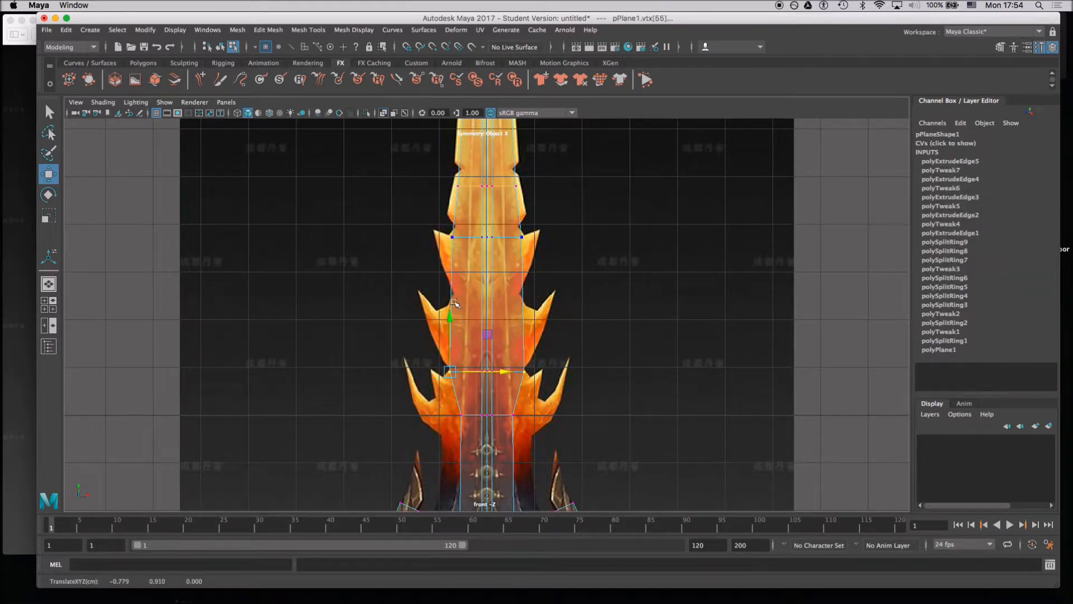
Insert two edge loops across the blade in the long segment above the lowest flames, framing the base of the middle flames.
{"action": "left_click", "coordinate": [351, 31]}
{"action": "mouse_move", "coordinate": [320, 31]}
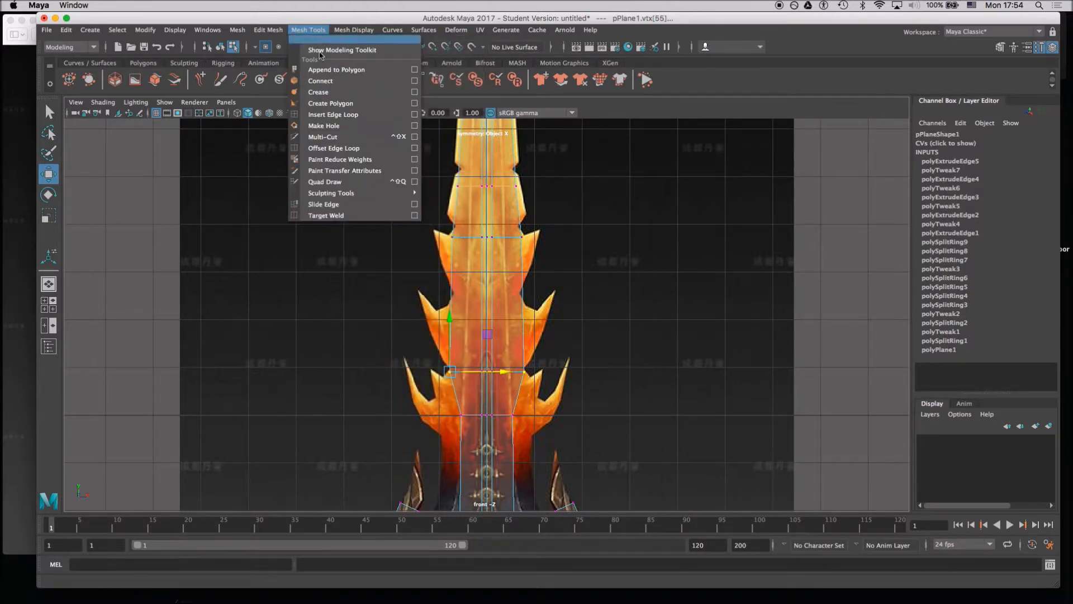
{"action": "left_click", "coordinate": [335, 115]}
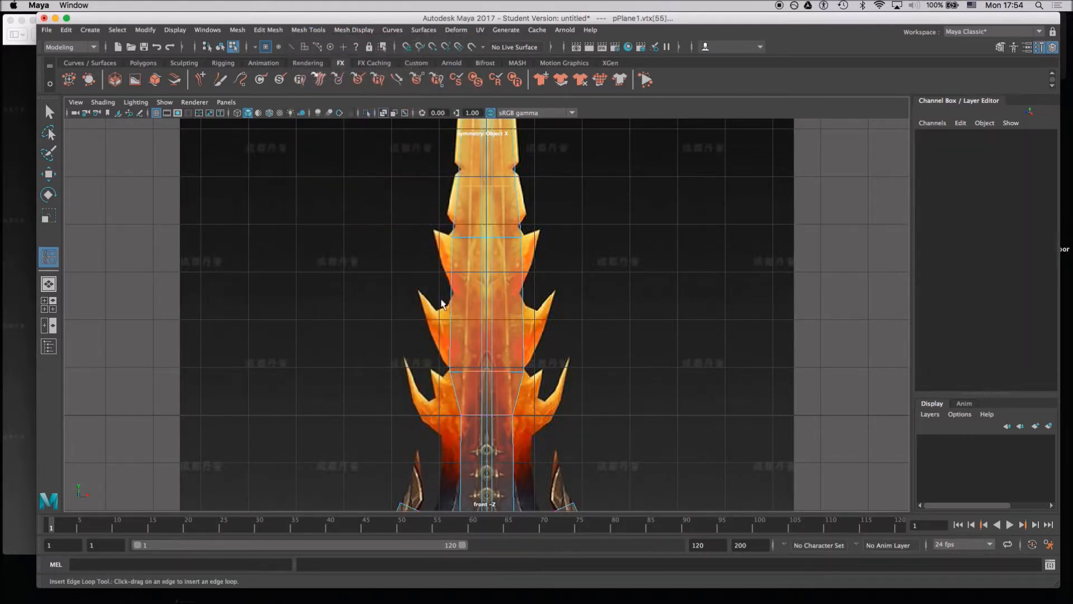
{"action": "left_click_drag", "start_coordinate": [477, 313], "coordinate": [478, 286]}
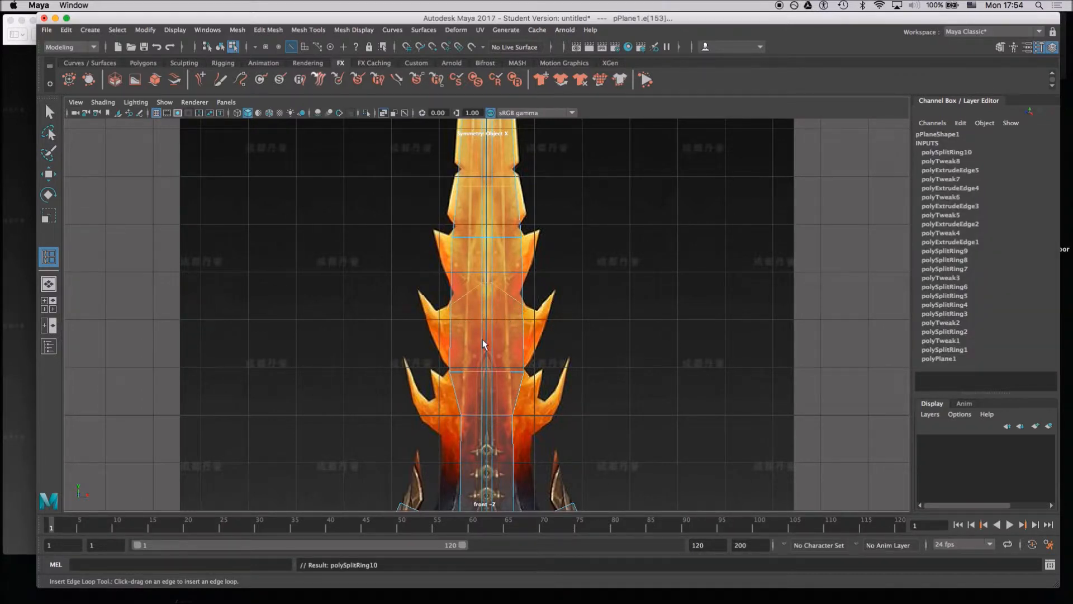
{"action": "mouse_move", "coordinate": [480, 339]}
{"action": "left_mouse_down"}
{"action": "mouse_move", "coordinate": [486, 360]}
{"action": "mouse_move", "coordinate": [484, 328]}
{"action": "left_mouse_up"}
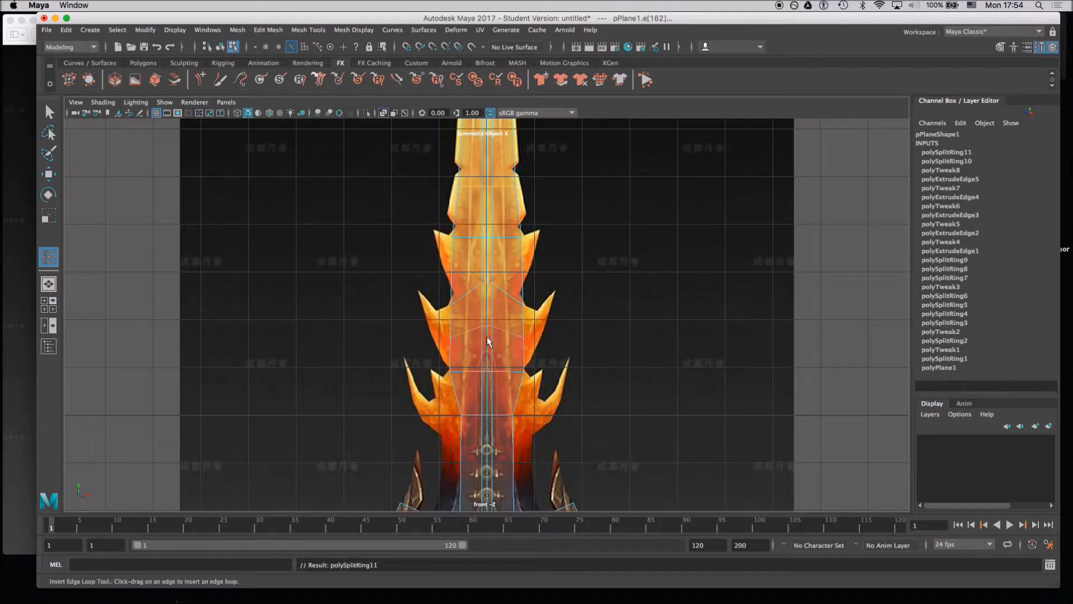
Select the blade's outer edges between the two new loops and try to move them outward into the middle flames.
{"action": "right_click_drag", "start_coordinate": [444, 322], "coordinate": [450, 289]}
{"action": "key", "text": "q"}
{"action": "right_click_drag", "start_coordinate": [456, 270], "coordinate": [464, 253]}
{"action": "left_click", "coordinate": [462, 351]}
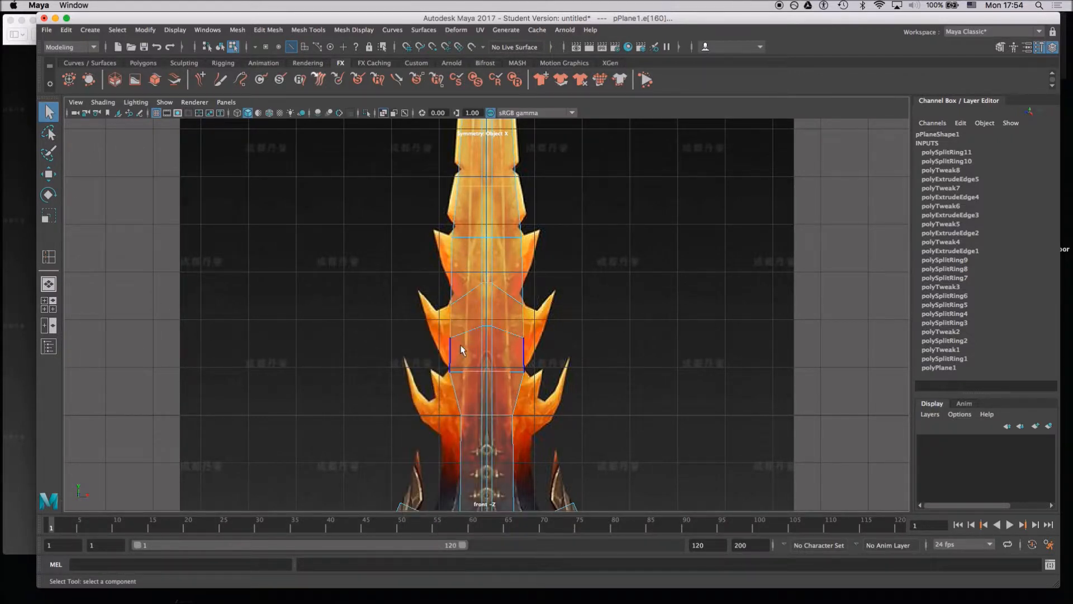
{"action": "left_click", "coordinate": [457, 330]}
{"action": "key", "text": "w"}
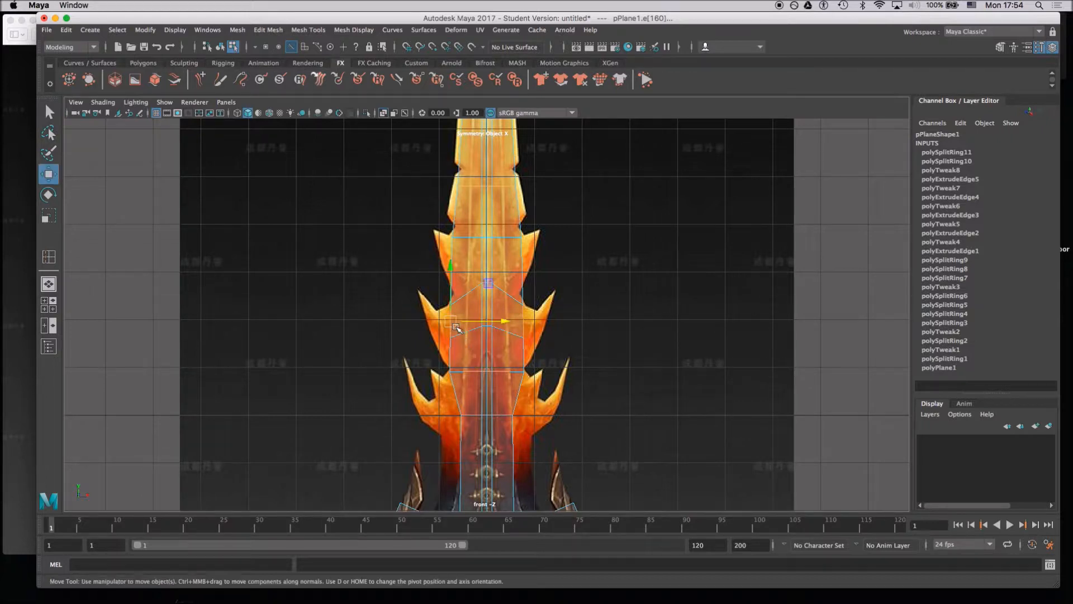
{"action": "left_click_drag", "start_coordinate": [456, 329], "coordinate": [447, 329]}
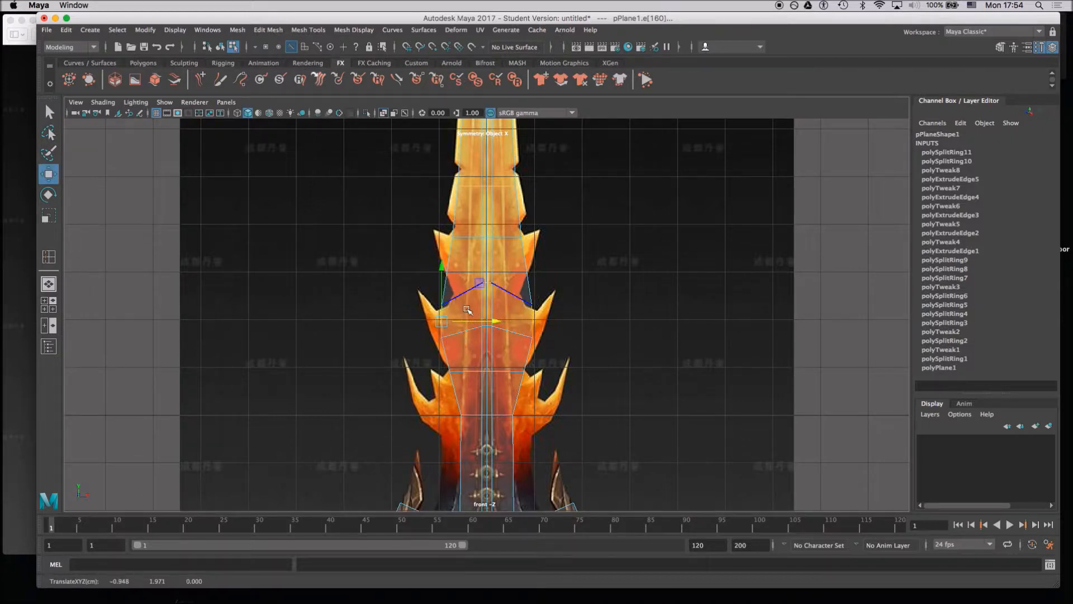
Extrude the selected outer edges outward and slightly down, and rotate them to follow the slant of the middle flames.
{"action": "key", "text": "ctrl+e"}
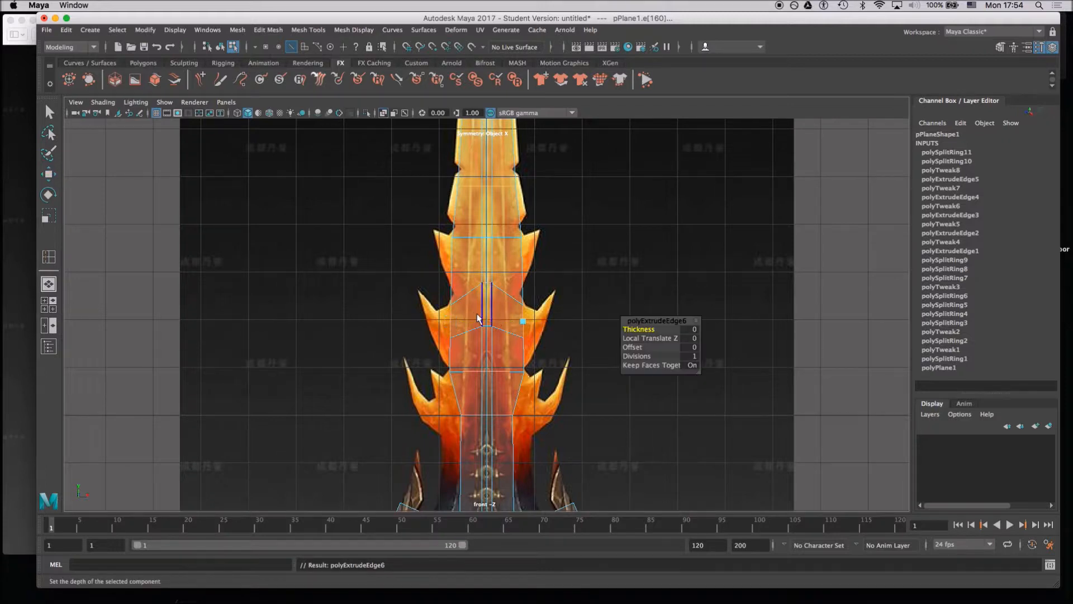
{"action": "key", "text": "w"}
{"action": "left_click_drag", "start_coordinate": [490, 320], "coordinate": [487, 320]}
{"action": "left_click_drag", "start_coordinate": [439, 270], "coordinate": [439, 279]}
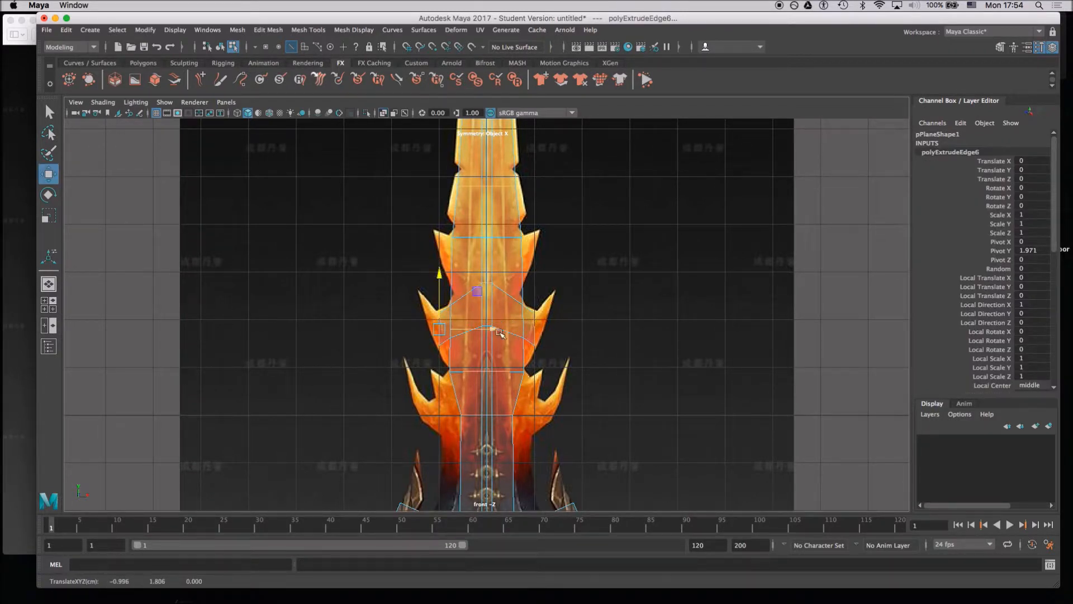
{"action": "left_click_drag", "start_coordinate": [496, 330], "coordinate": [476, 326]}
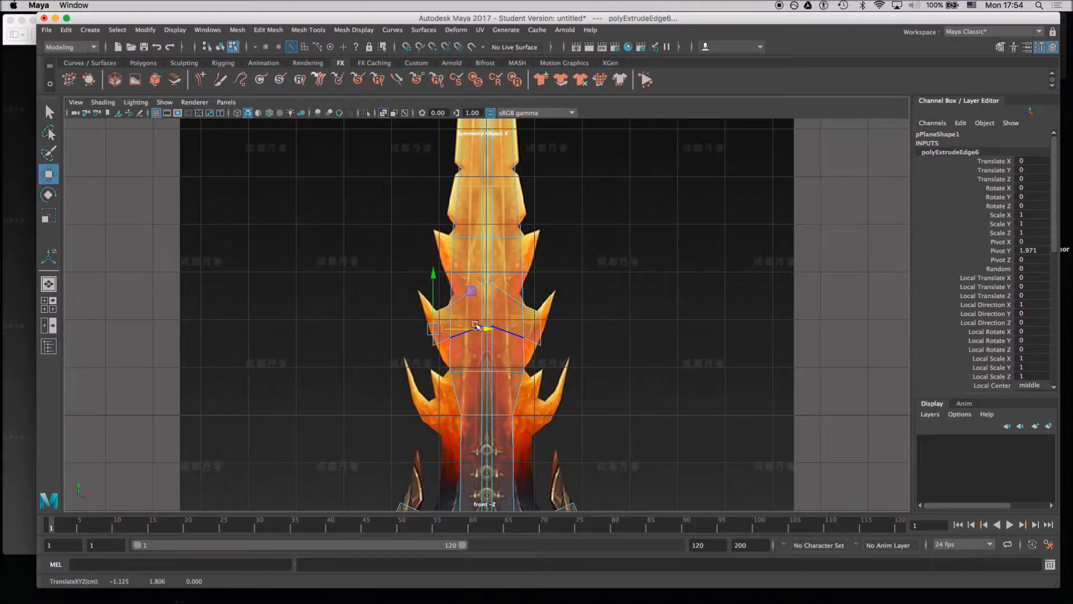
{"action": "key", "text": "e"}
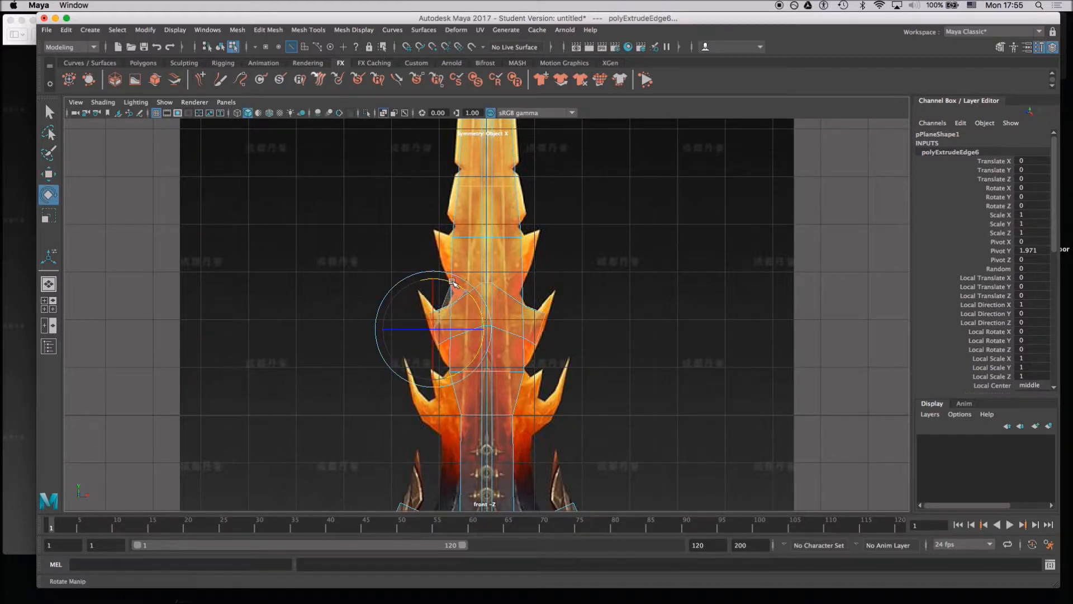
{"action": "key", "text": "w"}
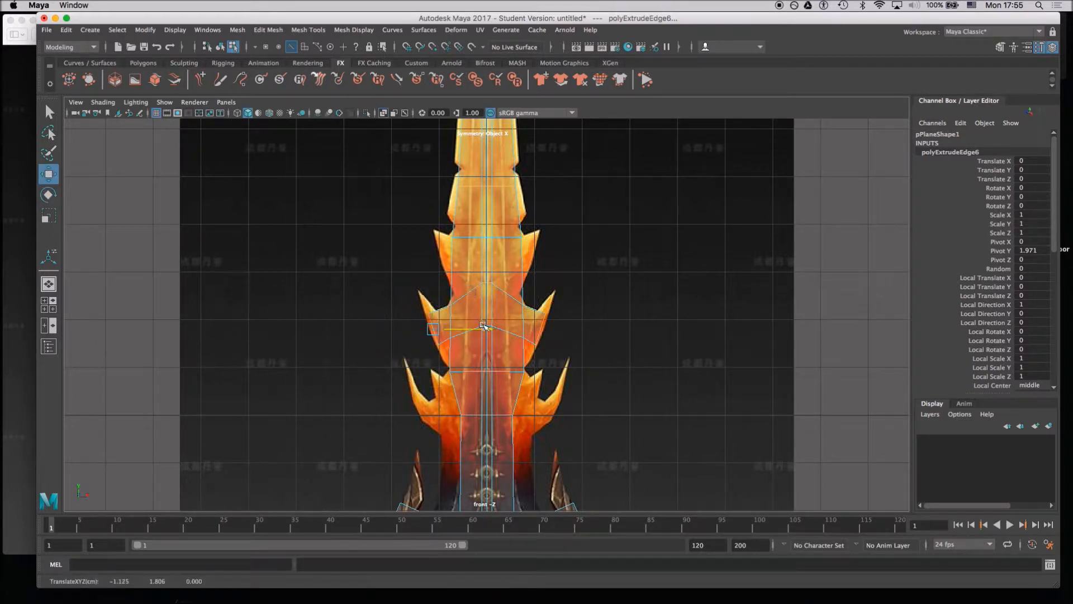
Turn off X-Ray shading in the front view to show the sword mesh as solid.
{"action": "scroll", "coordinate": [338, 178], "scroll_direction": "down", "scroll_amount": 3}
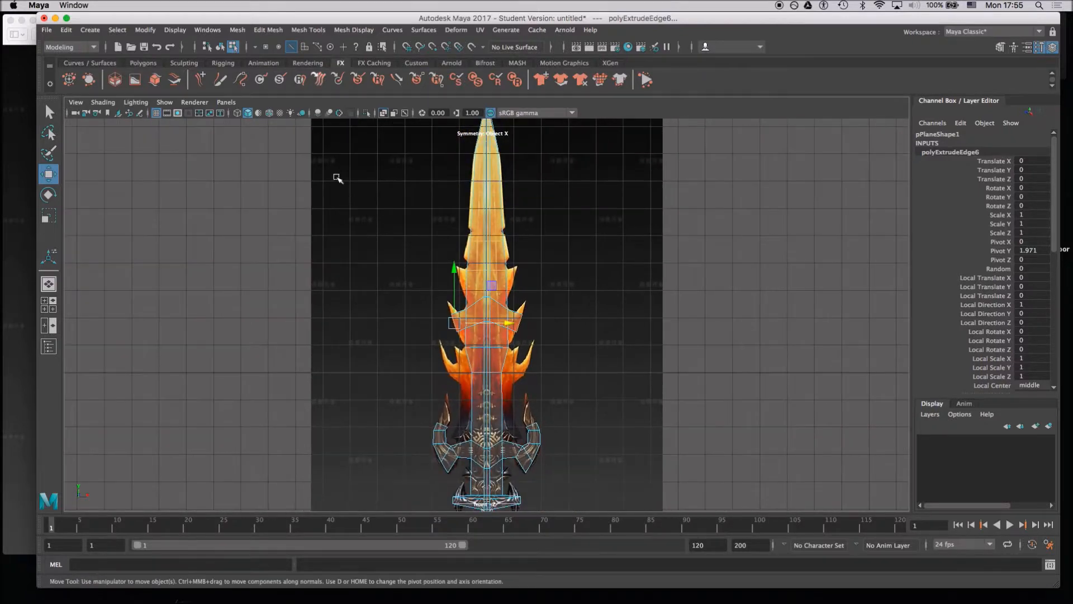
{"action": "left_click", "coordinate": [103, 102]}
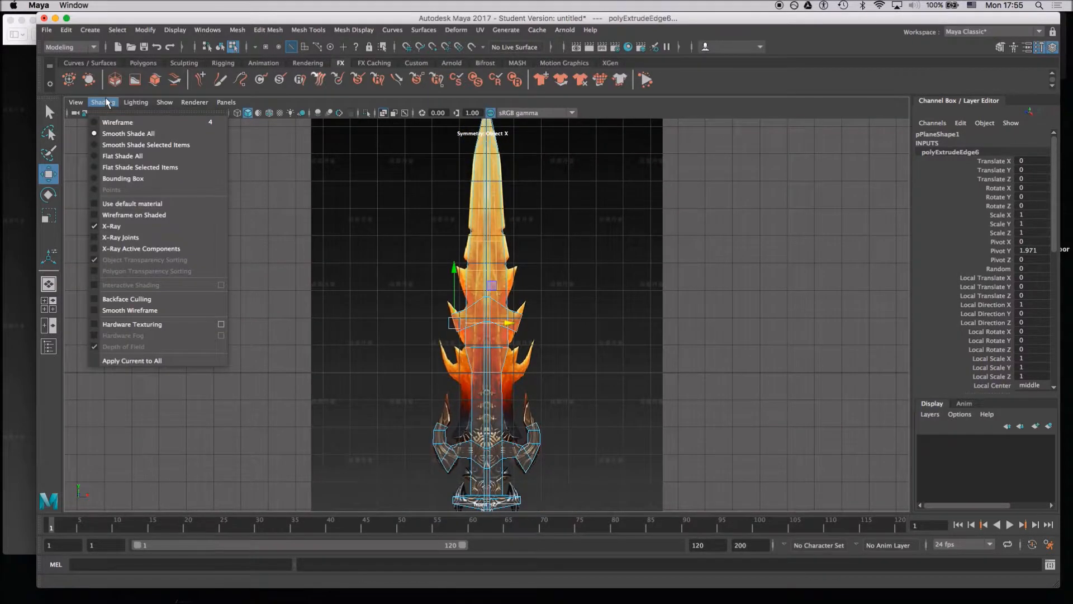
{"action": "left_click", "coordinate": [107, 226]}
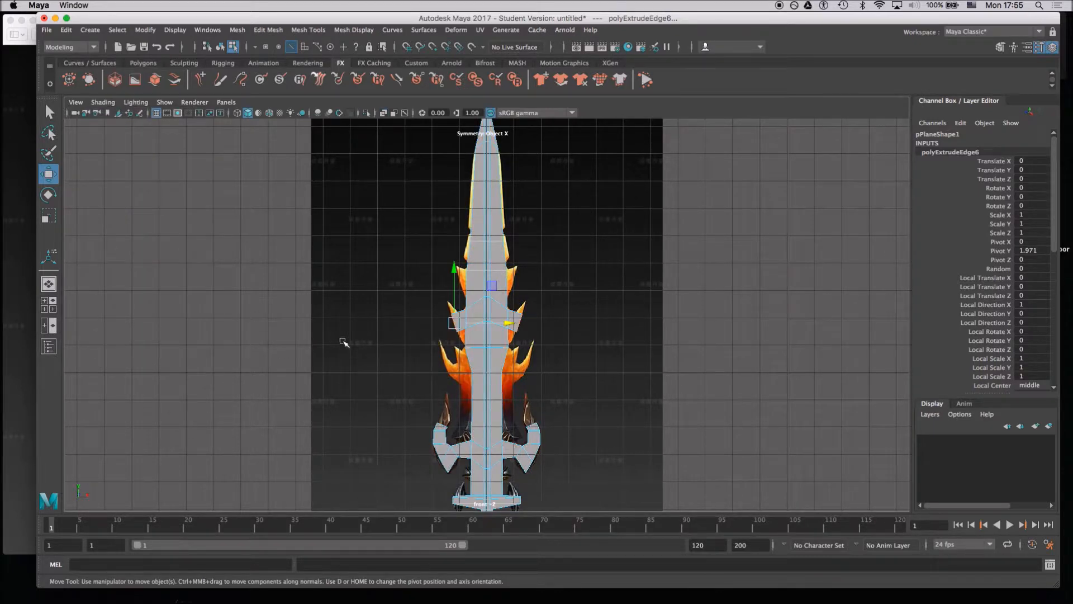
Examine the solid mesh against the reference image around the flame spikes, crossguard and upper blade.
{"action": "scroll", "coordinate": [391, 385], "scroll_direction": "up", "scroll_amount": 3}
{"action": "middle_click_drag", "start_coordinate": [378, 390], "coordinate": [379, 347], "text": "alt"}
{"action": "right_click_drag", "start_coordinate": [380, 304], "coordinate": [472, 390], "text": "alt"}
{"action": "scroll", "coordinate": [464, 389], "scroll_direction": "down", "scroll_amount": 1}
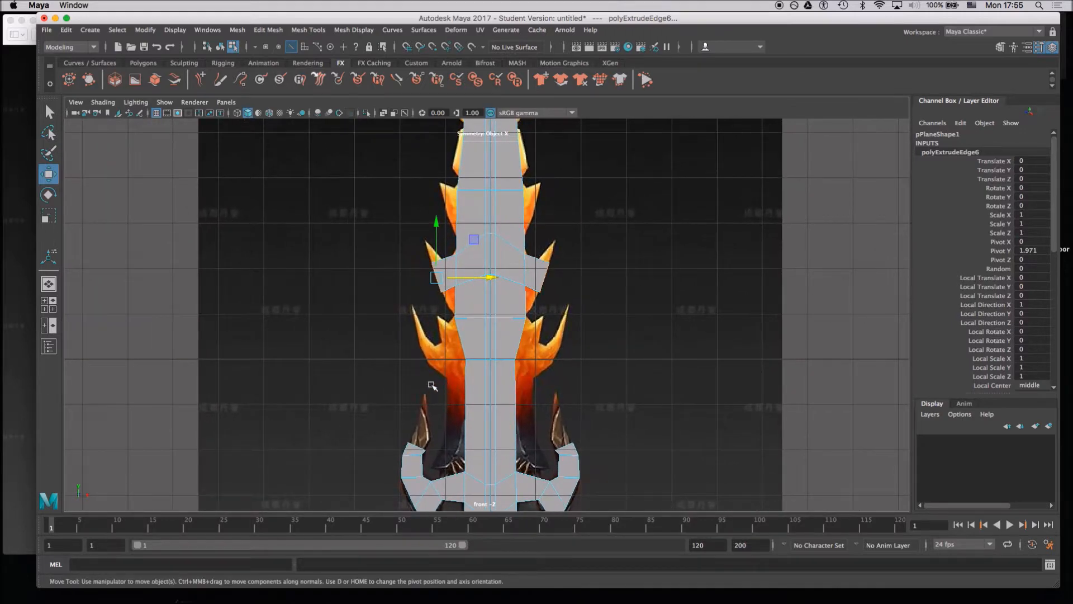
{"action": "scroll", "coordinate": [392, 364], "scroll_direction": "down", "scroll_amount": 4}
{"action": "scroll", "coordinate": [364, 355], "scroll_direction": "down", "scroll_amount": 2}
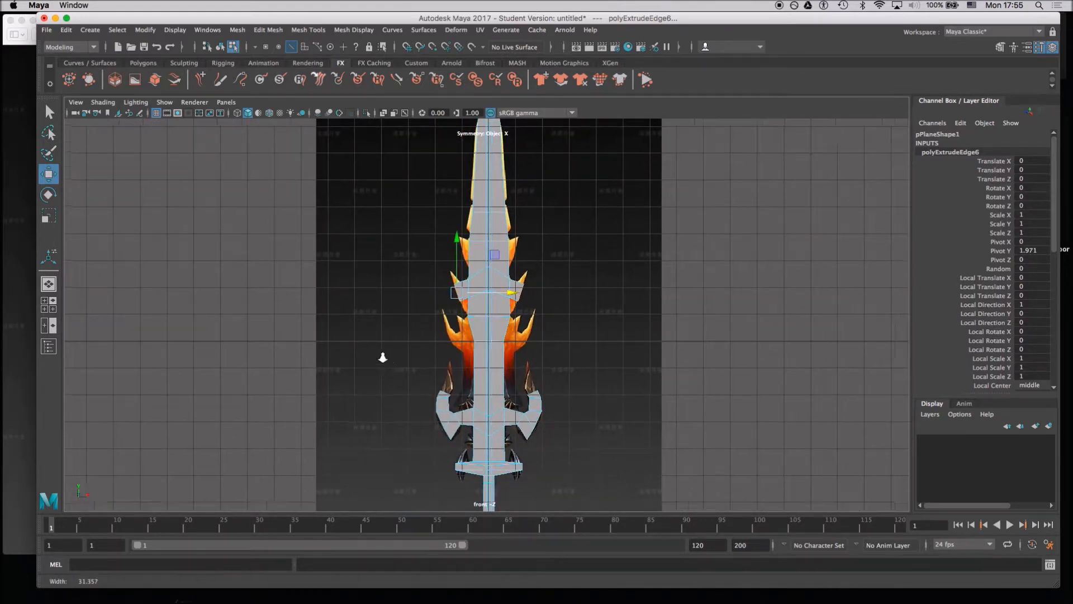
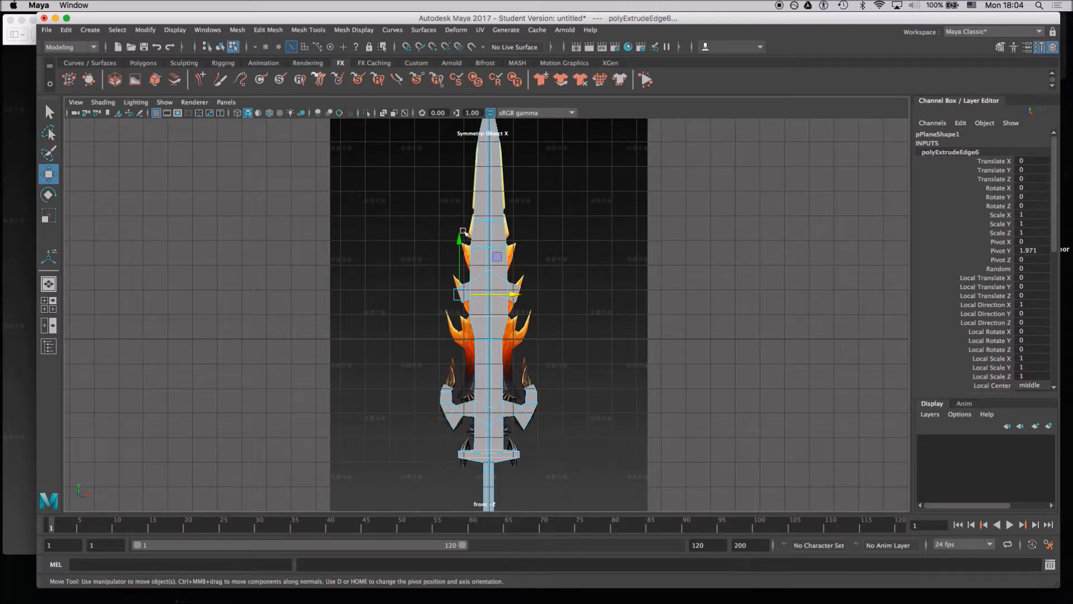
{"action": "right_click_drag", "start_coordinate": [455, 232], "coordinate": [602, 407], "text": "alt"}
{"action": "scroll", "coordinate": [486, 279], "scroll_direction": "up", "scroll_amount": 5}
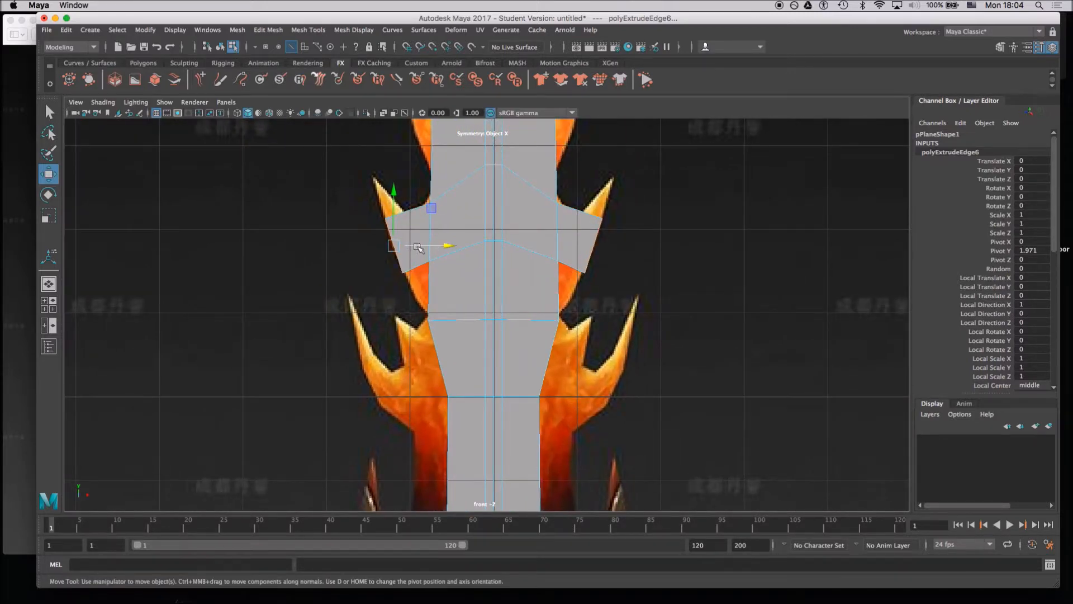
{"action": "scroll", "coordinate": [440, 284], "scroll_direction": "up", "scroll_amount": 4}
{"action": "middle_click_drag", "start_coordinate": [442, 201], "coordinate": [465, 559], "text": "alt"}
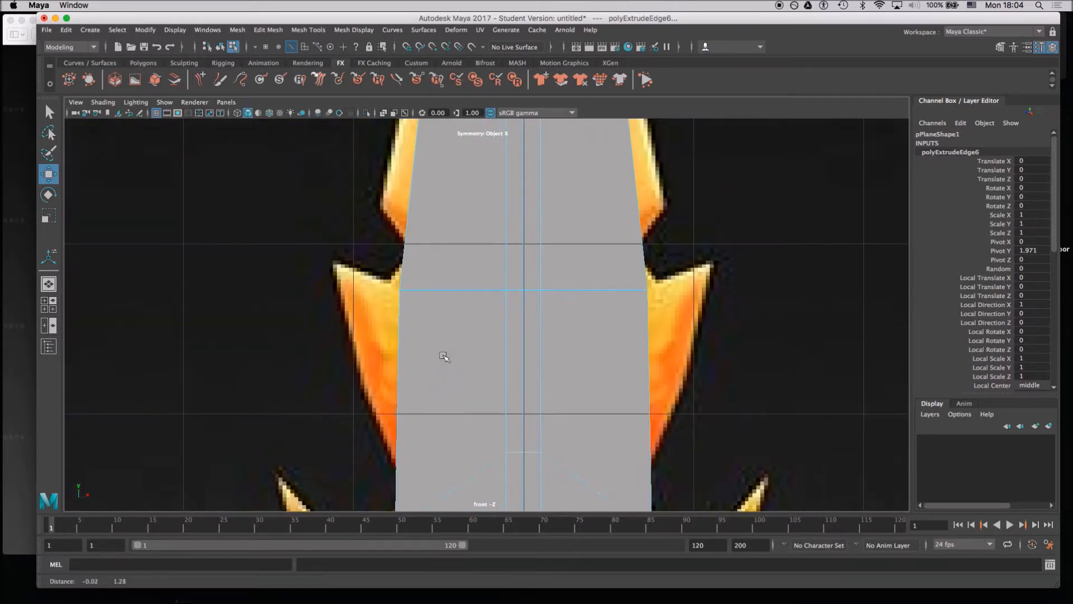
{"action": "scroll", "coordinate": [442, 310], "scroll_direction": "down", "scroll_amount": 6}
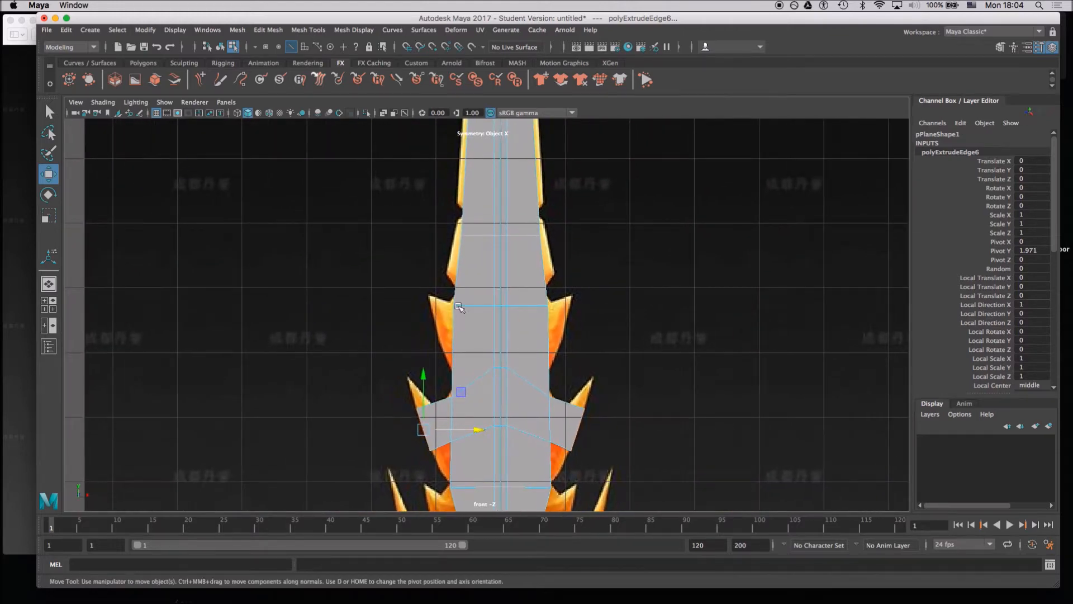
Select the mirrored blade-edge vertices at the base of the uppermost flame spikes and turn on Soft Selection.
{"action": "right_click_drag", "start_coordinate": [455, 305], "coordinate": [405, 280]}
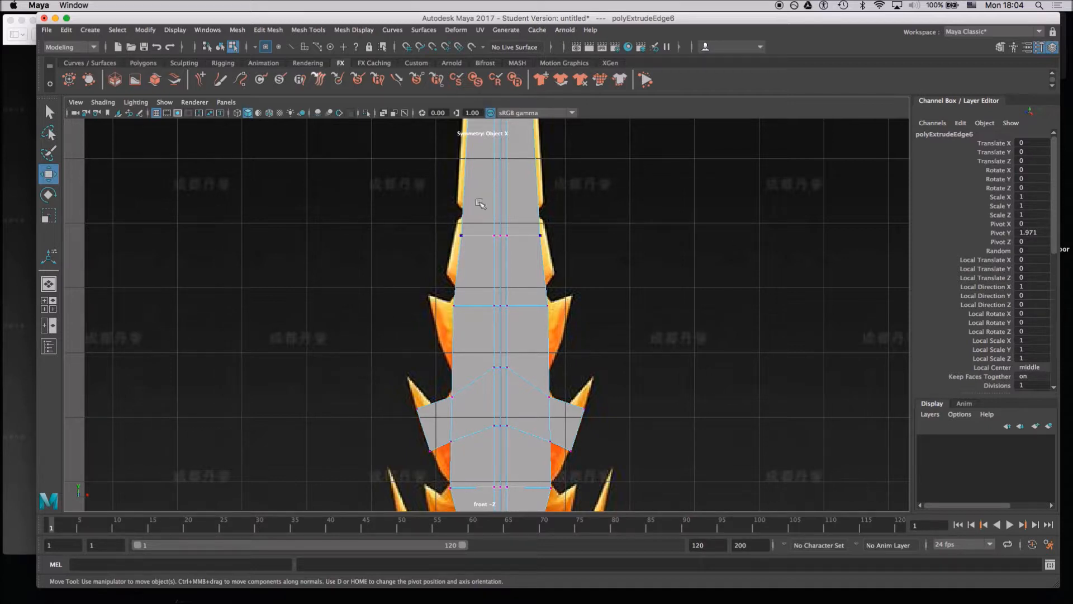
{"action": "scroll", "coordinate": [442, 319], "scroll_direction": "up", "scroll_amount": 4}
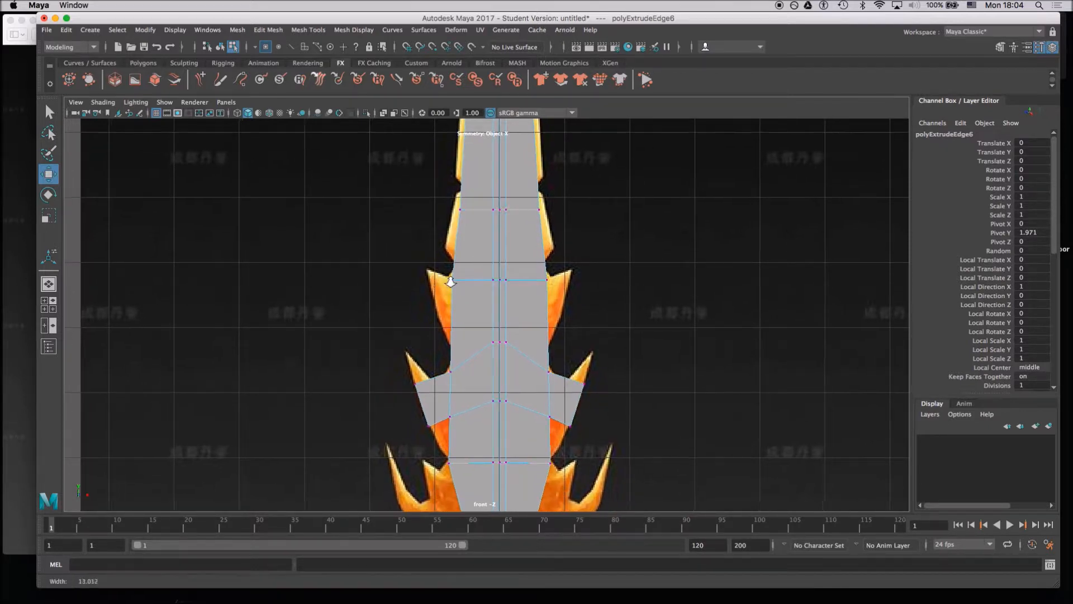
{"action": "scroll", "coordinate": [442, 288], "scroll_direction": "up", "scroll_amount": 2}
{"action": "scroll", "coordinate": [433, 286], "scroll_direction": "down", "scroll_amount": 4}
{"action": "scroll", "coordinate": [414, 254], "scroll_direction": "up", "scroll_amount": 3}
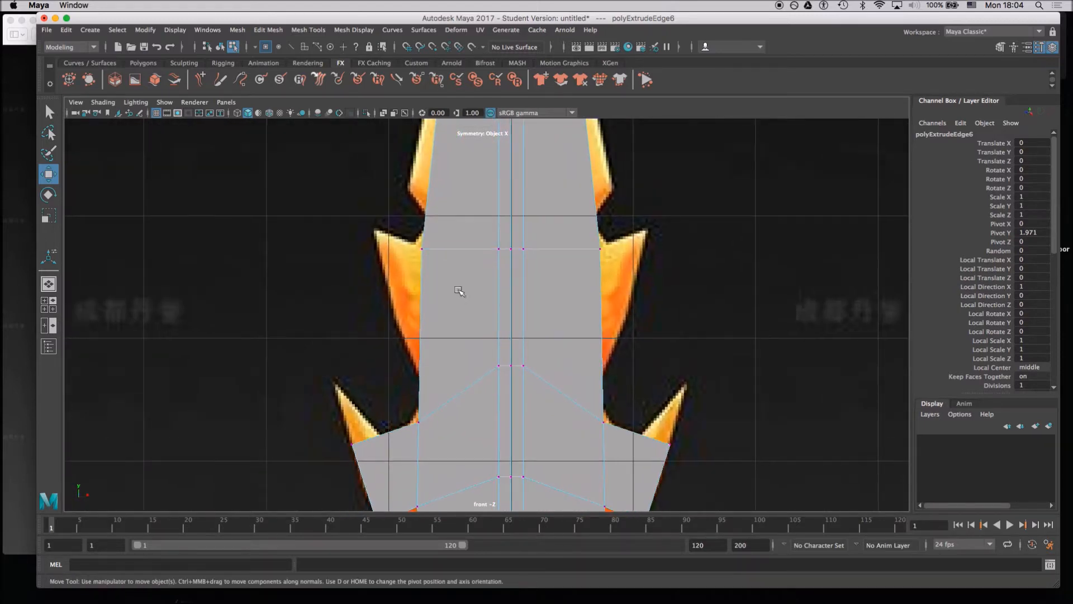
{"action": "left_click", "coordinate": [422, 249]}
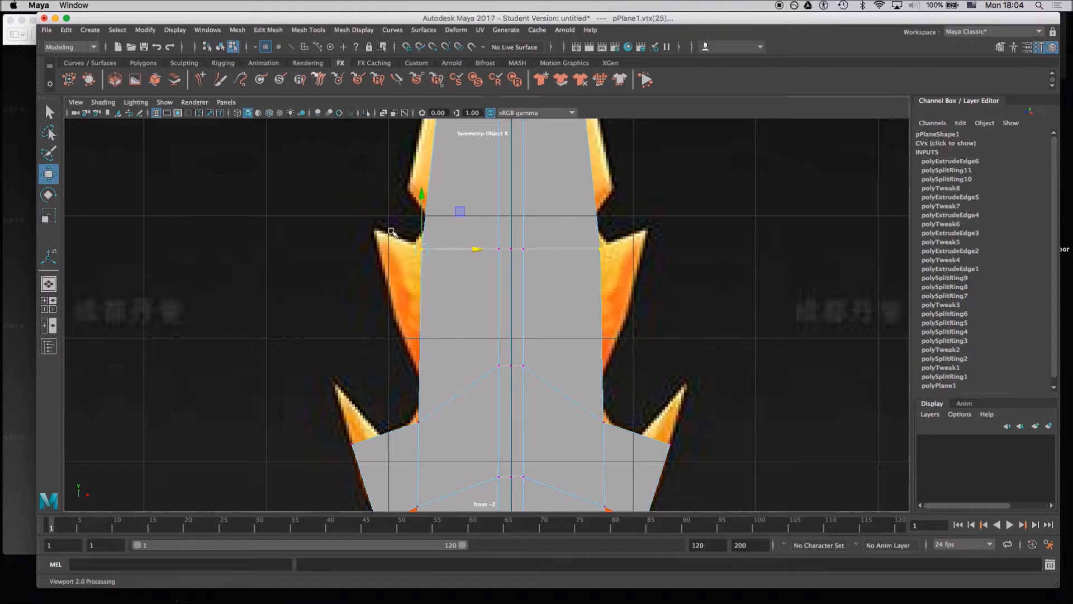
{"action": "scroll", "coordinate": [464, 304], "scroll_direction": "down", "scroll_amount": 3}
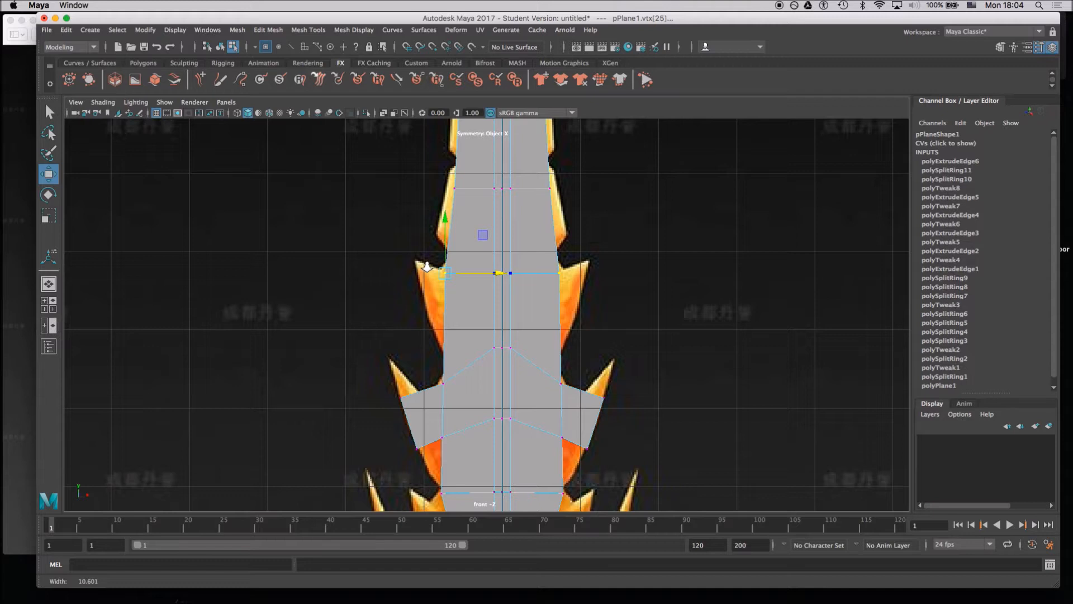
{"action": "scroll", "coordinate": [441, 282], "scroll_direction": "down", "scroll_amount": 2}
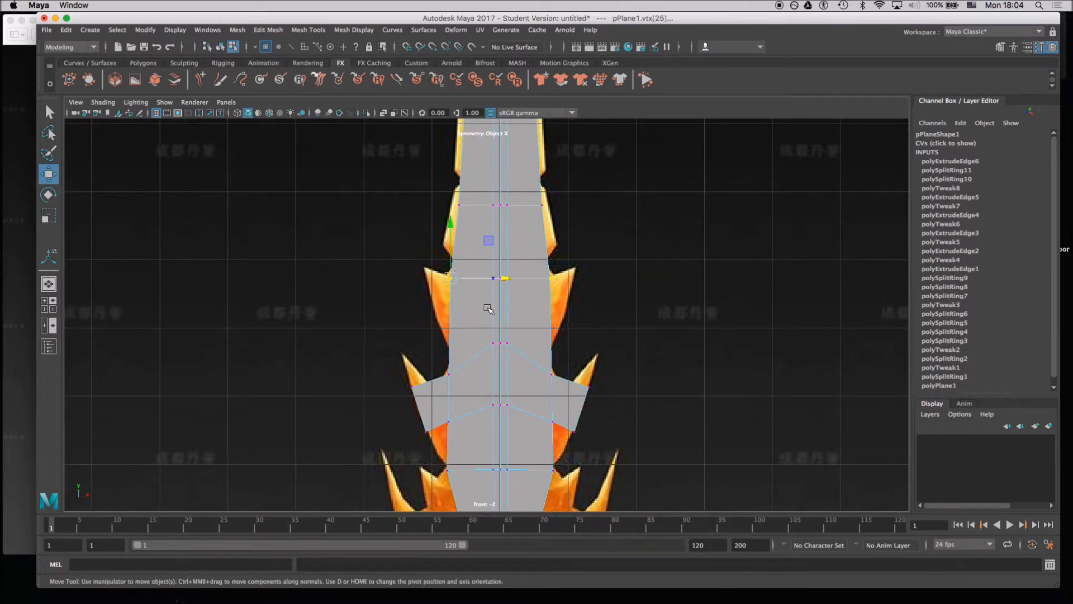
{"action": "scroll", "coordinate": [501, 345], "scroll_direction": "up", "scroll_amount": 2}
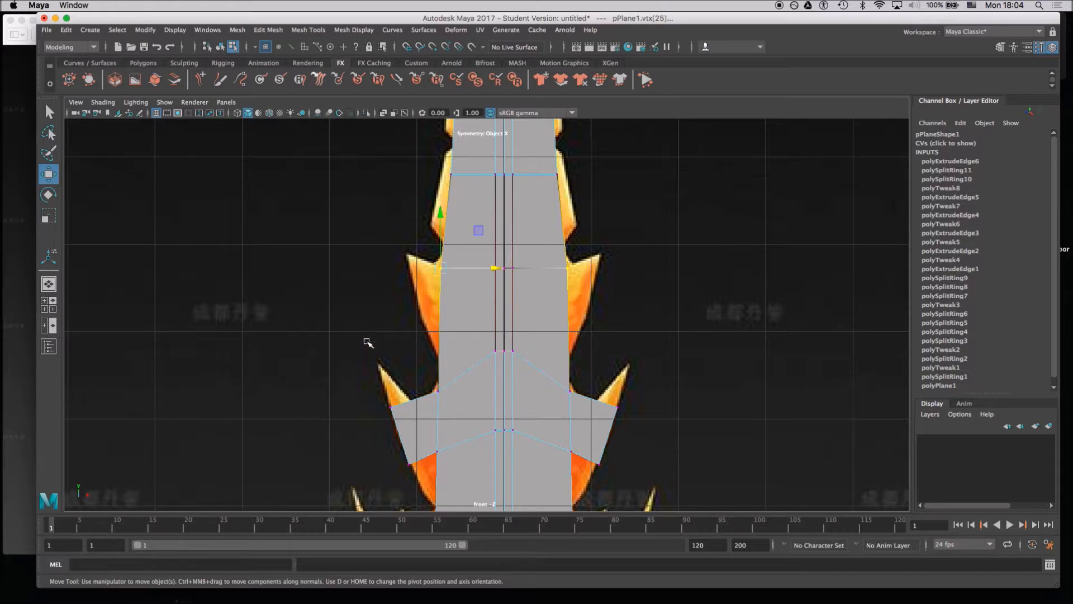
{"action": "scroll", "coordinate": [424, 300], "scroll_direction": "up", "scroll_amount": 3}
{"action": "scroll", "coordinate": [417, 304], "scroll_direction": "down", "scroll_amount": 1}
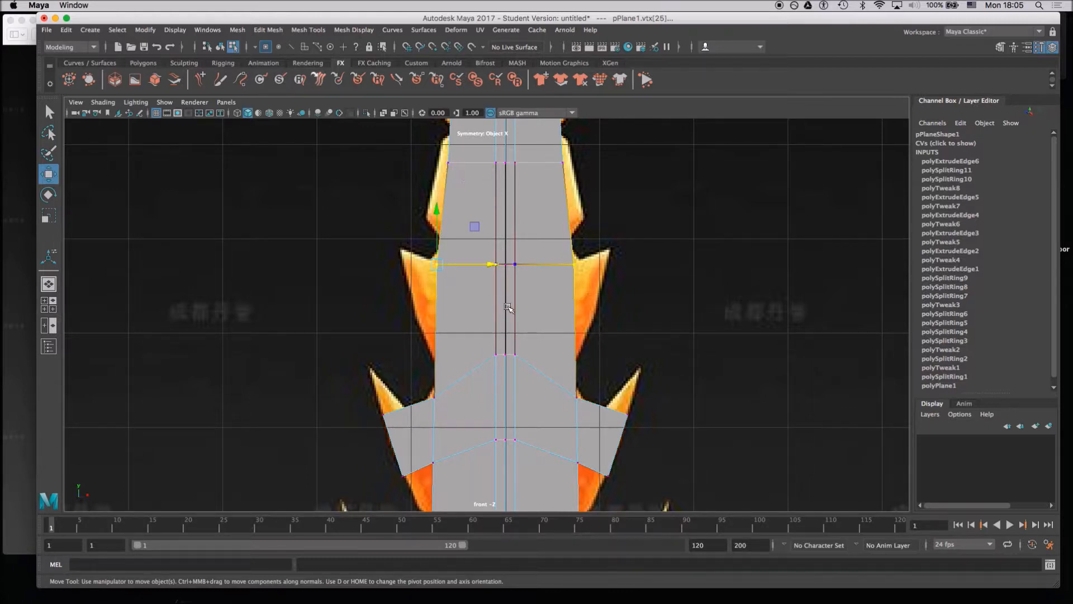
Test the soft selection by moving the blade-edge vertices sideways, undoing the first move and adjusting the falloff radius between attempts.
{"action": "left_click_drag", "start_coordinate": [489, 264], "coordinate": [471, 263]}
{"action": "key", "text": "ctrl+z"}
{"action": "key", "text": "b"}
{"action": "left_click_drag", "start_coordinate": [482, 250], "coordinate": [539, 197]}
{"action": "mouse_move", "coordinate": [494, 264]}
{"action": "left_mouse_down"}
{"action": "mouse_move", "coordinate": [464, 264]}
{"action": "mouse_move", "coordinate": [481, 263]}
{"action": "left_mouse_up"}
{"action": "right_click_drag", "start_coordinate": [379, 252], "coordinate": [333, 251], "text": "alt"}
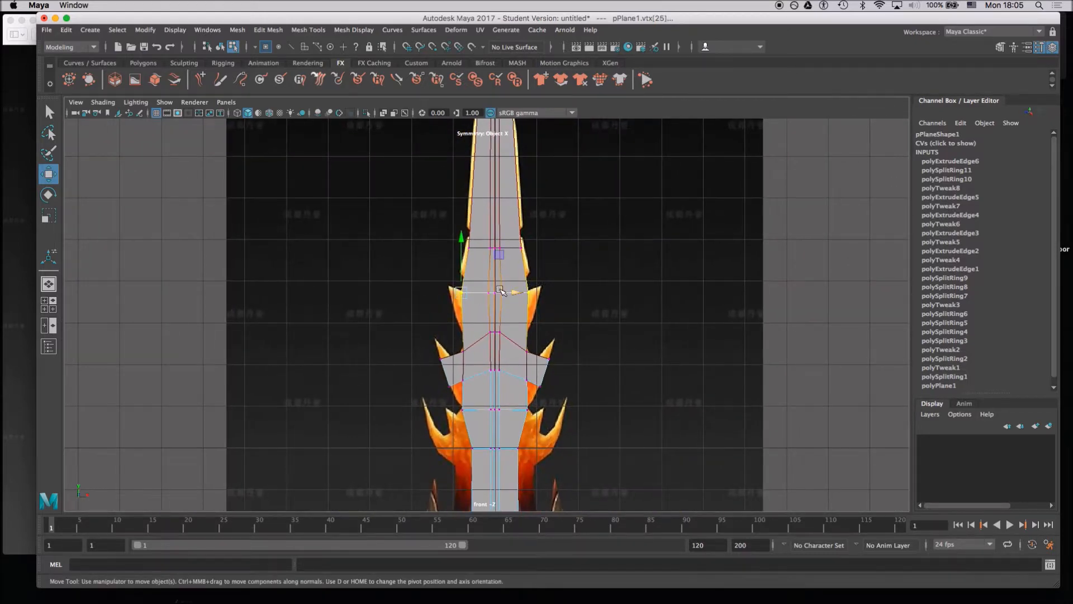
{"action": "mouse_move", "coordinate": [506, 291]}
{"action": "left_mouse_down"}
{"action": "mouse_move", "coordinate": [518, 292]}
{"action": "mouse_move", "coordinate": [508, 293]}
{"action": "left_mouse_up"}
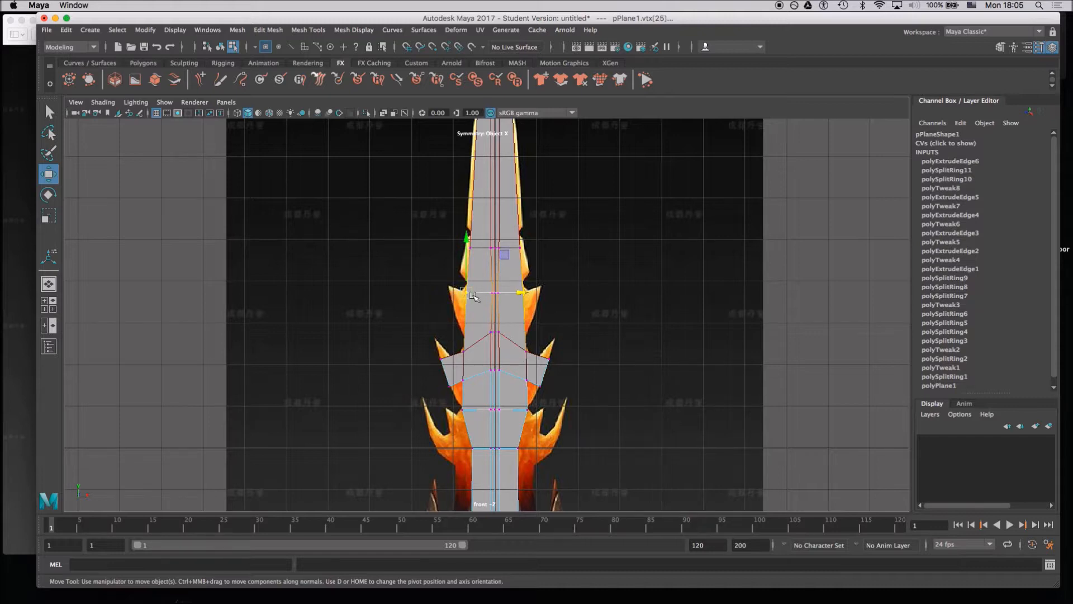
{"action": "key", "text": "b"}
{"action": "left_click_drag", "start_coordinate": [384, 245], "coordinate": [434, 307]}
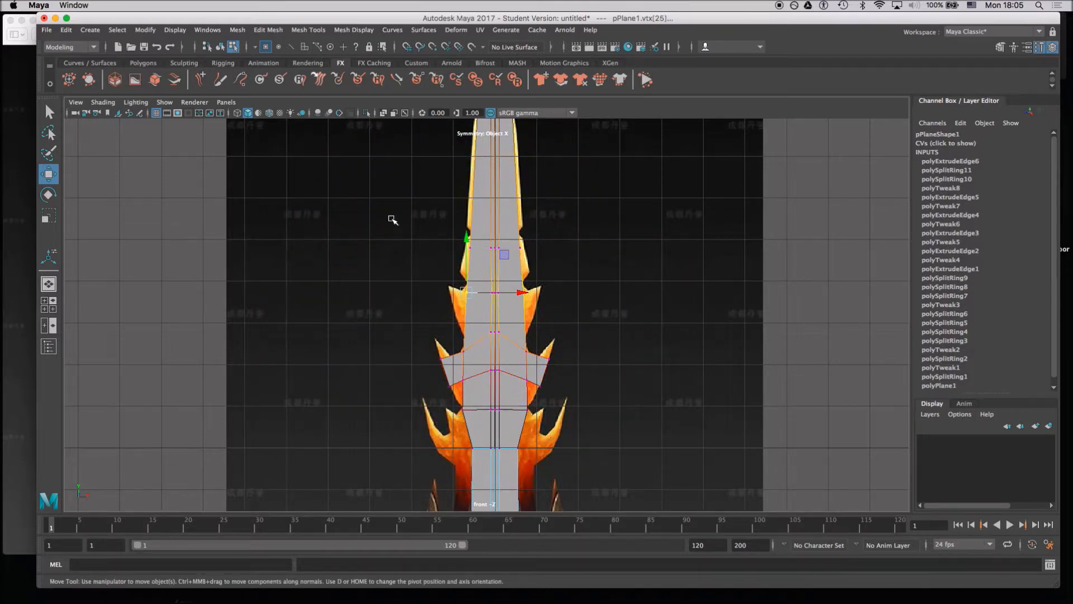
Reduce the Soft Selection falloff radius around the blade-edge vertices and select the single vertex at the blade's tip.
{"action": "left_click_drag", "start_coordinate": [376, 249], "coordinate": [364, 217]}
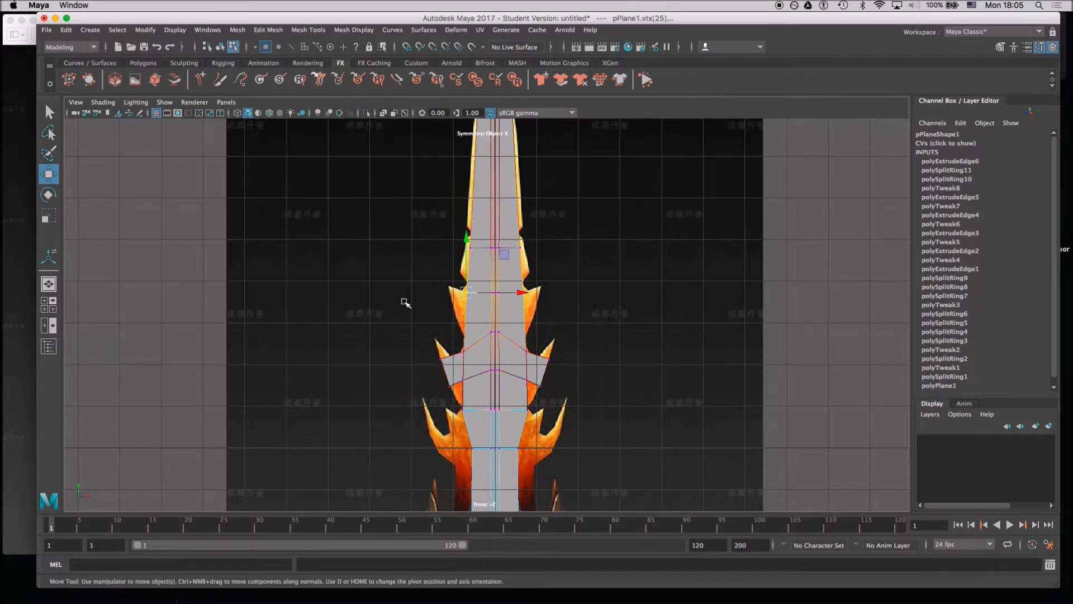
{"action": "left_click_drag", "start_coordinate": [426, 285], "coordinate": [390, 235]}
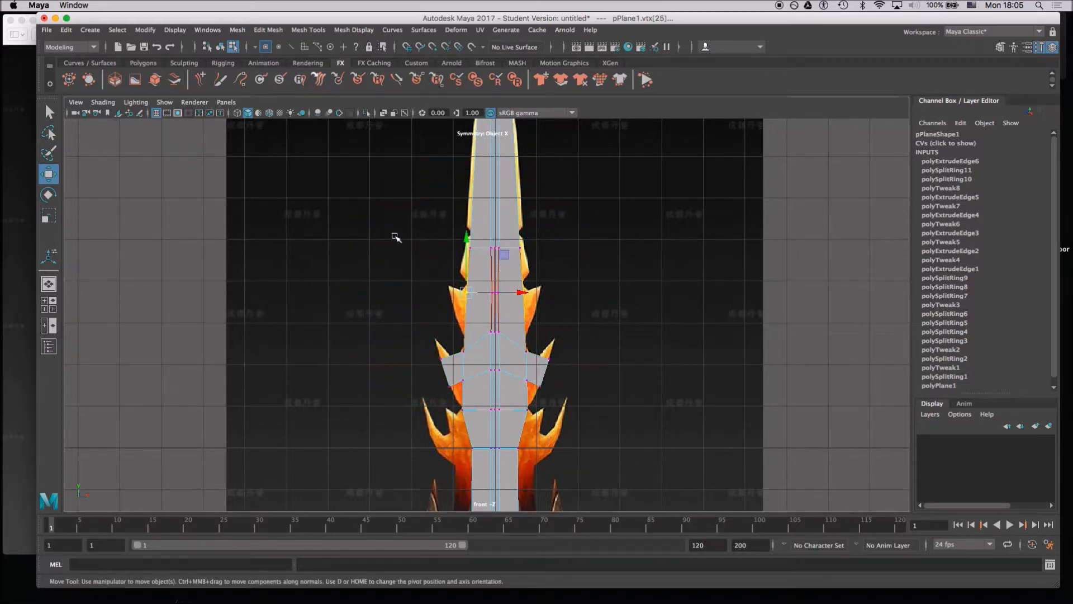
{"action": "middle_click_drag", "start_coordinate": [403, 171], "coordinate": [372, 357], "text": "alt"}
{"action": "right_click_drag", "start_coordinate": [433, 309], "coordinate": [504, 302], "text": "alt"}
{"action": "right_click_drag", "start_coordinate": [383, 216], "coordinate": [447, 226], "text": "alt"}
{"action": "scroll", "coordinate": [391, 262], "scroll_direction": "down", "scroll_amount": 5}
{"action": "left_click", "coordinate": [470, 231]}
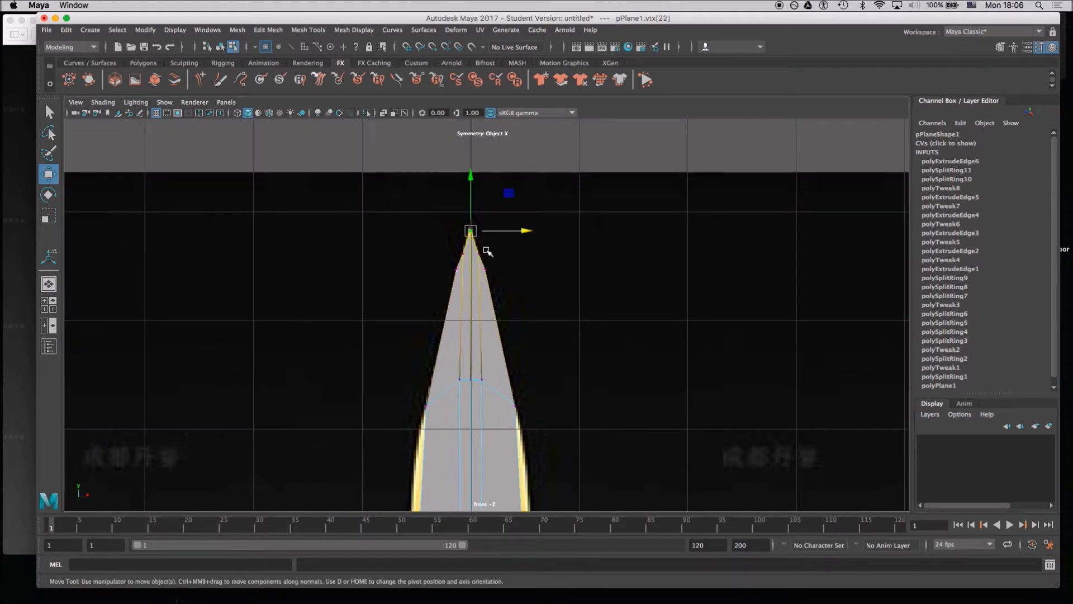
Test Soft Selection on the tip vertex by moving it down and back up, stretching the blade's point above the reference image.
{"action": "mouse_move", "coordinate": [471, 197]}
{"action": "left_mouse_down"}
{"action": "mouse_move", "coordinate": [475, 207]}
{"action": "mouse_move", "coordinate": [471, 181]}
{"action": "mouse_move", "coordinate": [473, 216]}
{"action": "left_mouse_up"}
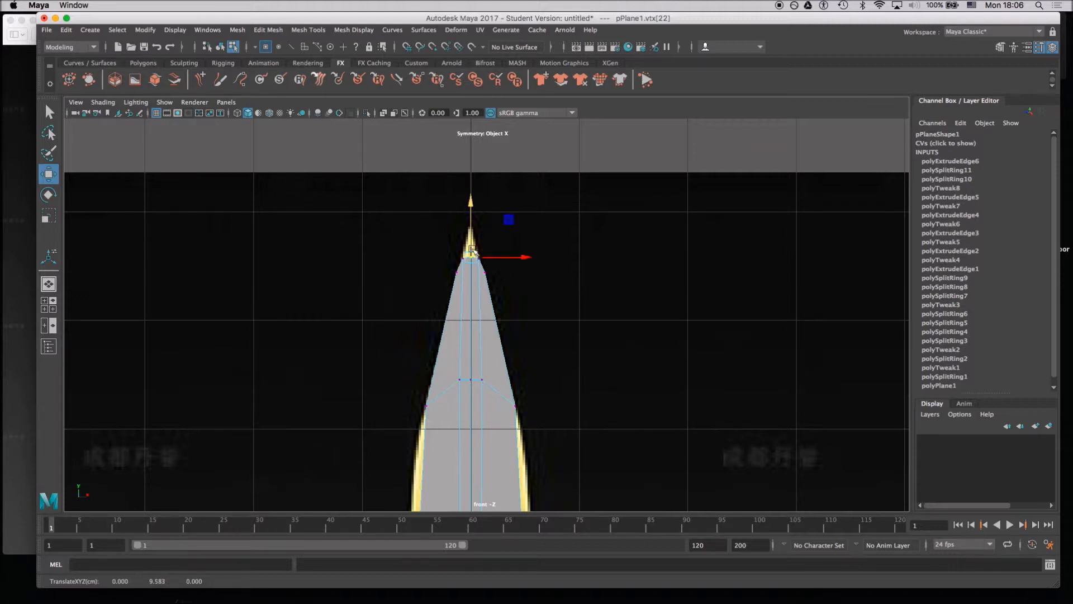
{"action": "key", "text": "b"}
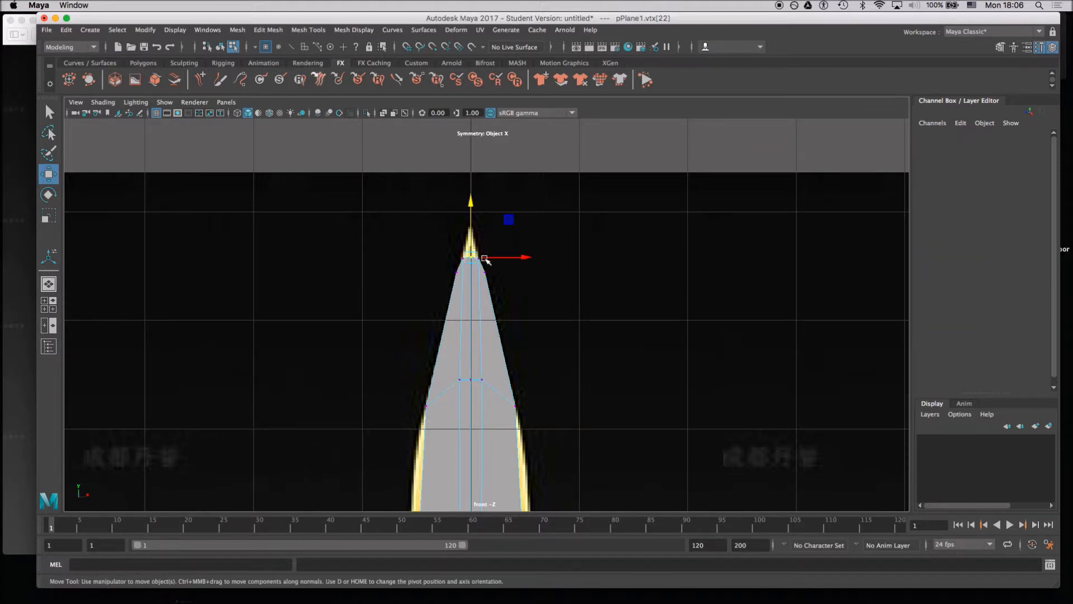
{"action": "left_click_drag", "start_coordinate": [471, 215], "coordinate": [468, 91]}
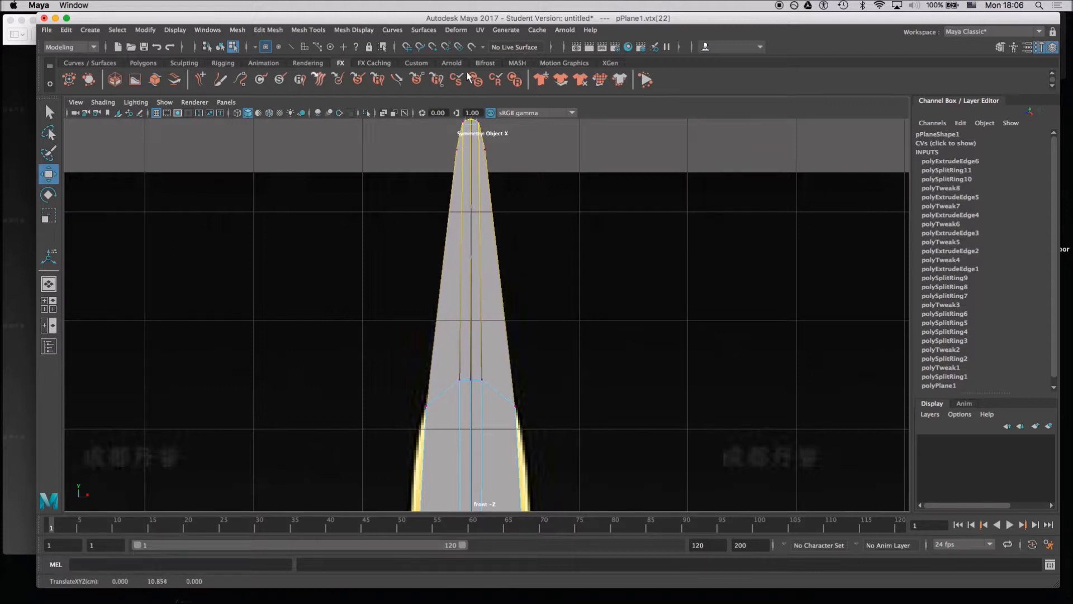
{"action": "scroll", "coordinate": [419, 196], "scroll_direction": "down", "scroll_amount": 4}
{"action": "left_click_drag", "start_coordinate": [471, 188], "coordinate": [474, 118]}
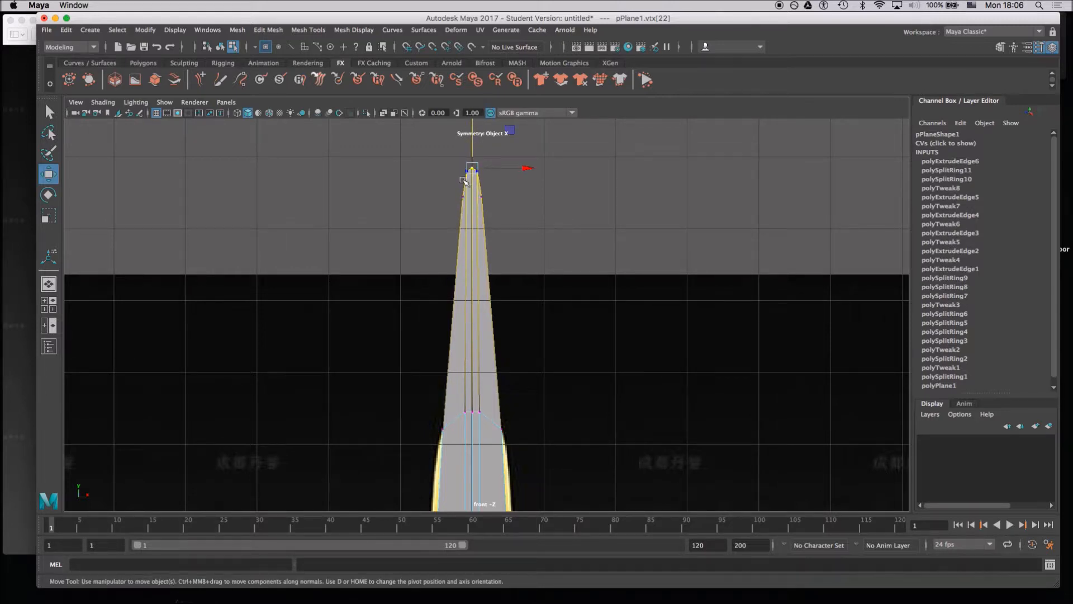
Adjust the Soft Selection falloff radius around the tip vertex interactively in the viewport.
{"action": "key", "text": "b"}
{"action": "left_click_drag", "start_coordinate": [501, 178], "coordinate": [425, 196]}
{"action": "key", "text": "b"}
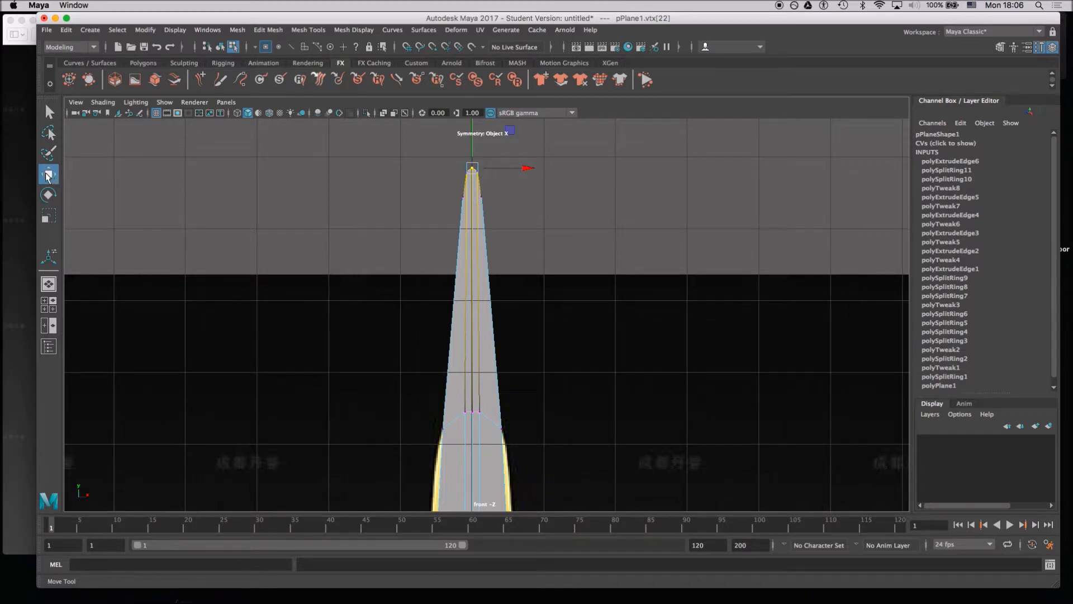
Enlarge the Soft Selection falloff radius in the Move Tool settings and close the settings.
{"action": "mouse_move", "coordinate": [4, 346]}
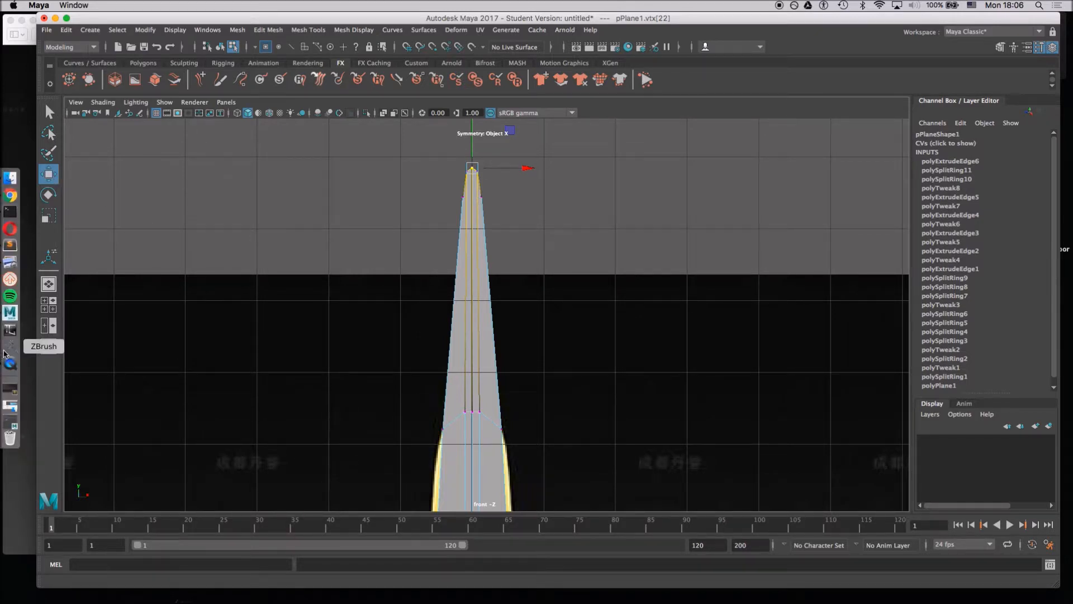
{"action": "left_click", "coordinate": [8, 422]}
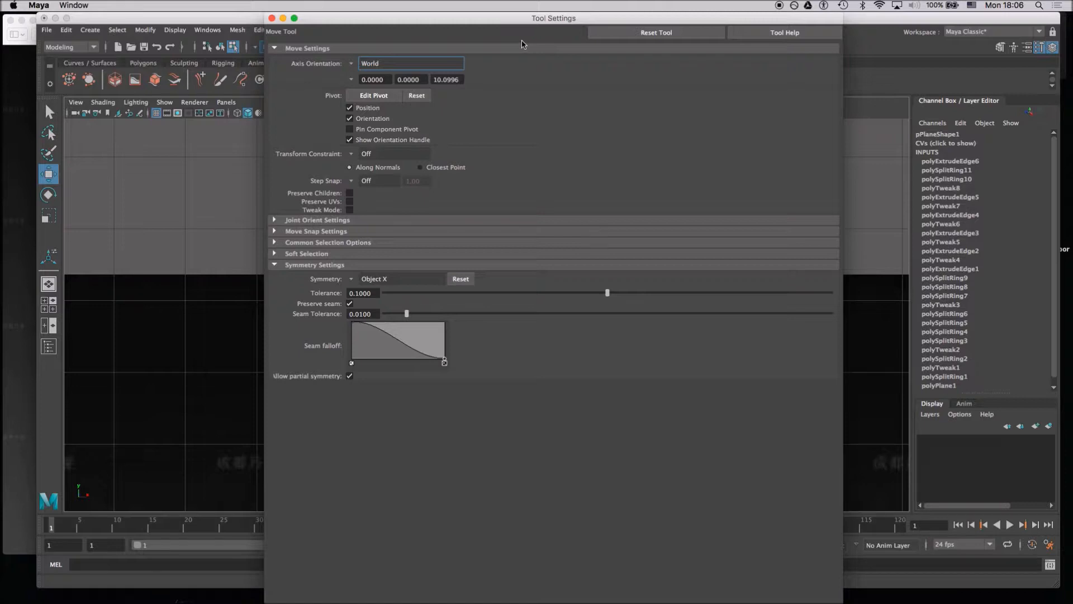
{"action": "left_click_drag", "start_coordinate": [502, 27], "coordinate": [679, 25]}
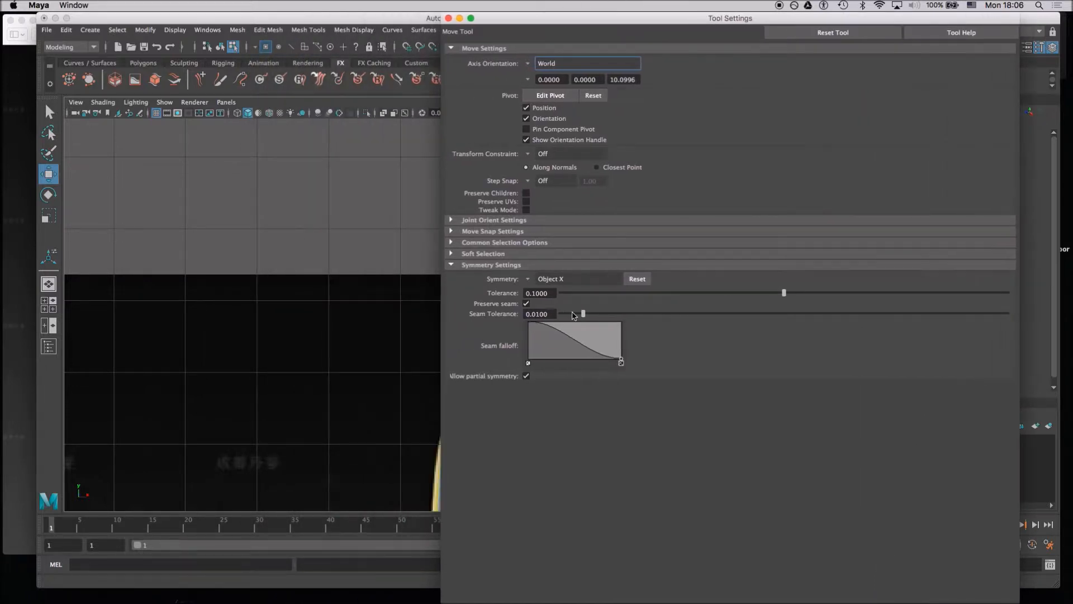
{"action": "left_click", "coordinate": [452, 254]}
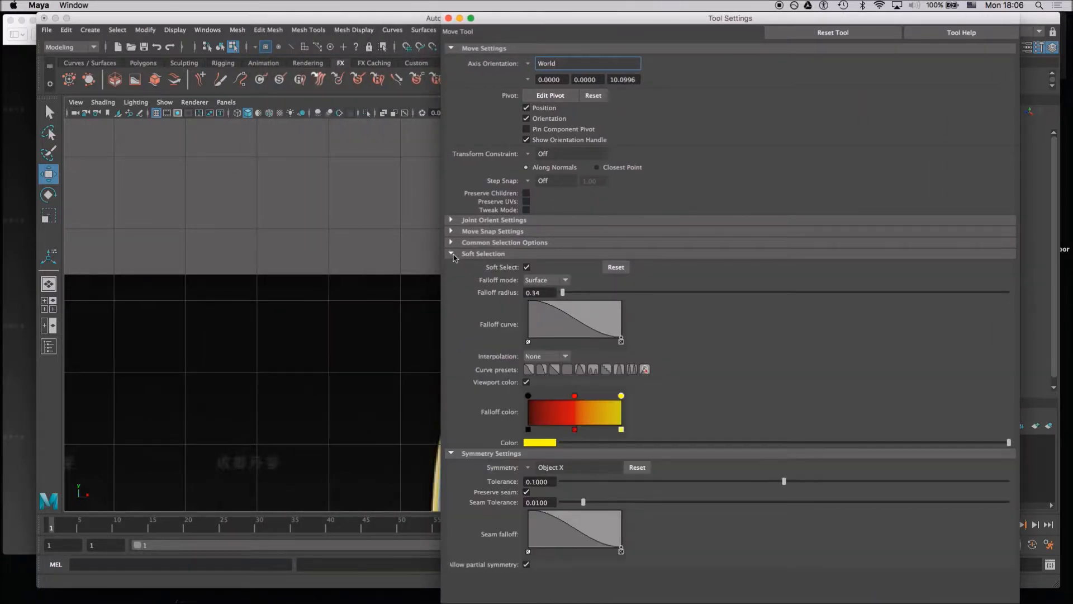
{"action": "left_click", "coordinate": [453, 254]}
{"action": "left_click", "coordinate": [453, 255]}
{"action": "mouse_move", "coordinate": [563, 292]}
{"action": "left_mouse_down"}
{"action": "mouse_move", "coordinate": [612, 293]}
{"action": "mouse_move", "coordinate": [576, 295]}
{"action": "left_mouse_up"}
{"action": "left_click_drag", "start_coordinate": [576, 296], "coordinate": [571, 295]}
{"action": "left_click", "coordinate": [448, 18]}
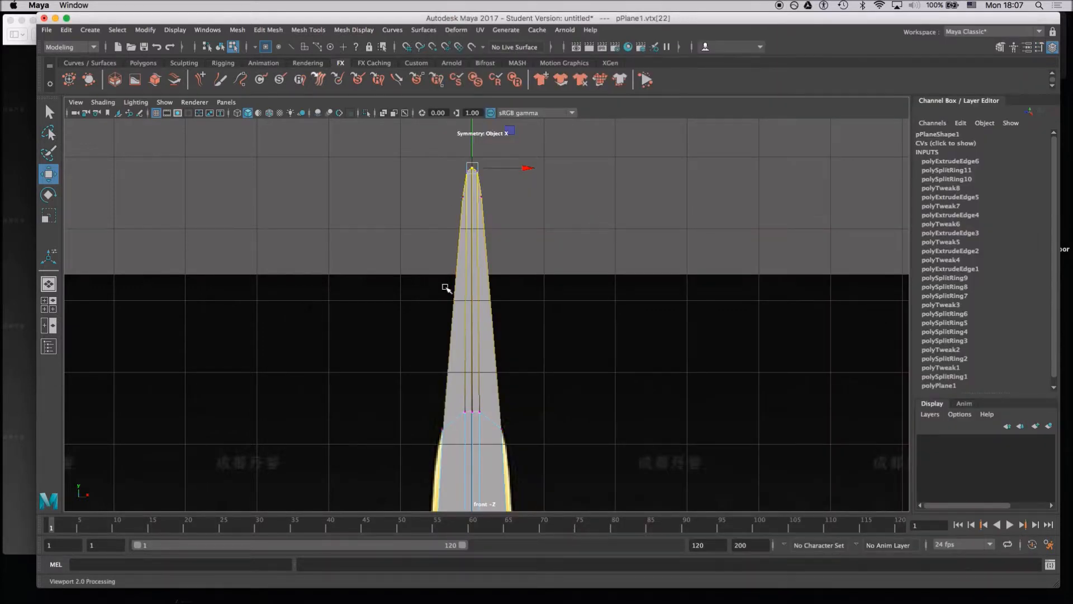
Switch the viewport from the front view to the persp camera.
{"action": "scroll", "coordinate": [424, 296], "scroll_direction": "down", "scroll_amount": 4}
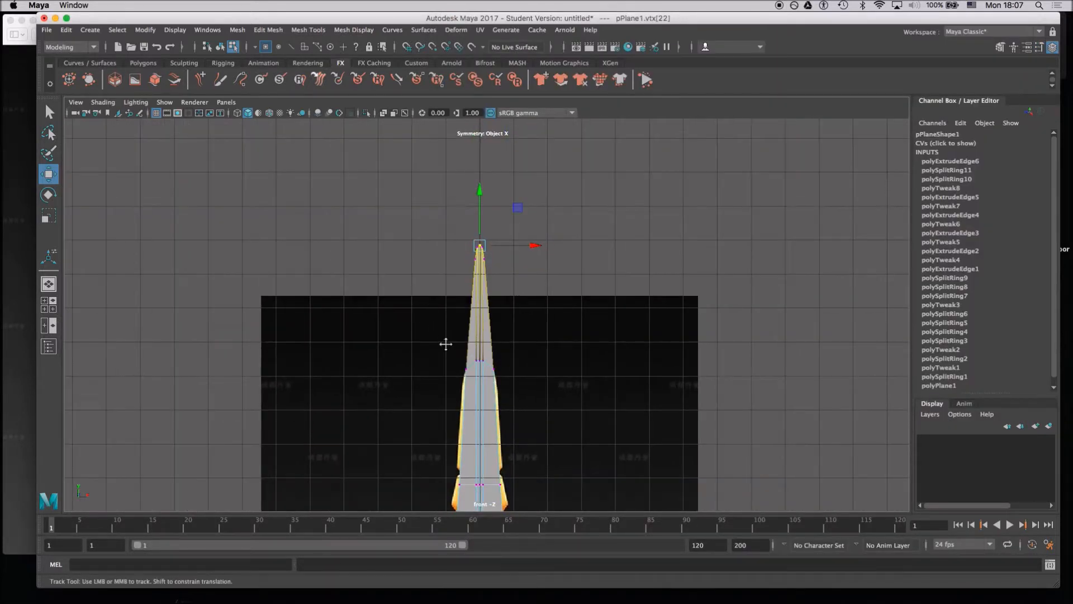
{"action": "middle_click_drag", "start_coordinate": [443, 469], "coordinate": [437, 337], "text": "alt"}
{"action": "scroll", "coordinate": [436, 338], "scroll_direction": "down", "scroll_amount": 2}
{"action": "middle_click_drag", "start_coordinate": [430, 467], "coordinate": [427, 316], "text": "alt"}
{"action": "scroll", "coordinate": [424, 316], "scroll_direction": "down", "scroll_amount": 2}
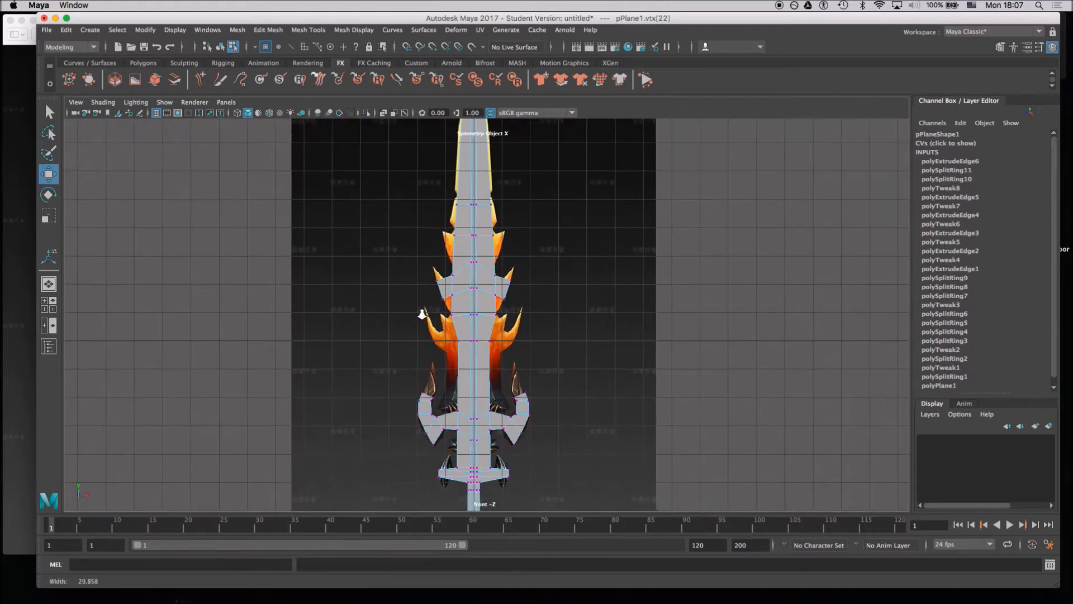
{"action": "scroll", "coordinate": [425, 317], "scroll_direction": "up", "scroll_amount": 3}
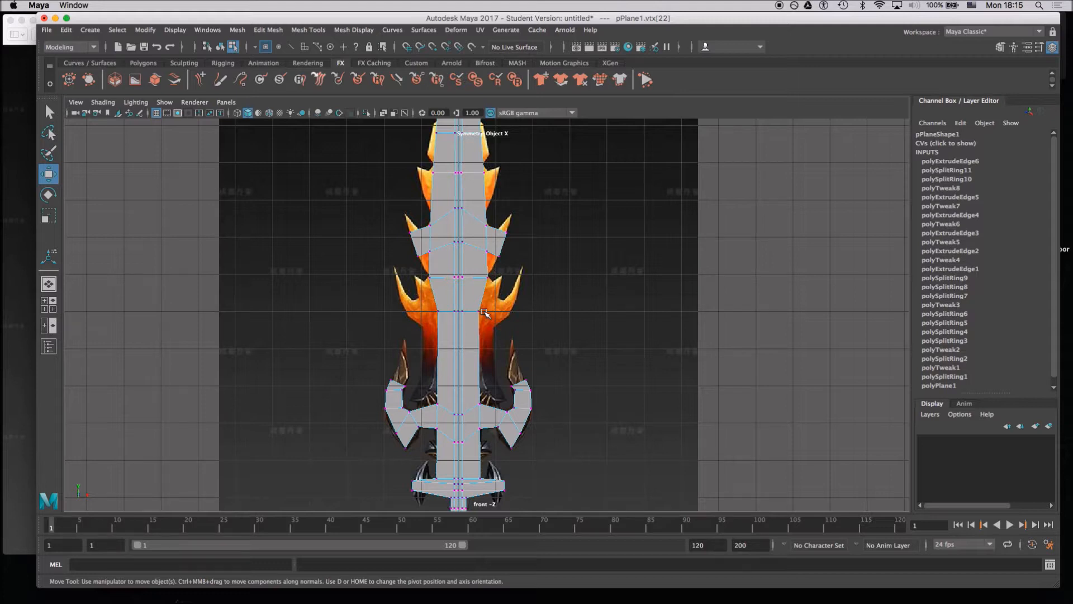
{"action": "left_click", "coordinate": [227, 103]}
{"action": "mouse_move", "coordinate": [260, 115]}
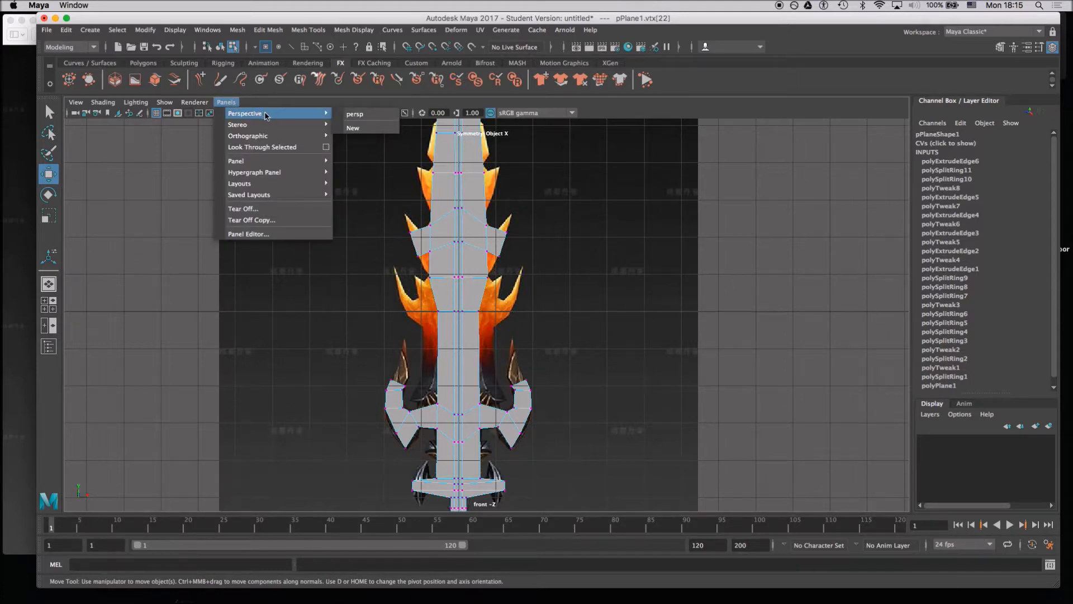
{"action": "left_click", "coordinate": [354, 114]}
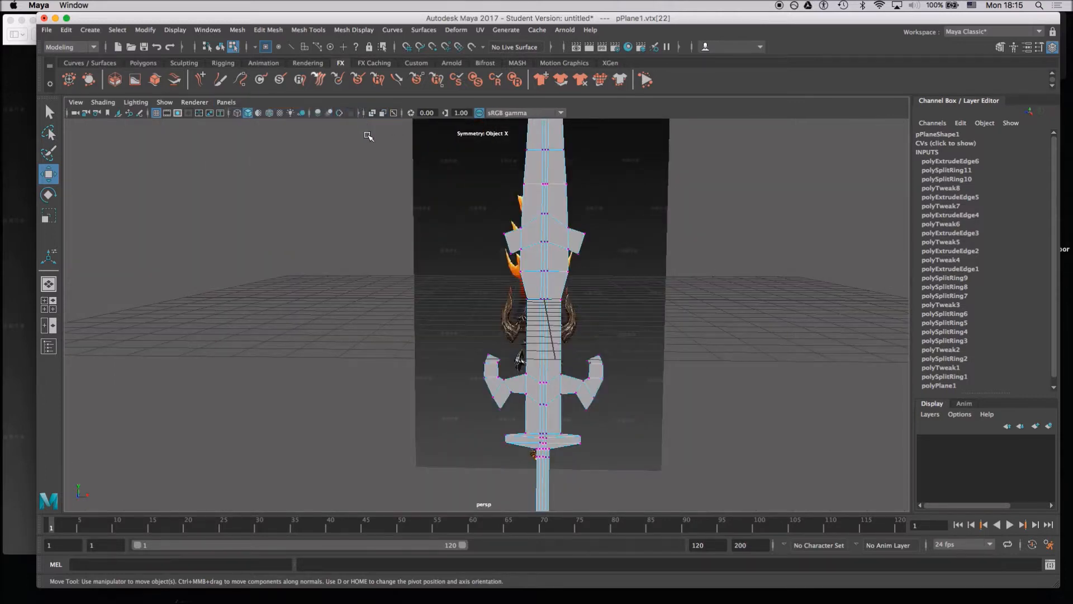
Clear the vertex selection and examine the flat sword mesh beside the reference image from several angles.
{"action": "left_click_drag", "start_coordinate": [403, 253], "coordinate": [401, 352], "text": "alt"}
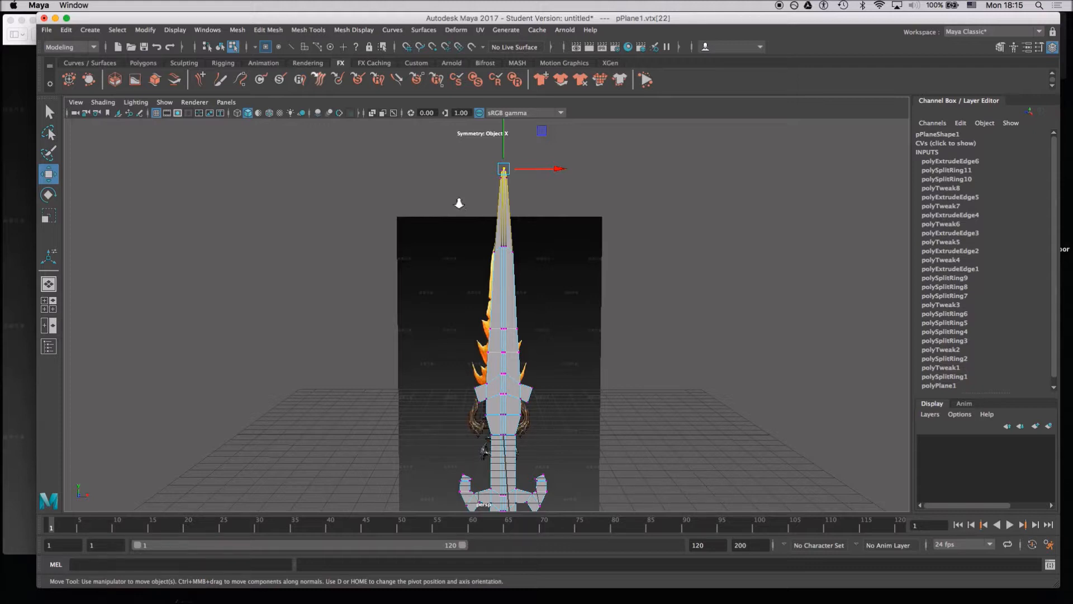
{"action": "left_click", "coordinate": [404, 246]}
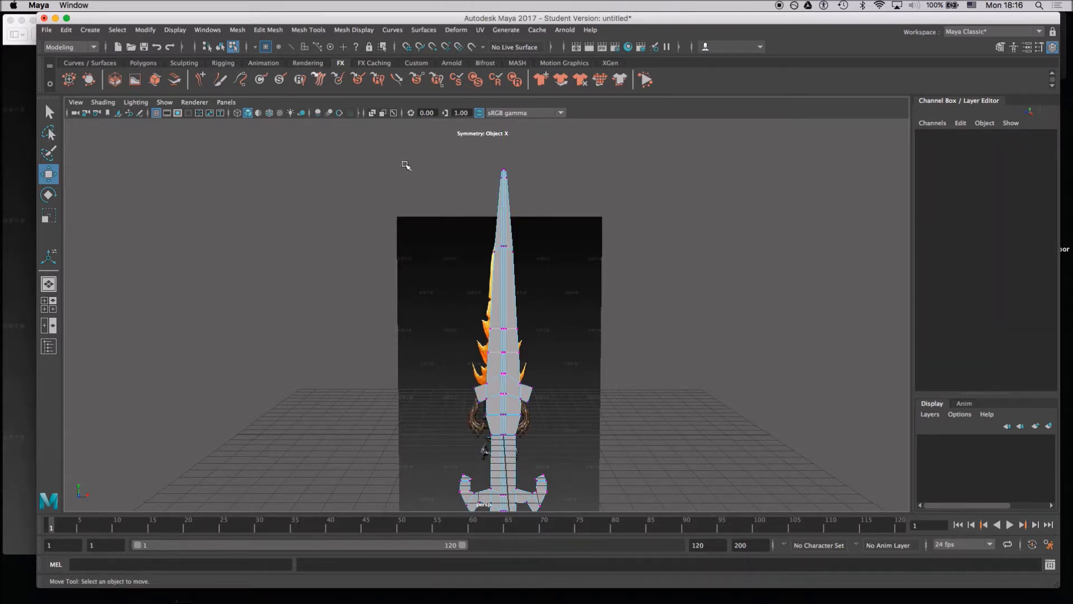
{"action": "scroll", "coordinate": [434, 268], "scroll_direction": "up", "scroll_amount": 5}
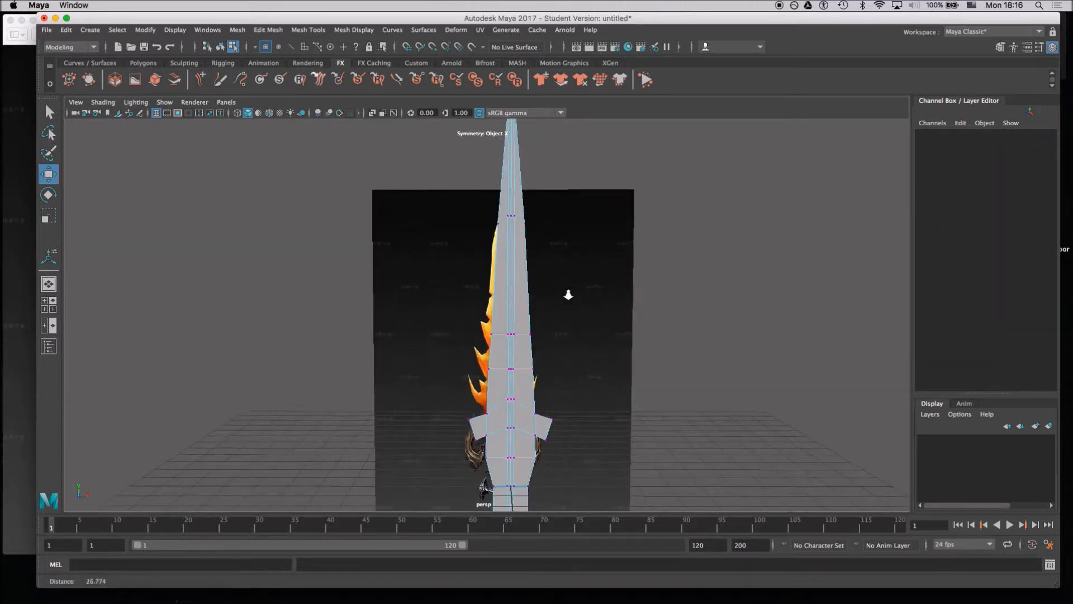
{"action": "middle_click_drag", "start_coordinate": [474, 174], "coordinate": [420, 259], "text": "alt"}
{"action": "scroll", "coordinate": [376, 239], "scroll_direction": "down", "scroll_amount": 2}
{"action": "scroll", "coordinate": [386, 247], "scroll_direction": "up", "scroll_amount": 5}
{"action": "mouse_move", "coordinate": [386, 246]}
{"action": "left_mouse_down", "text": "alt"}
{"action": "mouse_move", "coordinate": [397, 271]}
{"action": "mouse_move", "coordinate": [361, 241]}
{"action": "mouse_move", "coordinate": [357, 208]}
{"action": "mouse_move", "coordinate": [383, 266]}
{"action": "left_mouse_up", "text": "alt"}
{"action": "scroll", "coordinate": [442, 293], "scroll_direction": "down", "scroll_amount": 6}
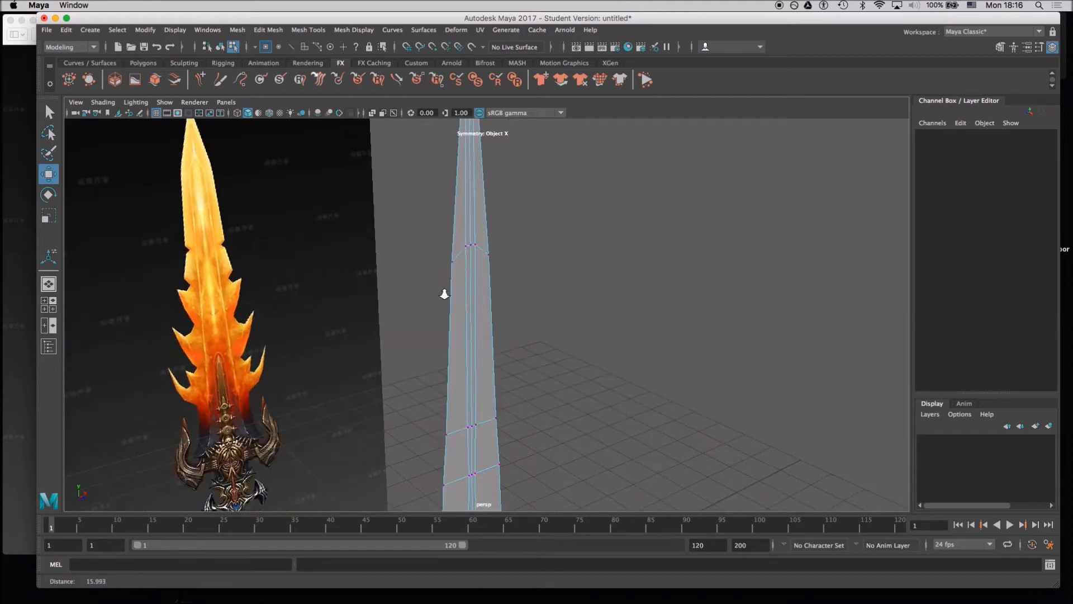
{"action": "left_click_drag", "start_coordinate": [424, 349], "coordinate": [416, 361], "text": "alt"}
{"action": "left_click_drag", "start_coordinate": [342, 214], "coordinate": [380, 313], "text": "alt"}
{"action": "right_click_drag", "start_coordinate": [366, 304], "coordinate": [387, 323], "text": "alt"}
{"action": "left_click_drag", "start_coordinate": [383, 288], "coordinate": [401, 332], "text": "alt"}
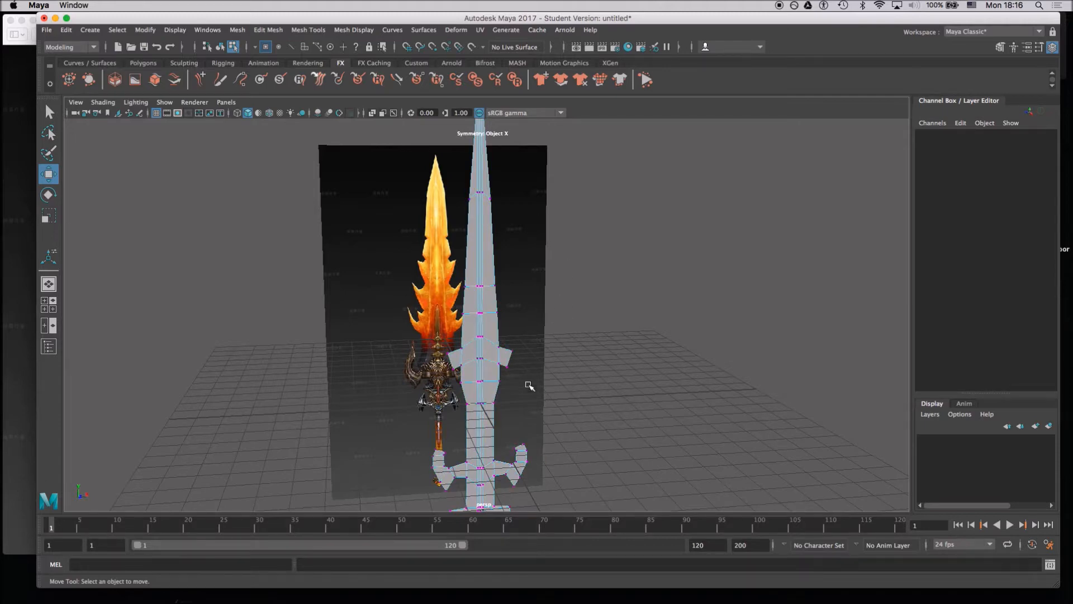
{"action": "left_click_drag", "start_coordinate": [422, 358], "coordinate": [339, 350], "text": "alt"}
{"action": "left_click_drag", "start_coordinate": [366, 292], "coordinate": [395, 397], "text": "alt"}
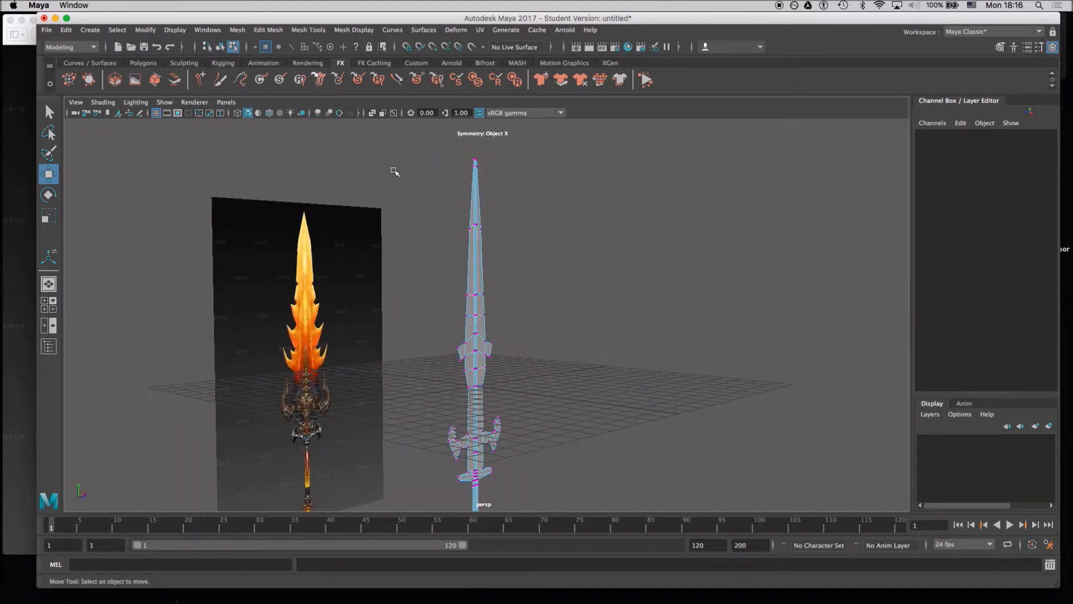
{"action": "left_click_drag", "start_coordinate": [358, 329], "coordinate": [503, 357], "text": "alt"}
{"action": "right_click_drag", "start_coordinate": [503, 357], "coordinate": [523, 365], "text": "alt"}
{"action": "middle_click_drag", "start_coordinate": [392, 299], "coordinate": [380, 235], "text": "alt"}
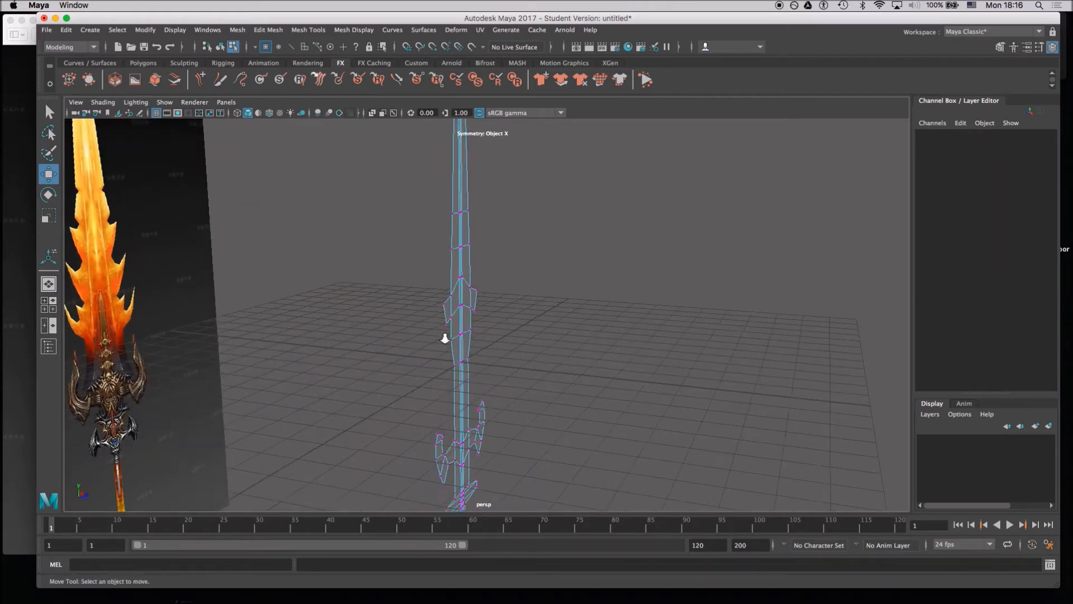
{"action": "right_click_drag", "start_coordinate": [443, 338], "coordinate": [358, 283], "text": "alt"}
Switch the sword mesh to Object Mode with the whole object selected, viewed nearly edge-on.
{"action": "right_click_drag", "start_coordinate": [457, 271], "coordinate": [512, 254]}
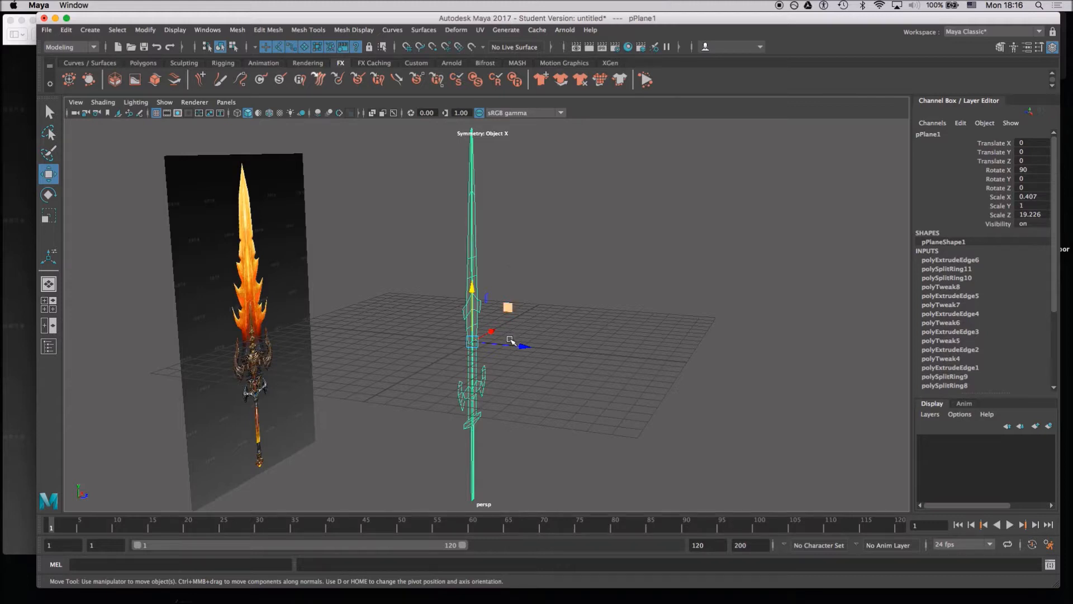
{"action": "right_click_drag", "start_coordinate": [460, 370], "coordinate": [397, 201], "text": "alt"}
{"action": "left_click_drag", "start_coordinate": [451, 150], "coordinate": [630, 509]}
{"action": "left_click_drag", "start_coordinate": [531, 446], "coordinate": [335, 330], "text": "alt"}
{"action": "left_click_drag", "start_coordinate": [453, 253], "coordinate": [419, 374], "text": "alt"}
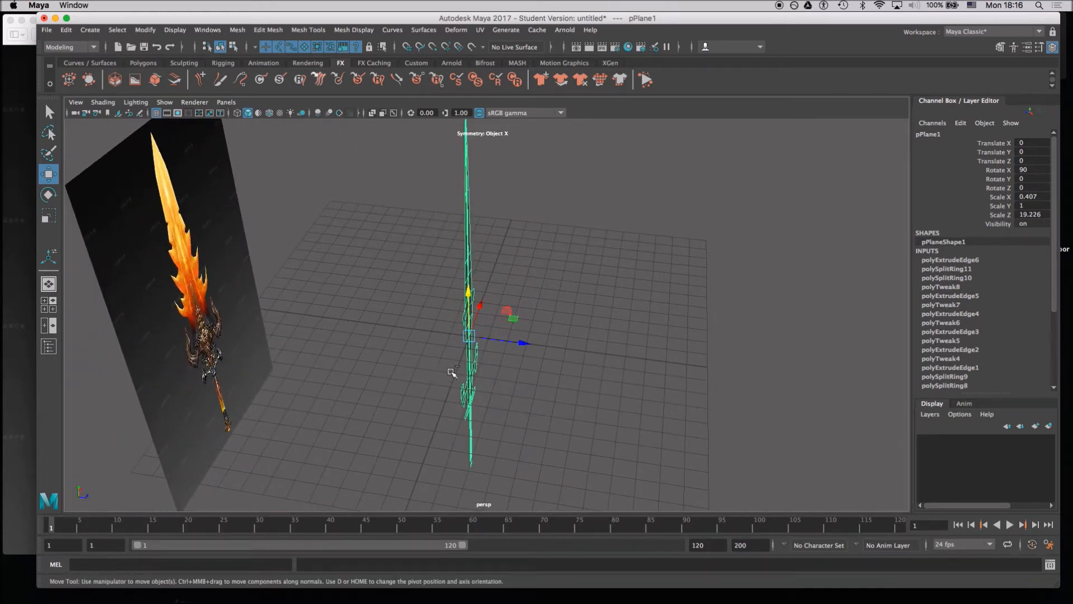
Try to extrude all faces of the sword mesh along its depth axis for thickness, and undo the extrusion.
{"action": "key", "text": "ctrl+e"}
{"action": "key", "text": "w"}
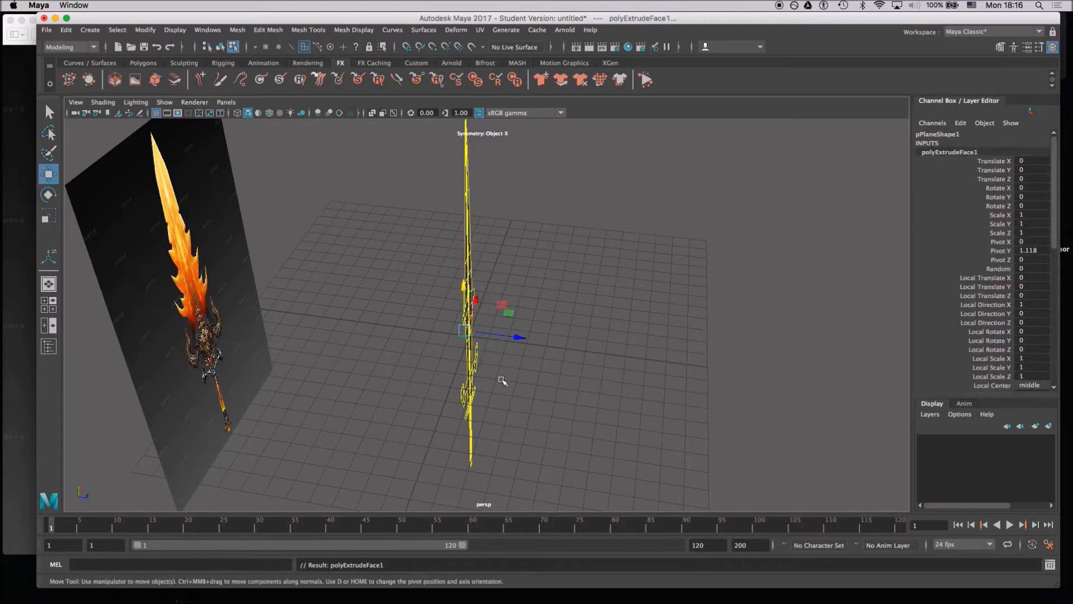
{"action": "left_click", "coordinate": [518, 337]}
{"action": "left_click_drag", "start_coordinate": [518, 337], "coordinate": [513, 339]}
{"action": "key", "text": "ctrl+z"}
{"action": "right_click_drag", "start_coordinate": [491, 362], "coordinate": [505, 419], "text": "alt"}
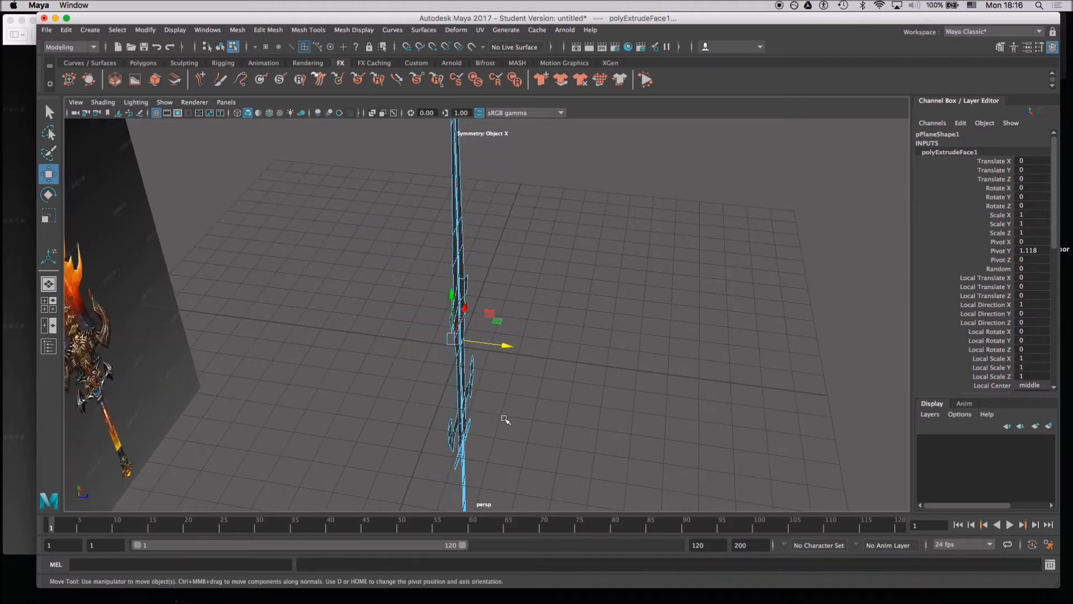
{"action": "left_click_drag", "start_coordinate": [505, 419], "coordinate": [558, 400], "text": "alt"}
{"action": "left_click", "coordinate": [550, 397]}
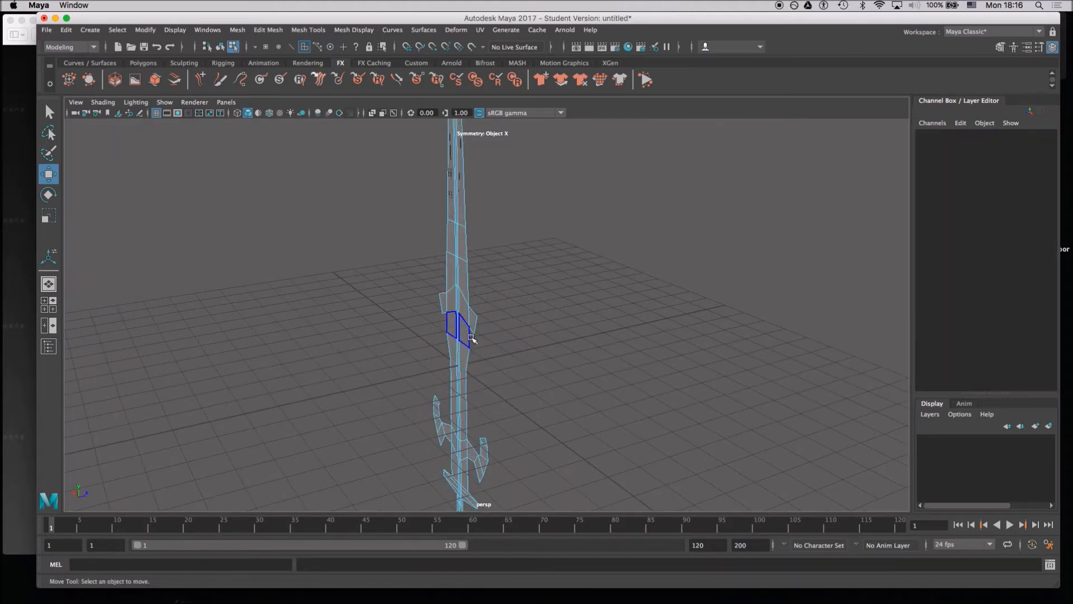
{"action": "key", "text": "ctrl+z"}
{"action": "key", "text": "ctrl+z"}
Return the sword mesh to Object Mode and show the whole selected object beside the reference image.
{"action": "right_click_drag", "start_coordinate": [494, 391], "coordinate": [416, 339], "text": "alt"}
{"action": "left_click_drag", "start_coordinate": [518, 385], "coordinate": [441, 396], "text": "alt"}
{"action": "key", "text": "F8"}
{"action": "right_click", "coordinate": [472, 263]}
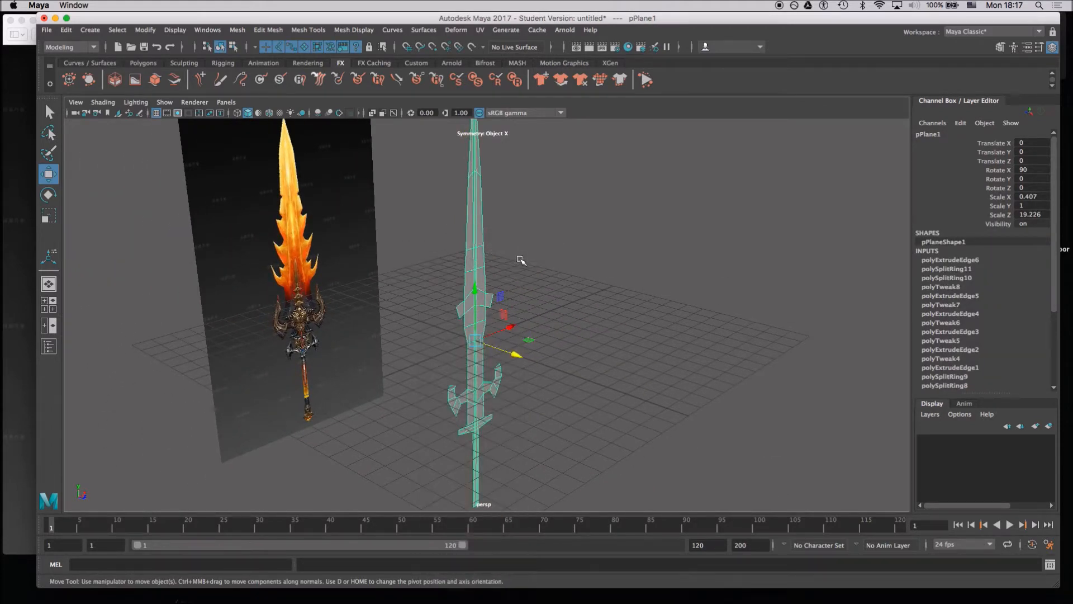
{"action": "right_click_drag", "start_coordinate": [475, 268], "coordinate": [508, 249]}
{"action": "left_click_drag", "start_coordinate": [455, 350], "coordinate": [469, 254], "text": "alt"}
{"action": "right_click_drag", "start_coordinate": [471, 252], "coordinate": [505, 238]}
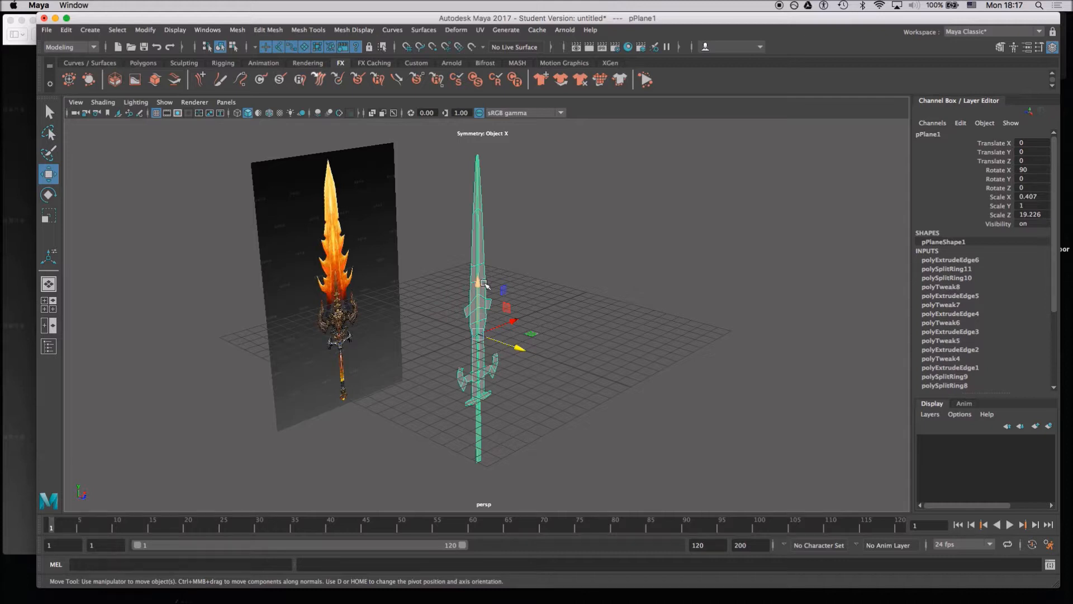
Try extruding the whole sword mesh again from Object Mode, and undo it.
{"action": "key", "text": "ctrl+e"}
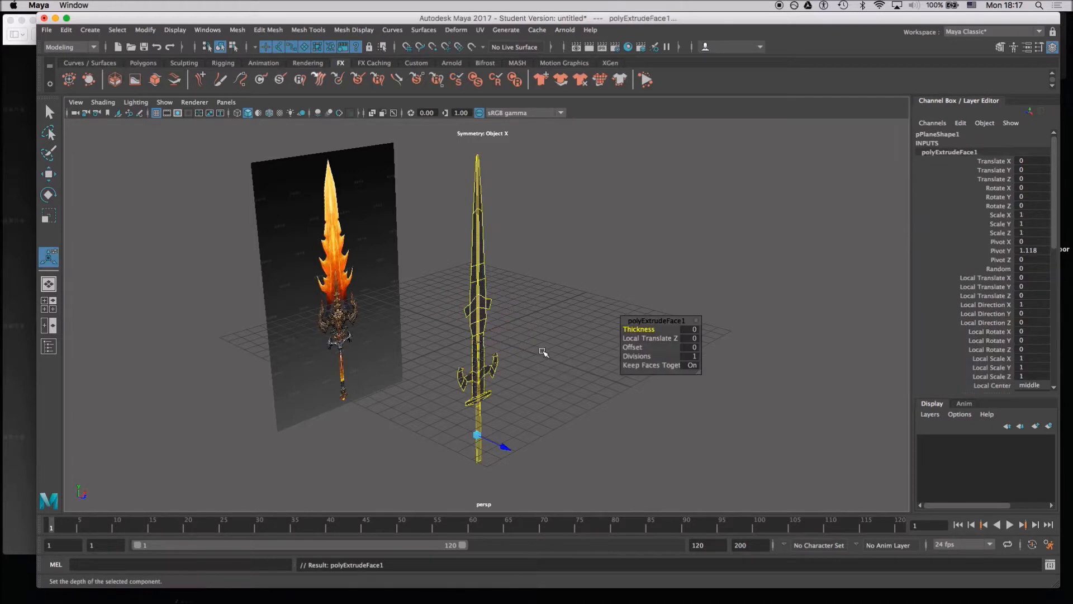
{"action": "key", "text": "w"}
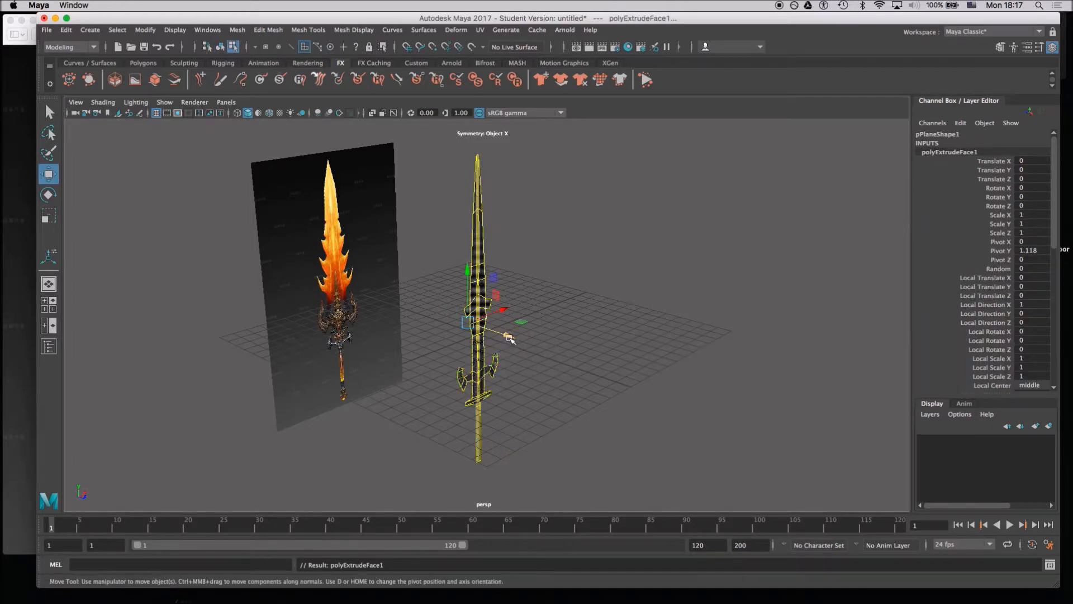
{"action": "key", "text": "ctrl+z"}
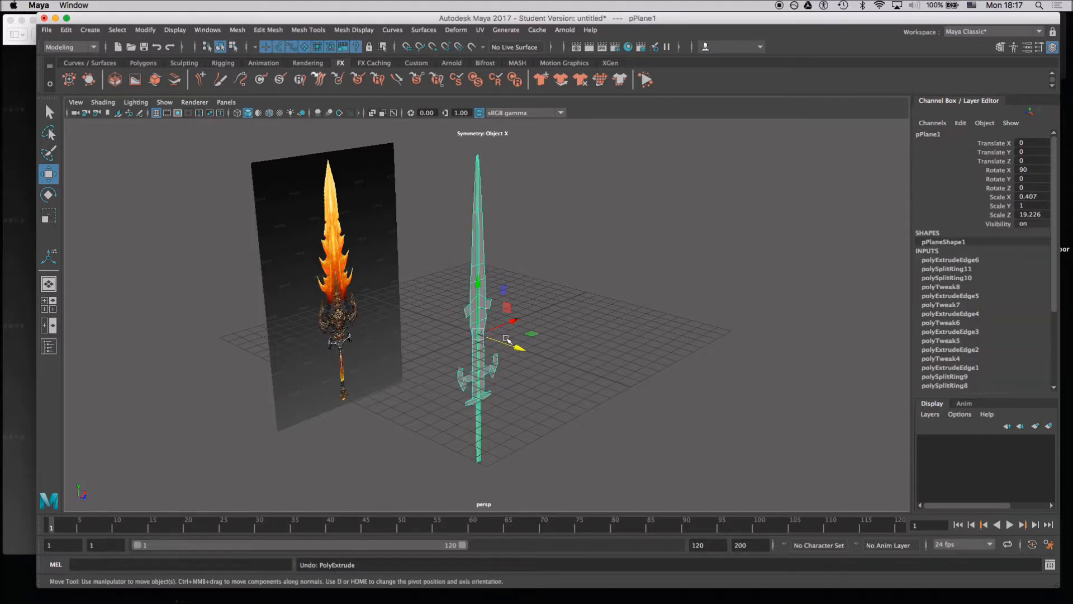
Try extruding the whole sword mesh with a Local Translate Z of 0.5, and undo it.
{"action": "key", "text": "ctrl+e"}
{"action": "left_click_drag", "start_coordinate": [641, 338], "coordinate": [645, 339]}
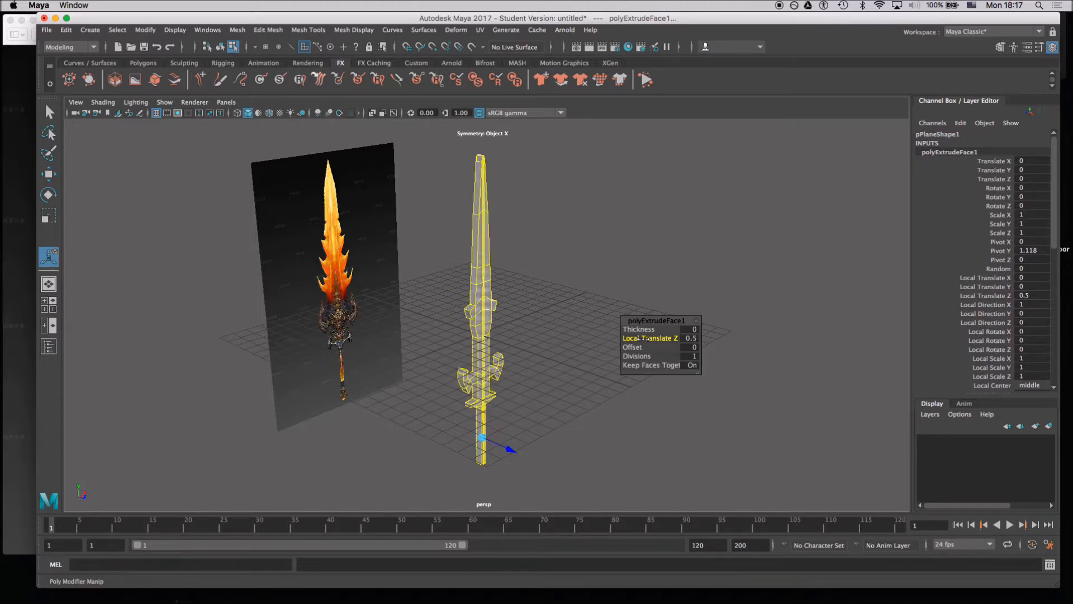
{"action": "left_click_drag", "start_coordinate": [548, 349], "coordinate": [471, 397], "text": "alt"}
{"action": "left_click_drag", "start_coordinate": [386, 368], "coordinate": [500, 407], "text": "alt"}
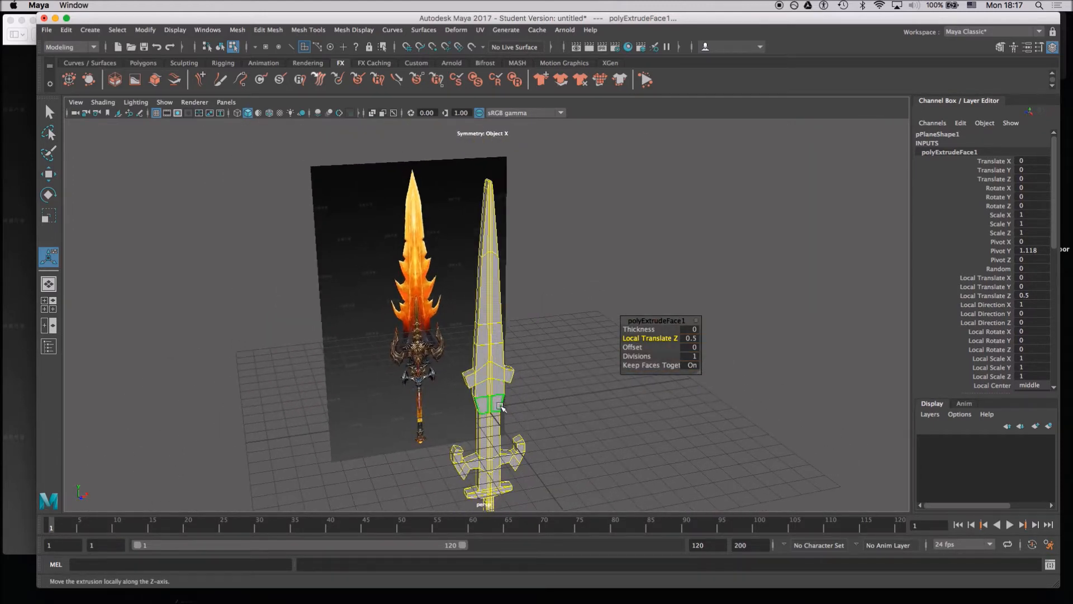
{"action": "key", "text": "z"}
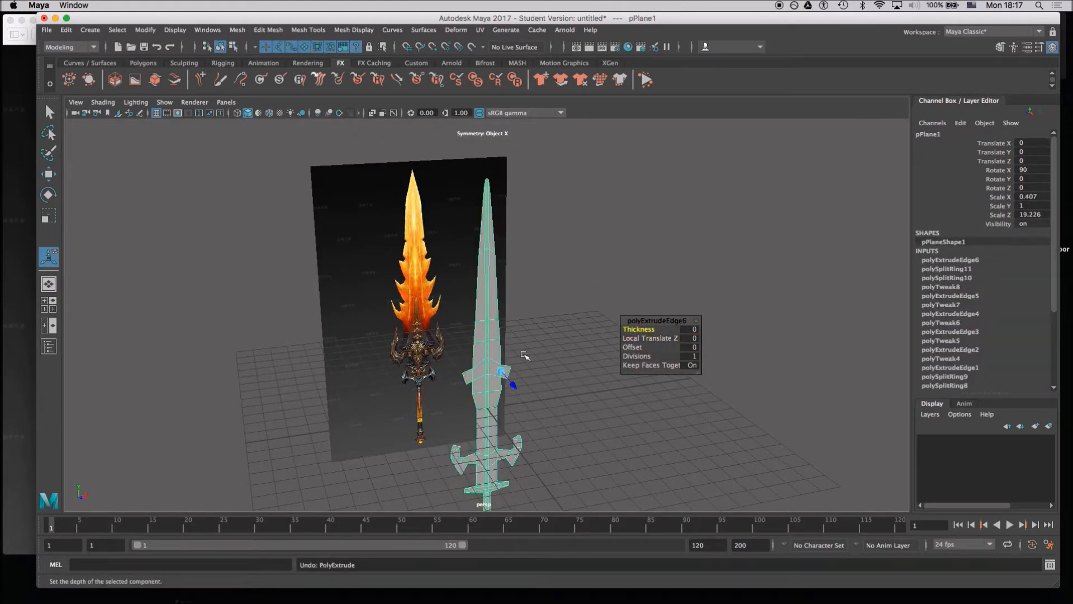
{"action": "key", "text": "z"}
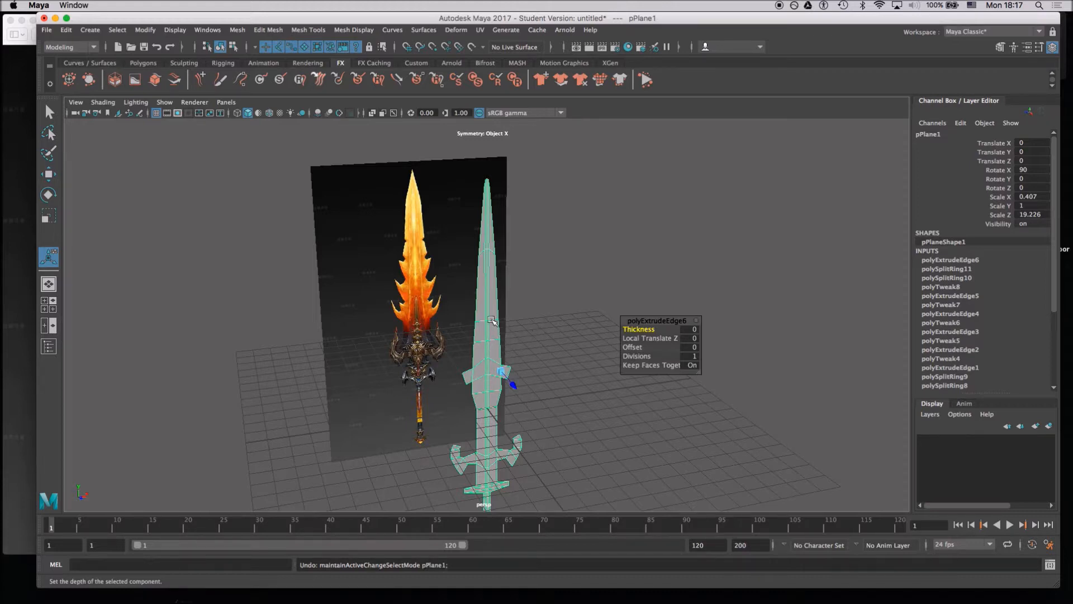
{"action": "right_click_drag", "start_coordinate": [490, 316], "coordinate": [535, 270]}
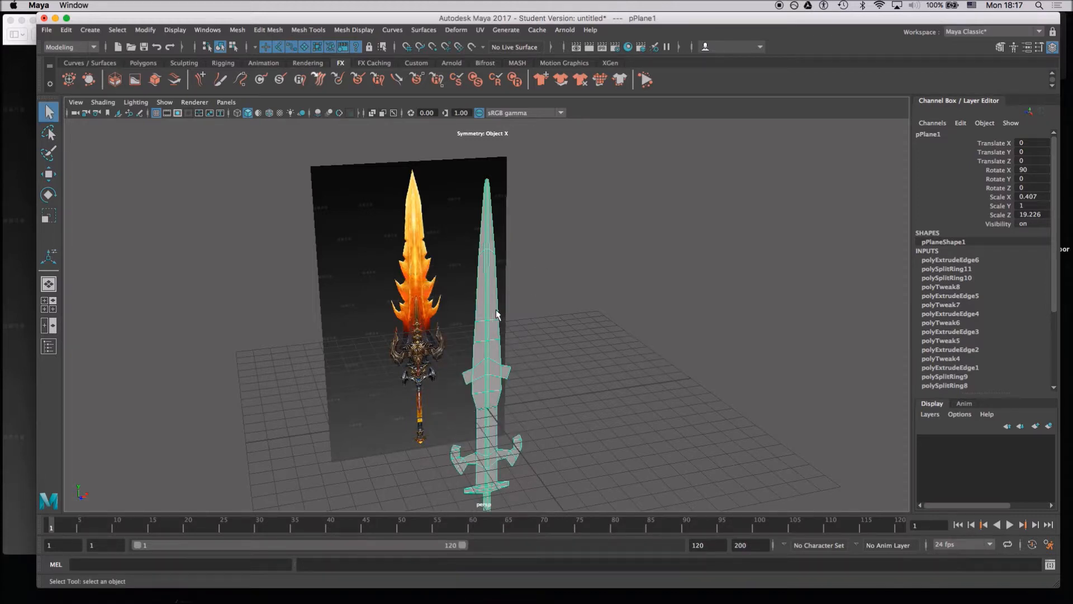
{"action": "left_click_drag", "start_coordinate": [540, 390], "coordinate": [508, 368], "text": "alt"}
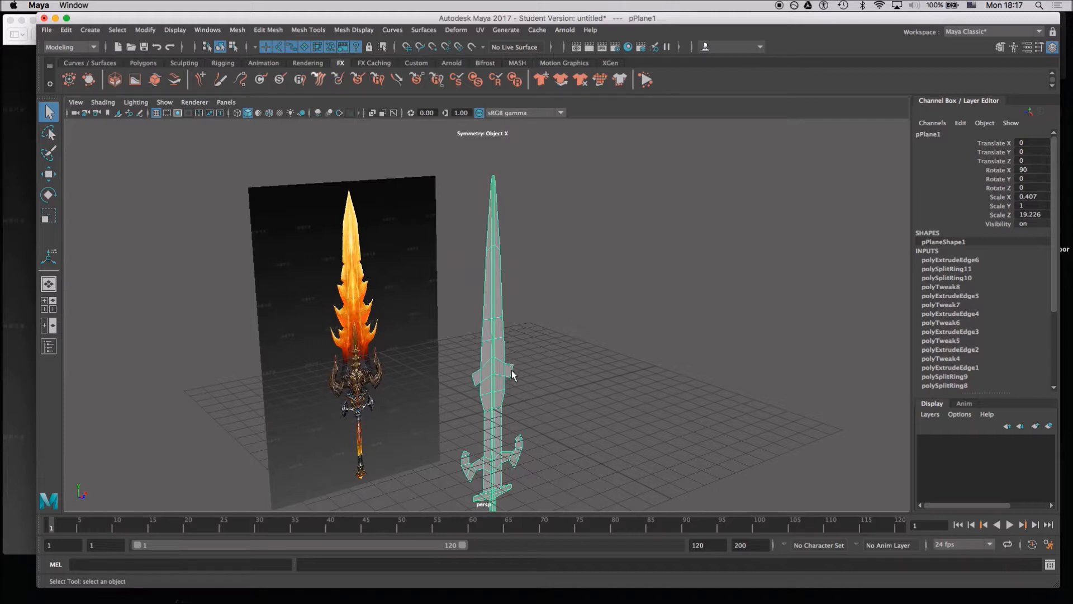
Extrude the whole sword mesh with a Local Translate Z of 1 to give it thickness.
{"action": "key", "text": "ctrl+e"}
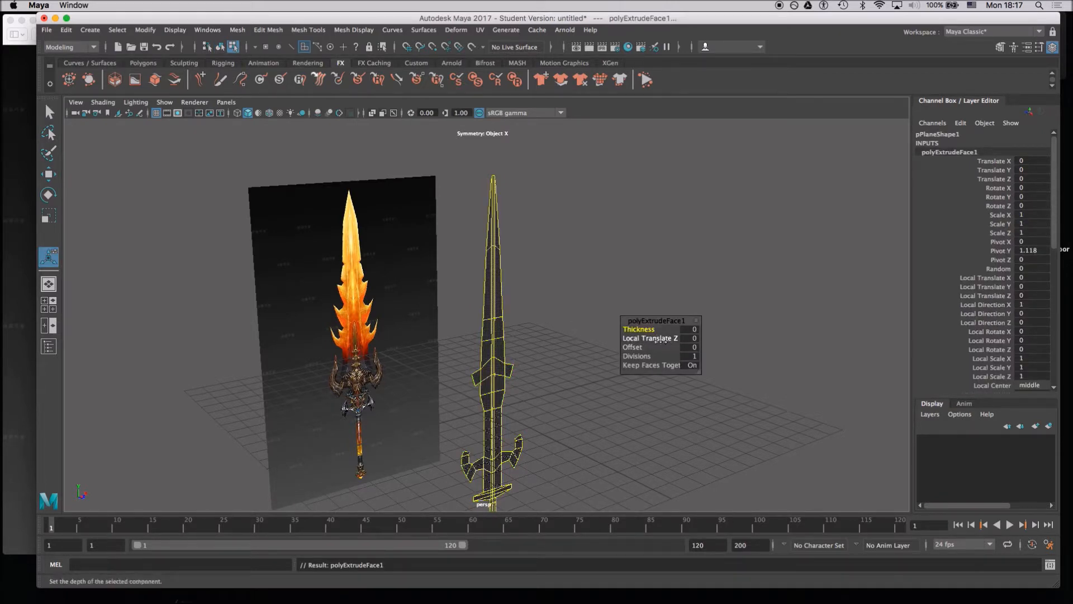
{"action": "left_click", "coordinate": [693, 339]}
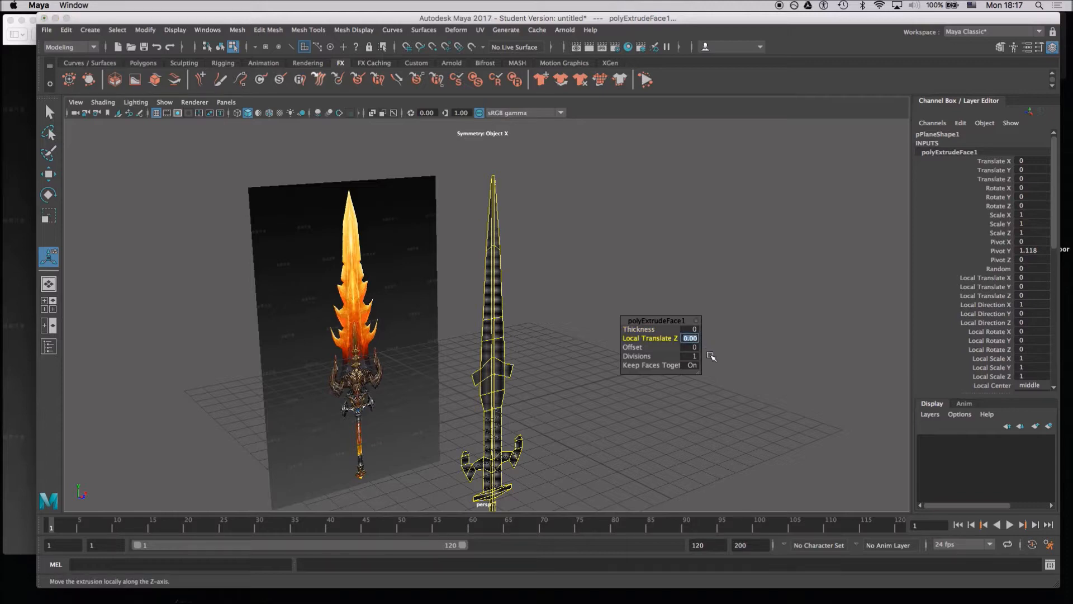
{"action": "type", "text": "1"}
{"action": "key", "text": "Return"}
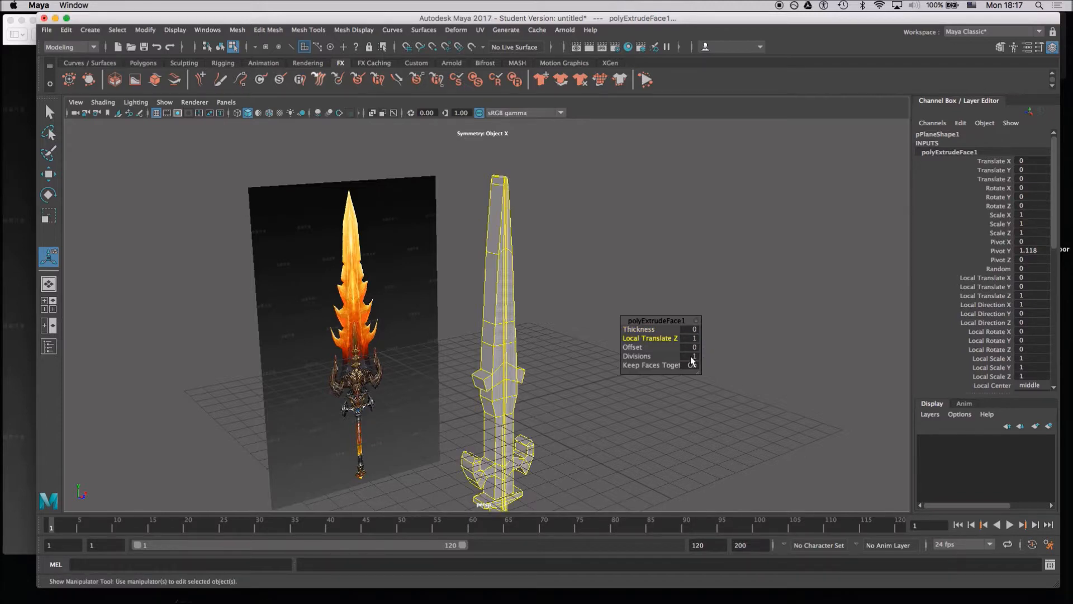
{"action": "left_click_drag", "start_coordinate": [500, 288], "coordinate": [479, 374], "text": "alt"}
{"action": "right_click_drag", "start_coordinate": [479, 374], "coordinate": [554, 421], "text": "alt"}
{"action": "left_click_drag", "start_coordinate": [405, 347], "coordinate": [458, 343], "text": "alt"}
{"action": "middle_click_drag", "start_coordinate": [458, 343], "coordinate": [431, 276], "text": "alt"}
{"action": "left_click_drag", "start_coordinate": [427, 237], "coordinate": [475, 272], "text": "alt"}
{"action": "middle_click_drag", "start_coordinate": [437, 186], "coordinate": [433, 250], "text": "alt"}
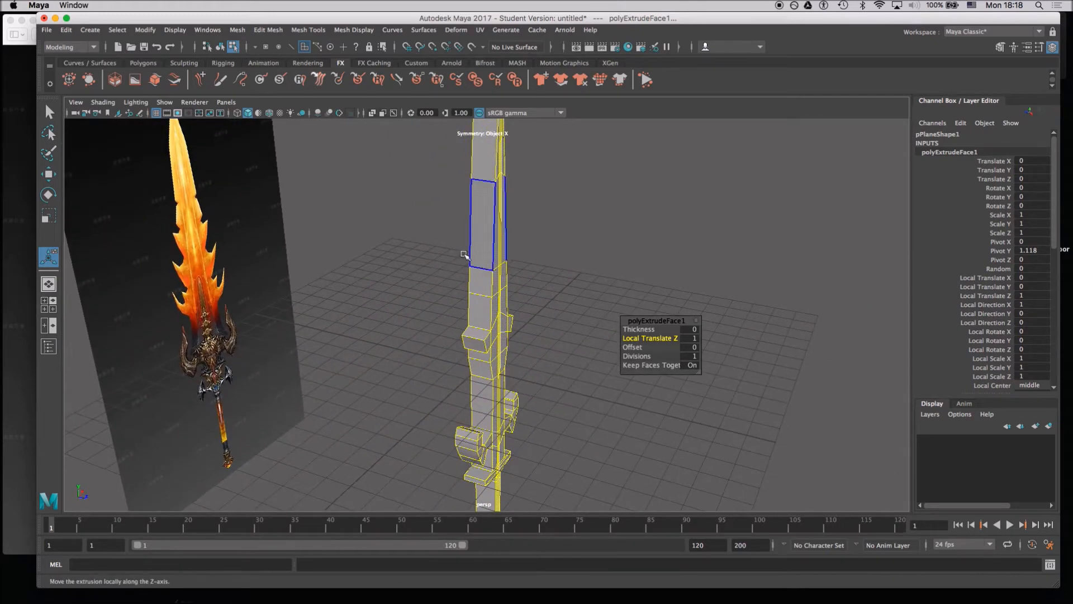
Leave the extrusion manipulator and clear the selection on the thickened sword.
{"action": "right_click", "coordinate": [467, 255]}
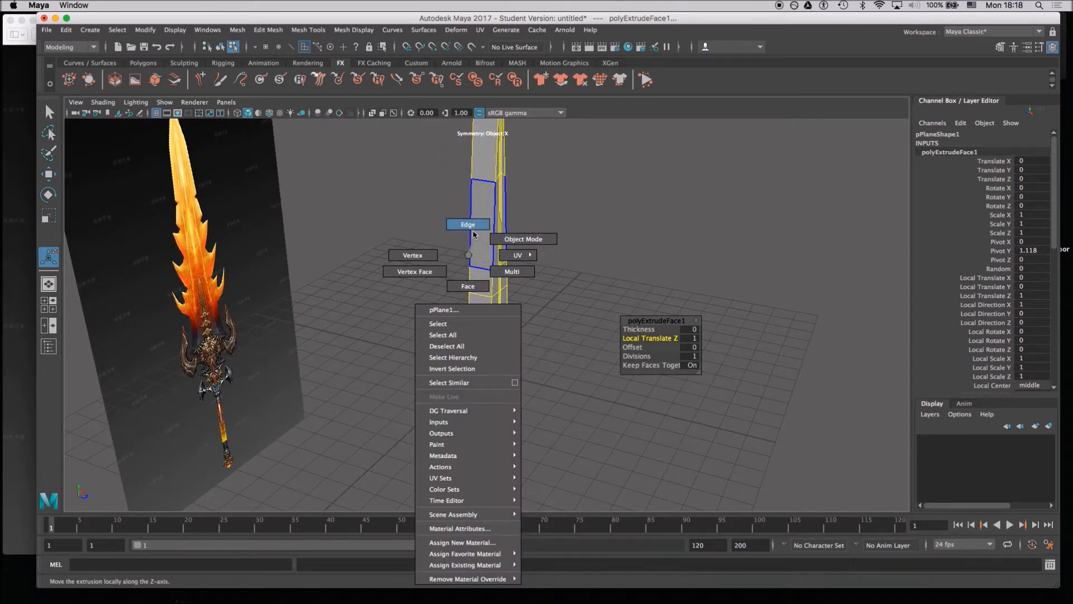
{"action": "right_click_drag", "start_coordinate": [500, 207], "coordinate": [520, 239]}
{"action": "mouse_move", "coordinate": [508, 299]}
{"action": "left_mouse_down", "text": "alt"}
{"action": "mouse_move", "coordinate": [449, 285]}
{"action": "mouse_move", "coordinate": [491, 293]}
{"action": "left_mouse_up", "text": "alt"}
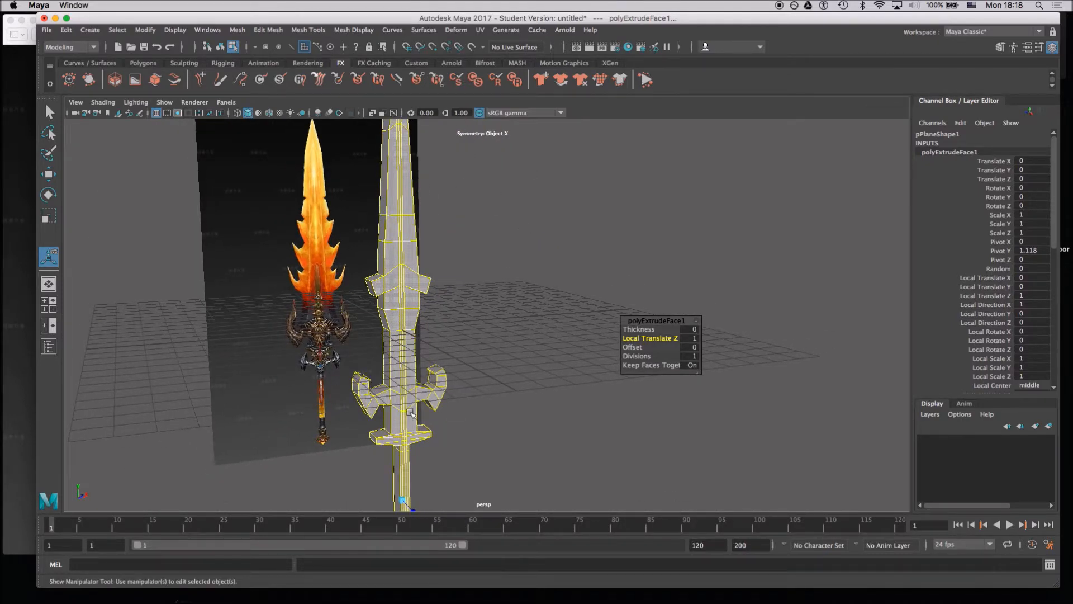
{"action": "key", "text": "q"}
{"action": "left_click", "coordinate": [487, 297]}
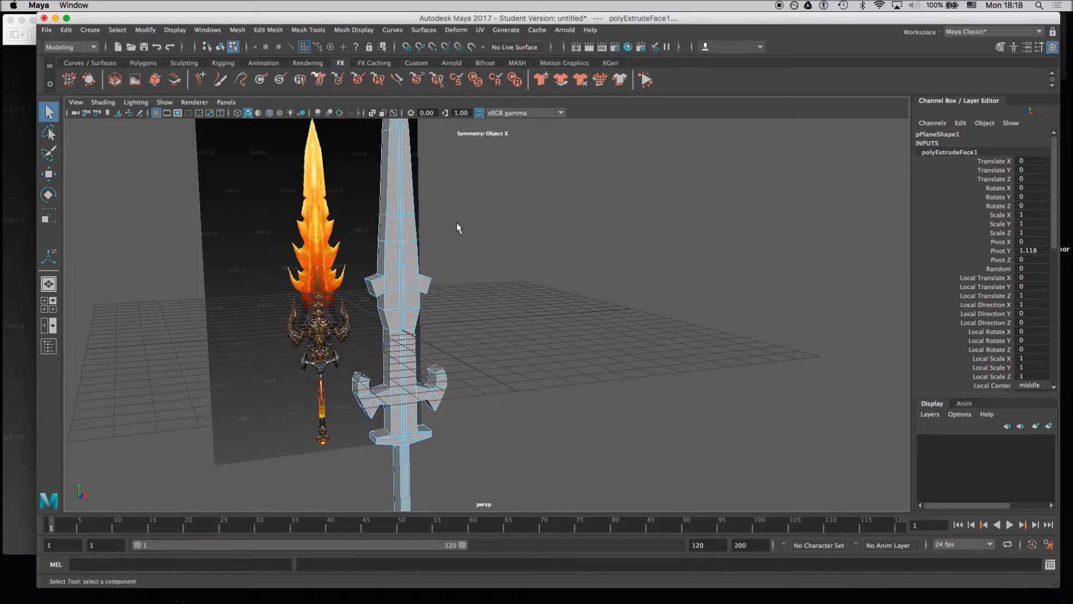
{"action": "middle_click_drag", "start_coordinate": [457, 229], "coordinate": [467, 297], "text": "alt"}
{"action": "left_click_drag", "start_coordinate": [467, 297], "coordinate": [571, 250], "text": "alt"}
{"action": "left_click", "coordinate": [572, 250]}
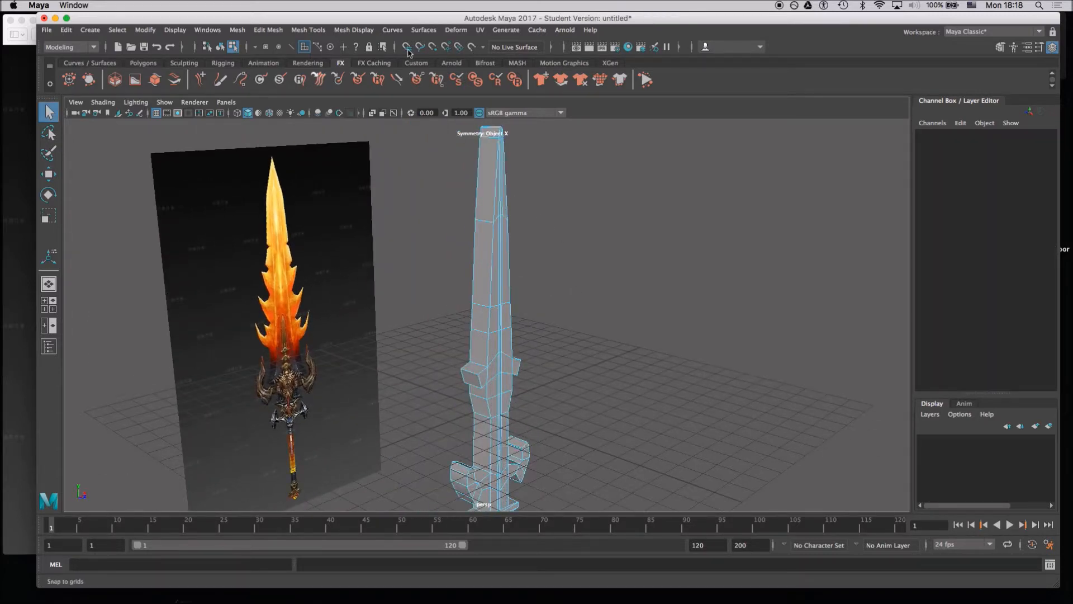
Insert a single edge loop around the middle of the sword's side thickness, using the Multiple edge loops setting with one loop.
{"action": "left_click", "coordinate": [308, 30]}
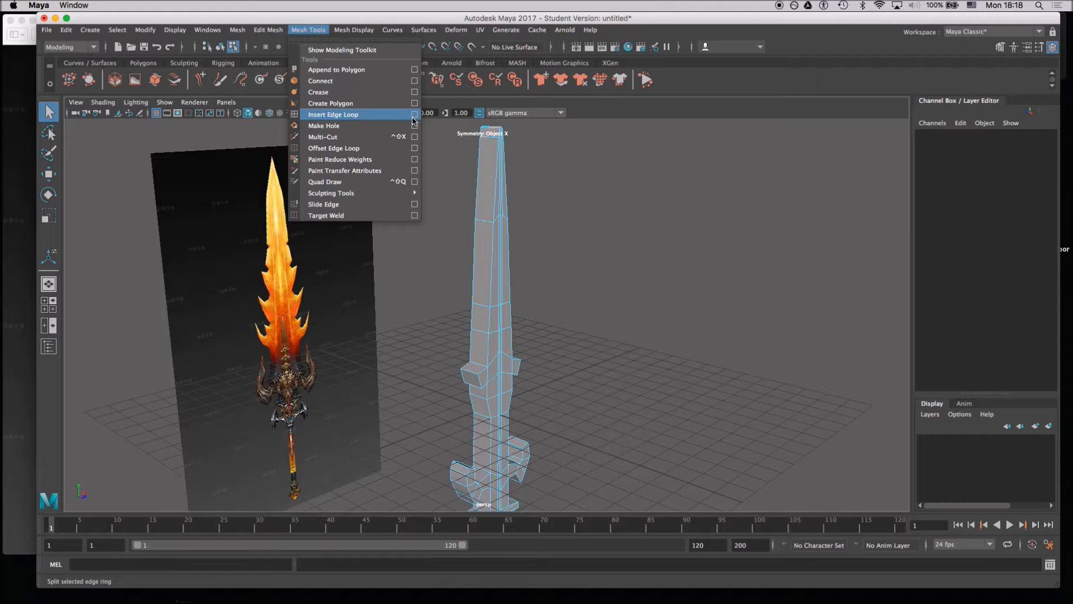
{"action": "left_click", "coordinate": [414, 114]}
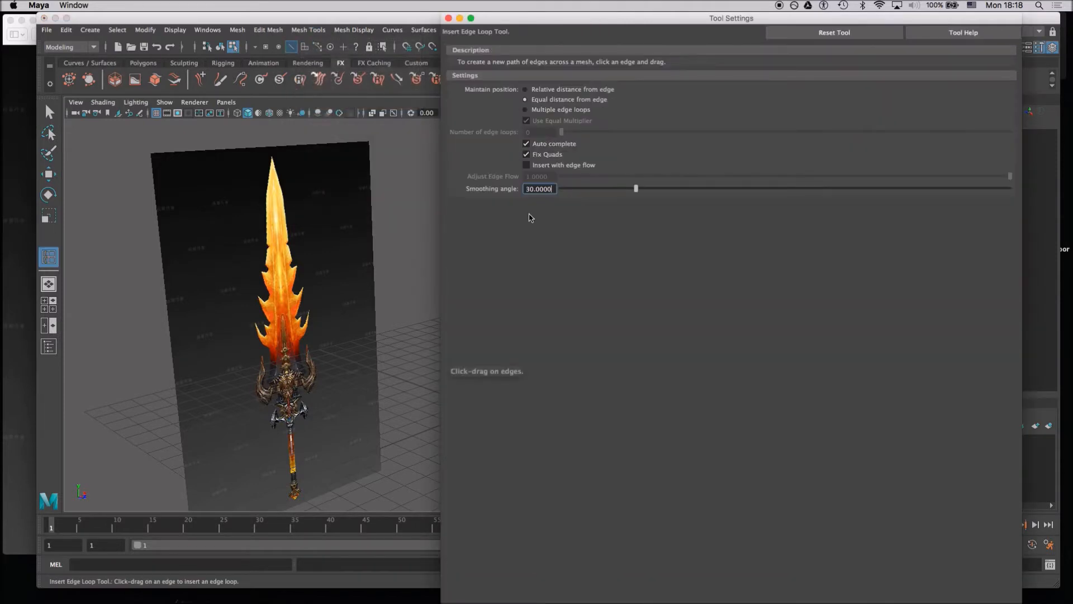
{"action": "left_click", "coordinate": [526, 110]}
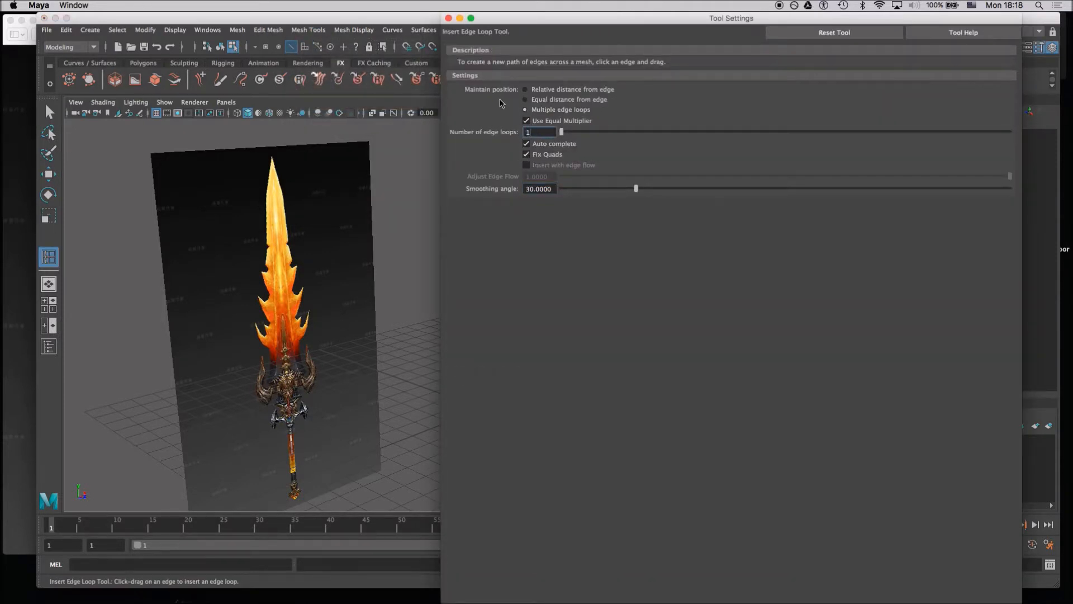
{"action": "left_click", "coordinate": [449, 17]}
{"action": "left_click_drag", "start_coordinate": [454, 323], "coordinate": [547, 300], "text": "alt"}
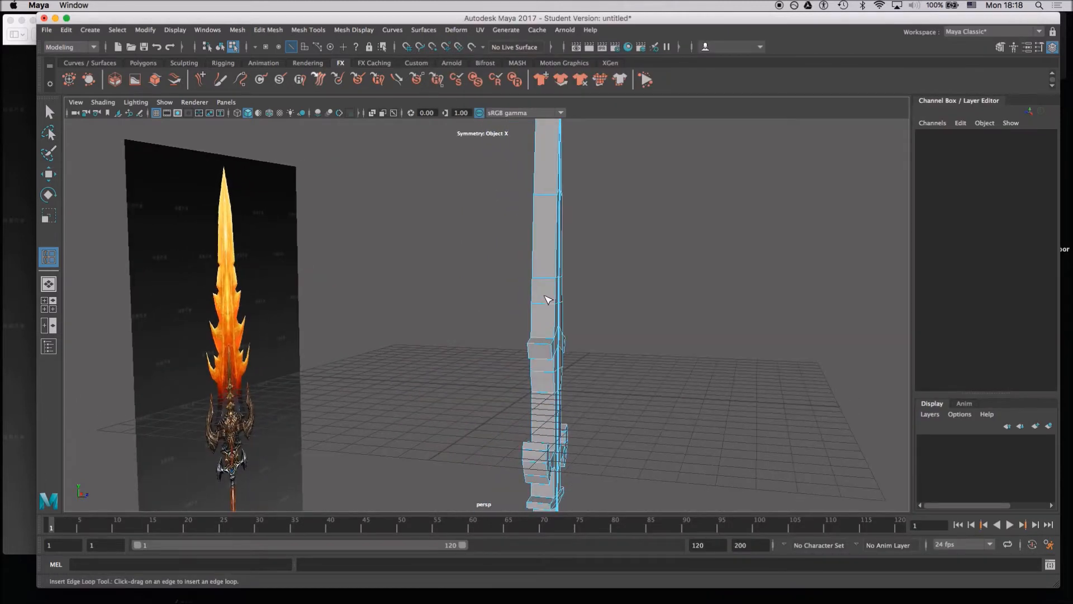
{"action": "right_click_drag", "start_coordinate": [542, 273], "coordinate": [541, 240]}
{"action": "left_click", "coordinate": [543, 277]}
Try scaling the new edge loop on the sword's side, and undo the scaling.
{"action": "left_click_drag", "start_coordinate": [548, 304], "coordinate": [481, 279], "text": "alt"}
{"action": "right_click_drag", "start_coordinate": [477, 270], "coordinate": [478, 297]}
{"action": "right_click_drag", "start_coordinate": [488, 258], "coordinate": [469, 238]}
{"action": "left_click_drag", "start_coordinate": [462, 345], "coordinate": [482, 350], "text": "alt"}
{"action": "key", "text": "r"}
{"action": "key", "text": "z"}
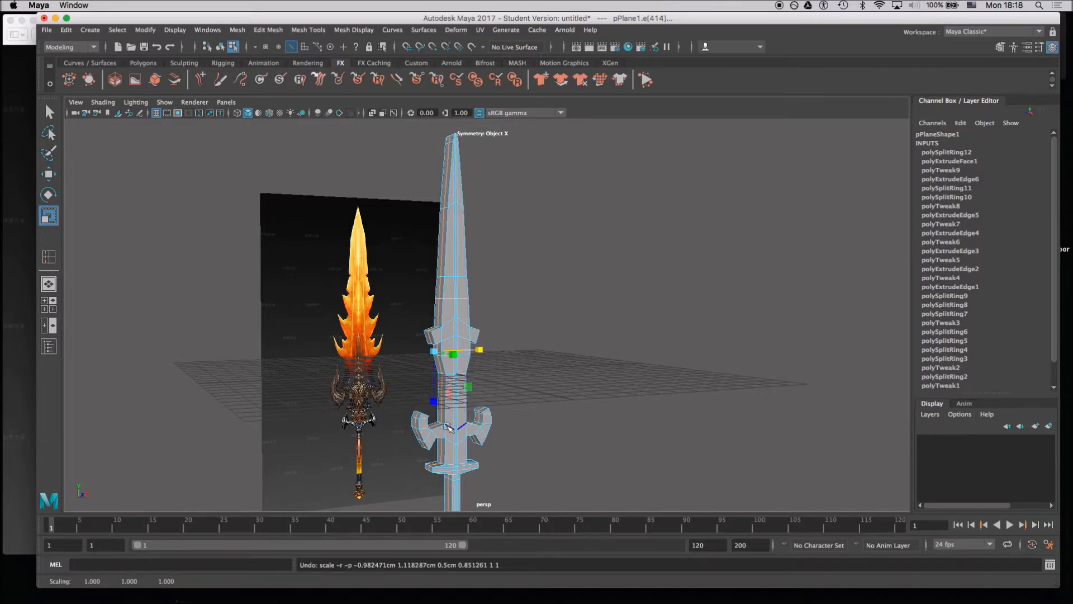
{"action": "left_click_drag", "start_coordinate": [441, 354], "coordinate": [506, 354], "text": "alt"}
{"action": "key", "text": "z"}
{"action": "key", "text": "w"}
Switch the sword to Object Mode and thin it by scaling its Y axis to about 0.333.
{"action": "right_click_drag", "start_coordinate": [522, 270], "coordinate": [521, 290]}
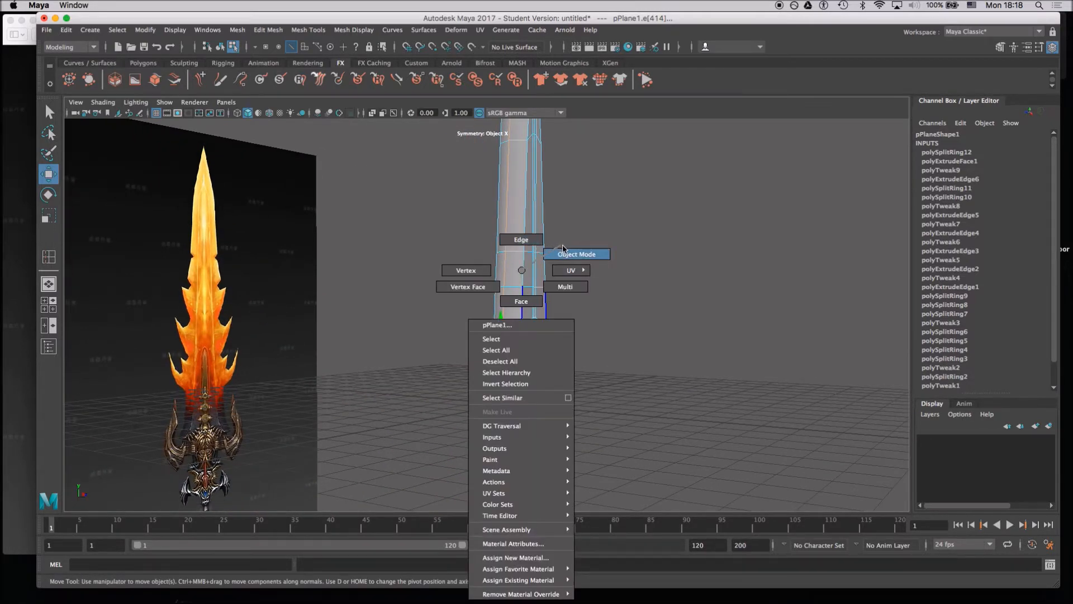
{"action": "right_click_drag", "start_coordinate": [561, 248], "coordinate": [562, 249]}
{"action": "key", "text": "r"}
{"action": "left_click_drag", "start_coordinate": [548, 405], "coordinate": [519, 404]}
Enter vertex mode at the sword's tip and move a tip vertex to refine the point.
{"action": "middle_click_drag", "start_coordinate": [475, 252], "coordinate": [468, 447], "text": "alt"}
{"action": "left_click_drag", "start_coordinate": [484, 290], "coordinate": [494, 326], "text": "alt"}
{"action": "right_click_drag", "start_coordinate": [494, 326], "coordinate": [504, 379], "text": "alt"}
{"action": "scroll", "coordinate": [503, 379], "scroll_direction": "up", "scroll_amount": 3}
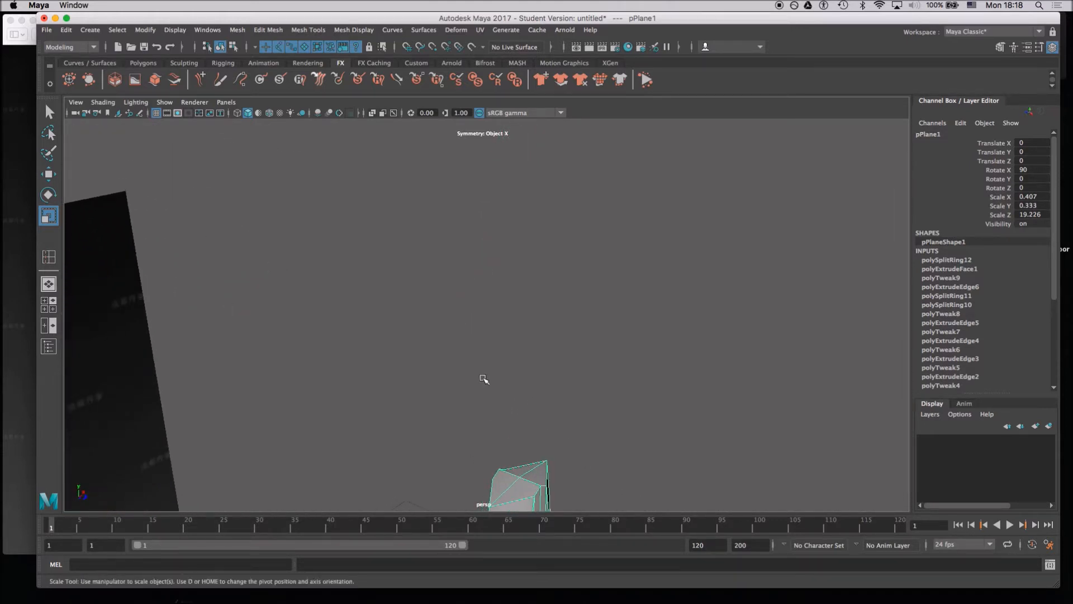
{"action": "middle_click_drag", "start_coordinate": [484, 379], "coordinate": [469, 353], "text": "alt"}
{"action": "right_click_drag", "start_coordinate": [463, 317], "coordinate": [408, 270]}
{"action": "left_click", "coordinate": [492, 305]}
{"action": "key", "text": "w"}
{"action": "left_click_drag", "start_coordinate": [492, 306], "coordinate": [440, 215]}
Examine the thinned blade, crossguard and handle from several angles against the reference image.
{"action": "scroll", "coordinate": [426, 292], "scroll_direction": "down", "scroll_amount": 2}
{"action": "left_click_drag", "start_coordinate": [427, 292], "coordinate": [479, 336], "text": "alt"}
{"action": "middle_click_drag", "start_coordinate": [480, 336], "coordinate": [296, 195], "text": "alt"}
{"action": "right_click_drag", "start_coordinate": [410, 291], "coordinate": [366, 284], "text": "alt"}
{"action": "middle_click_drag", "start_coordinate": [428, 290], "coordinate": [369, 208], "text": "alt"}
{"action": "left_click_drag", "start_coordinate": [508, 332], "coordinate": [402, 335], "text": "alt"}
{"action": "middle_click_drag", "start_coordinate": [378, 294], "coordinate": [462, 206], "text": "alt"}
{"action": "right_click_drag", "start_coordinate": [417, 302], "coordinate": [350, 297], "text": "alt"}
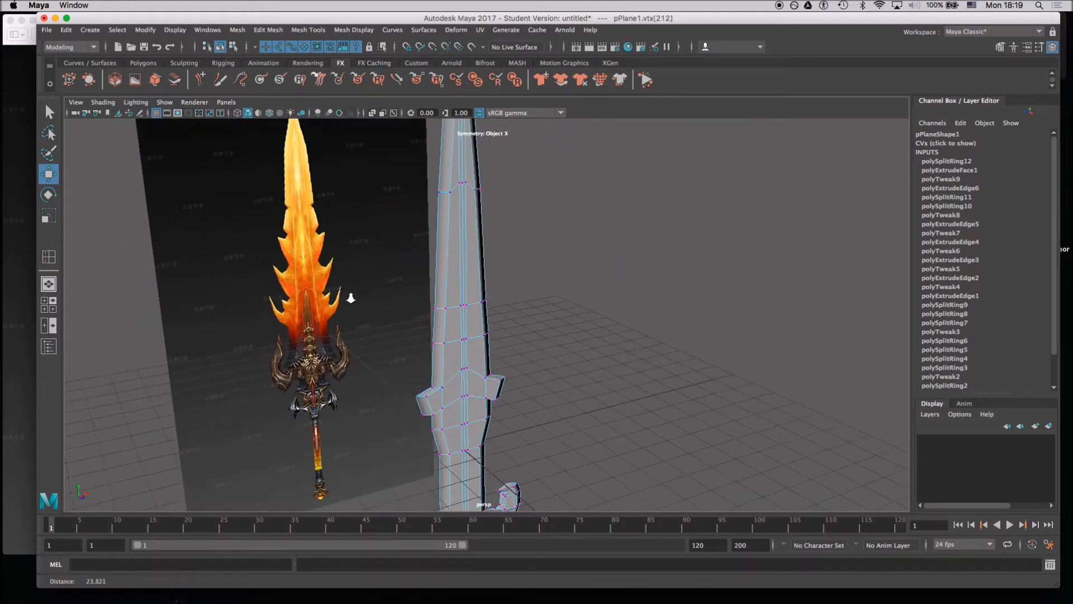
{"action": "middle_click_drag", "start_coordinate": [383, 310], "coordinate": [379, 144], "text": "alt"}
{"action": "right_click_drag", "start_coordinate": [449, 311], "coordinate": [423, 310], "text": "alt"}
{"action": "left_click_drag", "start_coordinate": [424, 309], "coordinate": [390, 375], "text": "alt"}
{"action": "right_click_drag", "start_coordinate": [377, 359], "coordinate": [413, 364], "text": "alt"}
{"action": "middle_click_drag", "start_coordinate": [366, 384], "coordinate": [371, 310], "text": "alt"}
{"action": "left_click_drag", "start_coordinate": [395, 328], "coordinate": [411, 301], "text": "alt"}
Select the front and back faces of the curved crossguard horns in face mode.
{"action": "right_click_drag", "start_coordinate": [401, 247], "coordinate": [408, 275]}
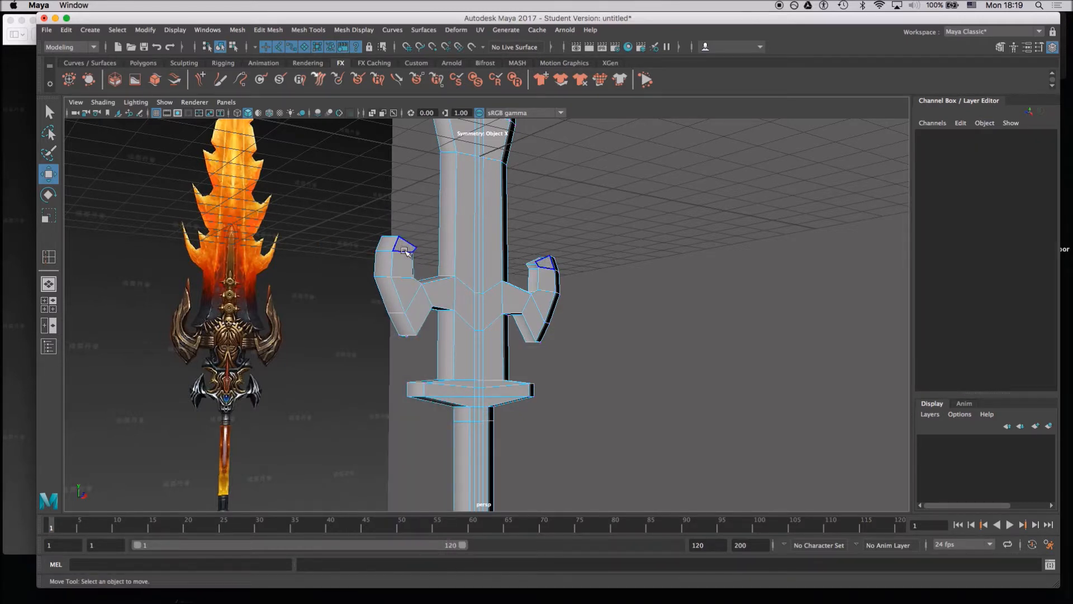
{"action": "left_click", "coordinate": [414, 270]}
{"action": "left_click", "coordinate": [473, 310]}
{"action": "left_click", "coordinate": [473, 311], "text": "shift"}
{"action": "left_click", "coordinate": [478, 316], "text": "shift"}
{"action": "left_click_drag", "start_coordinate": [415, 366], "coordinate": [634, 294], "text": "alt"}
{"action": "left_click", "coordinate": [626, 288], "text": "shift"}
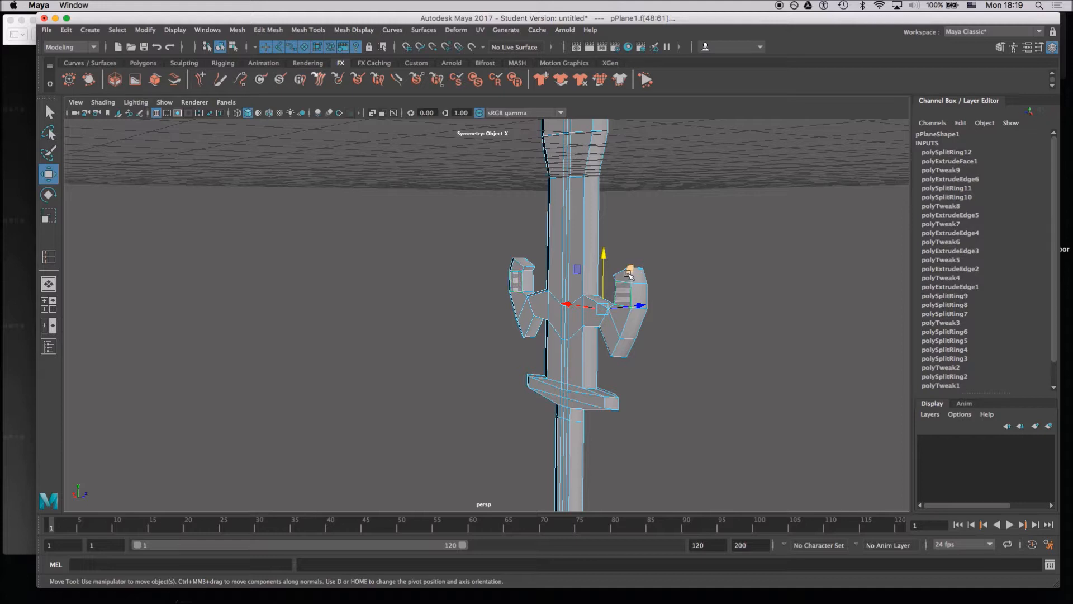
{"action": "key", "text": "q"}
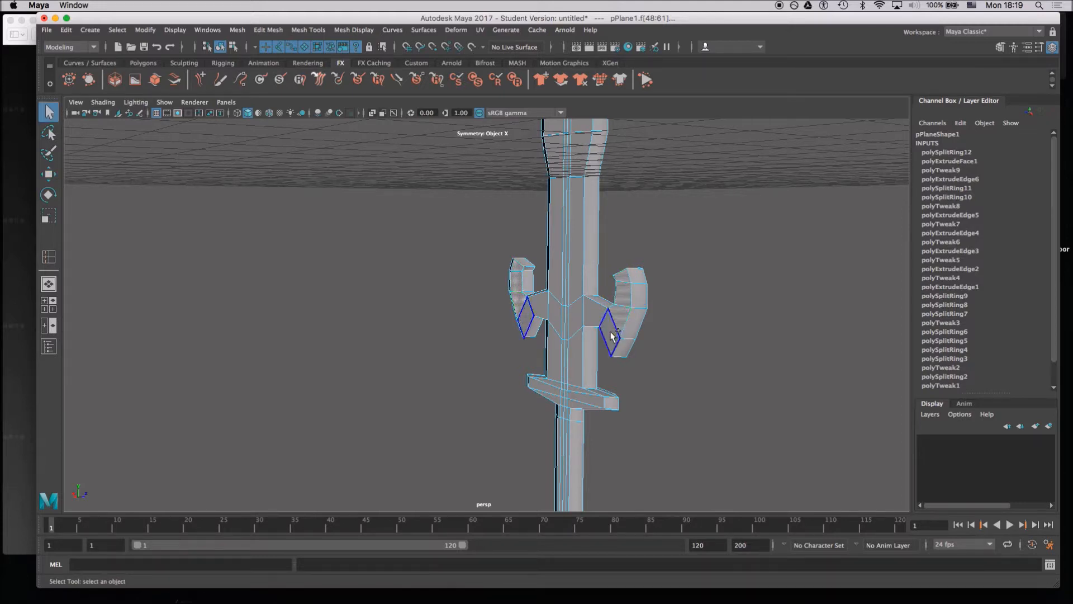
{"action": "left_click_drag", "start_coordinate": [566, 321], "coordinate": [443, 383], "text": "alt"}
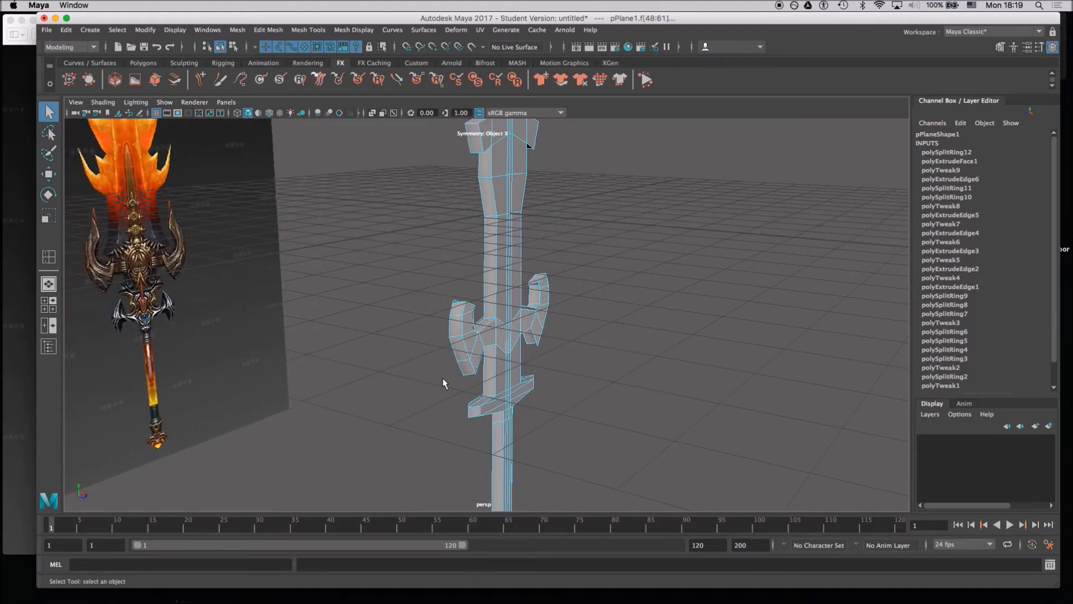
Extrude the selected crossguard horn faces outward to make them thicker than the blade, and clear the selection.
{"action": "key", "text": "ctrl+e"}
{"action": "left_click_drag", "start_coordinate": [554, 336], "coordinate": [563, 343]}
{"action": "left_click_drag", "start_coordinate": [519, 387], "coordinate": [615, 380], "text": "alt"}
{"action": "left_click_drag", "start_coordinate": [528, 402], "coordinate": [366, 381], "text": "alt"}
{"action": "right_click_drag", "start_coordinate": [367, 351], "coordinate": [366, 347], "text": "ctrl"}
{"action": "mouse_move", "coordinate": [460, 375]}
{"action": "left_mouse_down", "text": "alt"}
{"action": "mouse_move", "coordinate": [500, 383]}
{"action": "mouse_move", "coordinate": [448, 365]}
{"action": "left_mouse_up", "text": "alt"}
{"action": "right_click_drag", "start_coordinate": [460, 364], "coordinate": [461, 301]}
{"action": "left_click", "coordinate": [599, 371]}
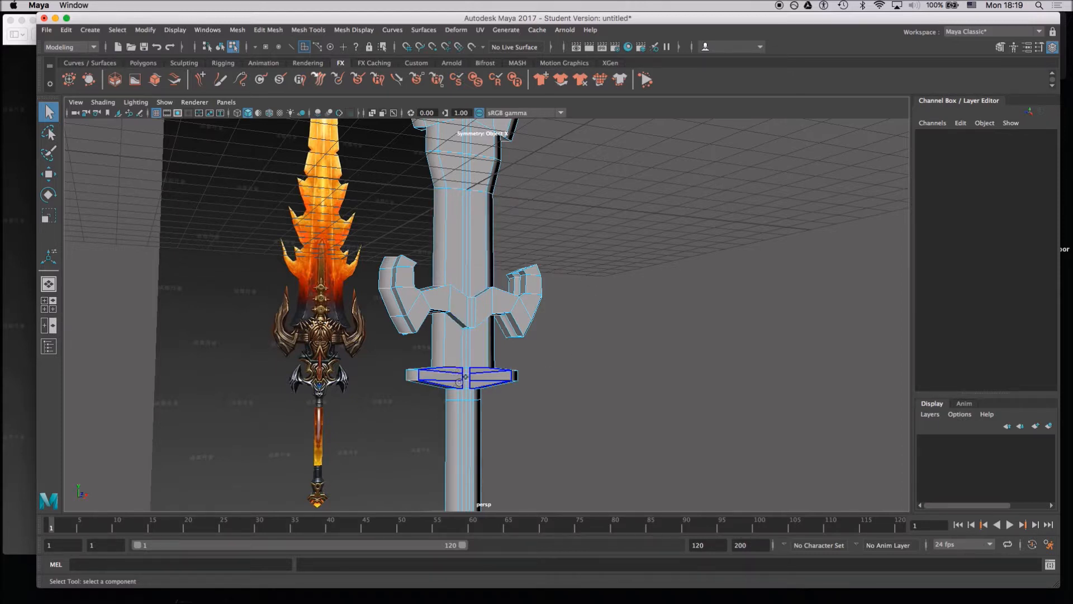
Select the faces of the lower guard bar and start extruding them, undoing the outward pull.
{"action": "left_click", "coordinate": [475, 367]}
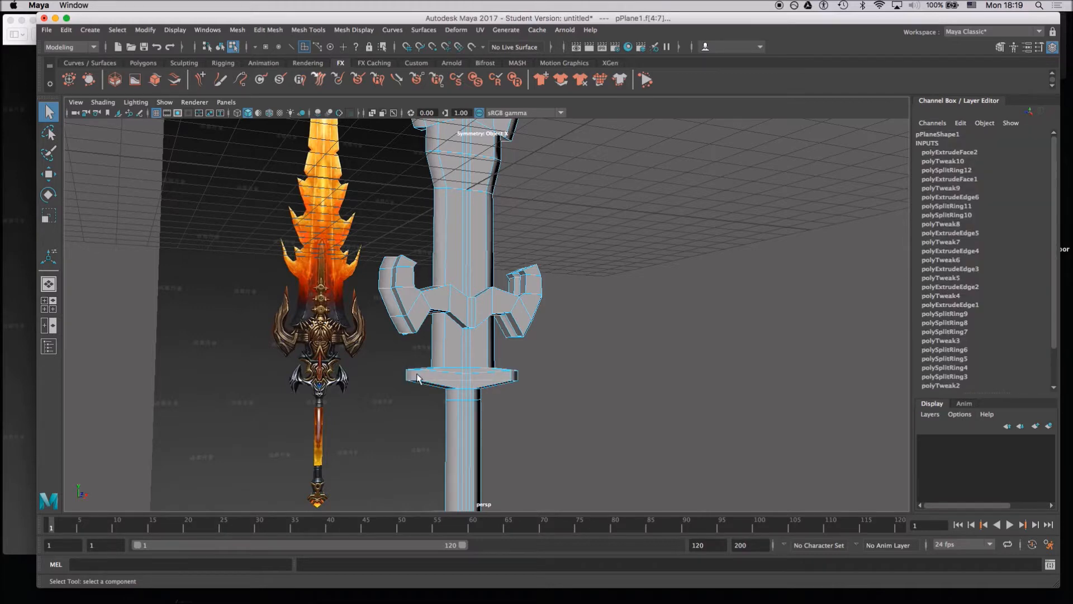
{"action": "scroll", "coordinate": [453, 428], "scroll_direction": "up", "scroll_amount": 2}
{"action": "left_click_drag", "start_coordinate": [453, 428], "coordinate": [520, 458], "text": "alt"}
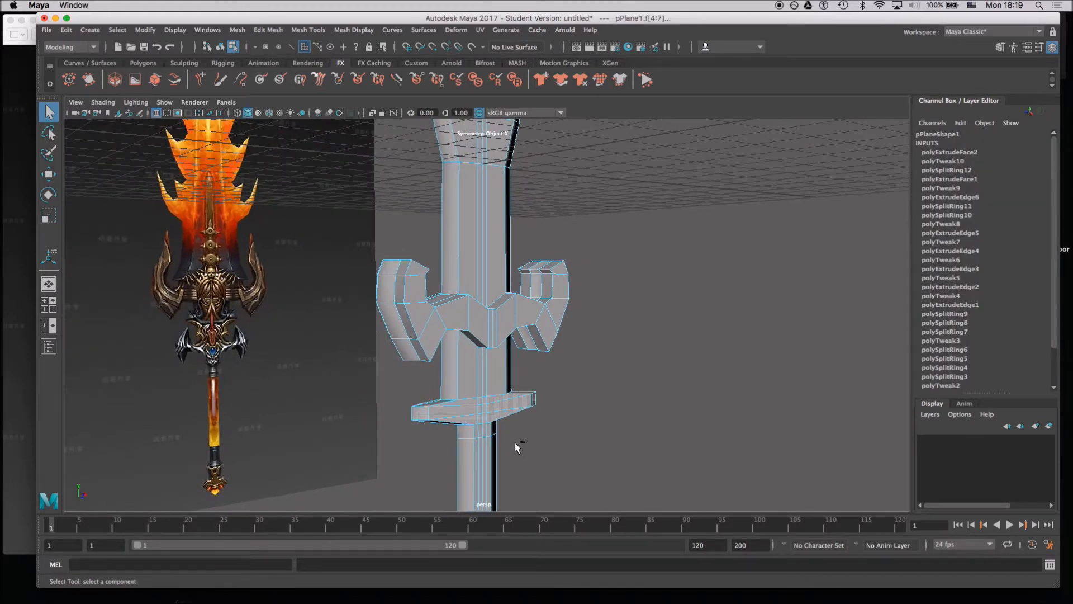
{"action": "key", "text": "ctrl+e"}
{"action": "left_click_drag", "start_coordinate": [475, 416], "coordinate": [335, 433]}
{"action": "key", "text": "super+z"}
{"action": "left_click_drag", "start_coordinate": [431, 438], "coordinate": [335, 437], "text": "alt"}
{"action": "right_click_drag", "start_coordinate": [353, 398], "coordinate": [485, 438], "text": "alt"}
{"action": "left_click_drag", "start_coordinate": [383, 414], "coordinate": [419, 402], "text": "alt"}
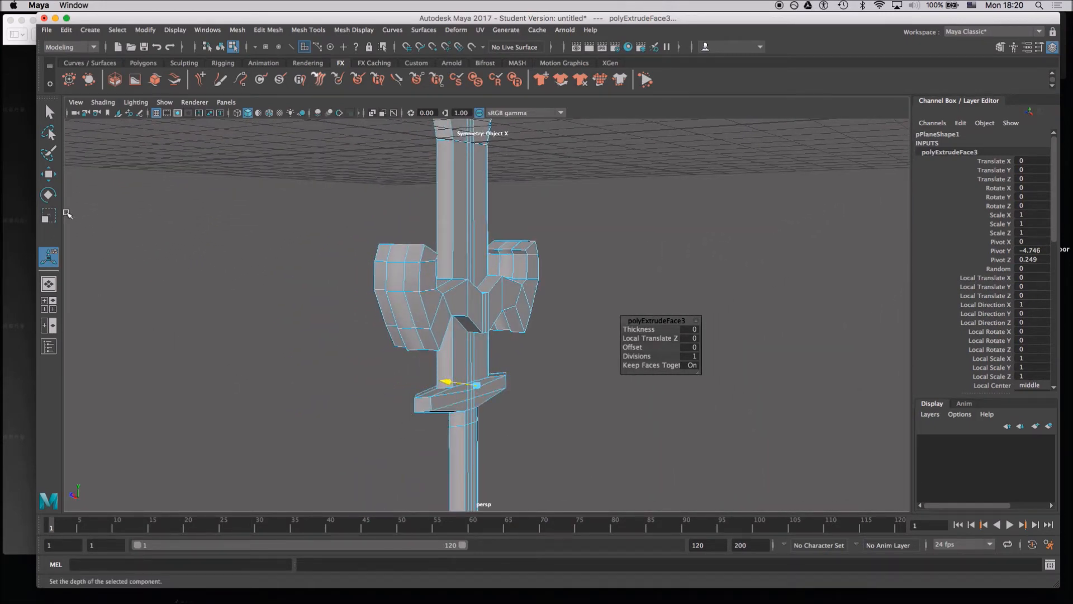
Change the Select Tool's symmetry setting to Object Z.
{"action": "double_click", "coordinate": [50, 257]}
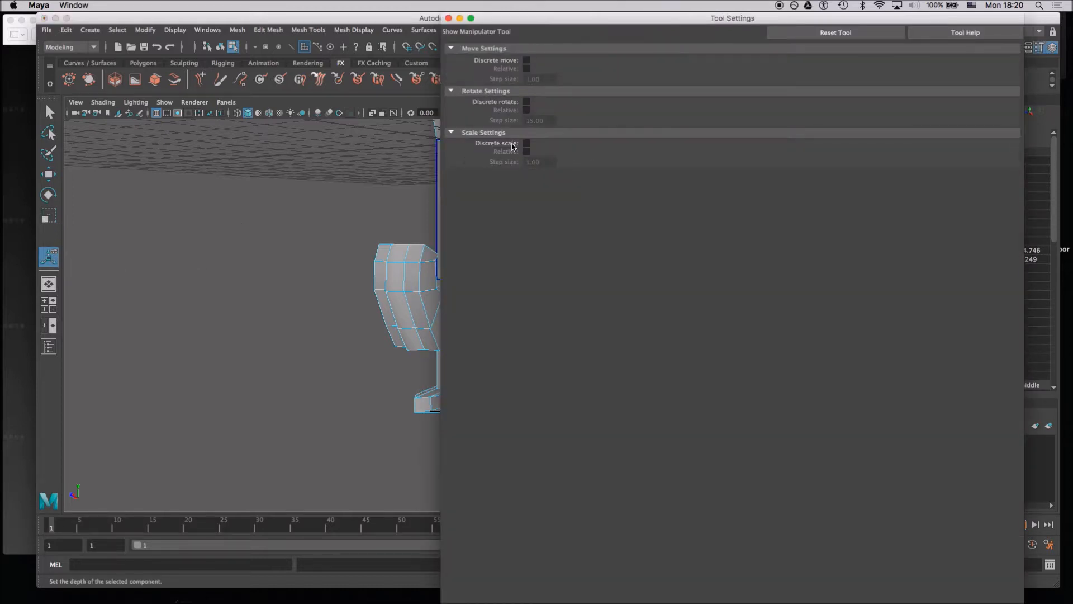
{"action": "left_click", "coordinate": [449, 18]}
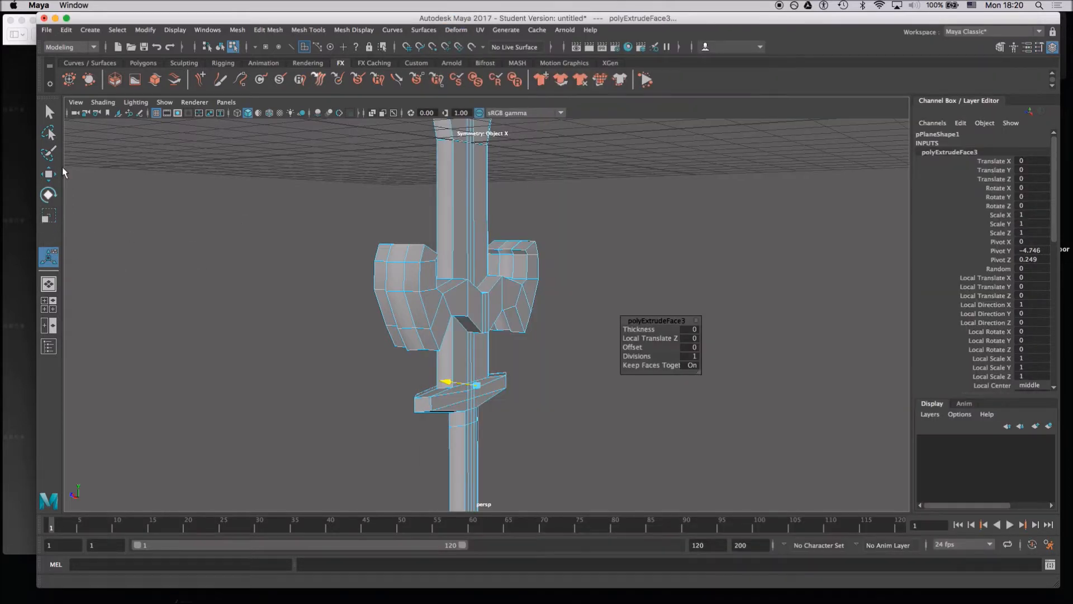
{"action": "double_click", "coordinate": [49, 112]}
{"action": "left_click", "coordinate": [452, 164]}
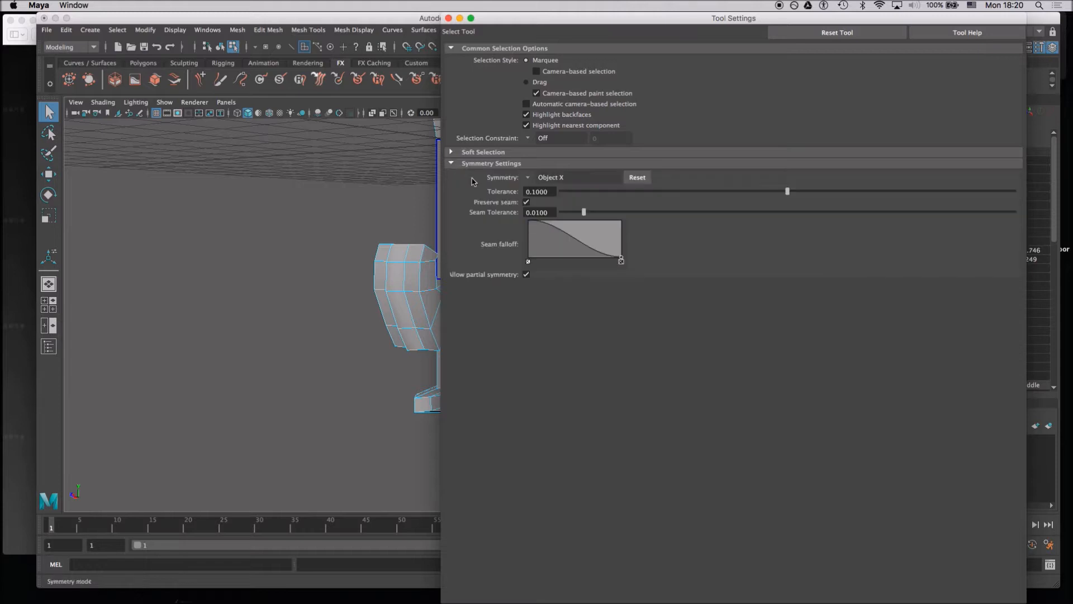
{"action": "left_click", "coordinate": [547, 177]}
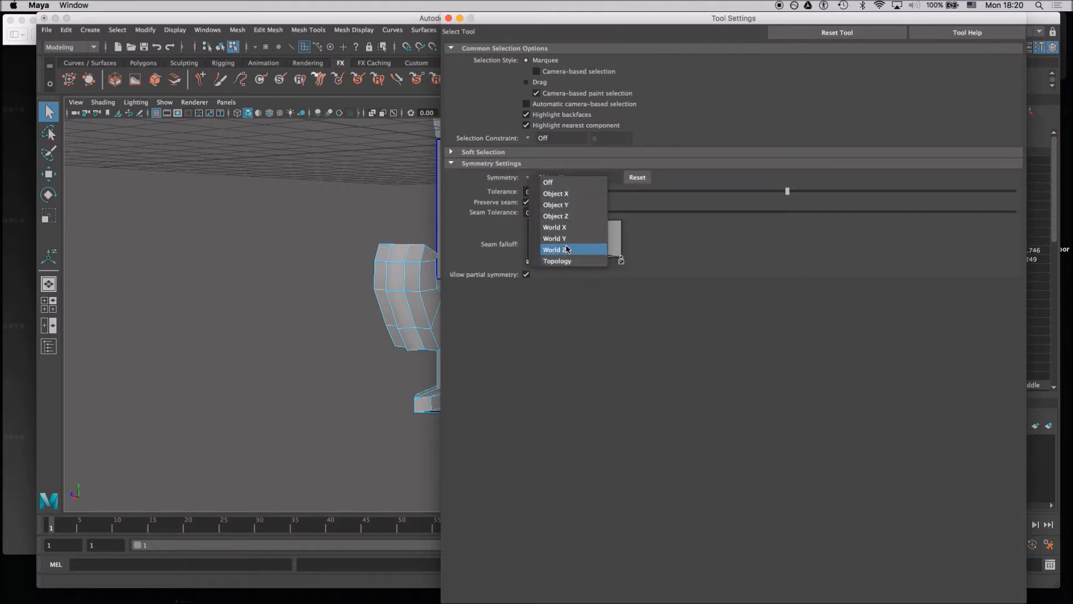
{"action": "left_click", "coordinate": [569, 220]}
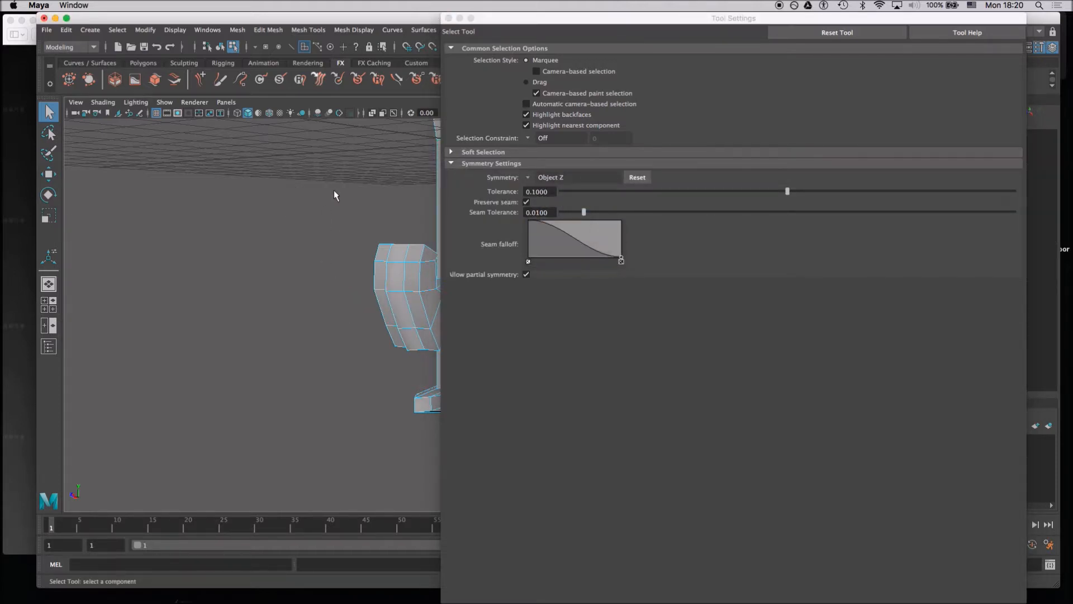
Try selecting the front and back faces of the lower guard bar with Object Z symmetry active.
{"action": "left_click", "coordinate": [448, 18]}
{"action": "left_click_drag", "start_coordinate": [346, 255], "coordinate": [439, 284], "text": "alt"}
{"action": "middle_click_drag", "start_coordinate": [330, 336], "coordinate": [359, 203], "text": "alt"}
{"action": "left_click_drag", "start_coordinate": [359, 202], "coordinate": [416, 284], "text": "alt"}
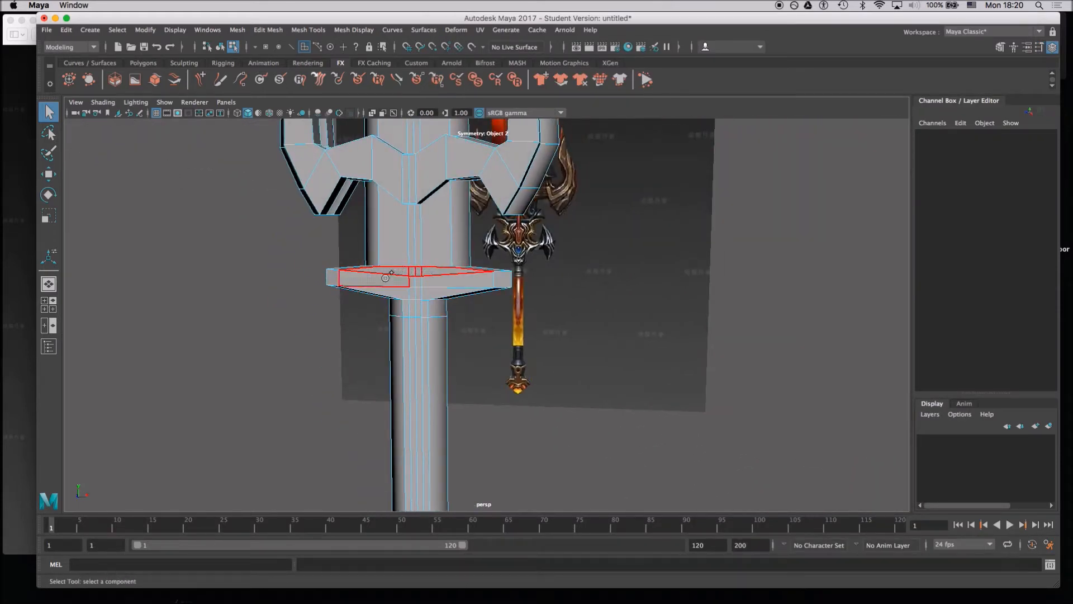
{"action": "left_click", "coordinate": [417, 278]}
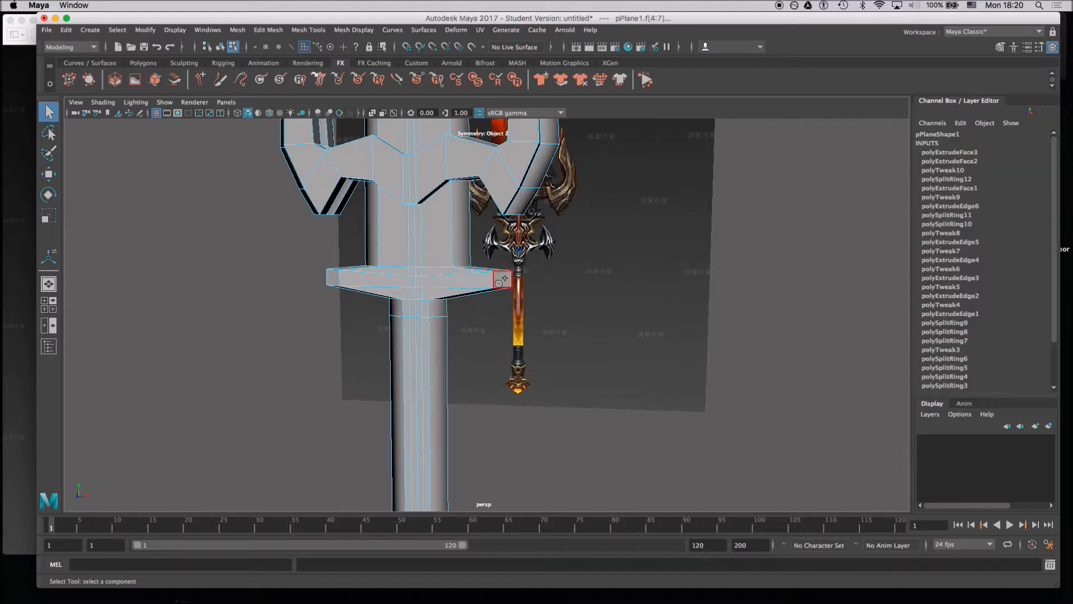
{"action": "left_click_drag", "start_coordinate": [333, 277], "coordinate": [438, 299], "text": "alt"}
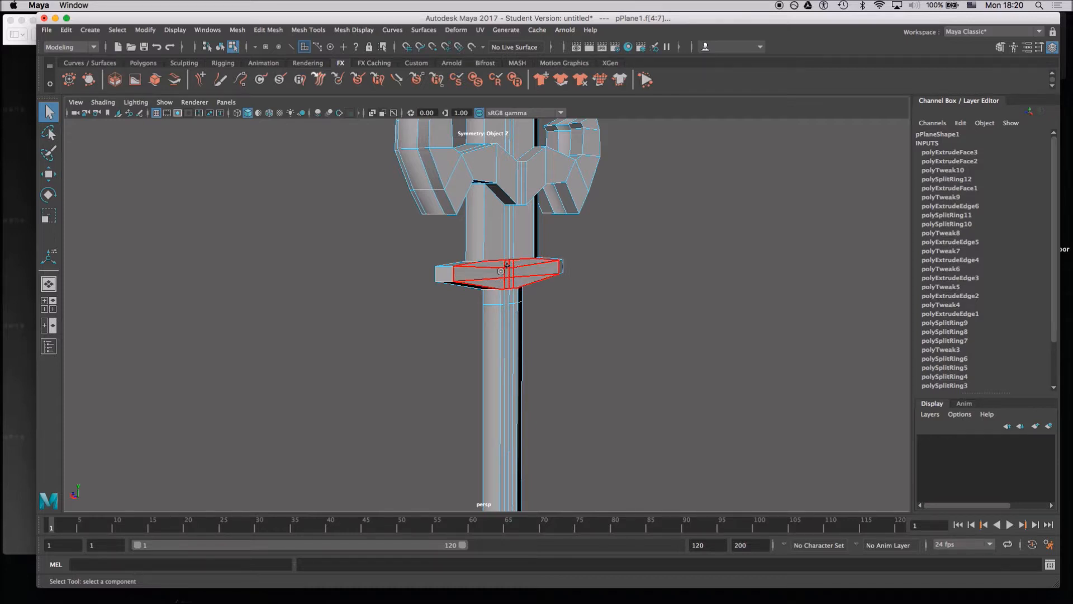
{"action": "left_click_drag", "start_coordinate": [501, 270], "coordinate": [517, 272], "text": "shift"}
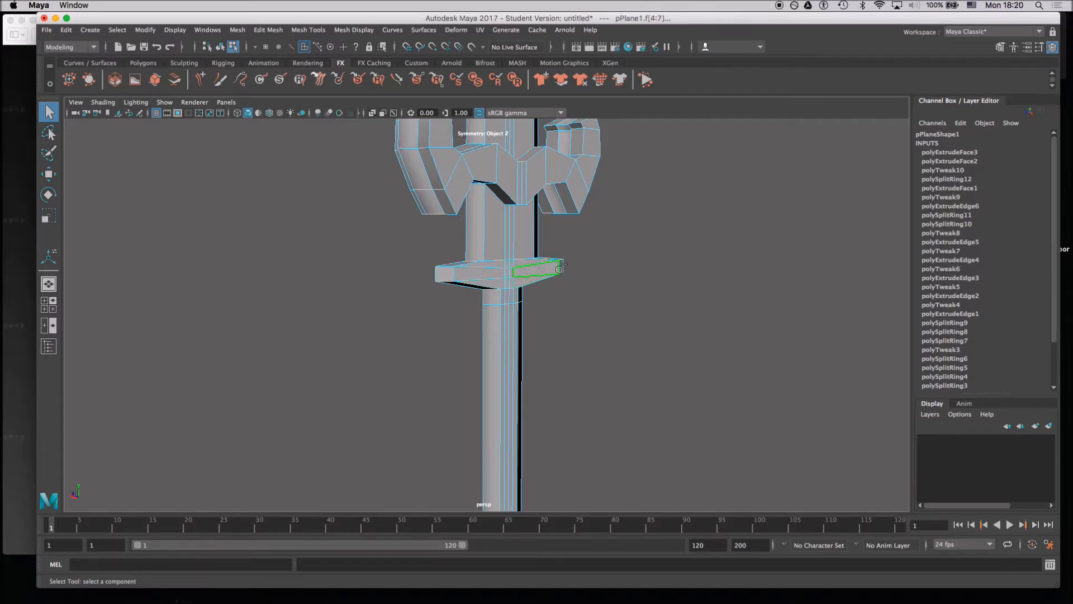
{"action": "left_click_drag", "start_coordinate": [564, 269], "coordinate": [508, 272], "text": "alt"}
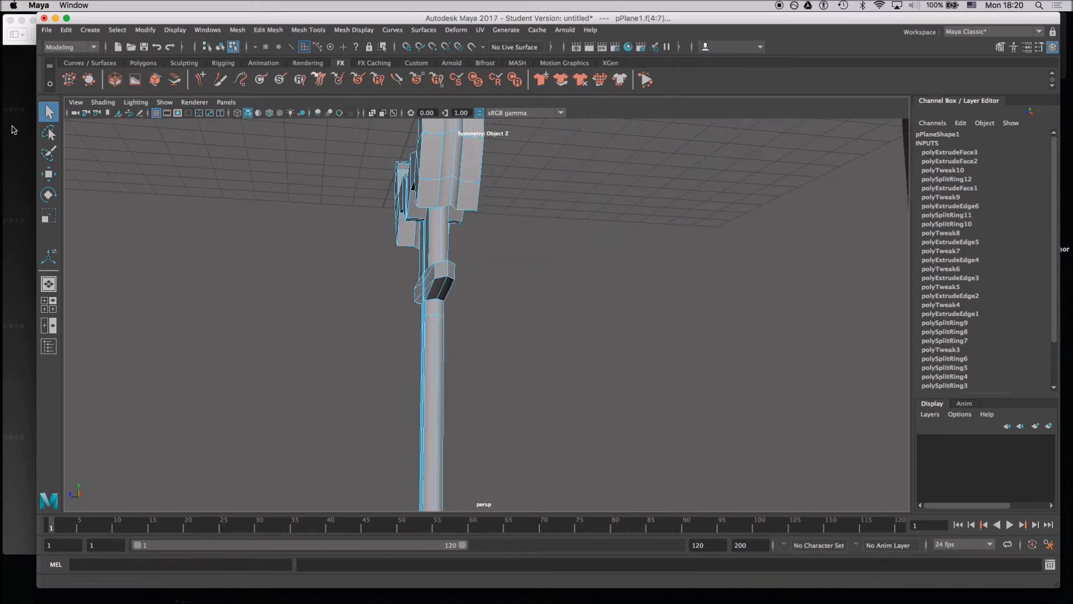
Change the Select Tool's symmetry to Object Y and test it by selecting a face on the lower guard bar.
{"action": "double_click", "coordinate": [49, 112]}
{"action": "left_click", "coordinate": [464, 166]}
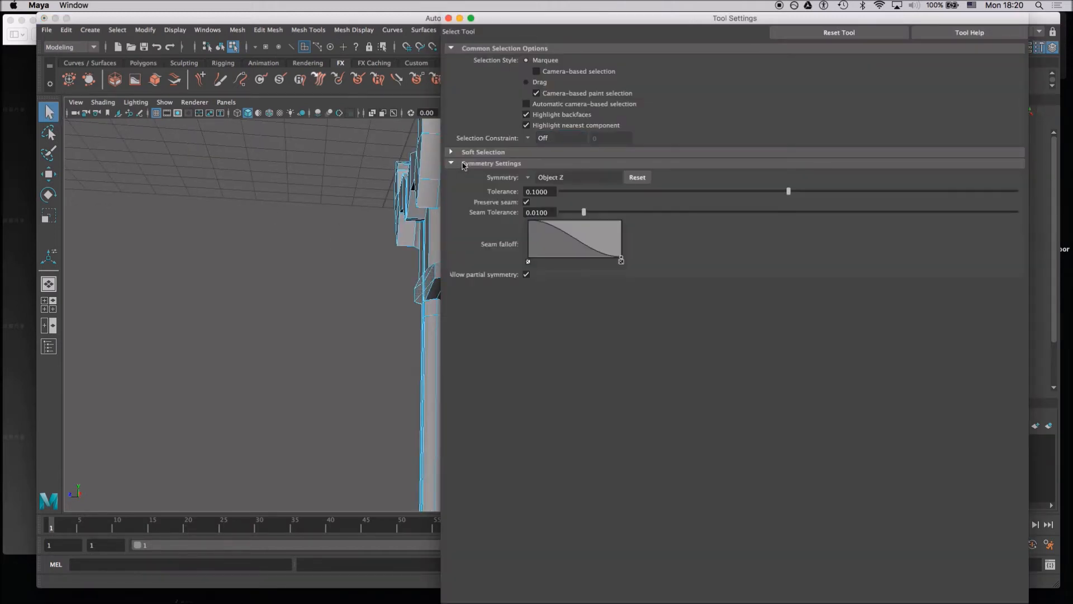
{"action": "left_click", "coordinate": [539, 178]}
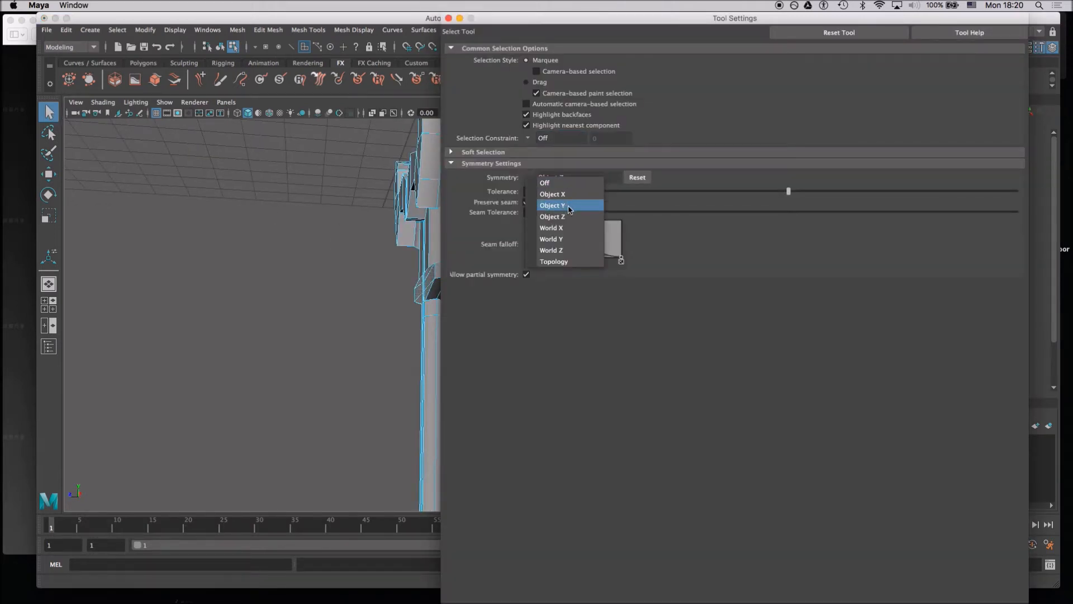
{"action": "left_click", "coordinate": [564, 204]}
{"action": "left_click", "coordinate": [399, 326]}
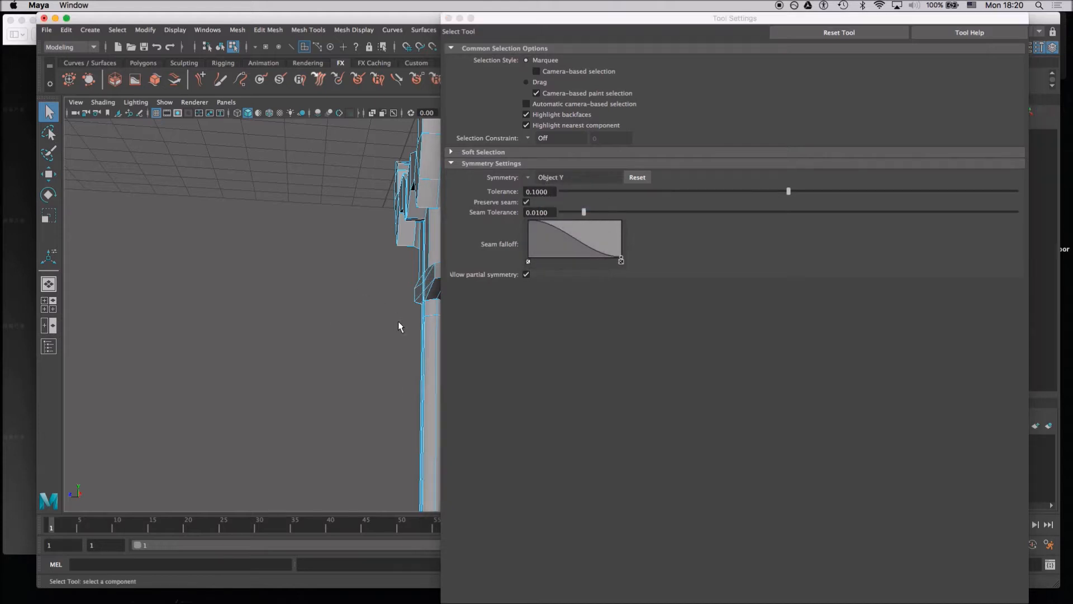
{"action": "left_click", "coordinate": [448, 17]}
{"action": "scroll", "coordinate": [357, 264], "scroll_direction": "up", "scroll_amount": 5}
{"action": "left_click", "coordinate": [459, 298]}
{"action": "left_click_drag", "start_coordinate": [459, 298], "coordinate": [284, 285], "text": "alt"}
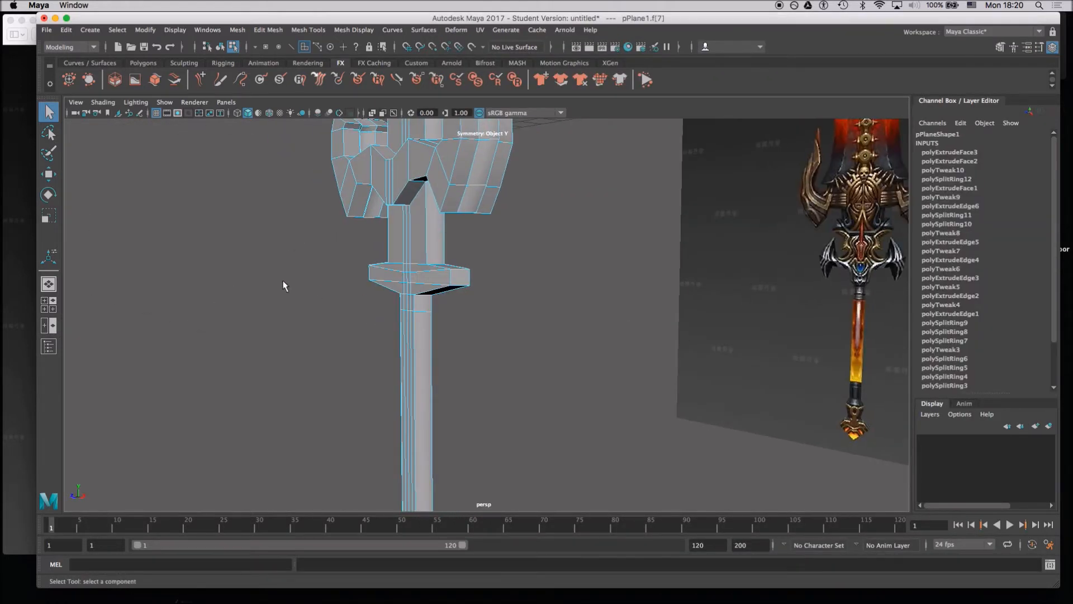
Set the Select Tool's symmetry back to Object Z and check the sword's orientation from several angles.
{"action": "double_click", "coordinate": [49, 113]}
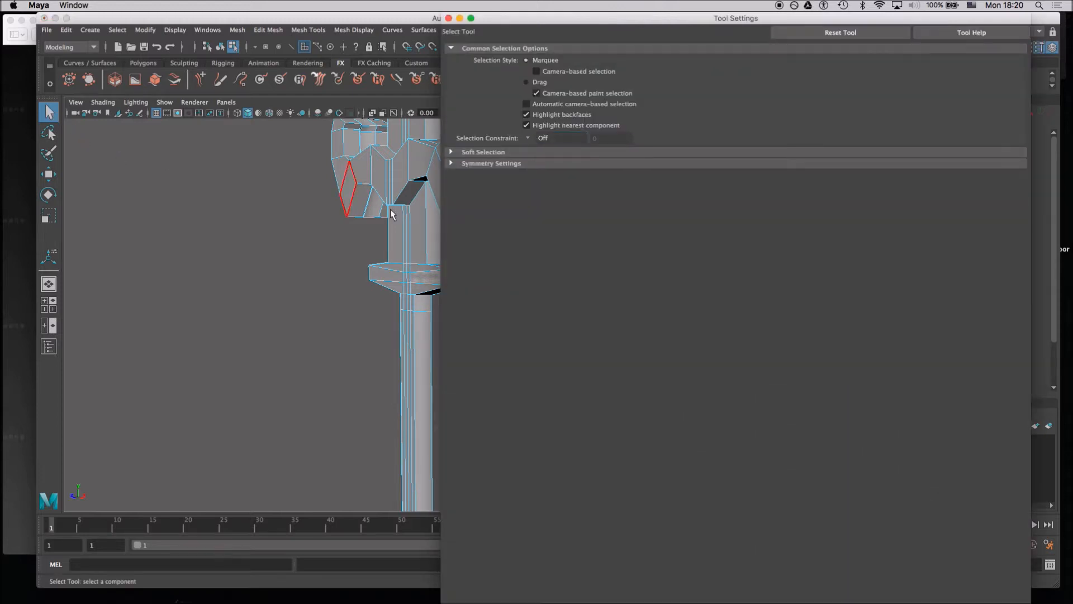
{"action": "left_click", "coordinate": [458, 164]}
{"action": "left_click", "coordinate": [529, 178]}
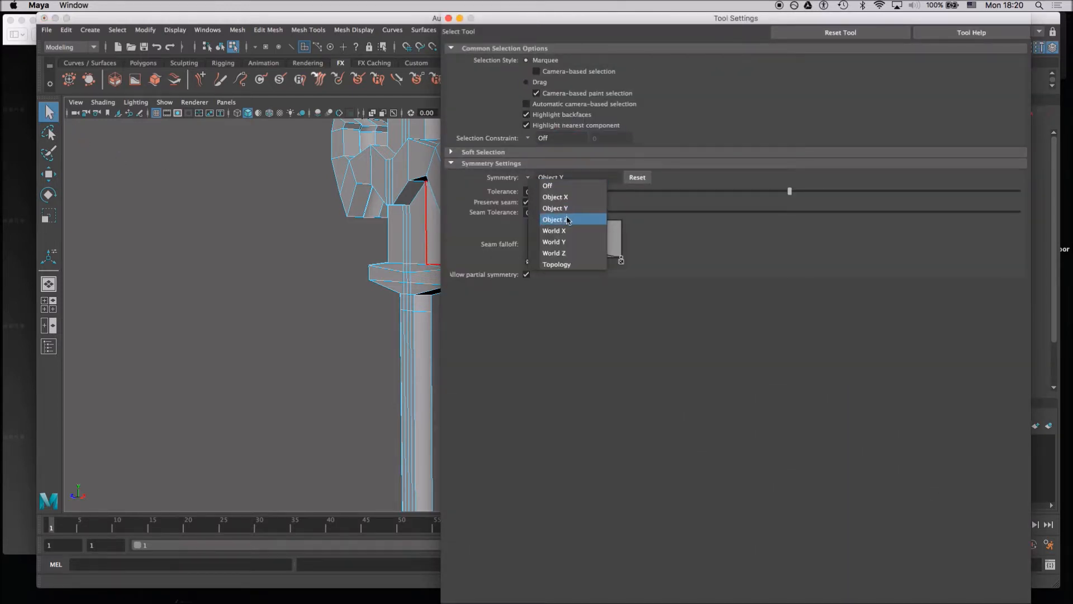
{"action": "left_click", "coordinate": [561, 216]}
{"action": "left_click_drag", "start_coordinate": [400, 348], "coordinate": [237, 354], "text": "alt"}
{"action": "middle_click_drag", "start_coordinate": [349, 305], "coordinate": [163, 280], "text": "alt"}
{"action": "left_click_drag", "start_coordinate": [151, 151], "coordinate": [428, 246], "text": "alt"}
{"action": "right_click_drag", "start_coordinate": [313, 210], "coordinate": [207, 199], "text": "alt"}
{"action": "middle_click_drag", "start_coordinate": [268, 134], "coordinate": [246, 295], "text": "alt"}
{"action": "left_click_drag", "start_coordinate": [247, 295], "coordinate": [355, 259], "text": "alt"}
{"action": "middle_click_drag", "start_coordinate": [335, 198], "coordinate": [96, 304], "text": "alt"}
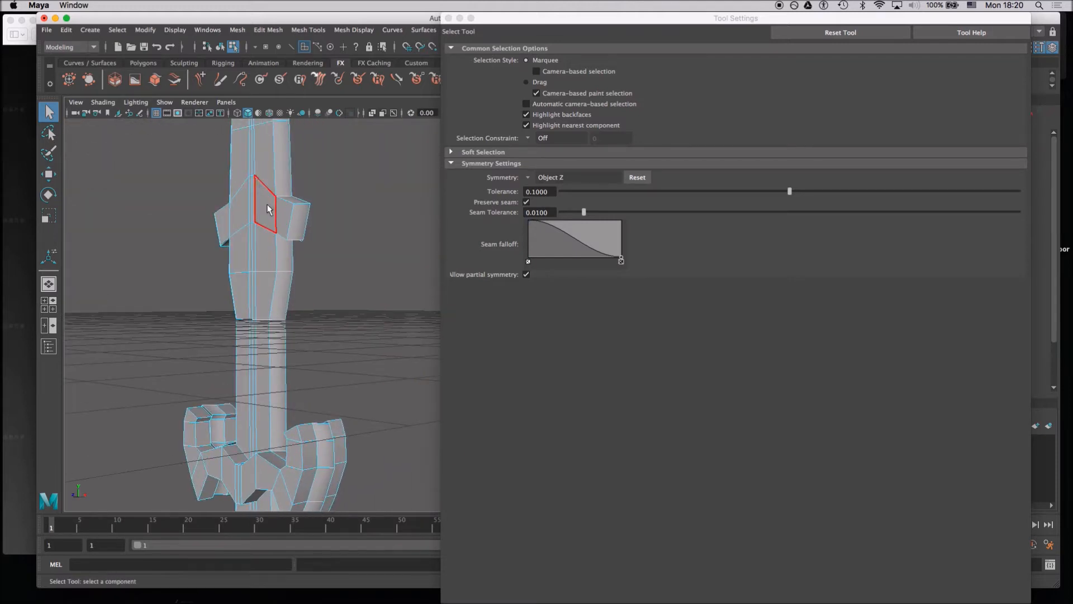
{"action": "left_click_drag", "start_coordinate": [333, 266], "coordinate": [304, 255], "text": "alt"}
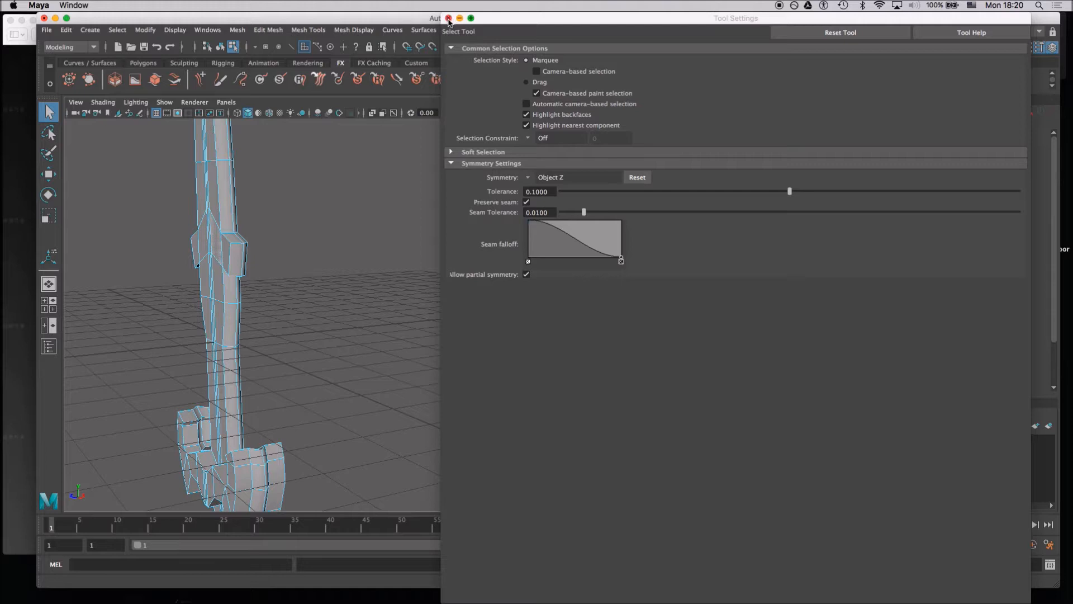
{"action": "left_click_drag", "start_coordinate": [297, 237], "coordinate": [372, 214], "text": "alt"}
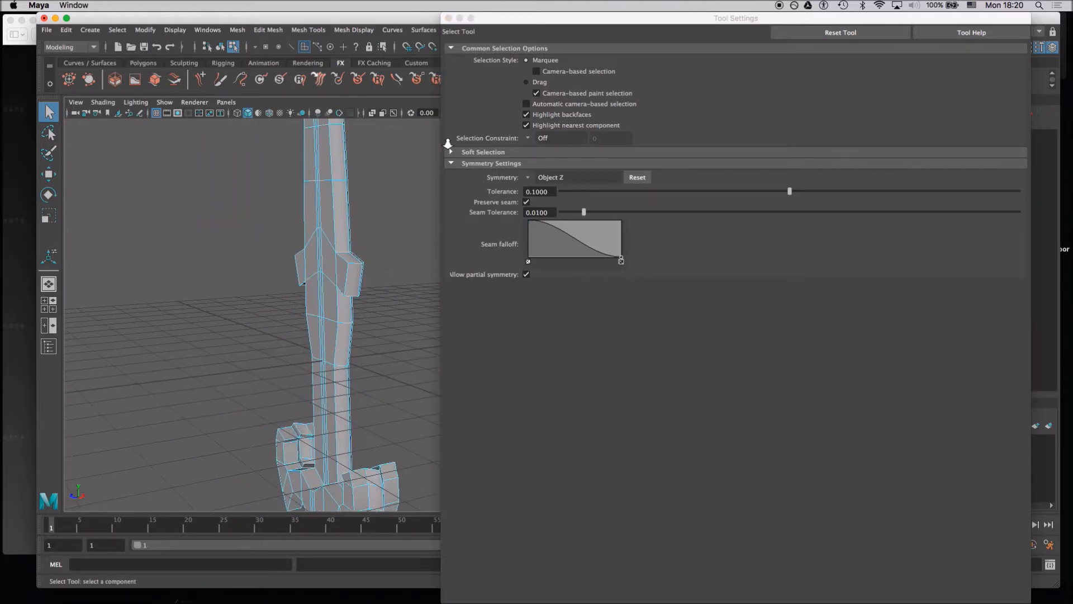
{"action": "left_click_drag", "start_coordinate": [375, 278], "coordinate": [336, 207], "text": "alt"}
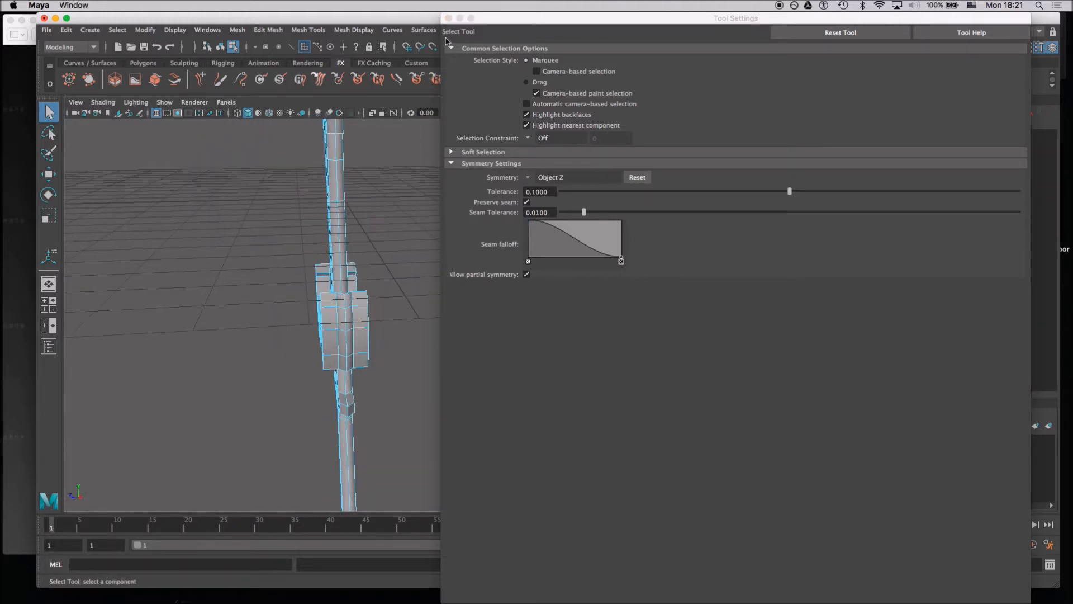
Turn the Select Tool's symmetry off and close the tool settings.
{"action": "left_click", "coordinate": [536, 177]}
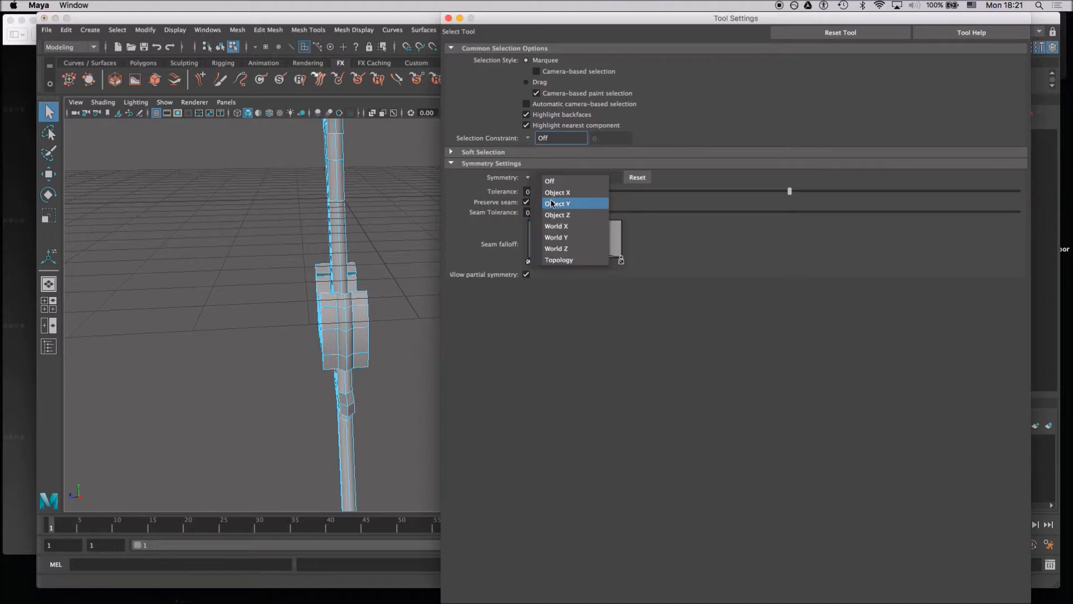
{"action": "left_click", "coordinate": [545, 179]}
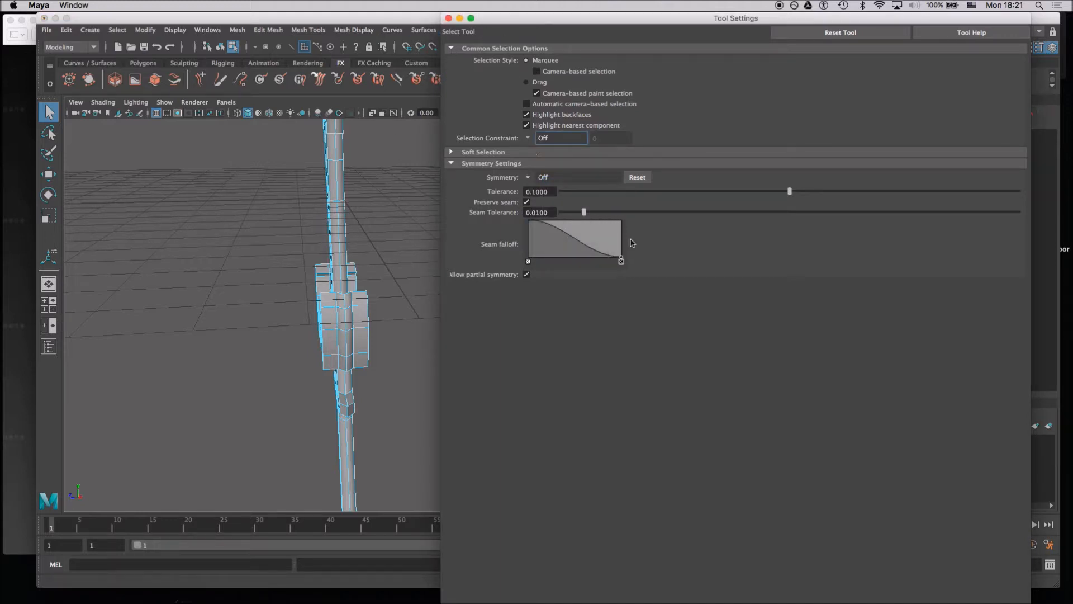
{"action": "left_click", "coordinate": [449, 19]}
Select the front and back faces of the lower guard bar in face mode.
{"action": "left_click_drag", "start_coordinate": [293, 287], "coordinate": [353, 269], "text": "alt"}
{"action": "scroll", "coordinate": [395, 343], "scroll_direction": "up", "scroll_amount": 5}
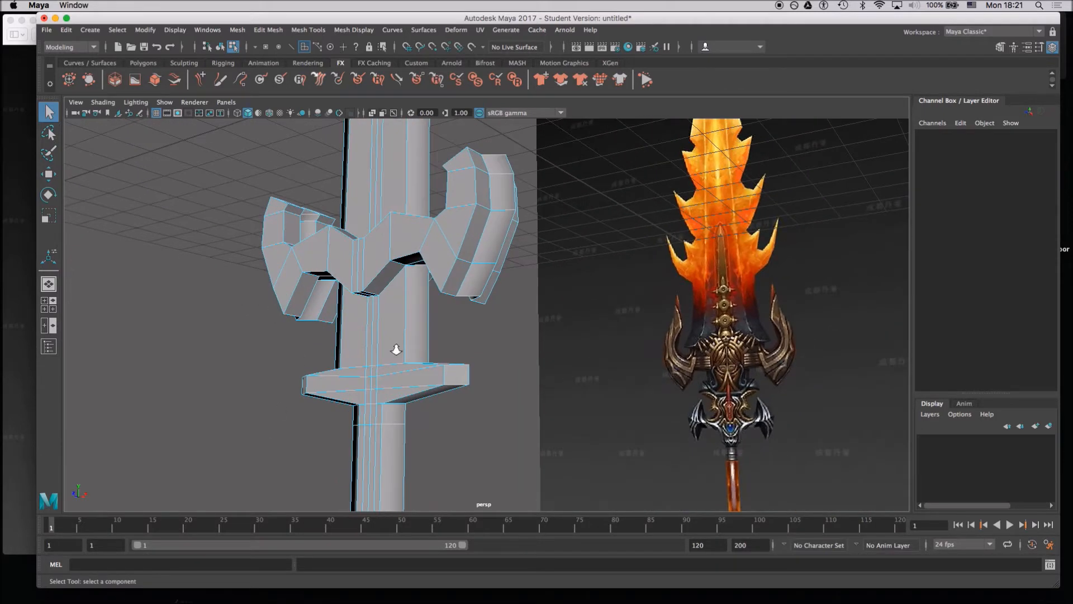
{"action": "middle_click_drag", "start_coordinate": [365, 319], "coordinate": [352, 239], "text": "alt"}
{"action": "left_click_drag", "start_coordinate": [352, 238], "coordinate": [374, 326], "text": "alt"}
{"action": "middle_click_drag", "start_coordinate": [374, 325], "coordinate": [342, 282], "text": "alt"}
{"action": "scroll", "coordinate": [336, 301], "scroll_direction": "down", "scroll_amount": 3}
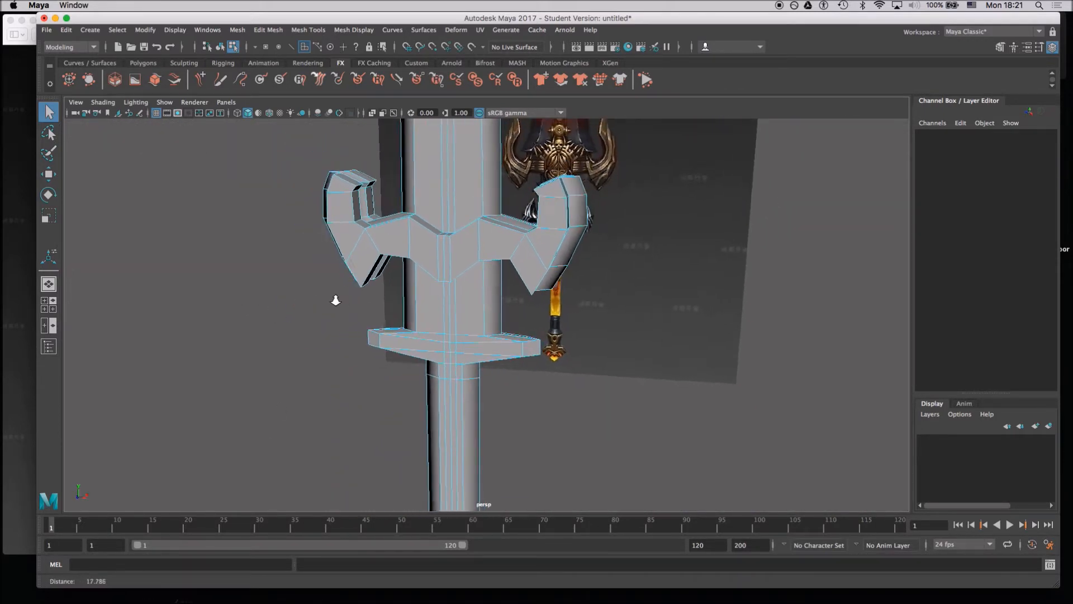
{"action": "scroll", "coordinate": [335, 300], "scroll_direction": "down", "scroll_amount": 1}
{"action": "left_click_drag", "start_coordinate": [414, 356], "coordinate": [404, 330], "text": "alt"}
{"action": "mouse_move", "coordinate": [375, 322]}
{"action": "right_mouse_down"}
{"action": "mouse_move", "coordinate": [358, 270]}
{"action": "mouse_move", "coordinate": [375, 304]}
{"action": "right_mouse_up"}
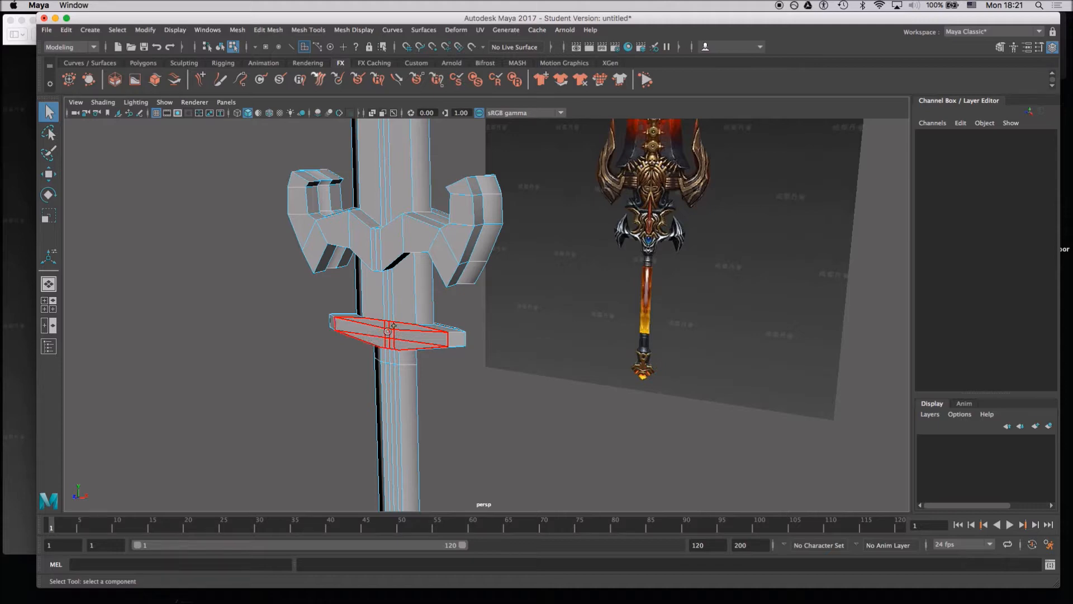
{"action": "left_click", "coordinate": [461, 331]}
{"action": "left_click_drag", "start_coordinate": [462, 331], "coordinate": [393, 324], "text": "alt"}
{"action": "scroll", "coordinate": [382, 323], "scroll_direction": "up", "scroll_amount": 5}
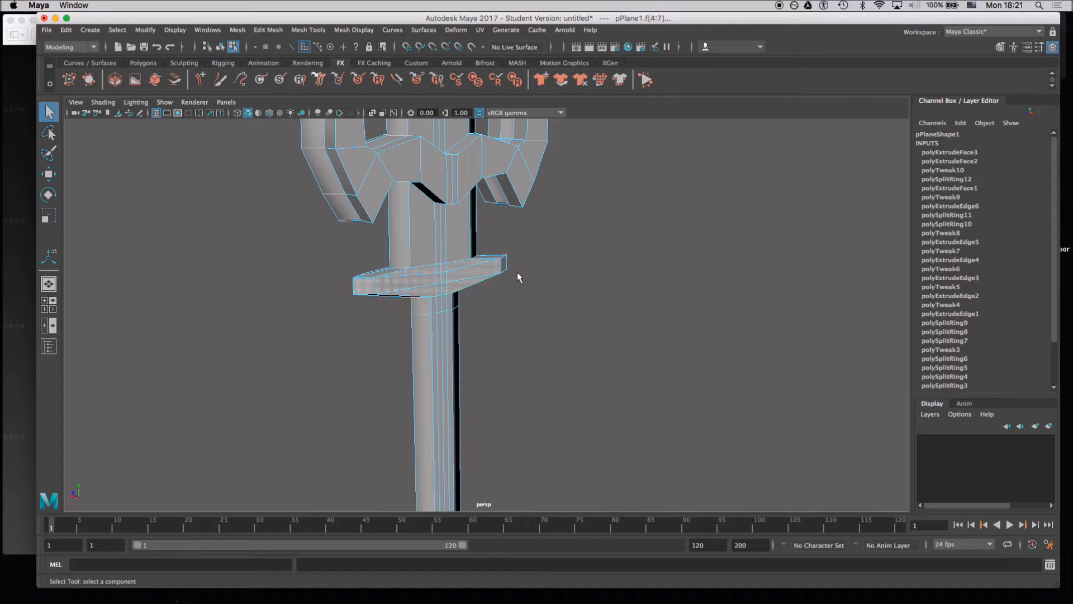
{"action": "left_click_drag", "start_coordinate": [406, 311], "coordinate": [407, 354], "text": "alt"}
Extrude the selected lower guard bar faces and scale them outward along the sword's depth to thicken the bar.
{"action": "key", "text": "ctrl+e"}
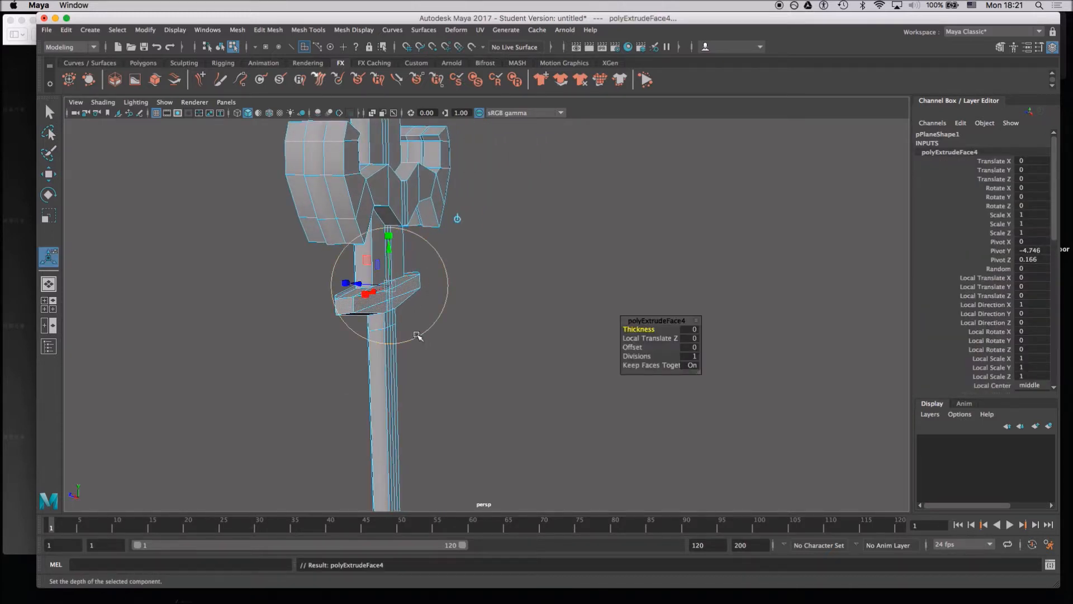
{"action": "key", "text": "r"}
{"action": "left_click_drag", "start_coordinate": [337, 293], "coordinate": [262, 260]}
{"action": "left_click_drag", "start_coordinate": [350, 355], "coordinate": [474, 347], "text": "alt"}
{"action": "right_click_drag", "start_coordinate": [434, 335], "coordinate": [251, 268], "text": "alt"}
{"action": "left_click_drag", "start_coordinate": [251, 268], "coordinate": [356, 332], "text": "alt"}
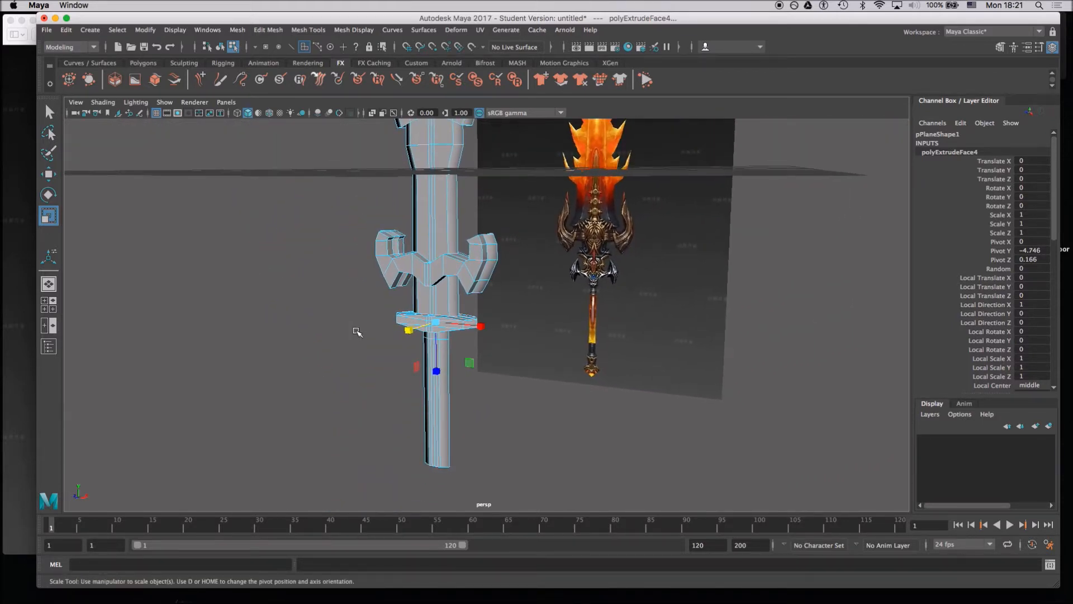
Try scaling the extruded guard bar faces vertically, and undo that scaling.
{"action": "left_click_drag", "start_coordinate": [438, 367], "coordinate": [434, 397]}
{"action": "key", "text": "super+z"}
{"action": "right_click_drag", "start_coordinate": [421, 385], "coordinate": [351, 334], "text": "alt"}
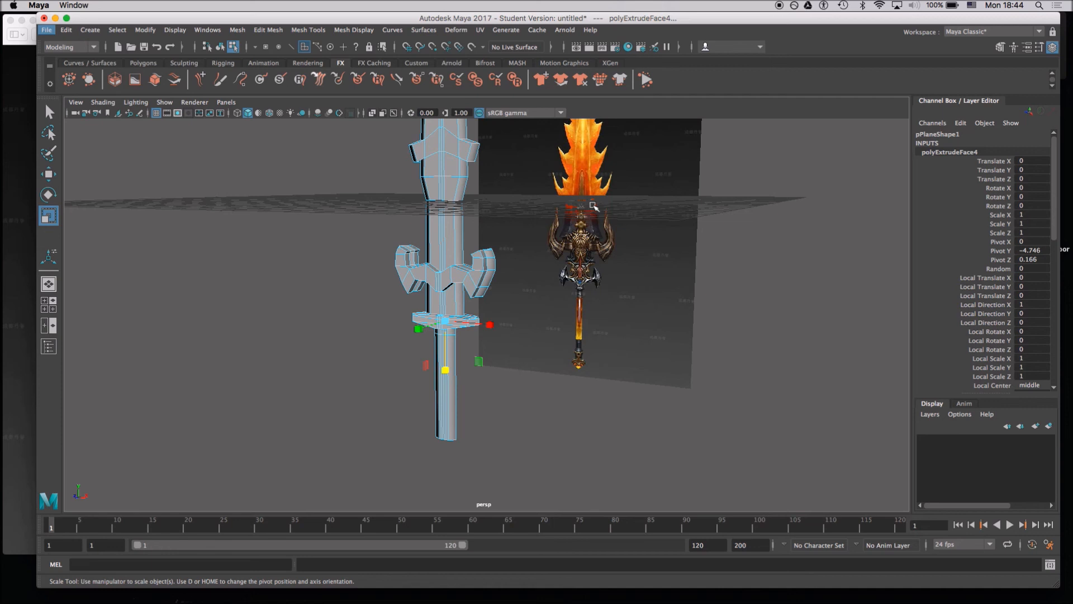
Examine the thickened sword model from several angles and distances against the reference image.
{"action": "left_click_drag", "start_coordinate": [336, 257], "coordinate": [407, 274], "text": "alt"}
{"action": "right_click_drag", "start_coordinate": [406, 274], "coordinate": [314, 207], "text": "alt"}
{"action": "middle_click_drag", "start_coordinate": [345, 171], "coordinate": [354, 335], "text": "alt"}
{"action": "right_click_drag", "start_coordinate": [353, 313], "coordinate": [274, 229], "text": "alt"}
{"action": "left_click_drag", "start_coordinate": [388, 331], "coordinate": [337, 292], "text": "alt"}
{"action": "right_click_drag", "start_coordinate": [338, 292], "coordinate": [411, 369], "text": "alt"}
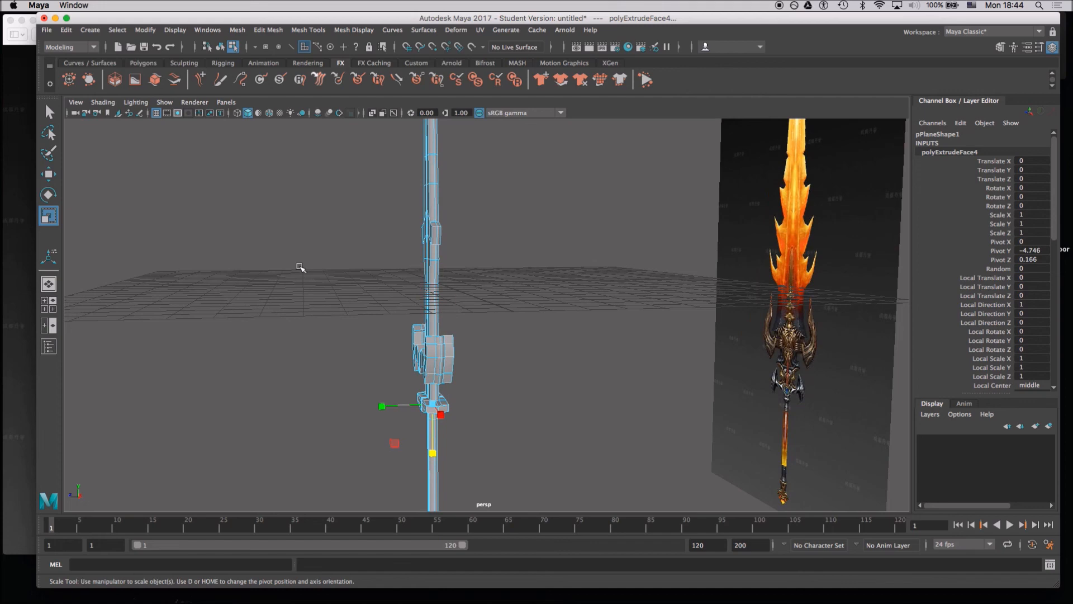
{"action": "left_click_drag", "start_coordinate": [301, 268], "coordinate": [362, 299], "text": "alt"}
{"action": "middle_click_drag", "start_coordinate": [341, 215], "coordinate": [329, 297], "text": "alt"}
{"action": "right_click_drag", "start_coordinate": [329, 297], "coordinate": [371, 318], "text": "alt"}
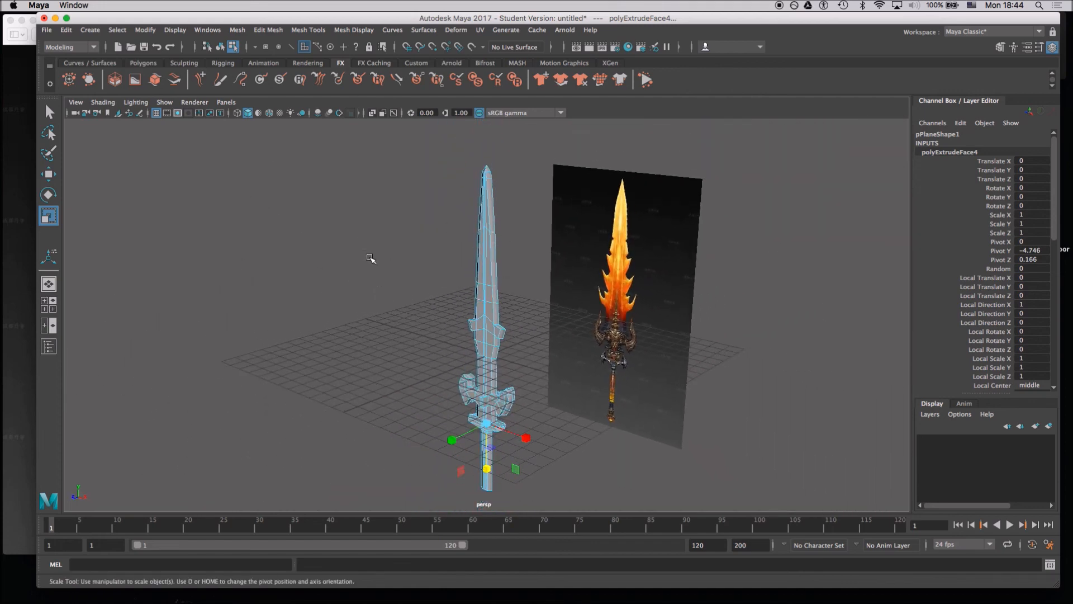
{"action": "left_click_drag", "start_coordinate": [374, 271], "coordinate": [342, 305], "text": "alt"}
{"action": "right_click_drag", "start_coordinate": [313, 299], "coordinate": [387, 373], "text": "alt"}
{"action": "middle_click_drag", "start_coordinate": [335, 316], "coordinate": [365, 278], "text": "alt"}
{"action": "right_click_drag", "start_coordinate": [393, 323], "coordinate": [296, 244], "text": "alt"}
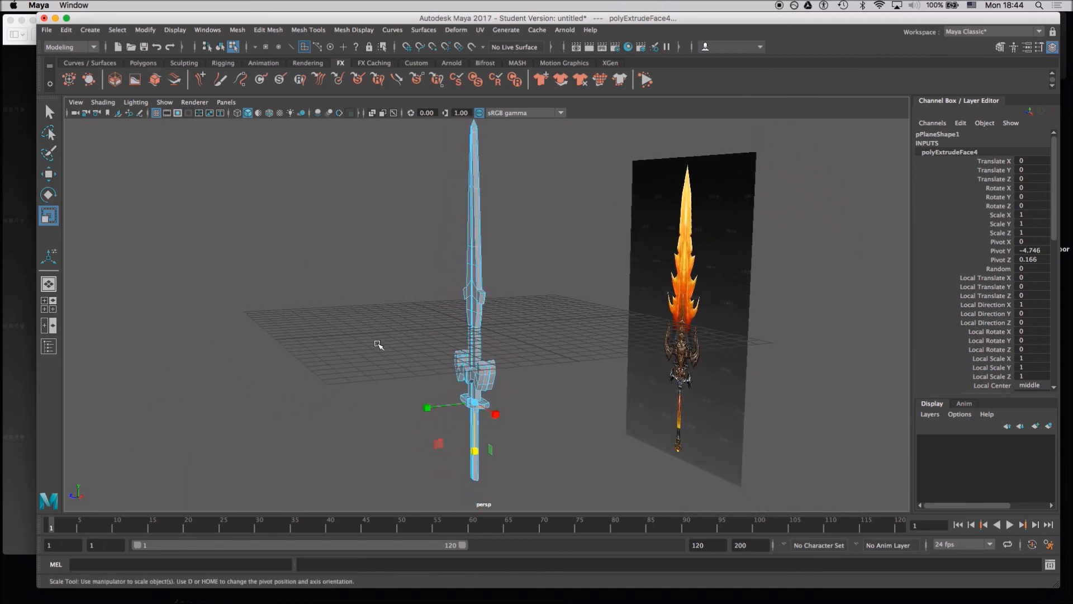
Select the entire sword mesh, switch from face mode to object mode, and activate the Select Tool.
{"action": "right_click_drag", "start_coordinate": [366, 297], "coordinate": [336, 223], "text": "alt"}
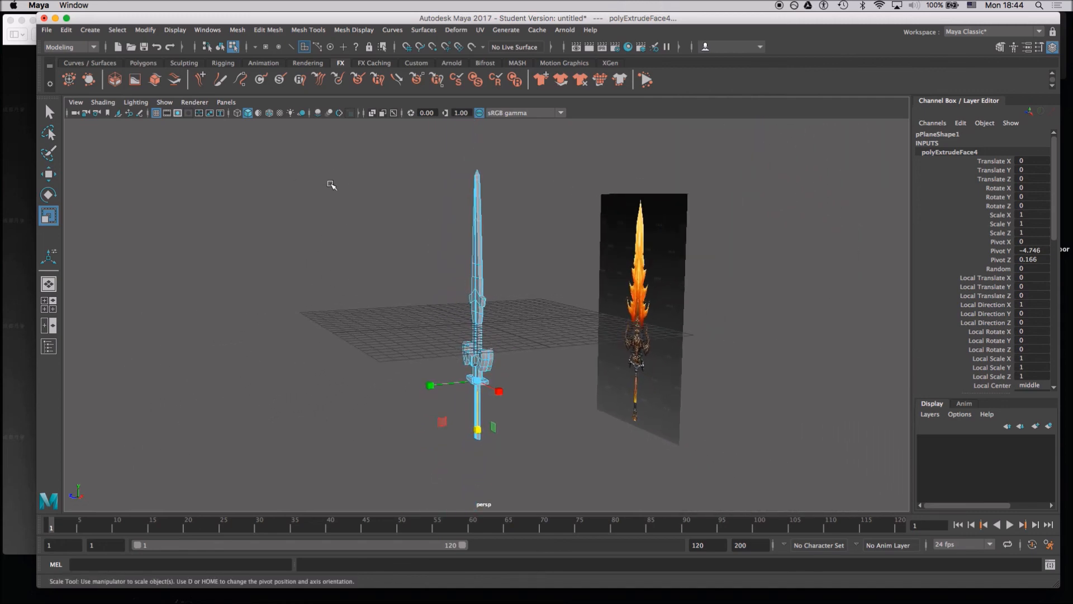
{"action": "left_click_drag", "start_coordinate": [334, 135], "coordinate": [520, 394]}
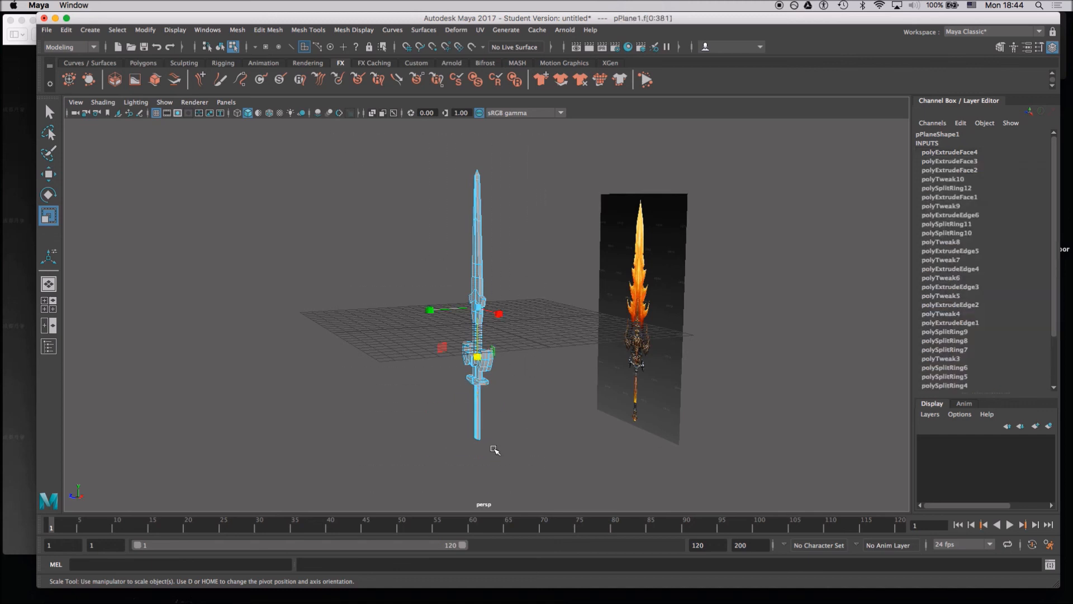
{"action": "right_click_drag", "start_coordinate": [481, 270], "coordinate": [545, 255]}
{"action": "key", "text": "q"}
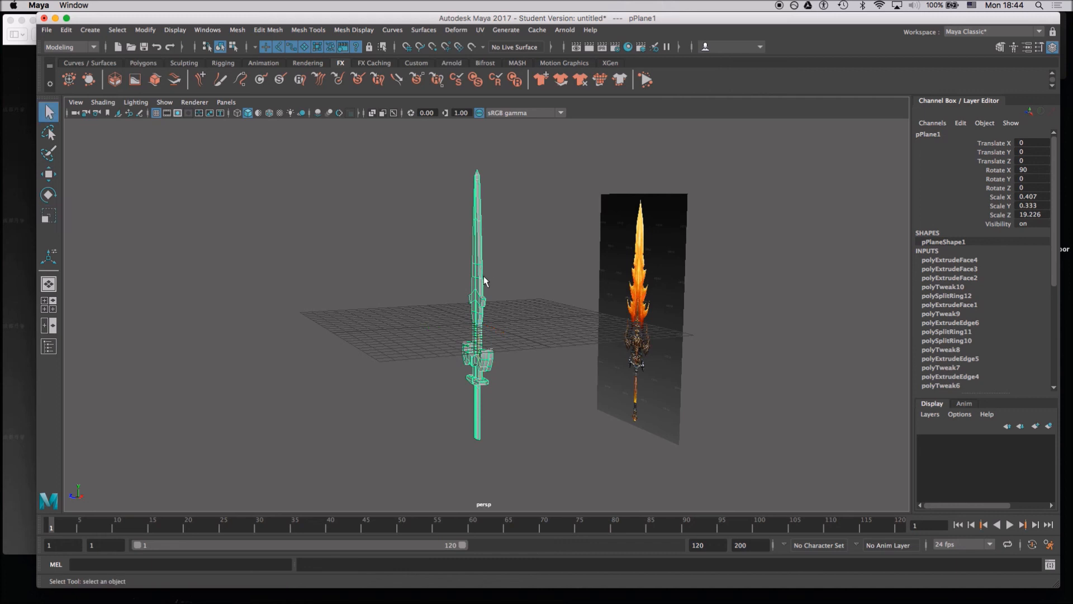
Open the Export Selection options for the sword and keep FBX export as the file type.
{"action": "left_click", "coordinate": [47, 31]}
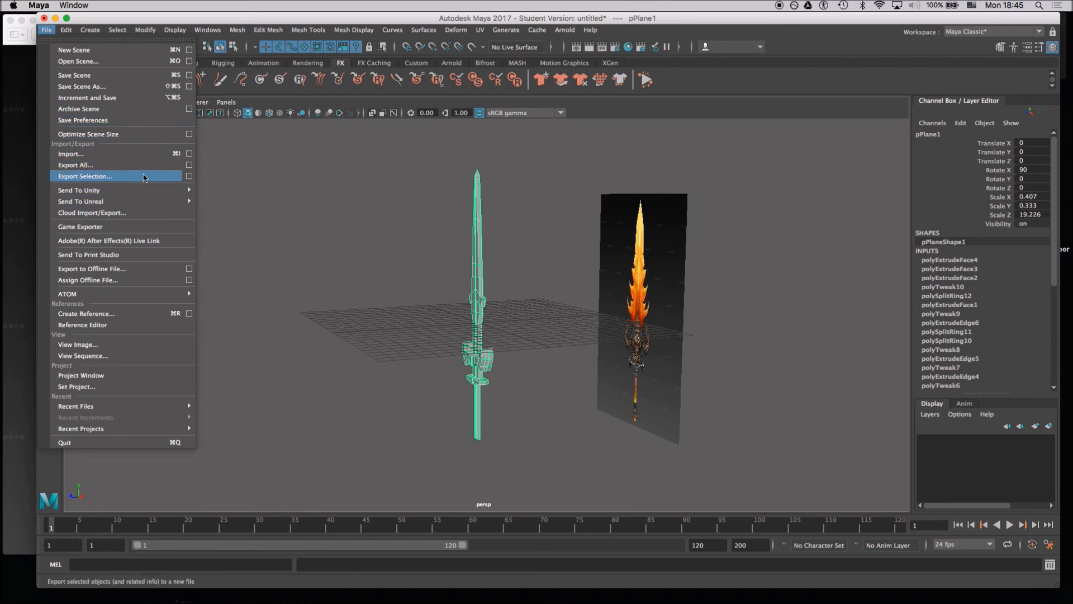
{"action": "left_click", "coordinate": [190, 177]}
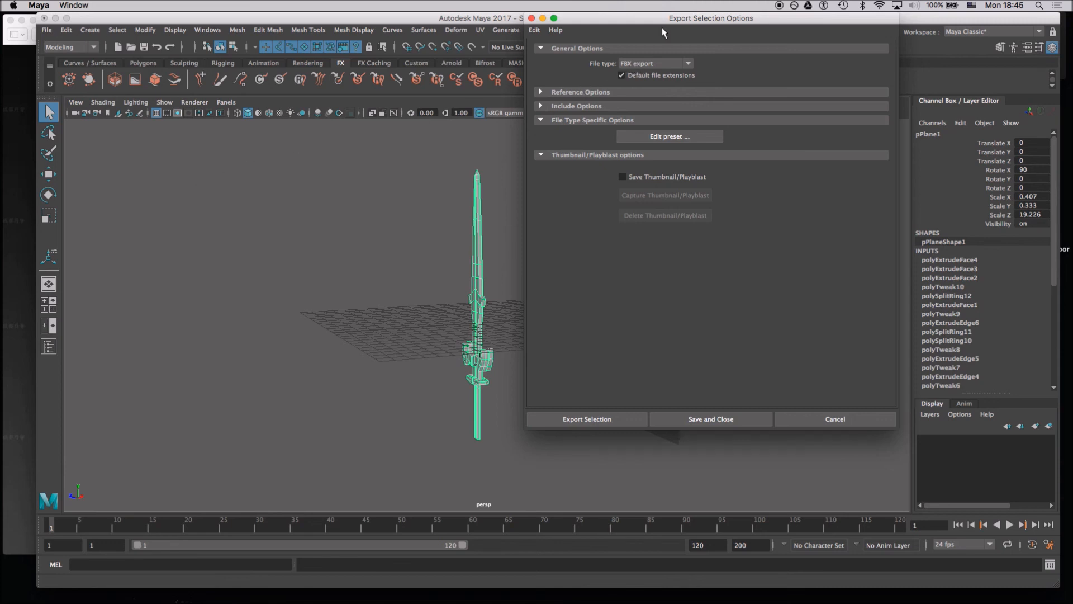
{"action": "left_click_drag", "start_coordinate": [665, 19], "coordinate": [558, 19]}
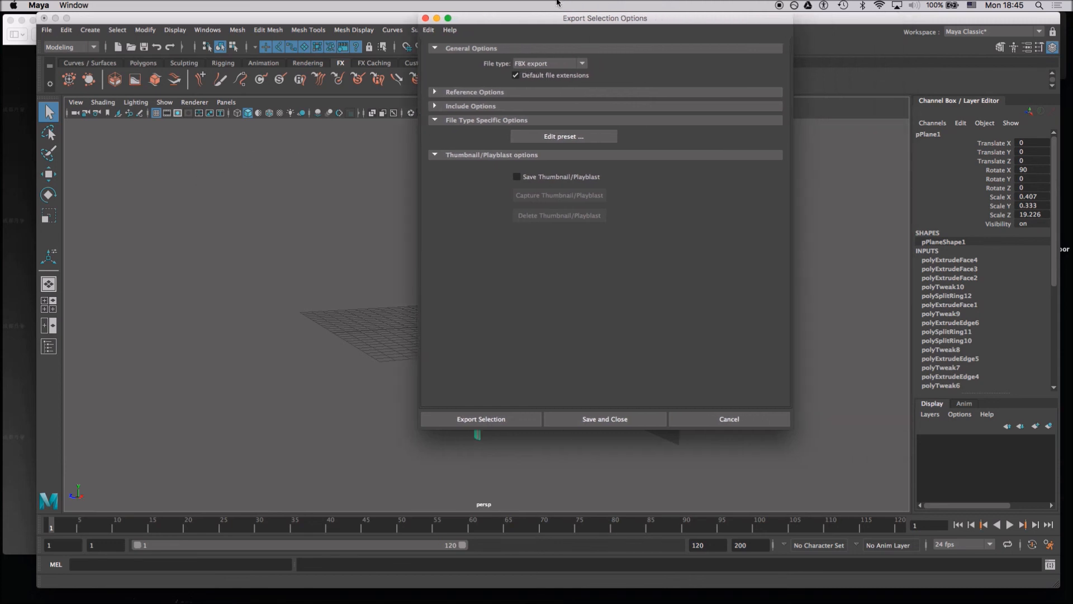
{"action": "left_click", "coordinate": [531, 66]}
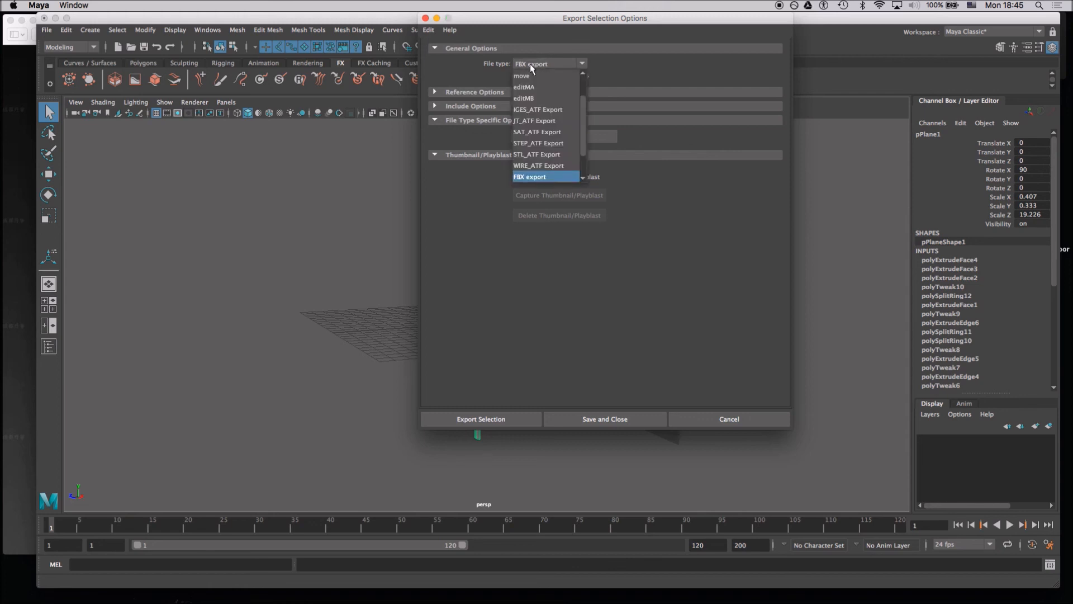
{"action": "left_click", "coordinate": [529, 64]}
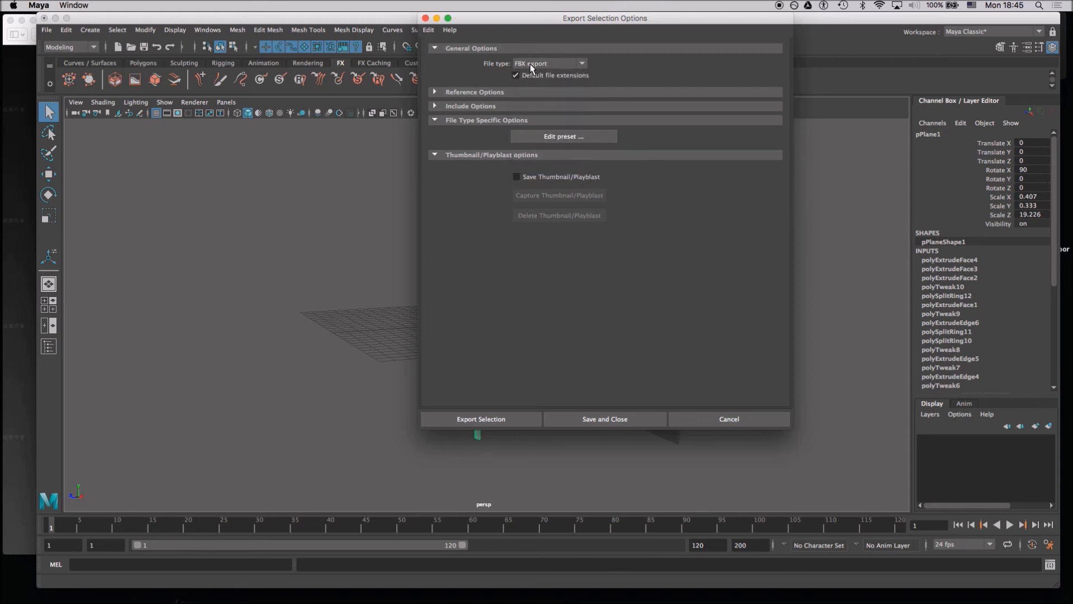
Export the selected sword as an FBX file named demo_sword to the Desktop.
{"action": "left_click", "coordinate": [498, 420]}
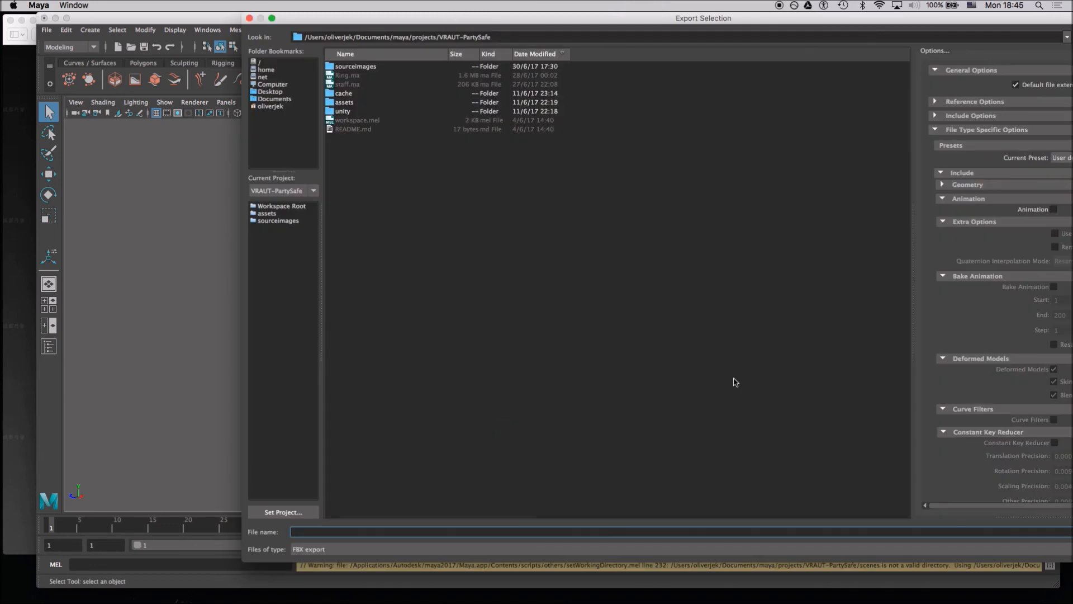
{"action": "left_click", "coordinate": [284, 93]}
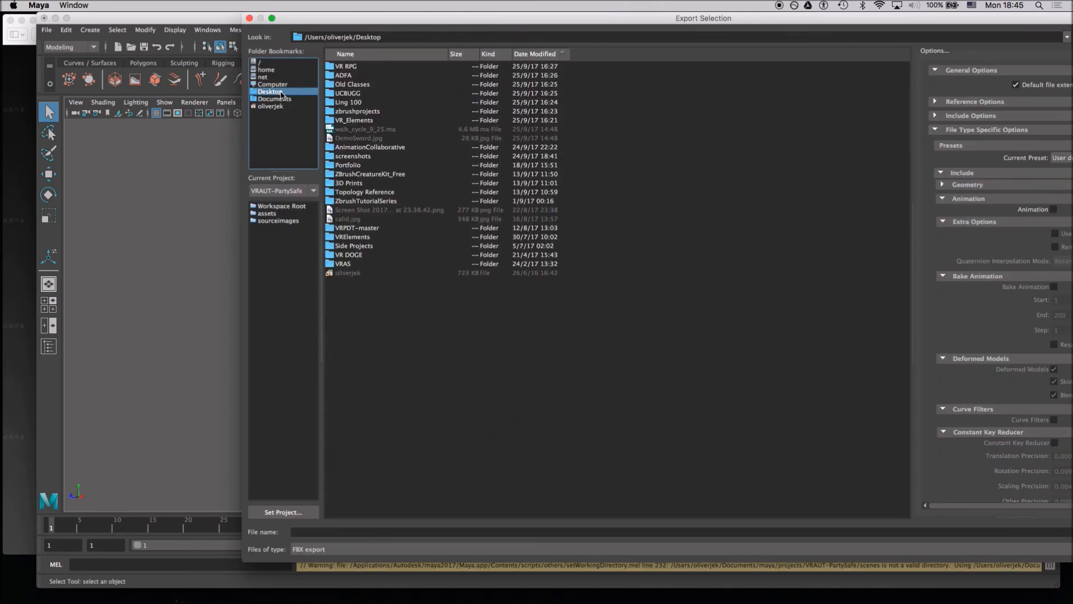
{"action": "left_click_drag", "start_coordinate": [1019, 23], "coordinate": [885, 23]}
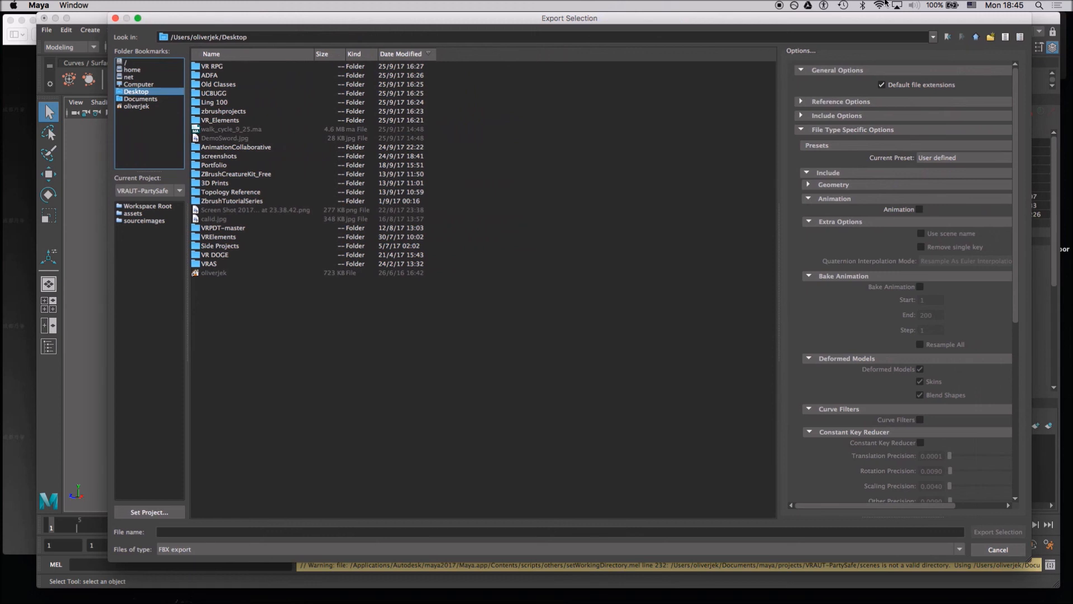
{"action": "scroll", "coordinate": [963, 341], "scroll_direction": "down", "scroll_amount": 1}
{"action": "left_click", "coordinate": [477, 532]}
{"action": "type", "text": "demo_sword"}
{"action": "key", "text": "Return"}
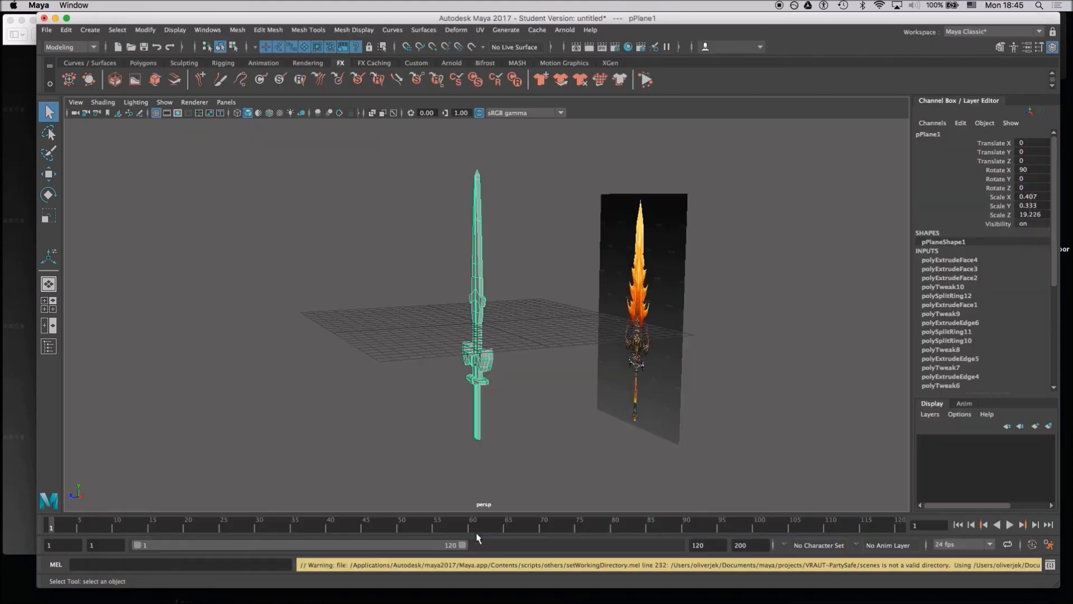